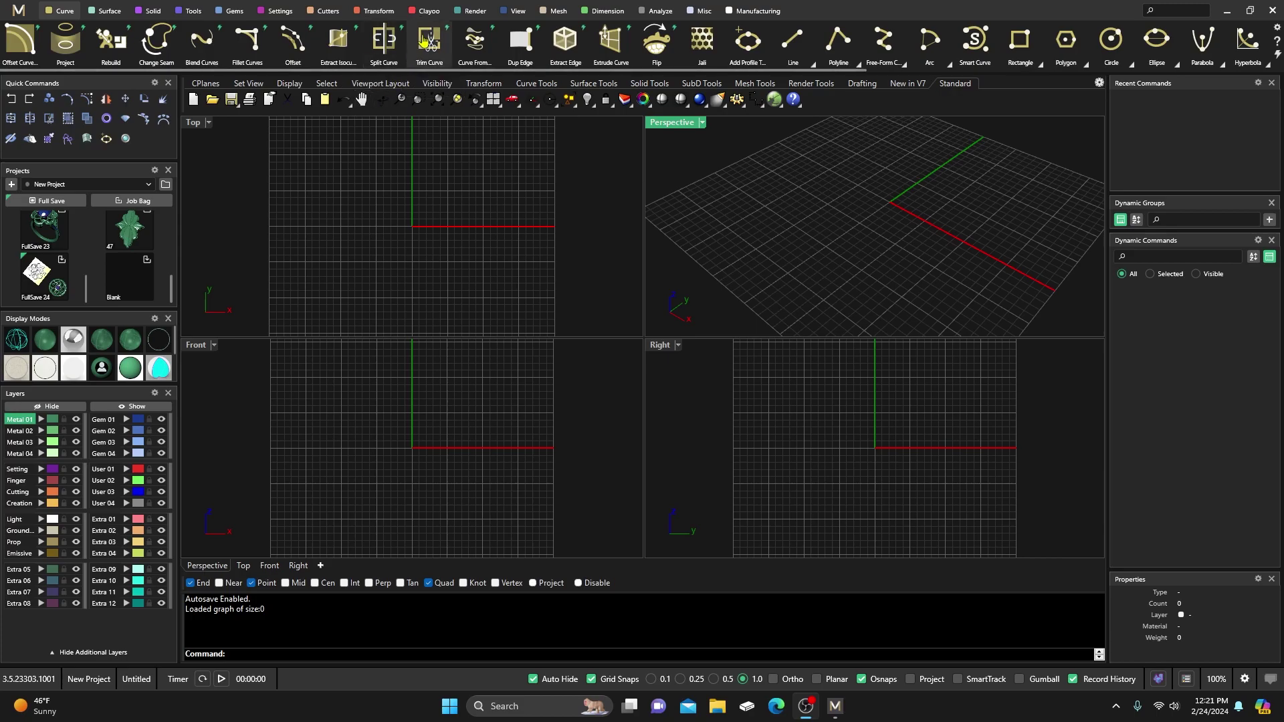
- Show the Clayoo tools, view the Rhino Options page list with the Options command, and close it without changes
click(427, 11)
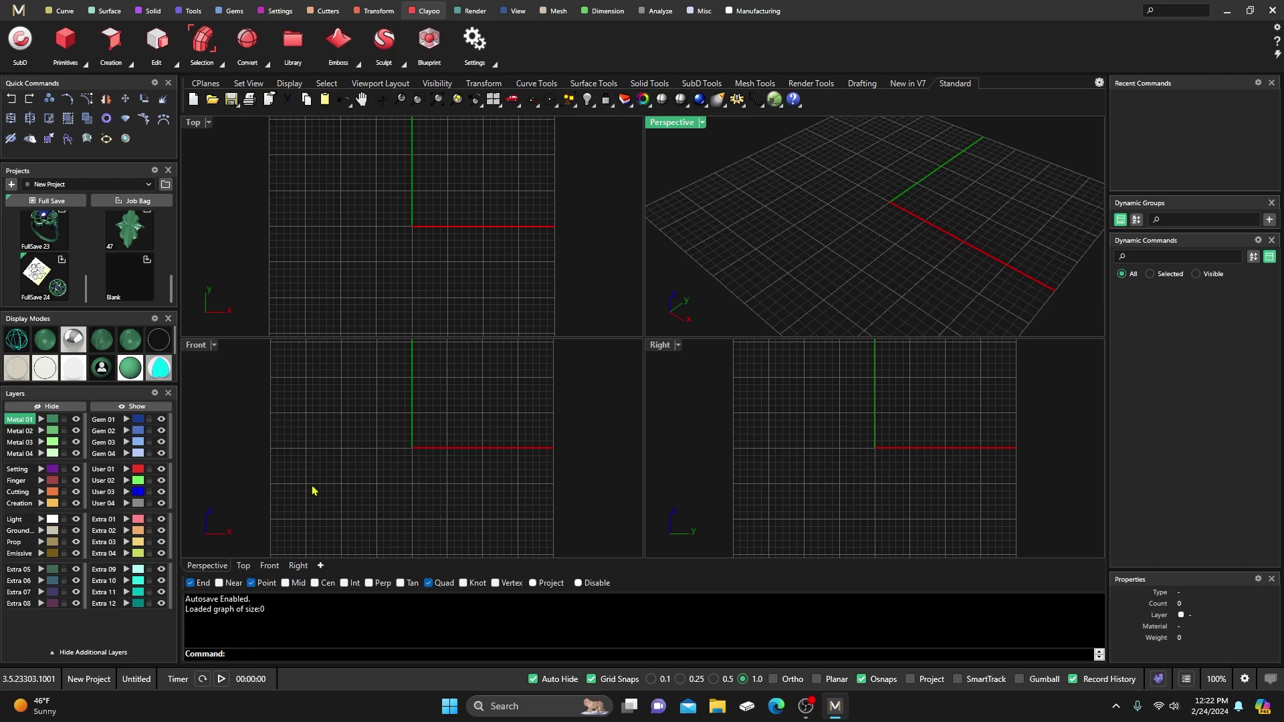
text(ptions)
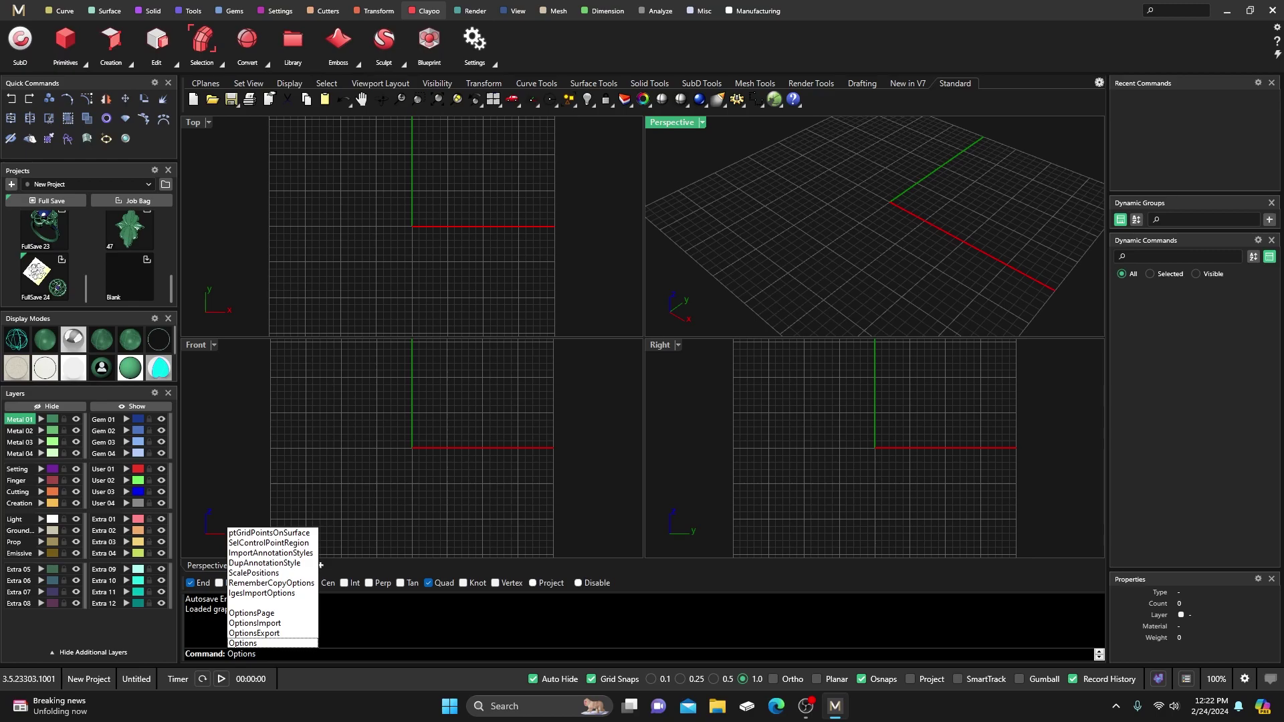
key(Return)
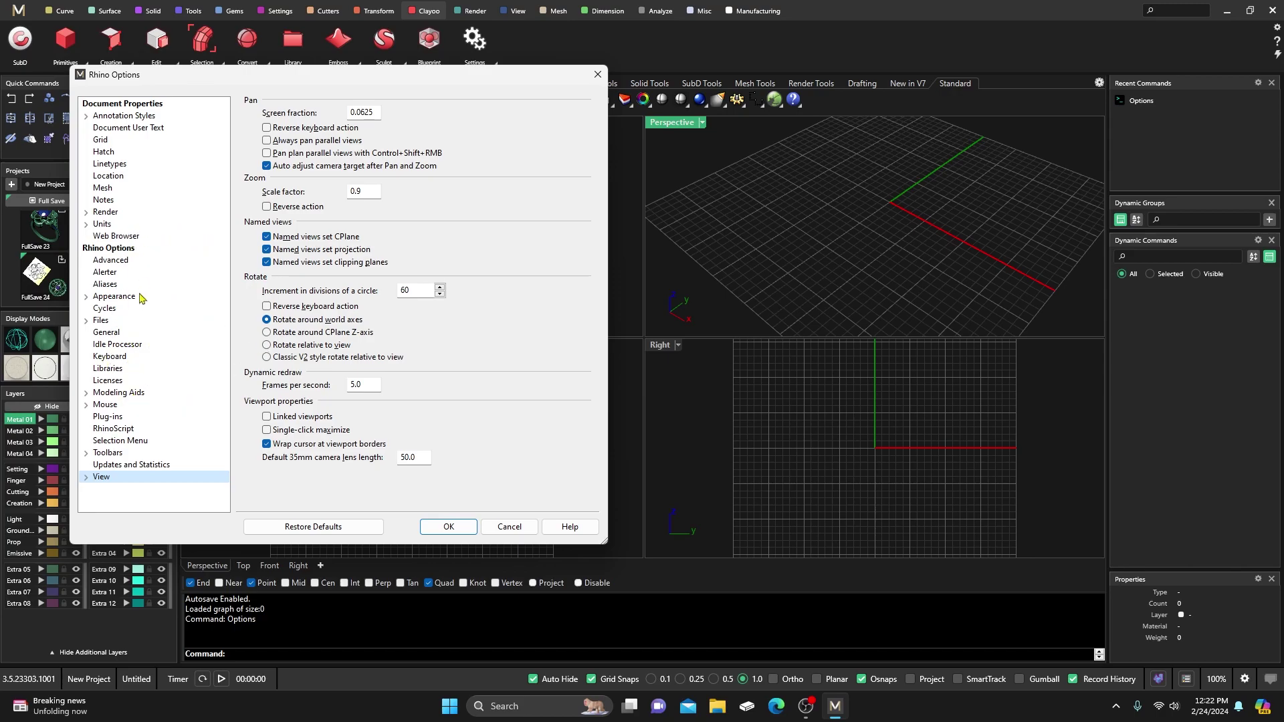
click(599, 76)
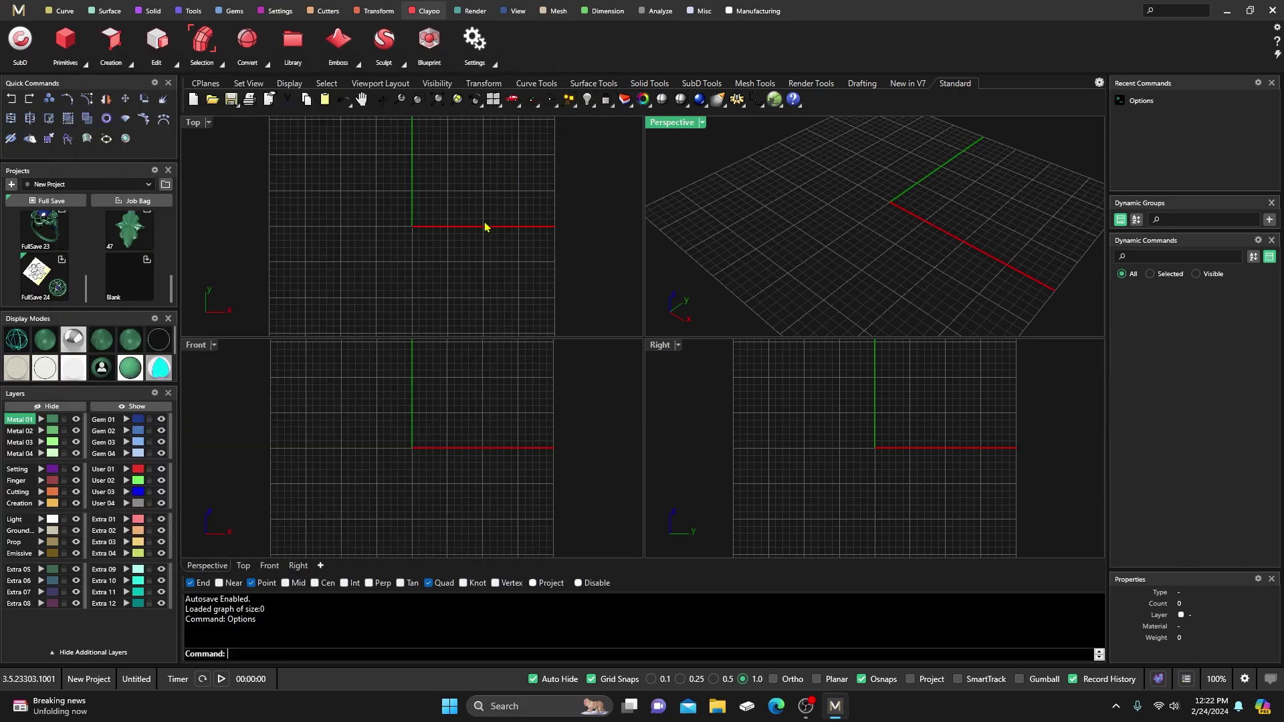
- Load Clayoo by switching SubD edit mode on and off, and open the Clayoo Hotkeys page in Rhino Options
click(21, 40)
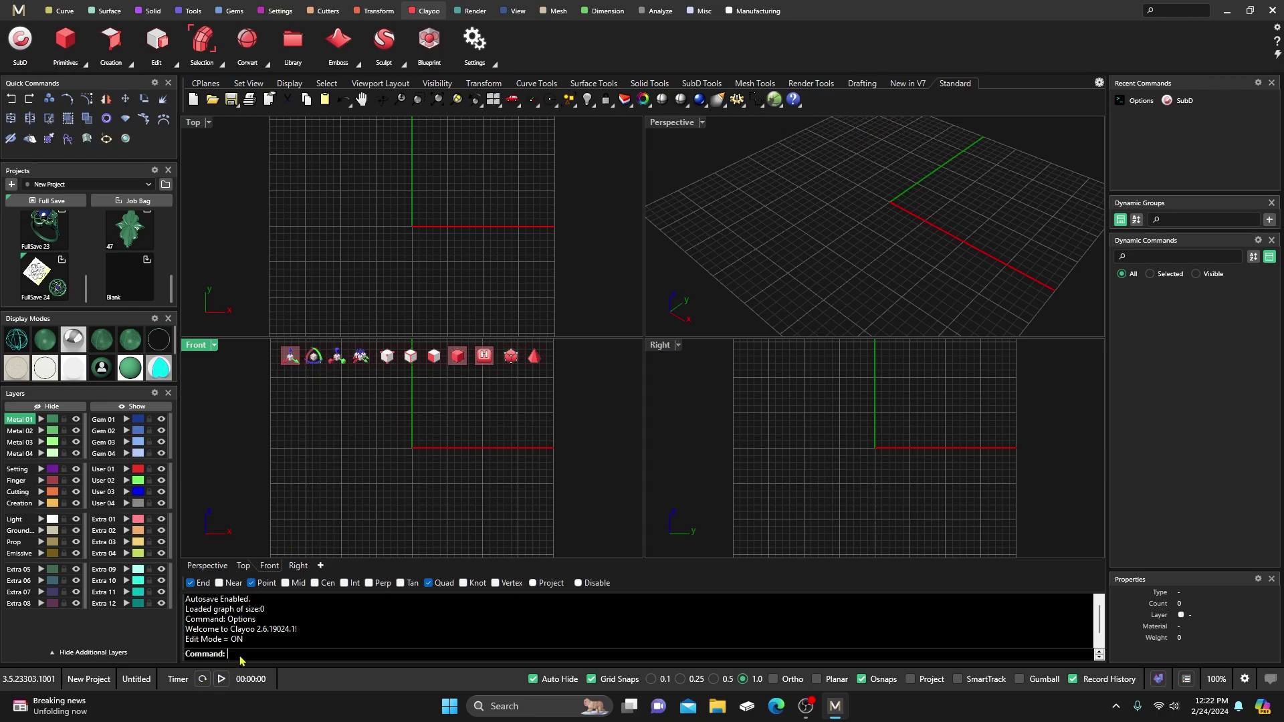
click(20, 38)
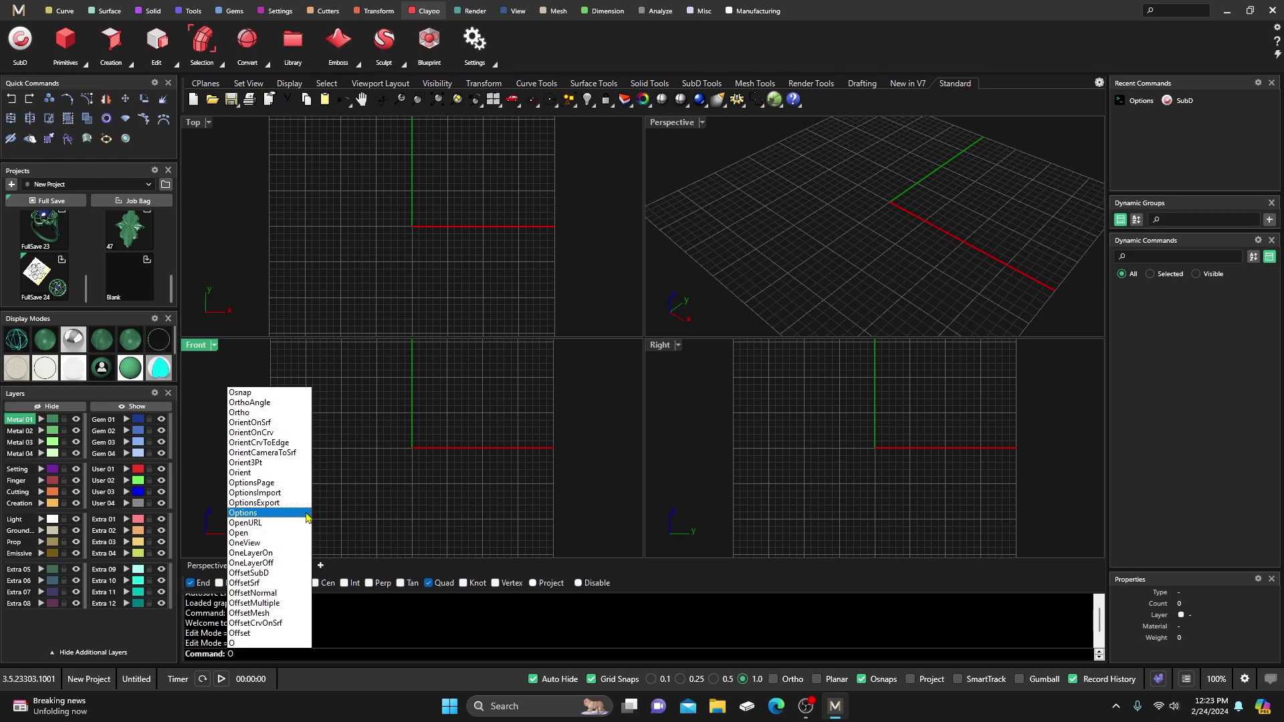
right_click(251, 654)
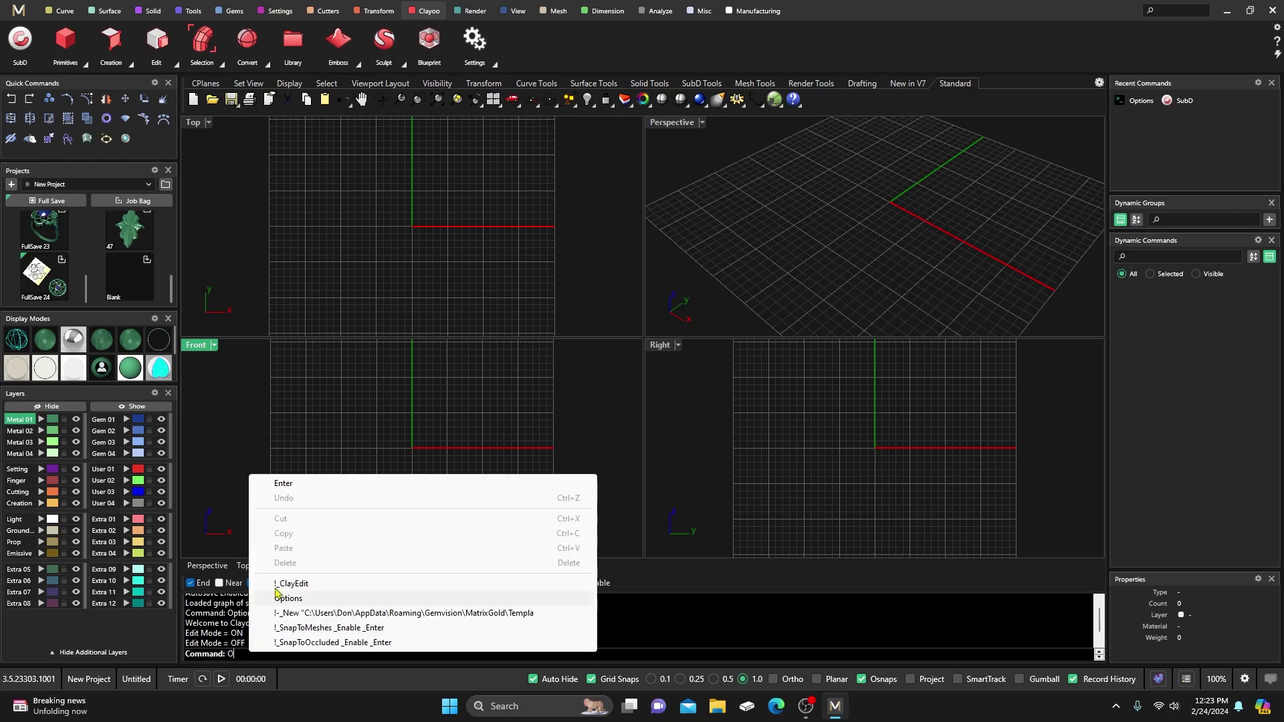
click(291, 599)
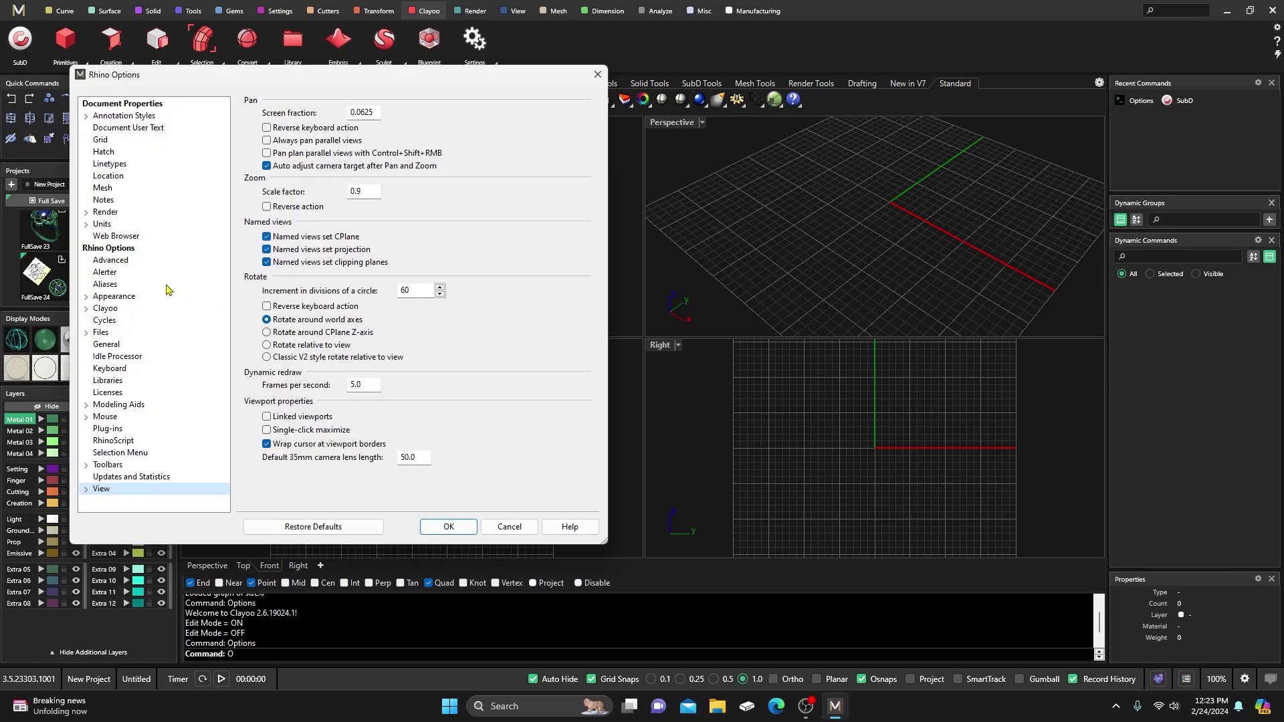
click(87, 309)
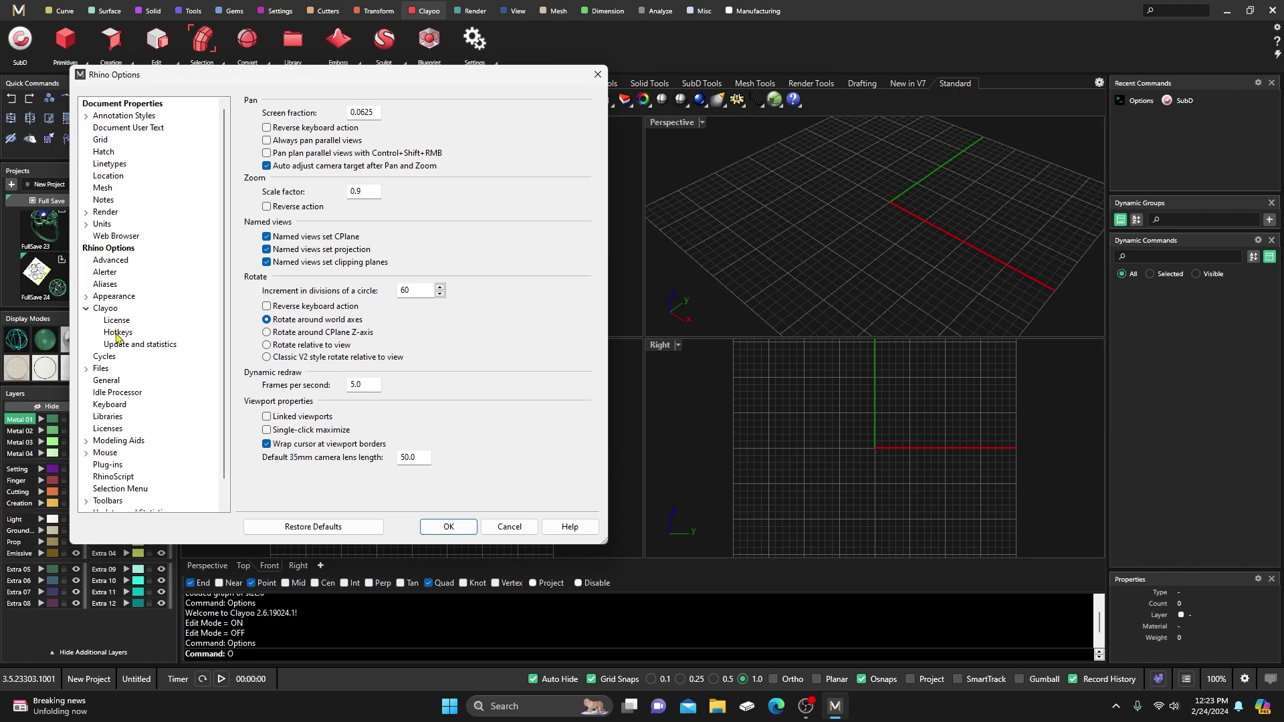
click(118, 333)
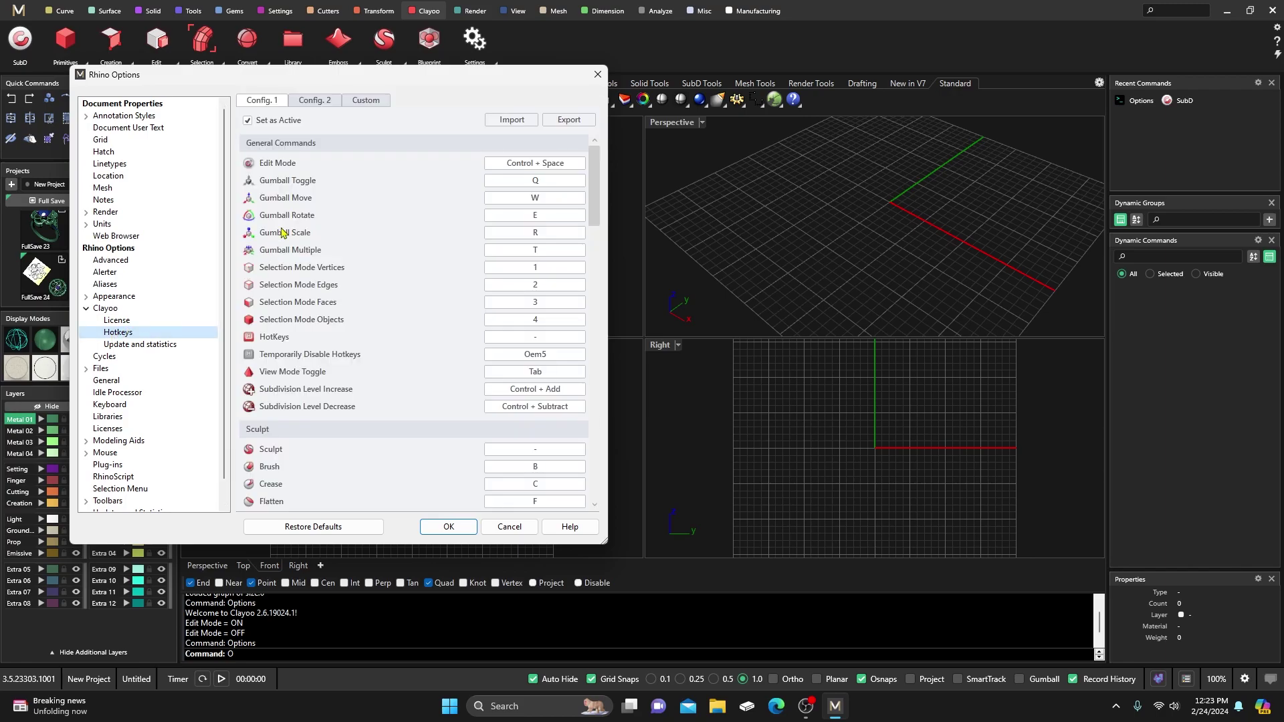
- Examine the hotkey assignments in Config. 1, Config. 2 and Custom, and close the options from Config. 1
click(275, 104)
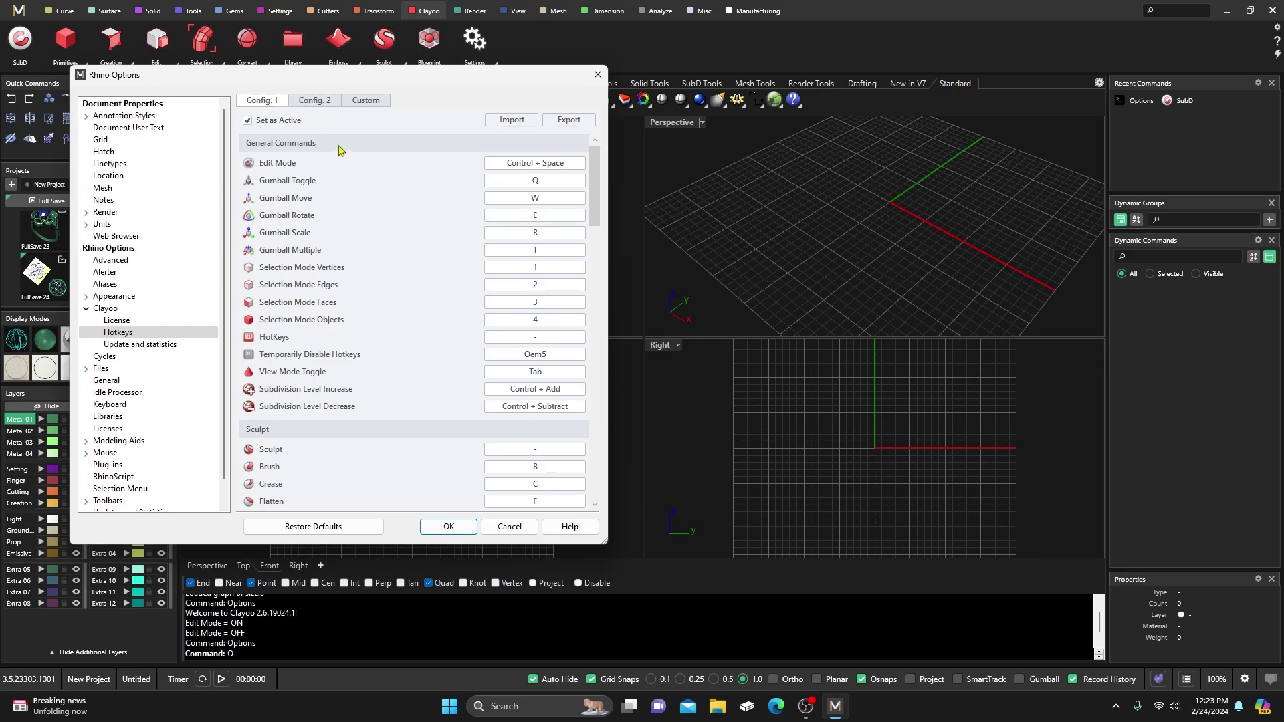
click(319, 104)
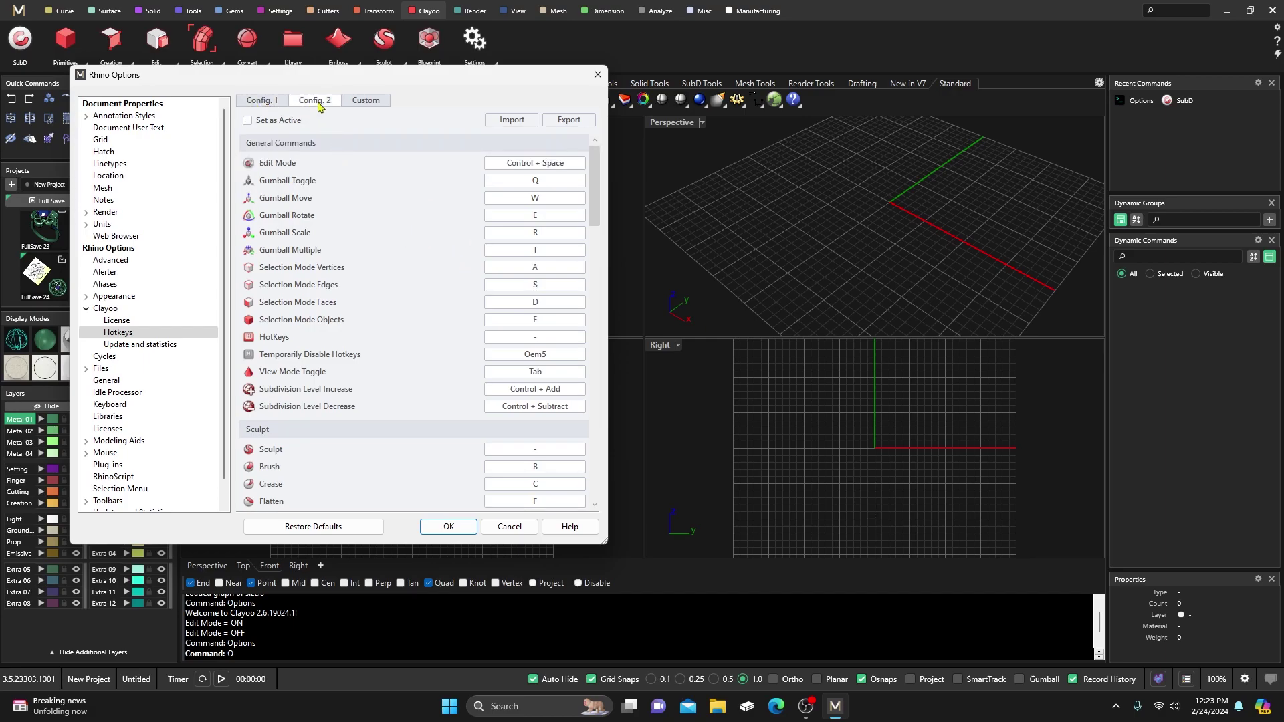
scroll(413, 241, down, 2)
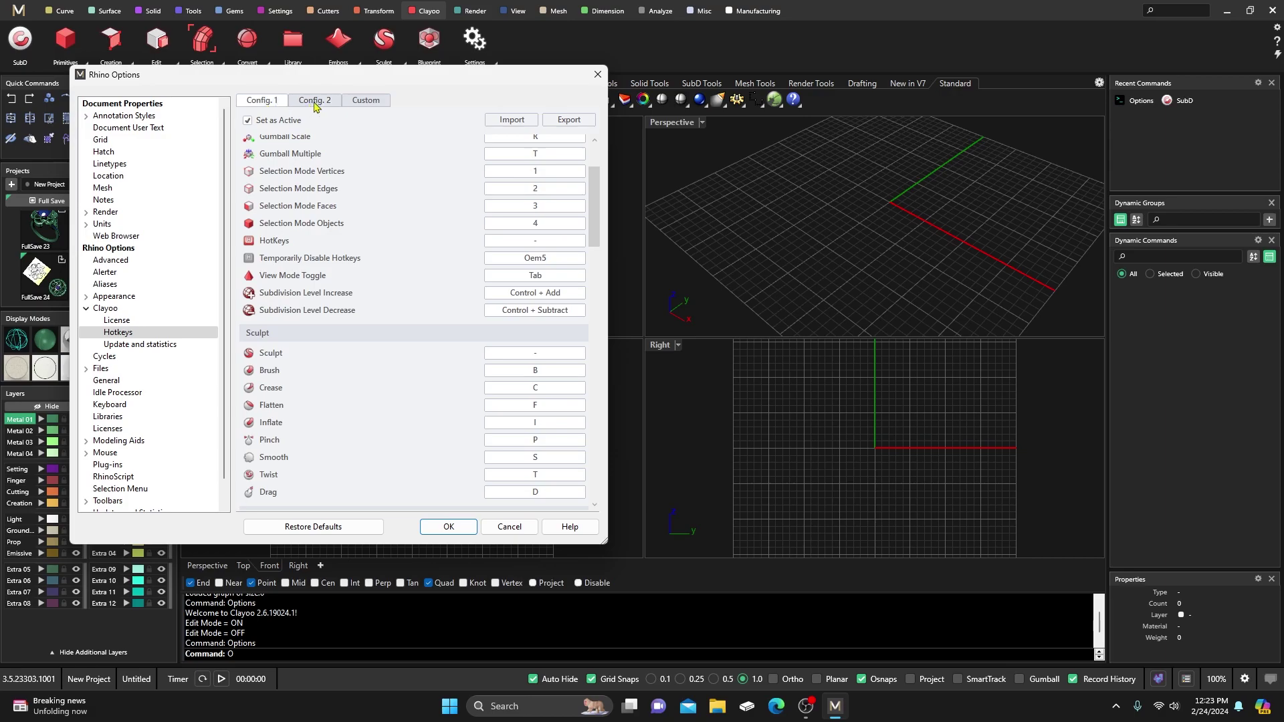
click(366, 100)
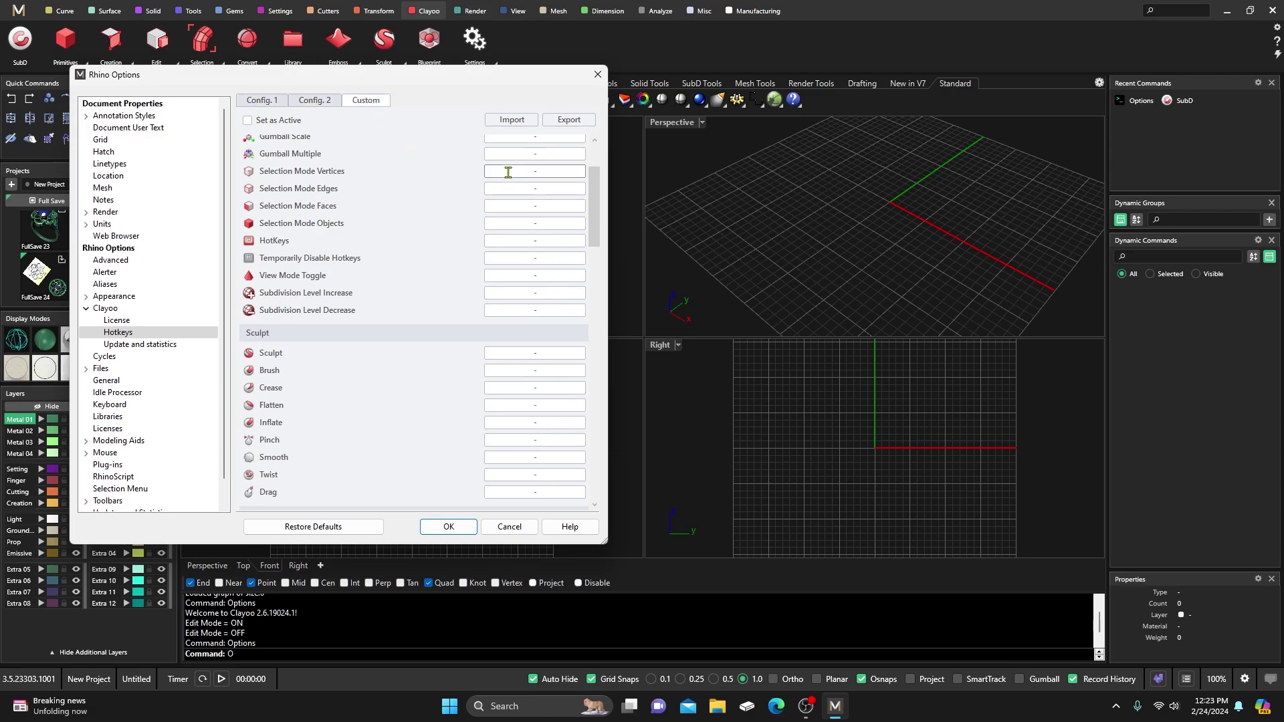
scroll(502, 258, down, 2)
scroll(515, 253, down, 10)
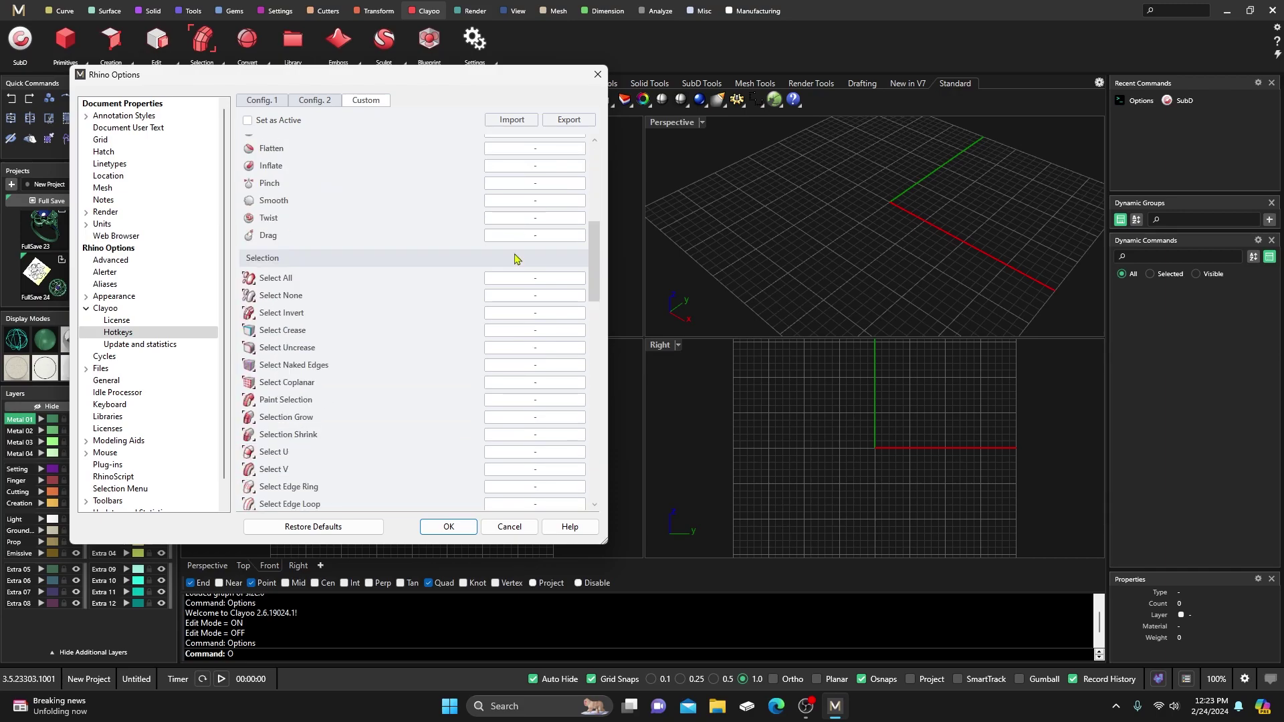
scroll(514, 253, down, 3)
scroll(515, 254, up, 10)
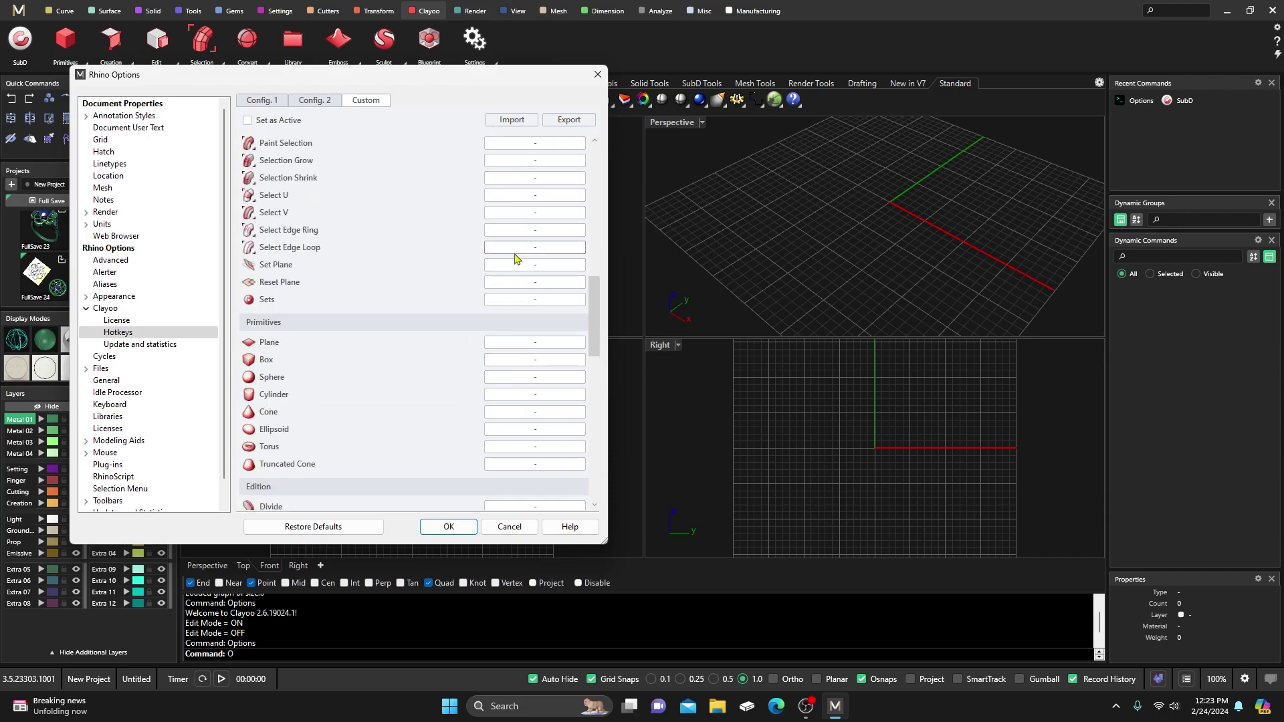
scroll(513, 254, up, 6)
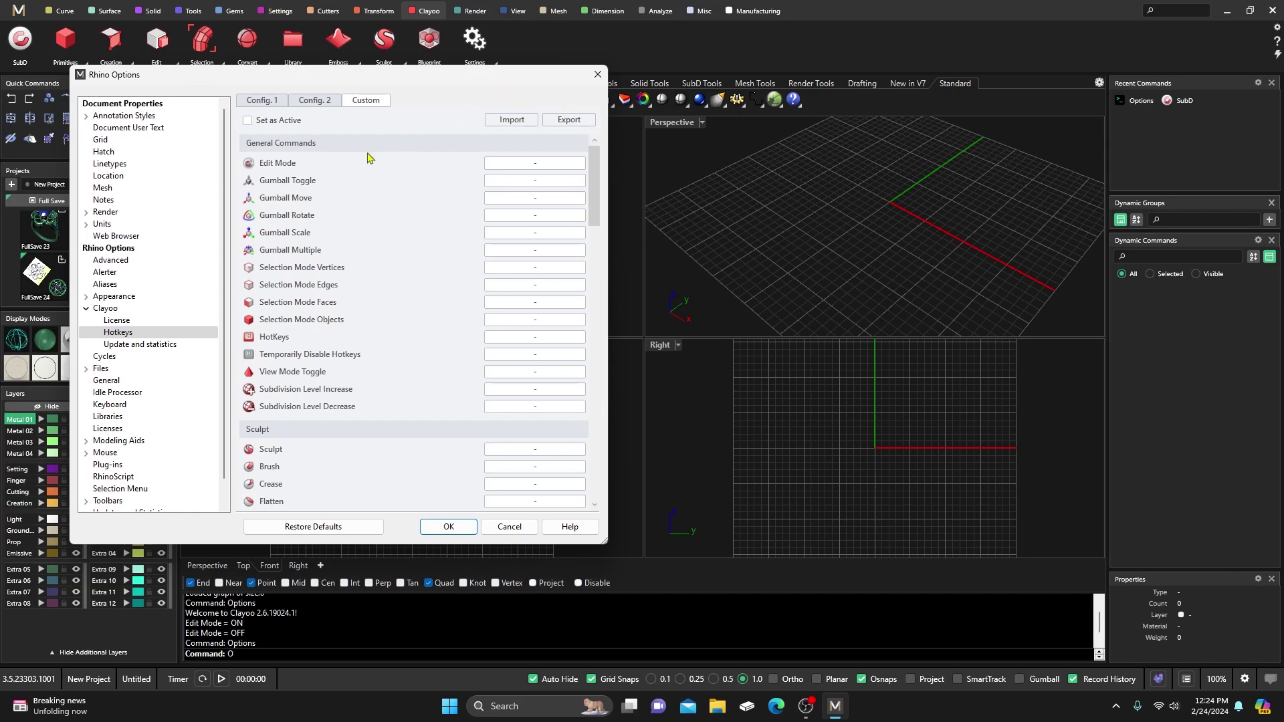
click(259, 103)
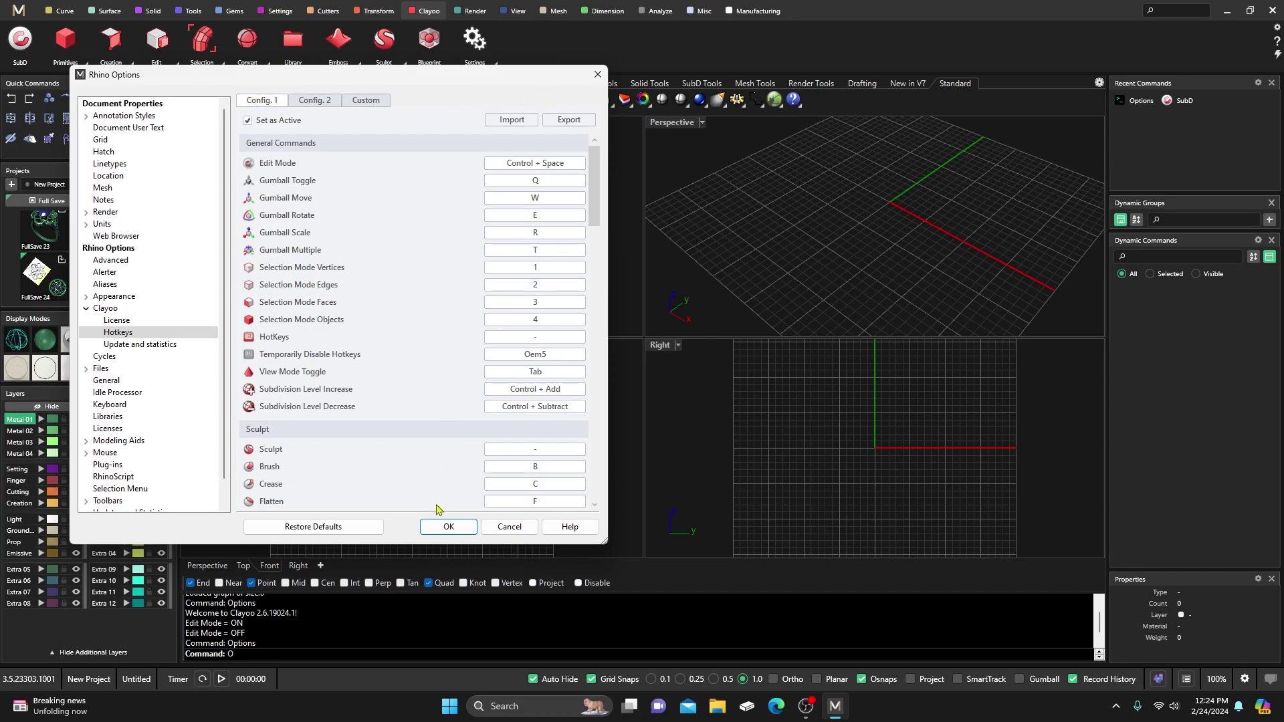
click(449, 527)
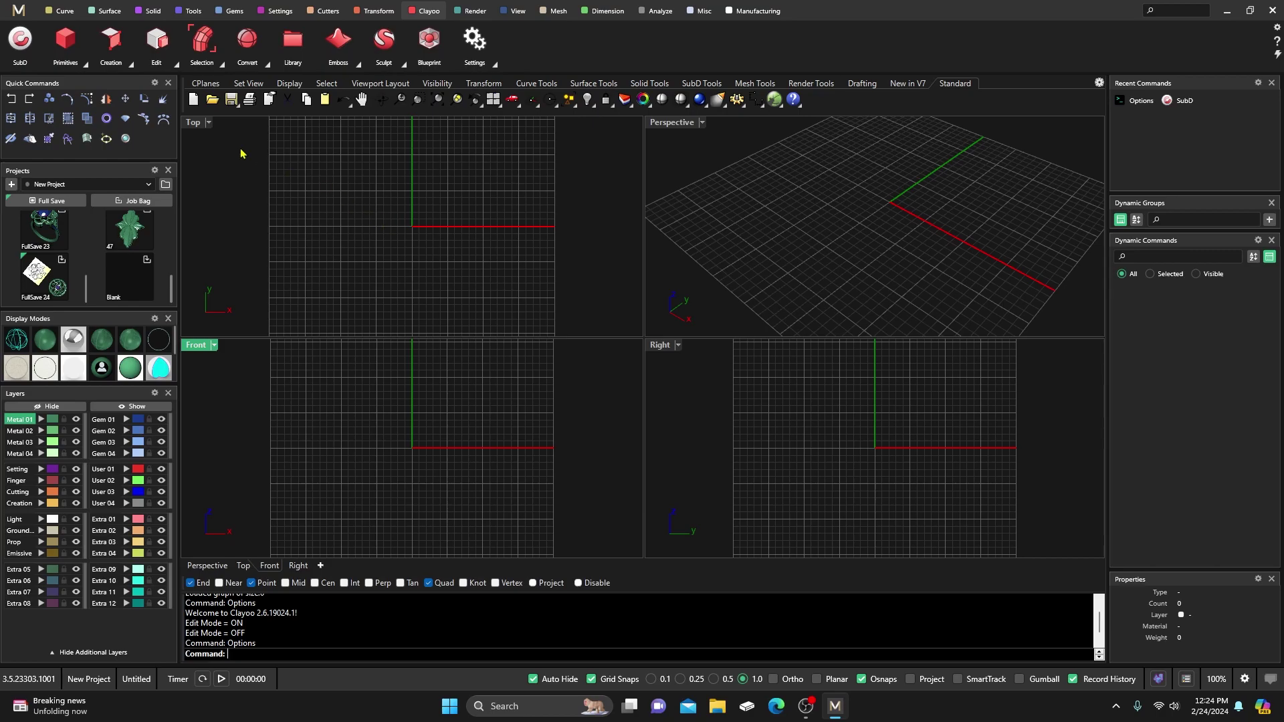
- Switch SubD edit mode on and turn off the Clayoo hotkeys
click(19, 41)
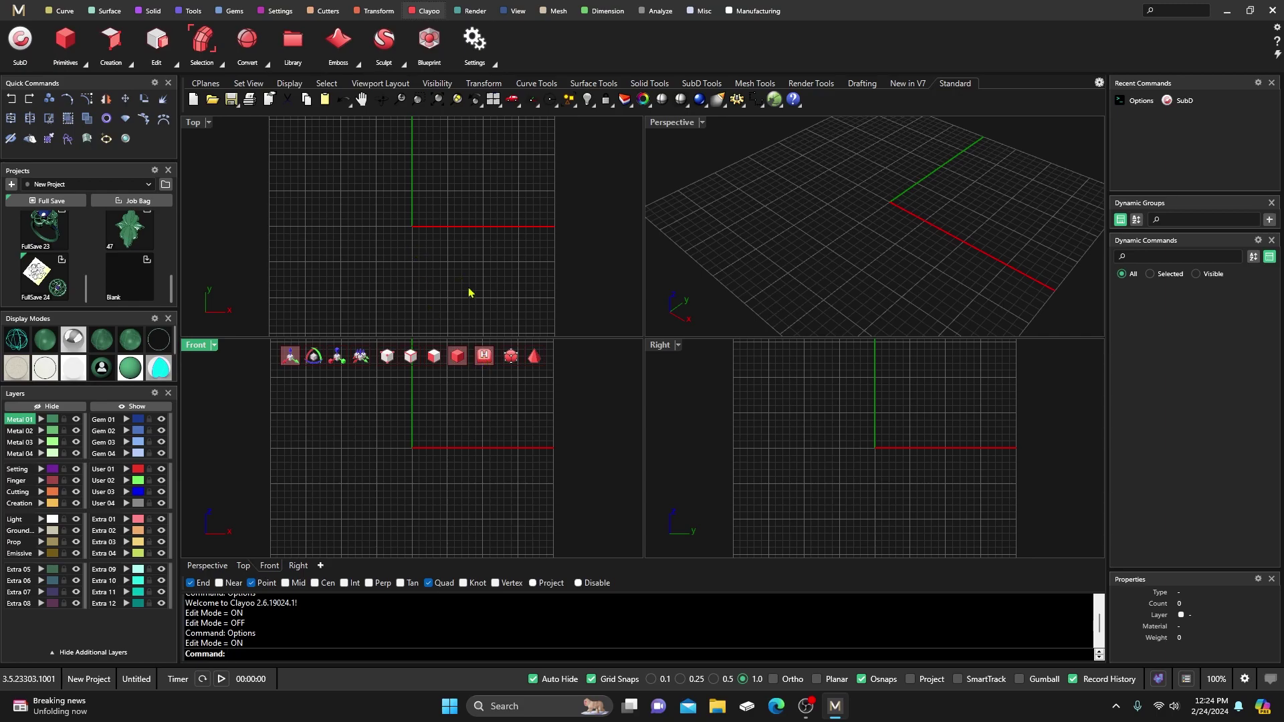
click(484, 355)
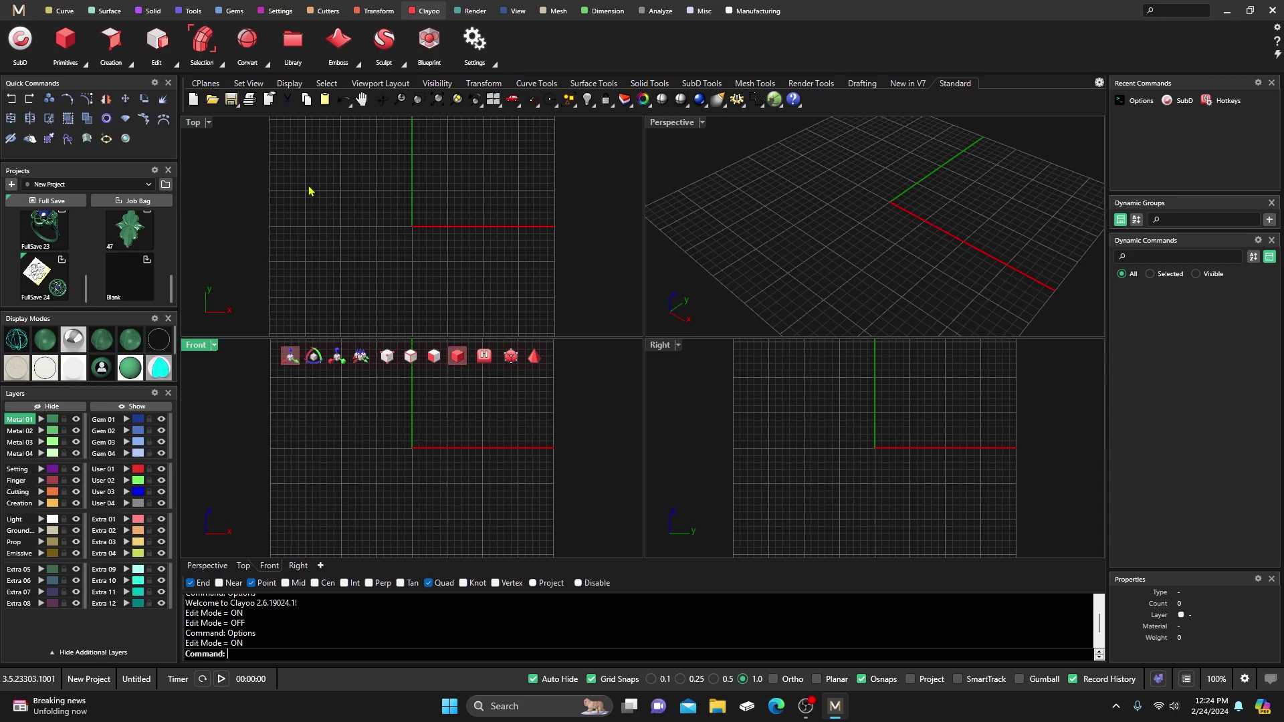
- Start a Clayoo Plane primitive and stretch it with its handles and sliders to about 14.75 in X and 14.02 in Y
click(84, 65)
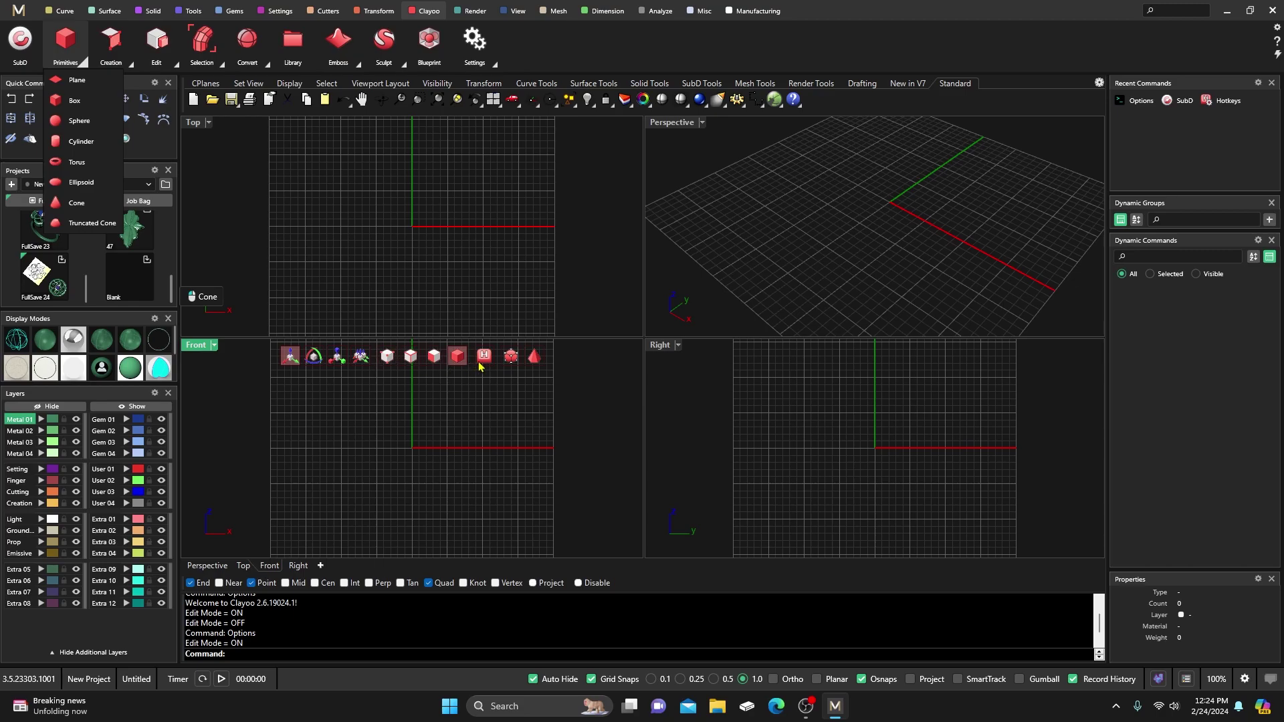
click(359, 246)
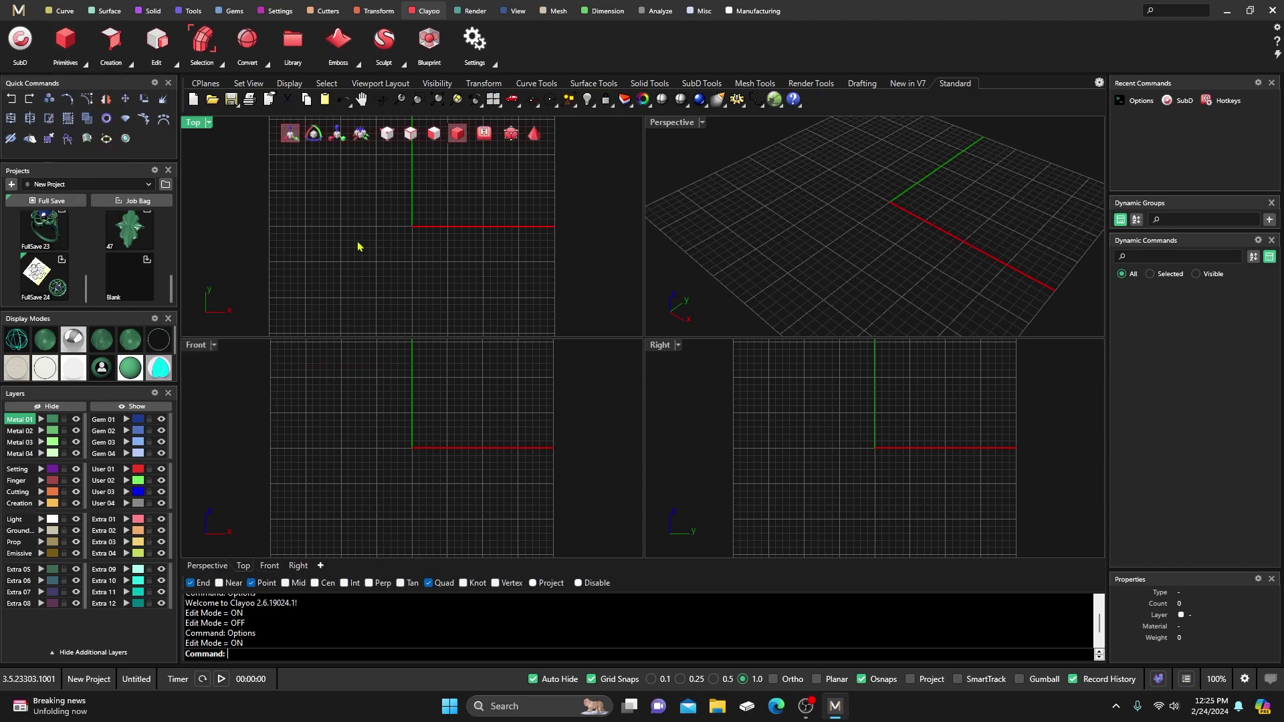
click(83, 65)
click(77, 82)
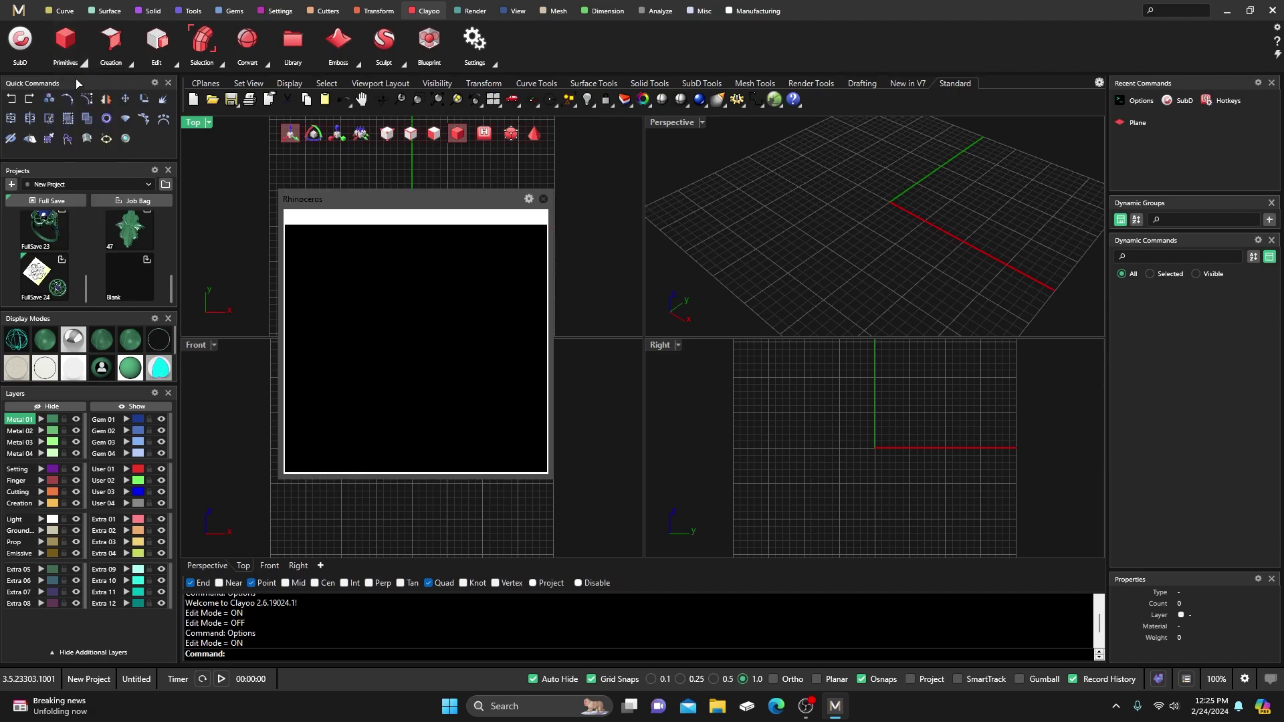
drag(400, 202, 239, 39)
right_drag(805, 219, 769, 242)
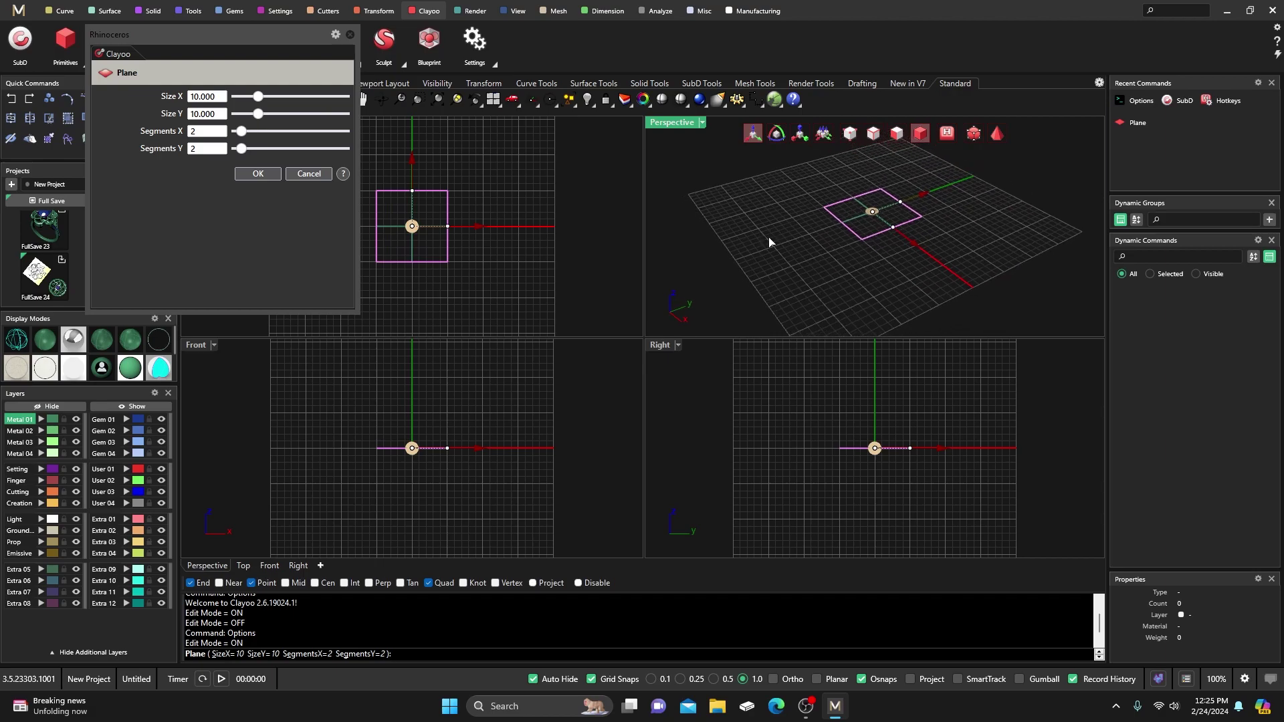
mouse_move(923, 194)
mouse_down()
mouse_move(944, 191)
mouse_move(931, 190)
mouse_up()
drag(923, 246, 926, 252)
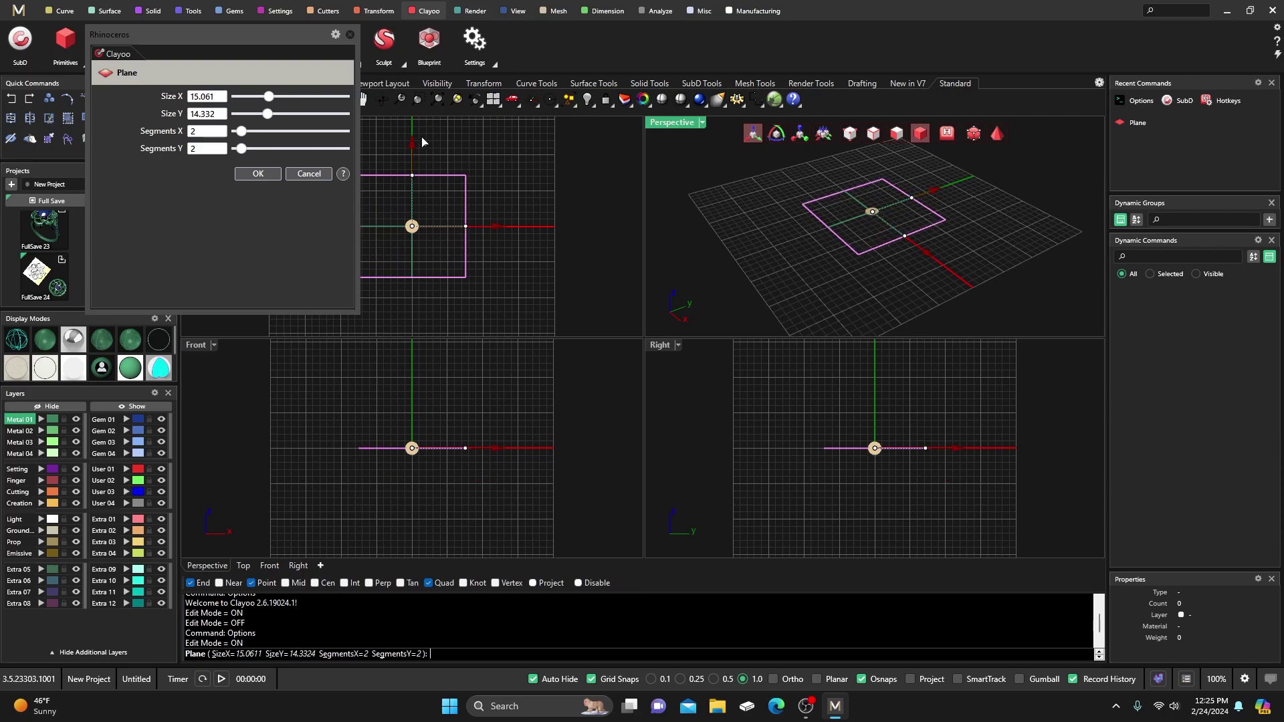
mouse_move(270, 100)
mouse_down()
mouse_move(258, 100)
mouse_move(267, 115)
mouse_up()
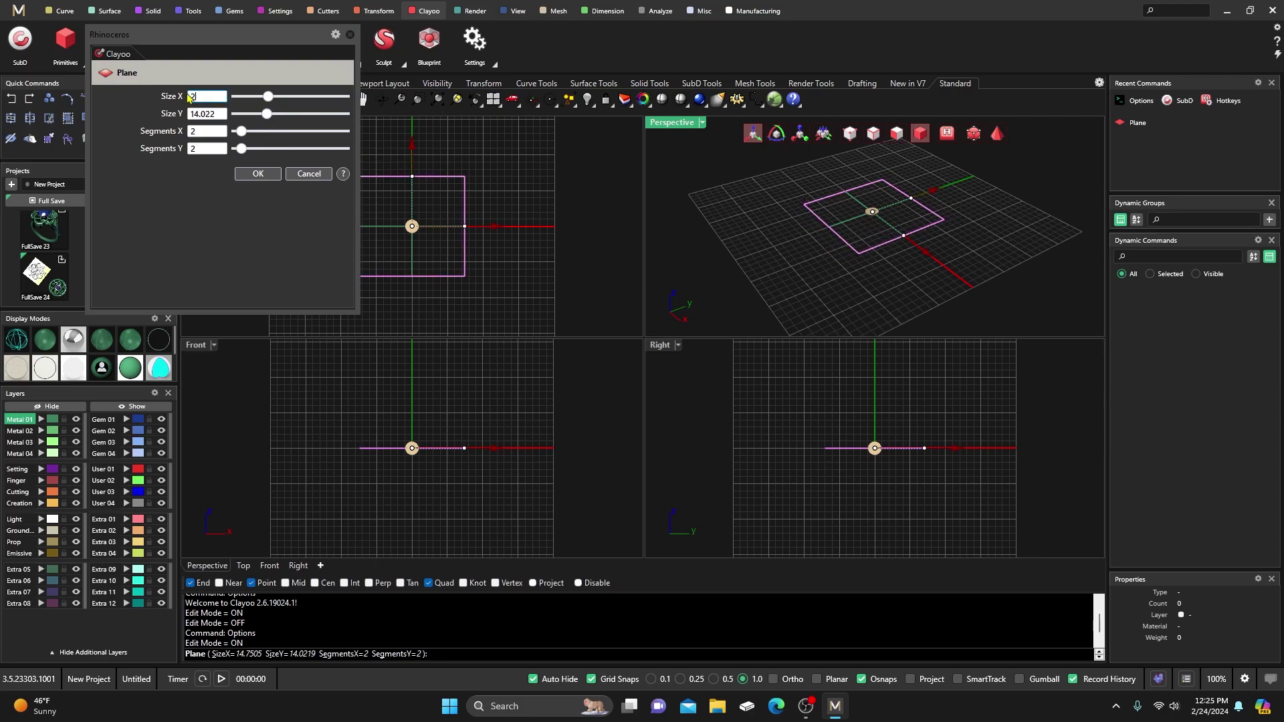
- Set the plane's X and Y sizes to 20 each
click(189, 97)
text(20)
key(Return)
click(199, 113)
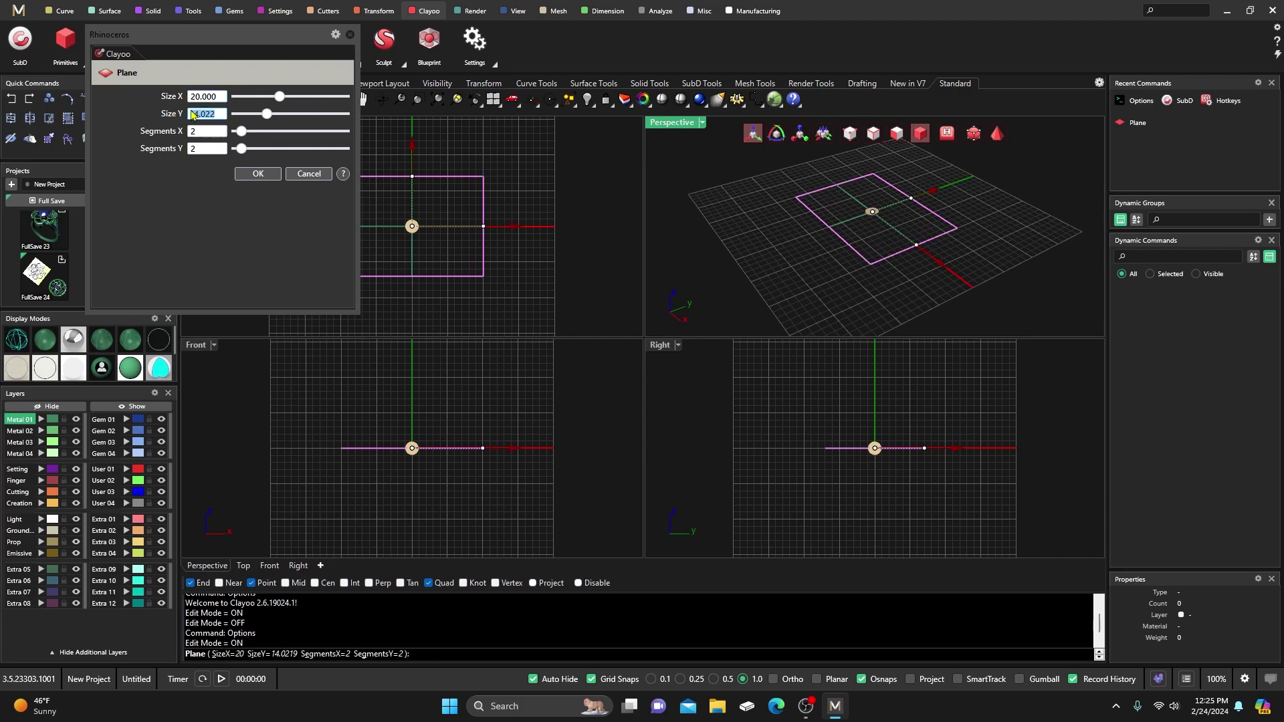
text(20)
key(Return)
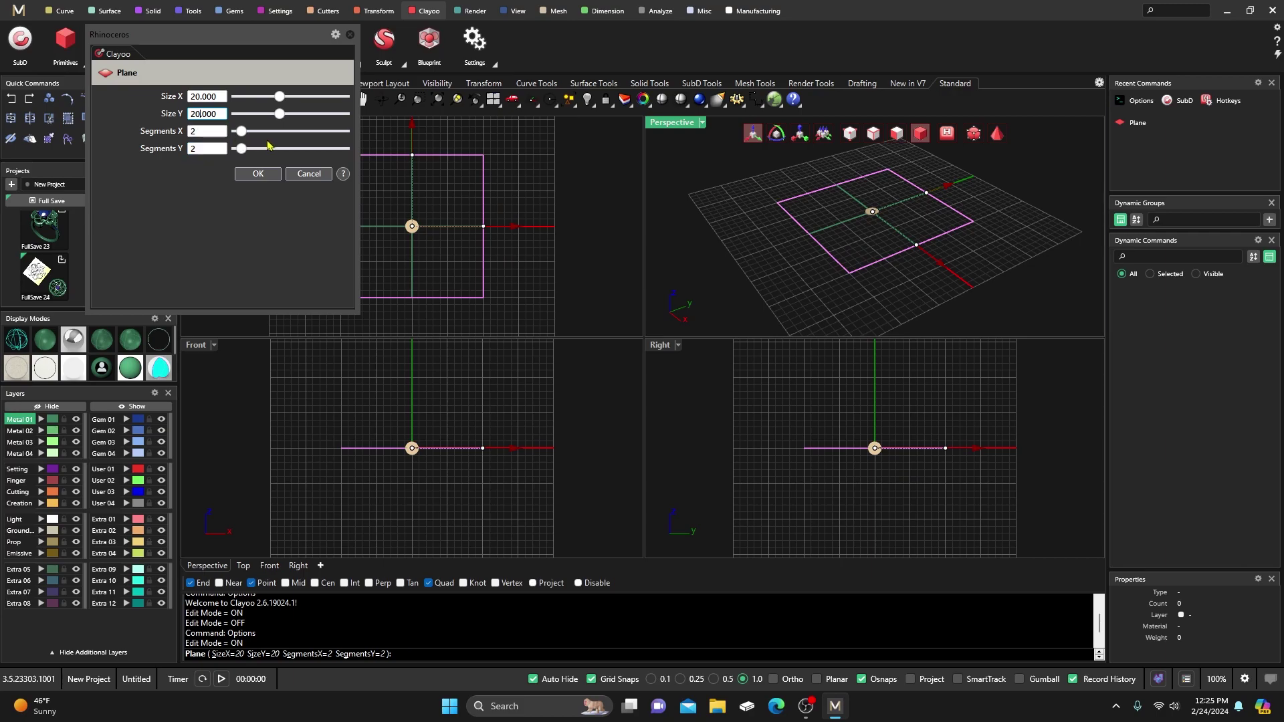
- Divide the plane into 4 segments in both X and Y and create it
mouse_move(243, 136)
mouse_down()
mouse_move(263, 135)
mouse_move(246, 132)
mouse_move(248, 149)
mouse_up()
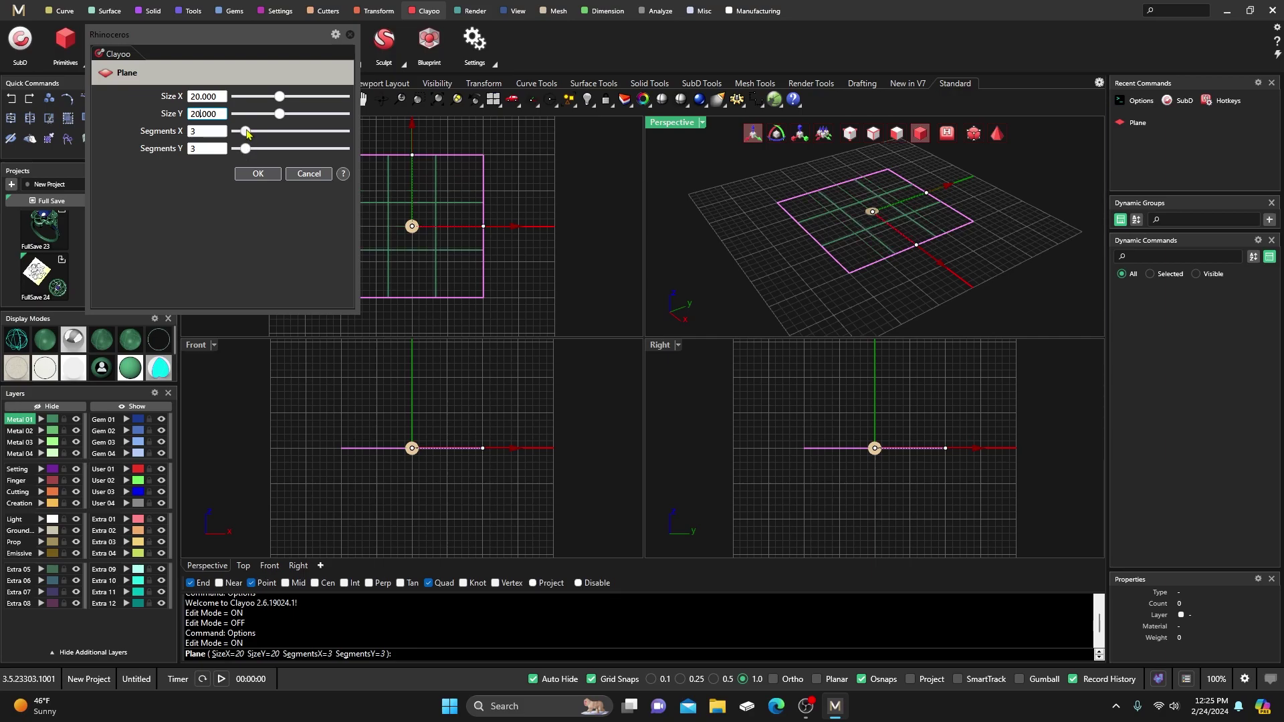
drag(249, 150, 255, 156)
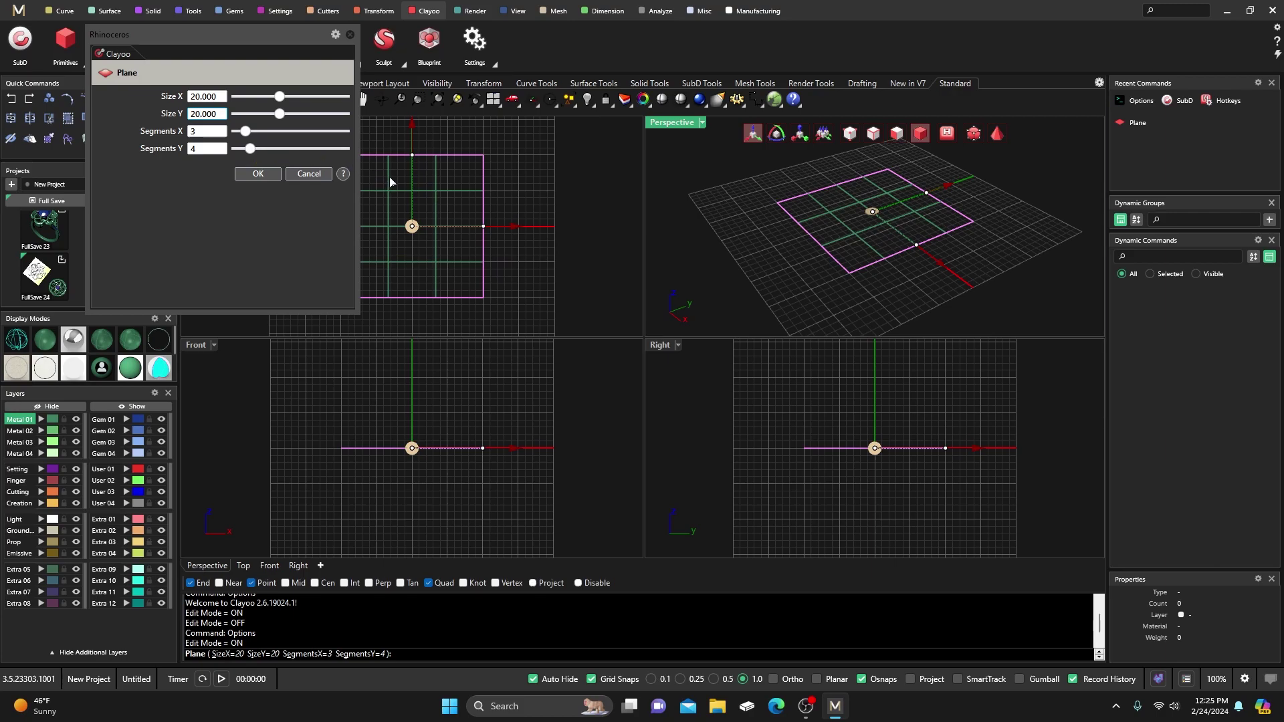
drag(246, 132, 251, 132)
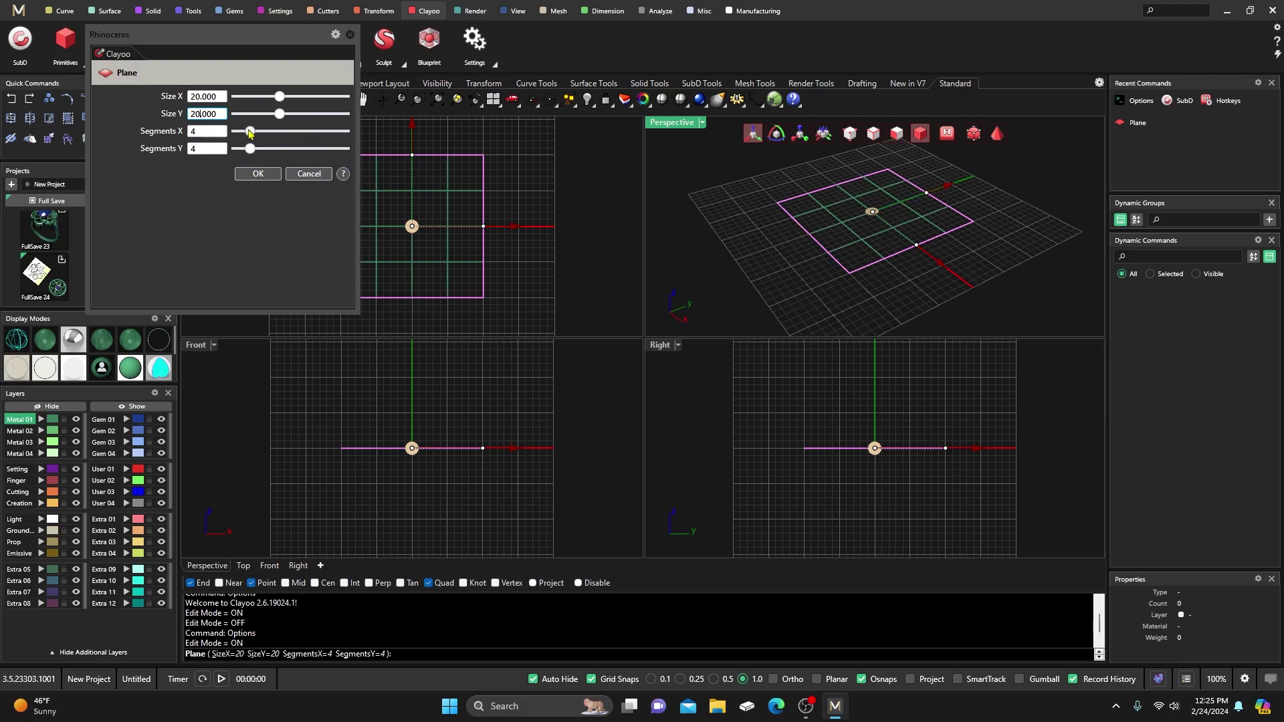
click(275, 174)
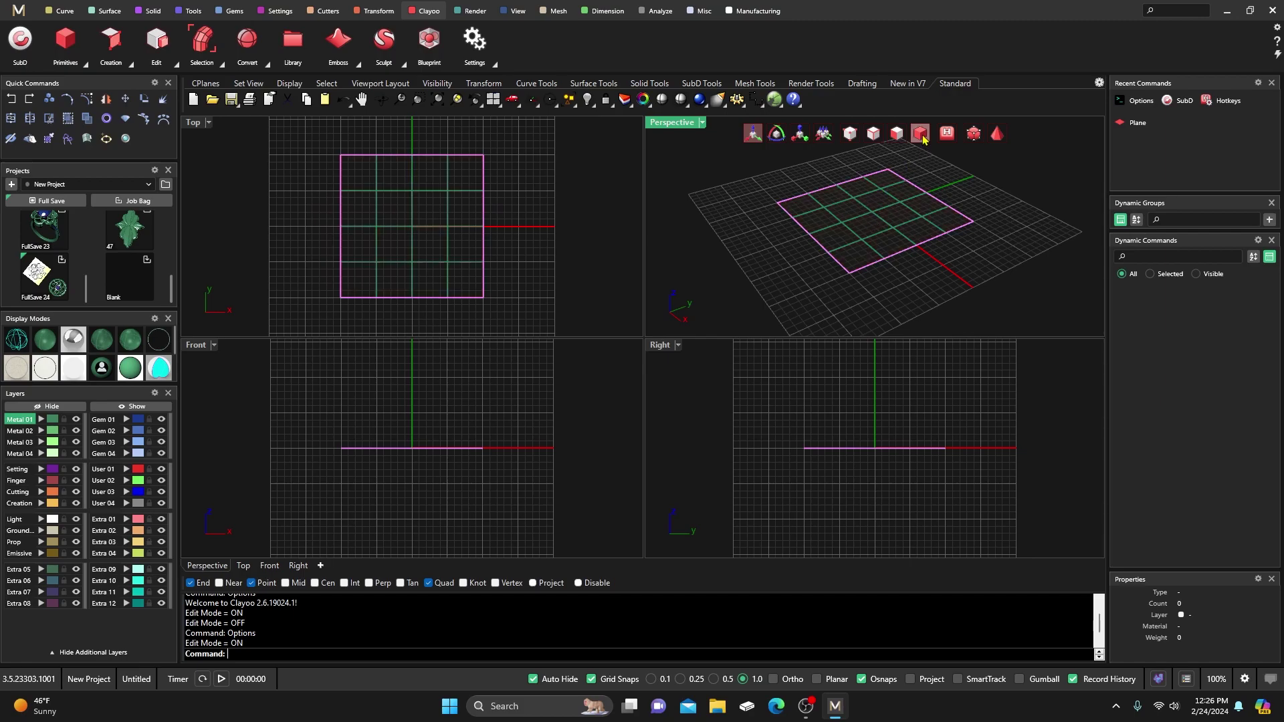
- Select and deselect the whole plane, once in the Perspective view and once in the Top view
click(893, 214)
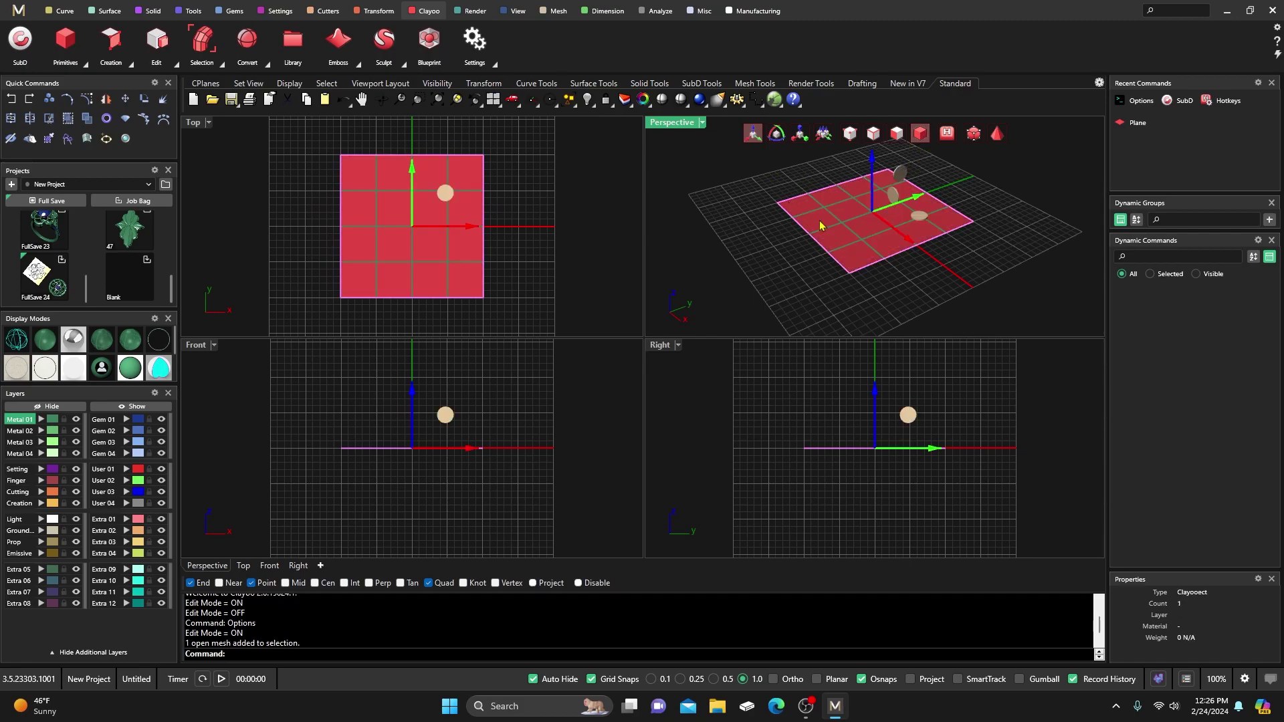
click(779, 196)
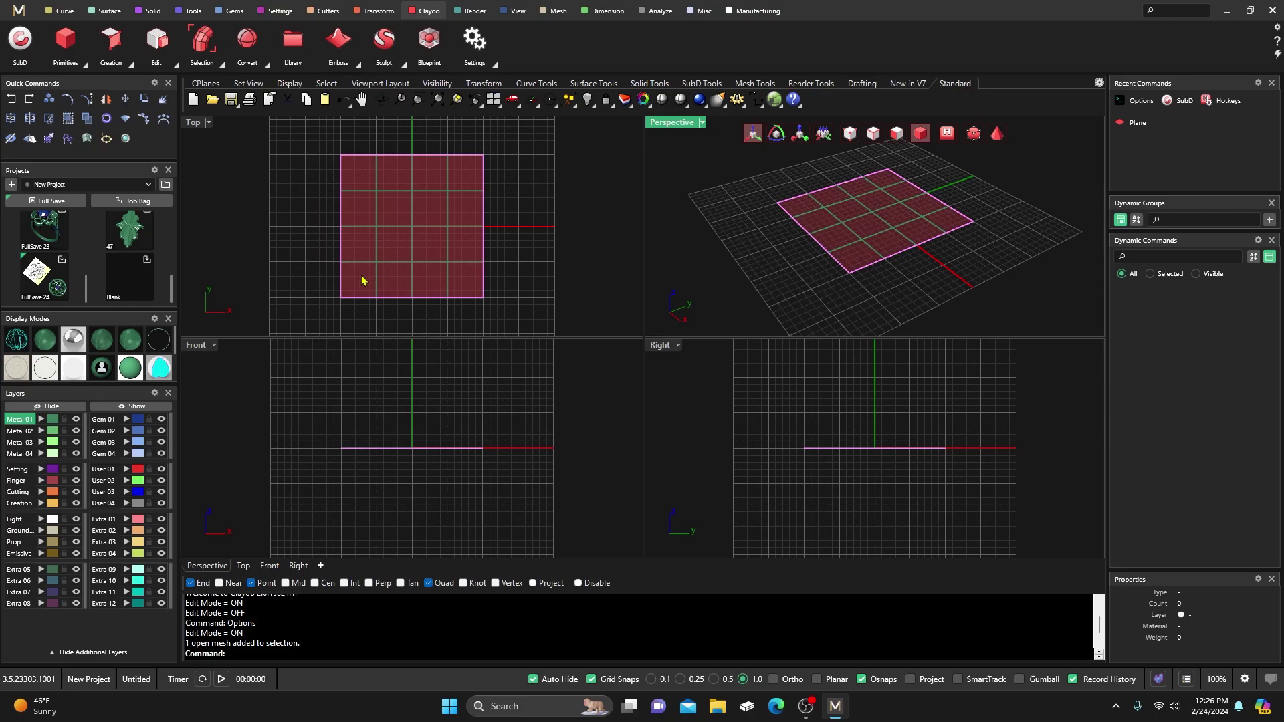
click(382, 215)
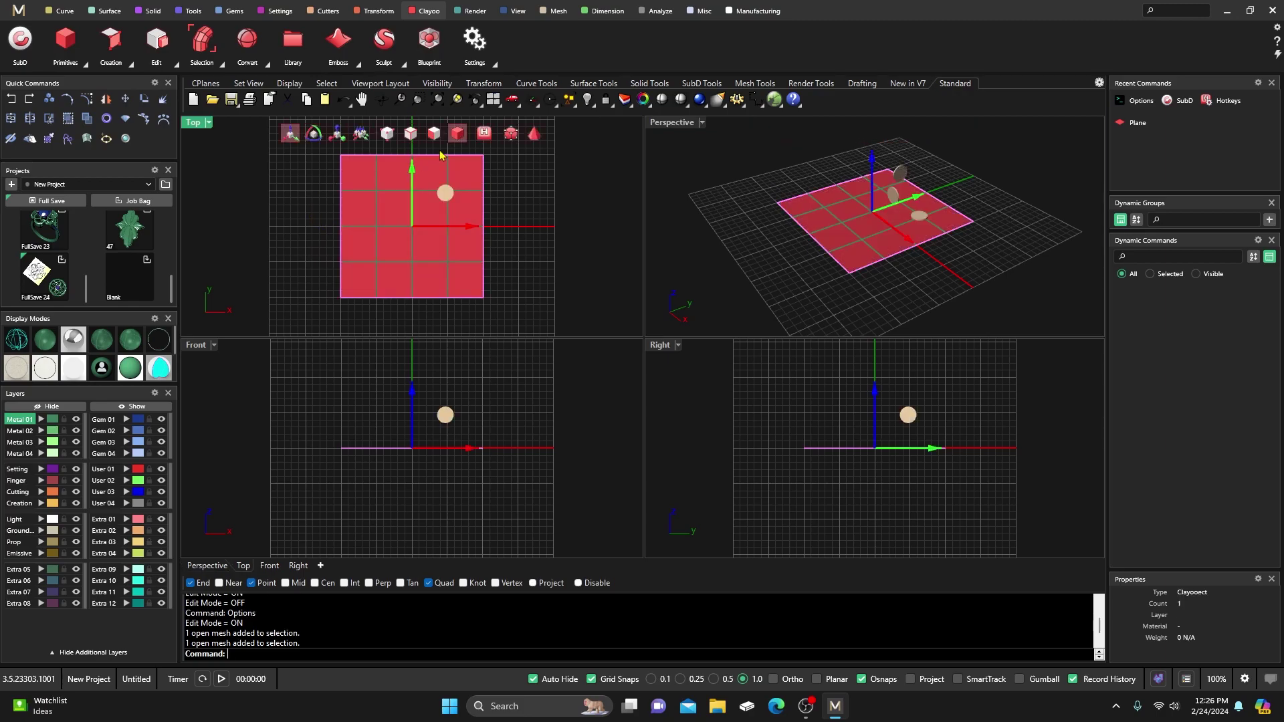
click(262, 215)
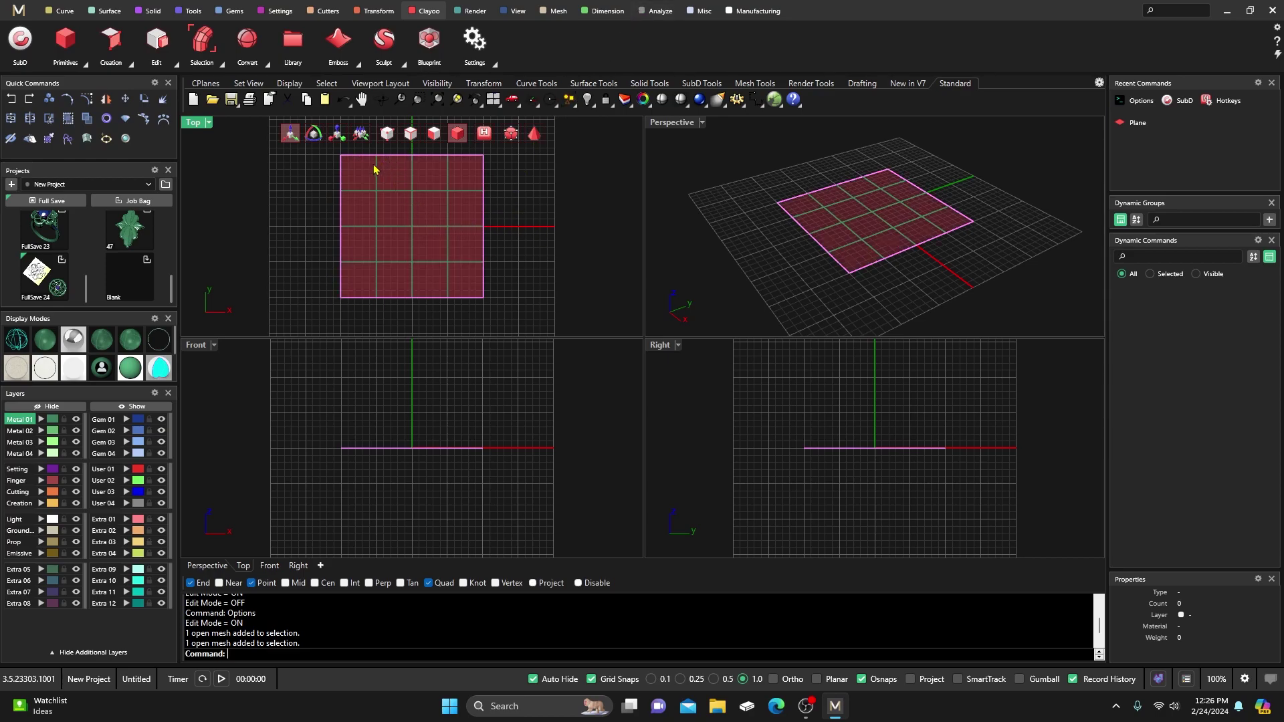
mouse_move(304, 226)
right_down()
mouse_move(327, 249)
mouse_move(329, 235)
right_up()
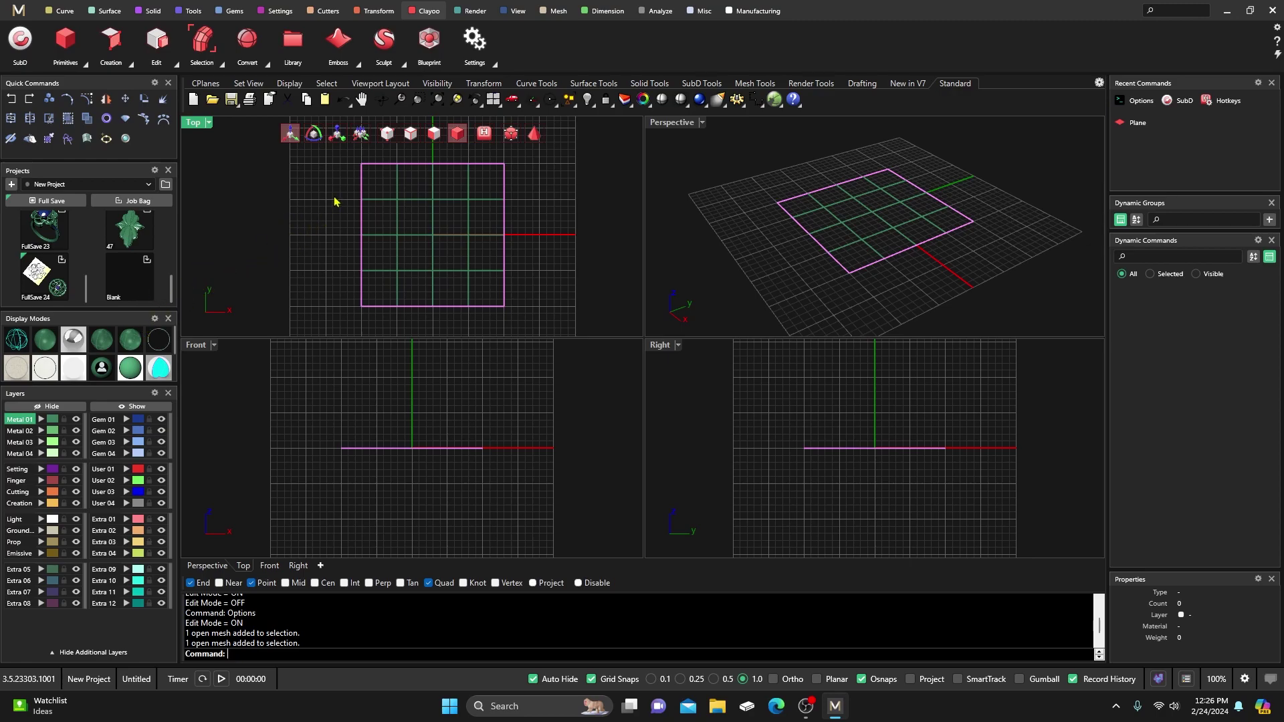
- Preview the plane in a solid shaded display without segment lines, and set all viewports to the Ghosted display mode
click(46, 340)
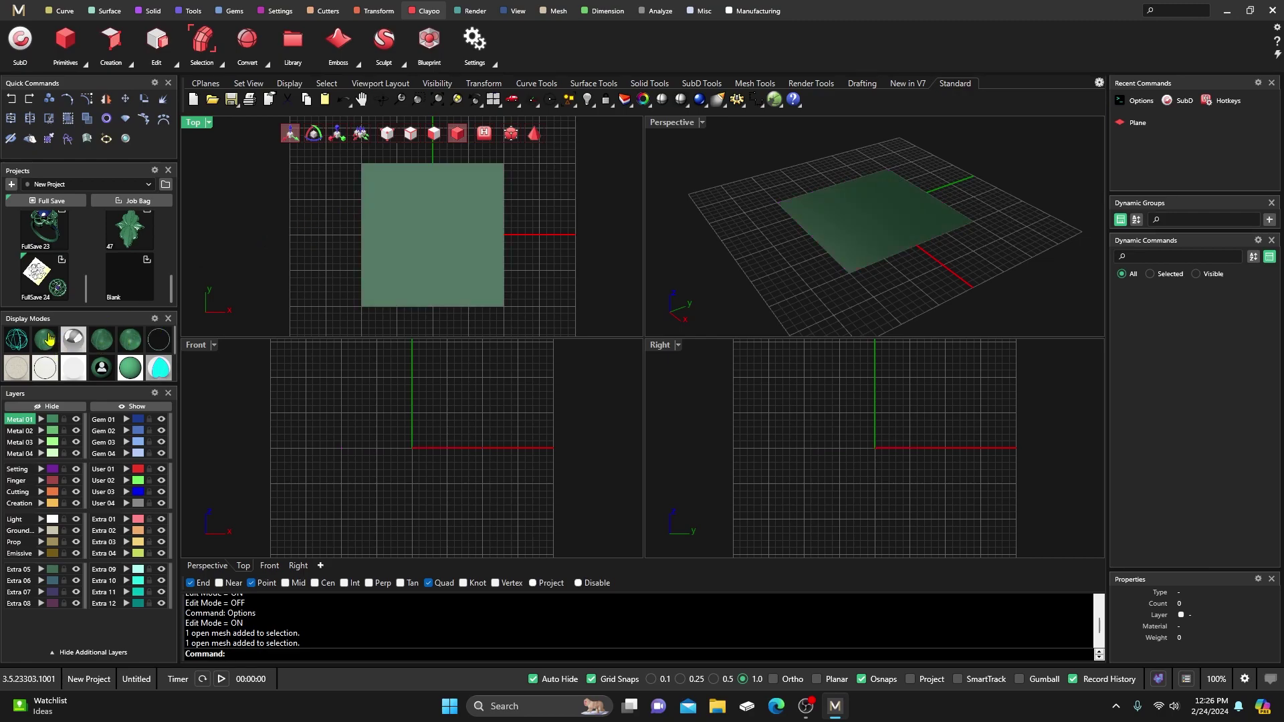
scroll(413, 209, up, 6)
scroll(414, 209, down, 4)
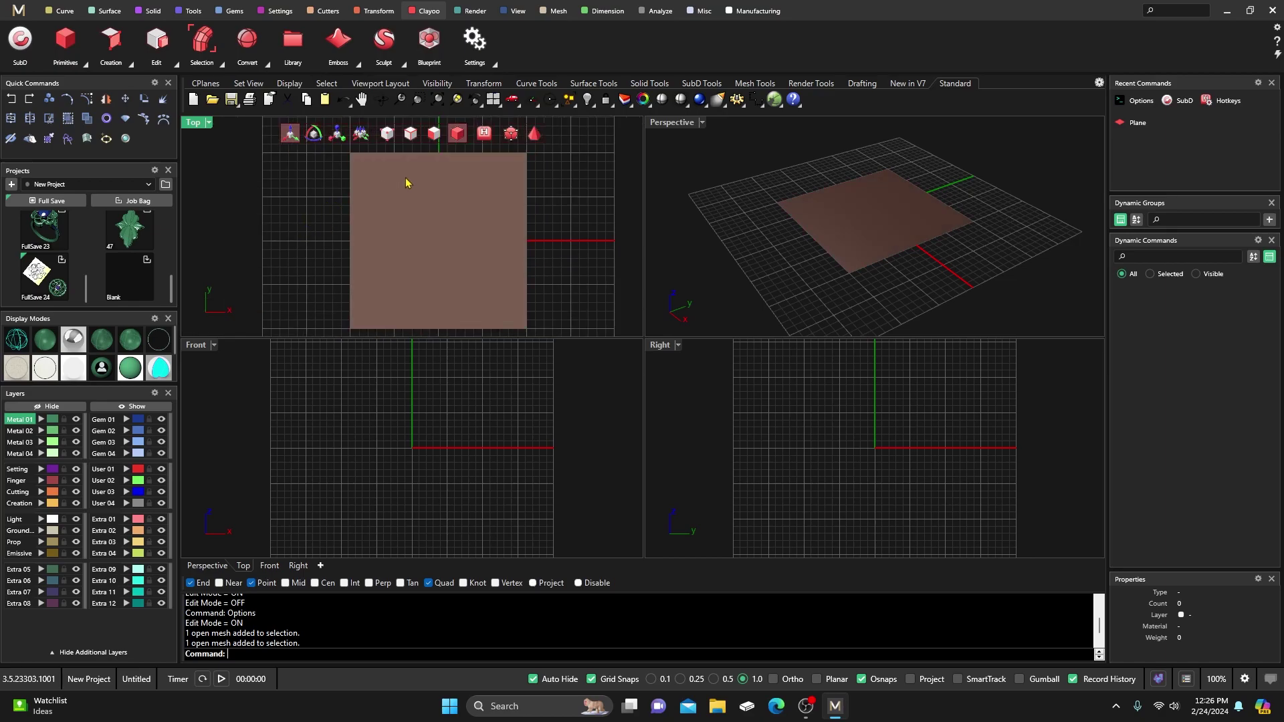
click(434, 135)
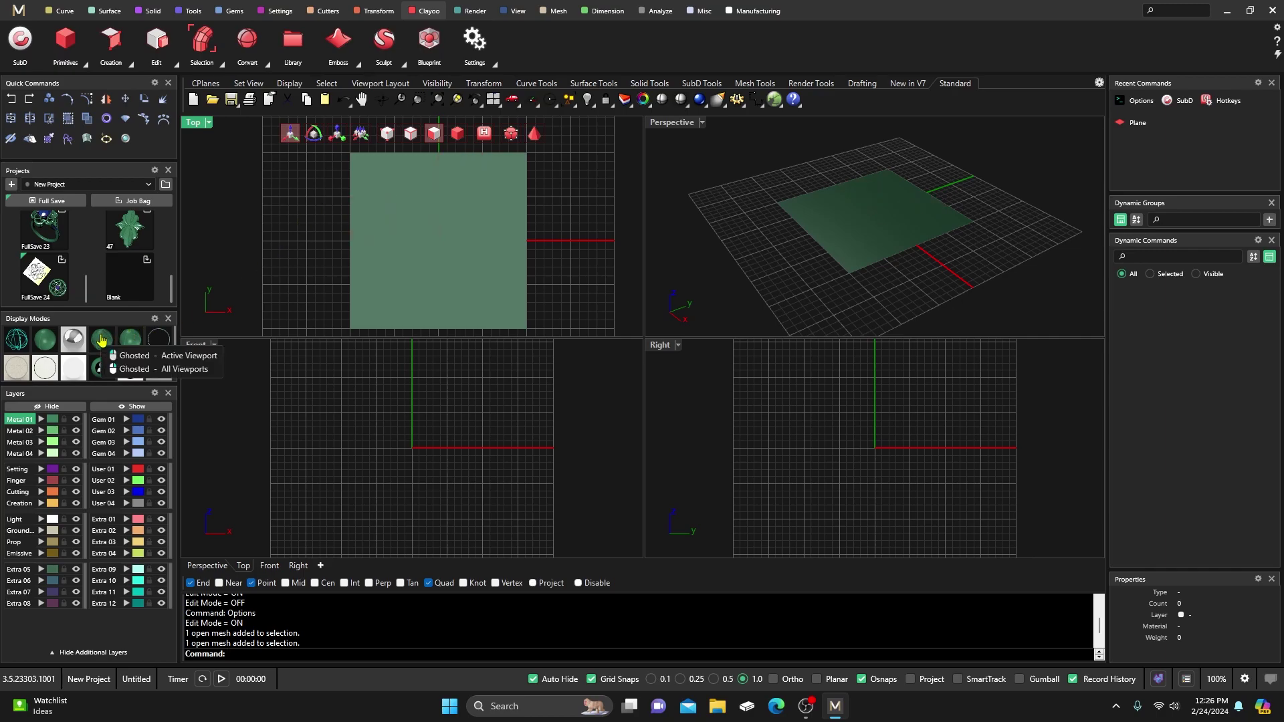
click(102, 340)
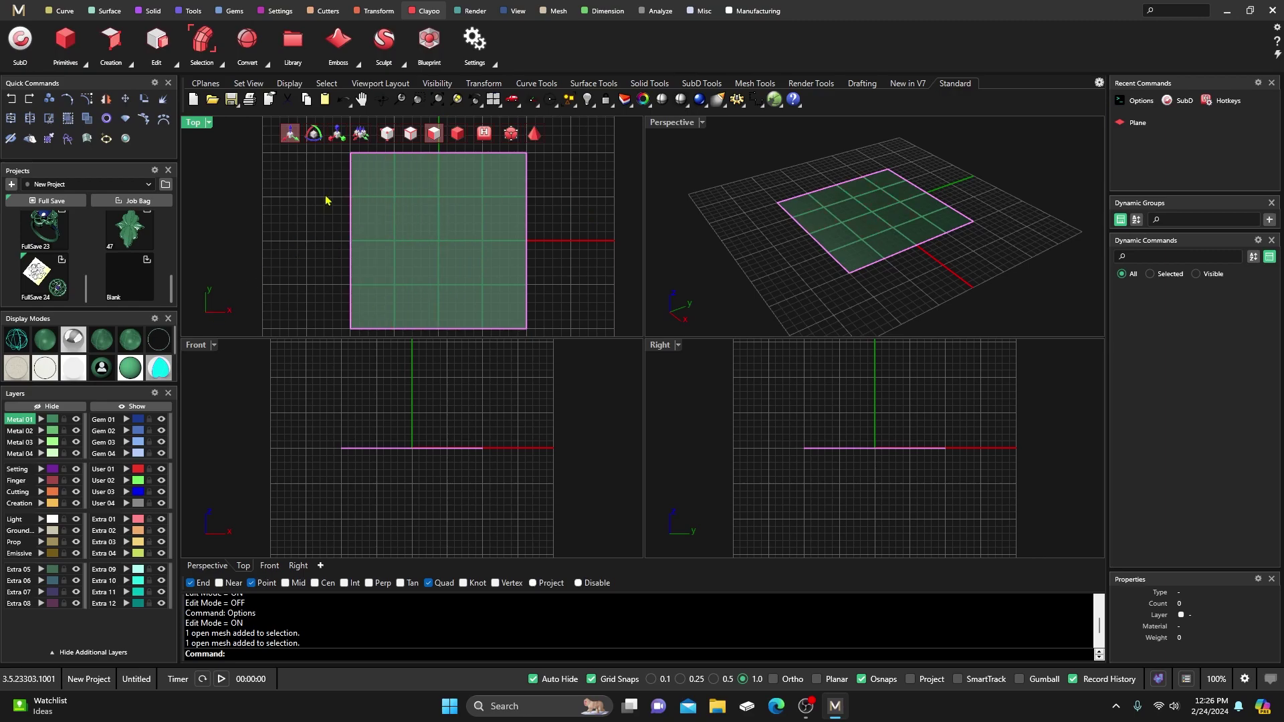
- Select the whole plane in object selection mode and delete it
click(457, 133)
click(421, 237)
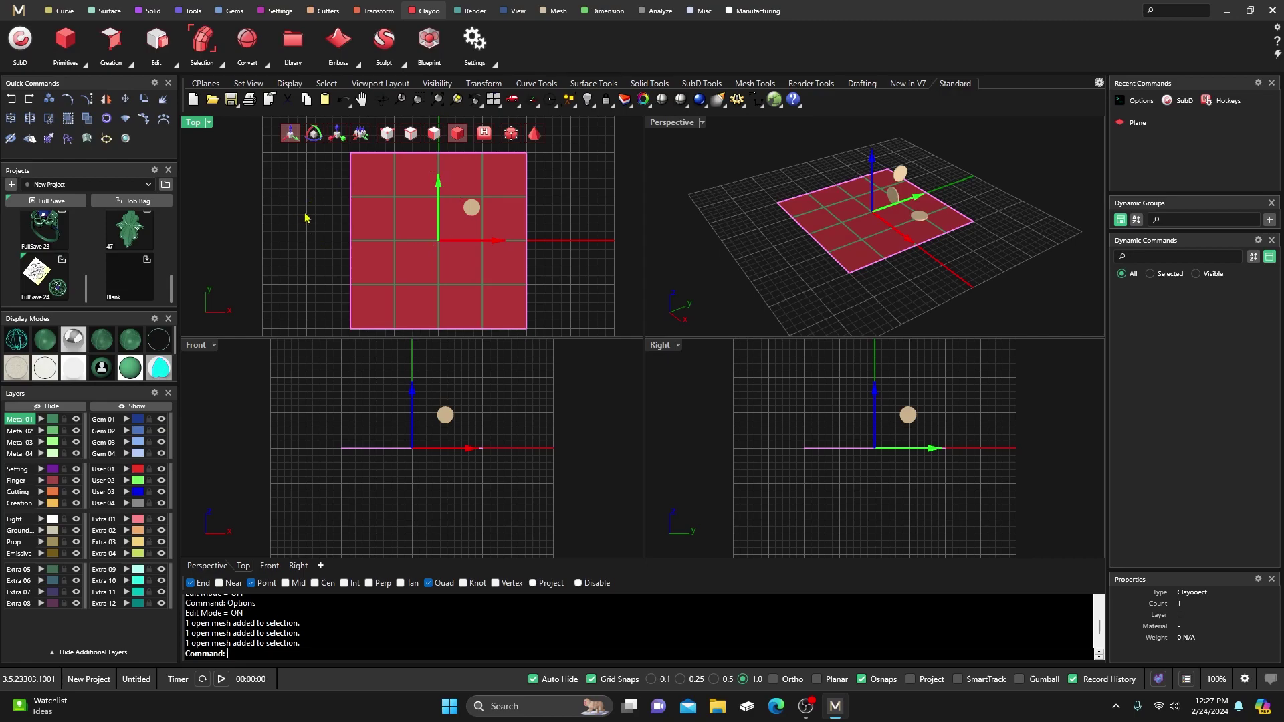
key(Delete)
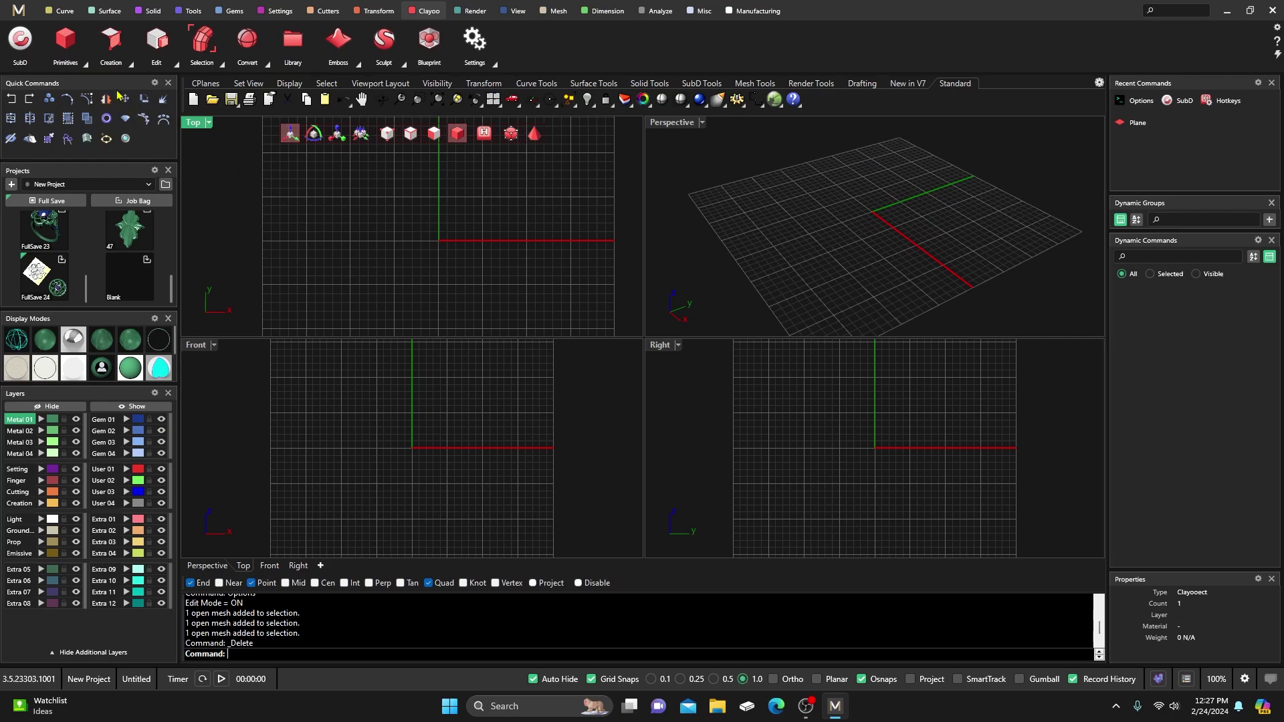
- Create a Clayoo Box primitive of about 7.8 by 7.2 by 6.2 with 4 segments in X, Y and Z
click(65, 43)
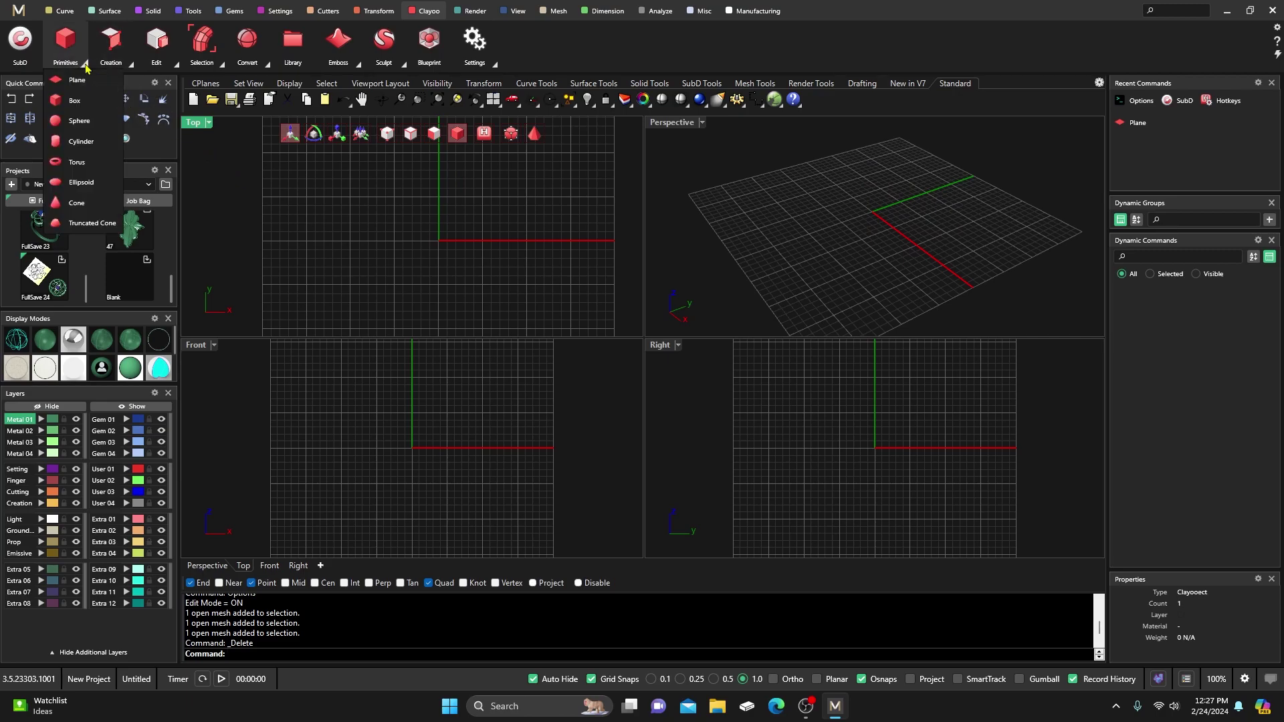
click(72, 103)
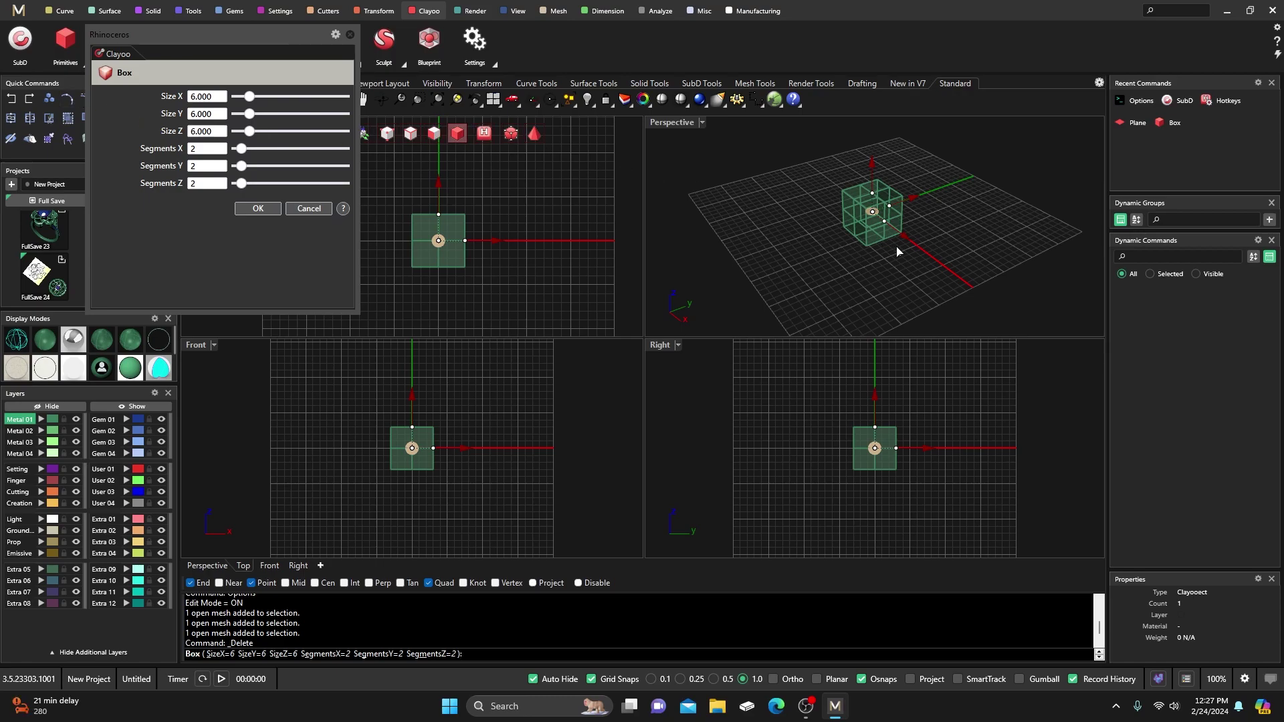
scroll(910, 266, up, 3)
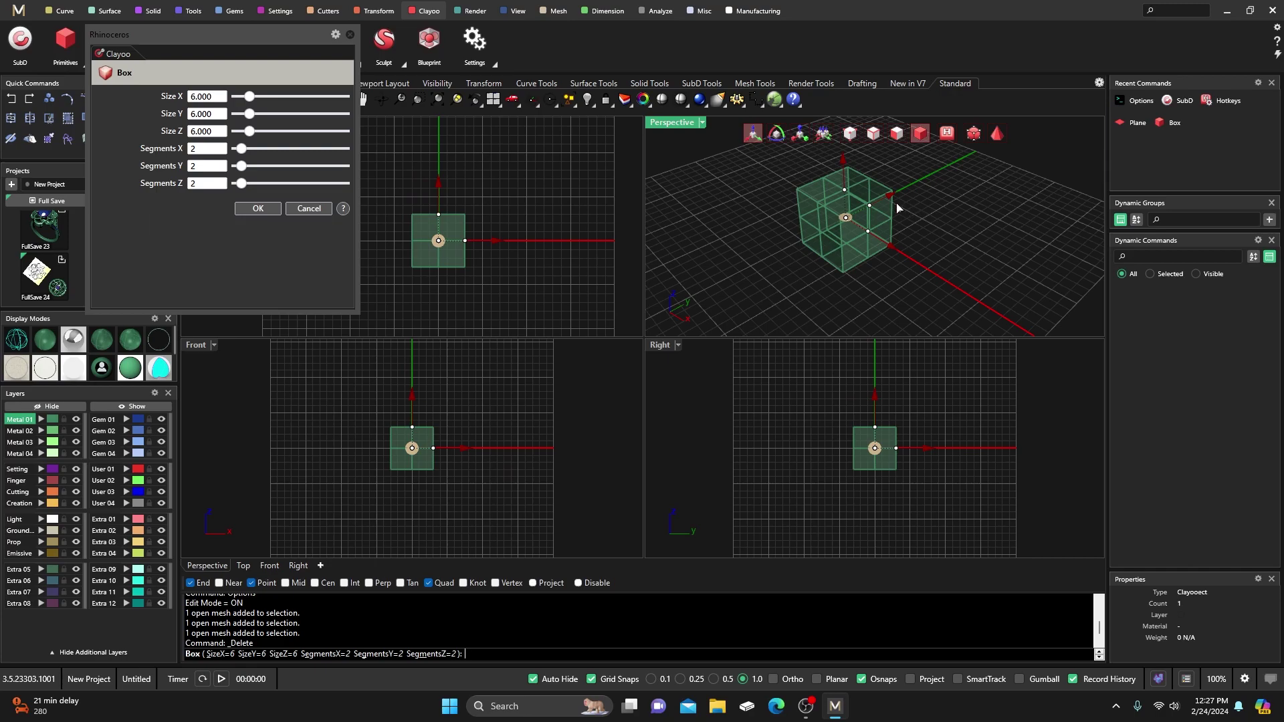
drag(892, 198, 846, 157)
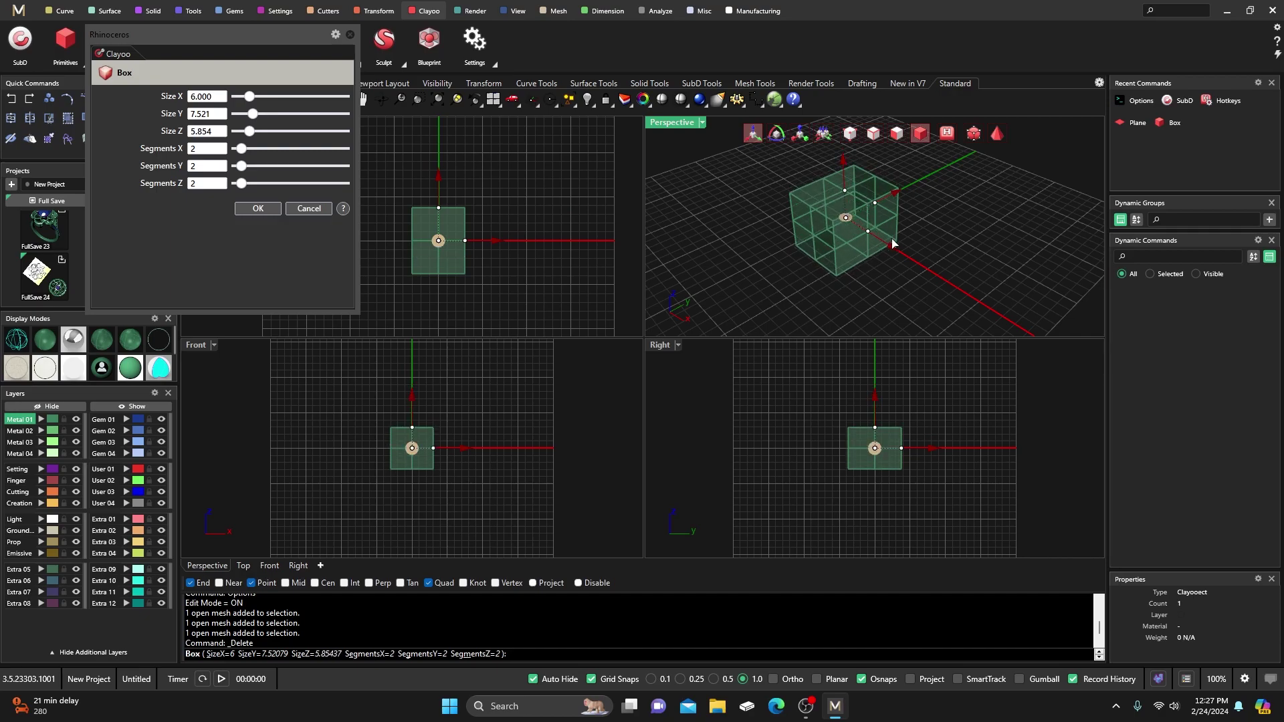
mouse_move(896, 249)
mouse_down()
mouse_move(905, 258)
mouse_move(887, 245)
mouse_up()
drag(254, 115, 251, 184)
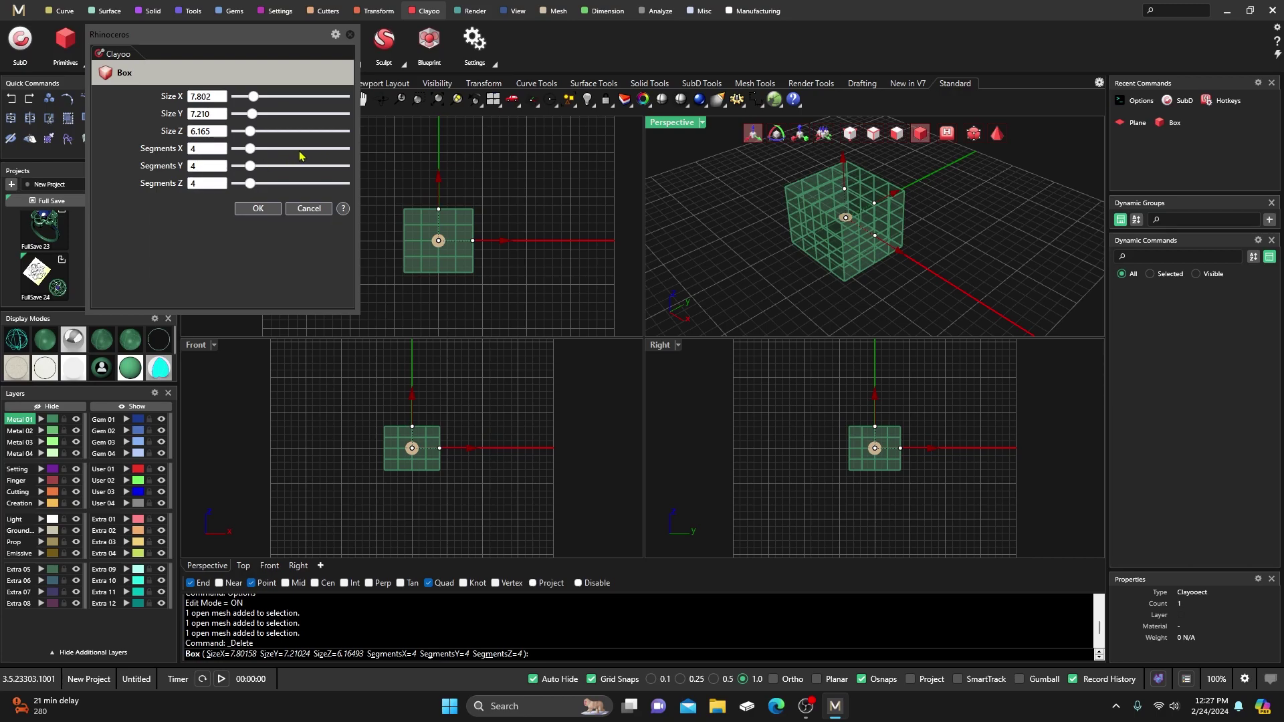
click(259, 209)
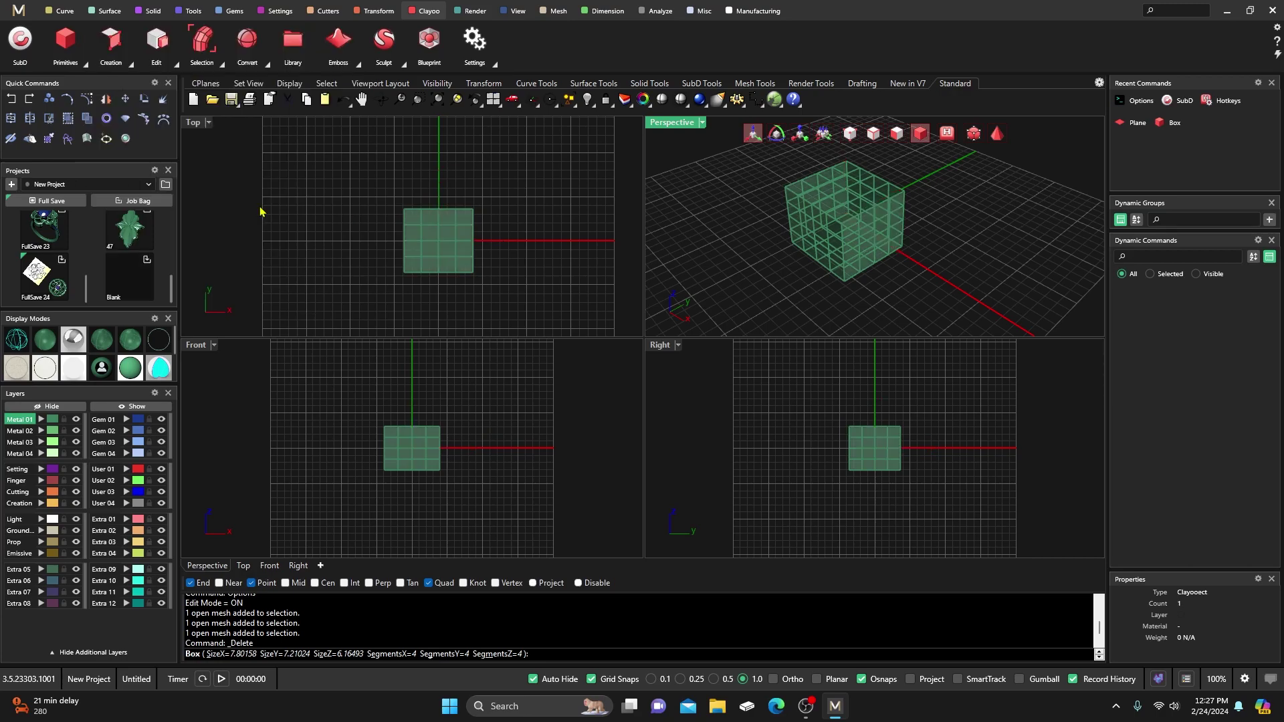
- Maximize the Perspective viewport and show the box's vertices in vertex selection mode, viewing the cage from several angles
double_click(665, 127)
scroll(568, 315, up, 5)
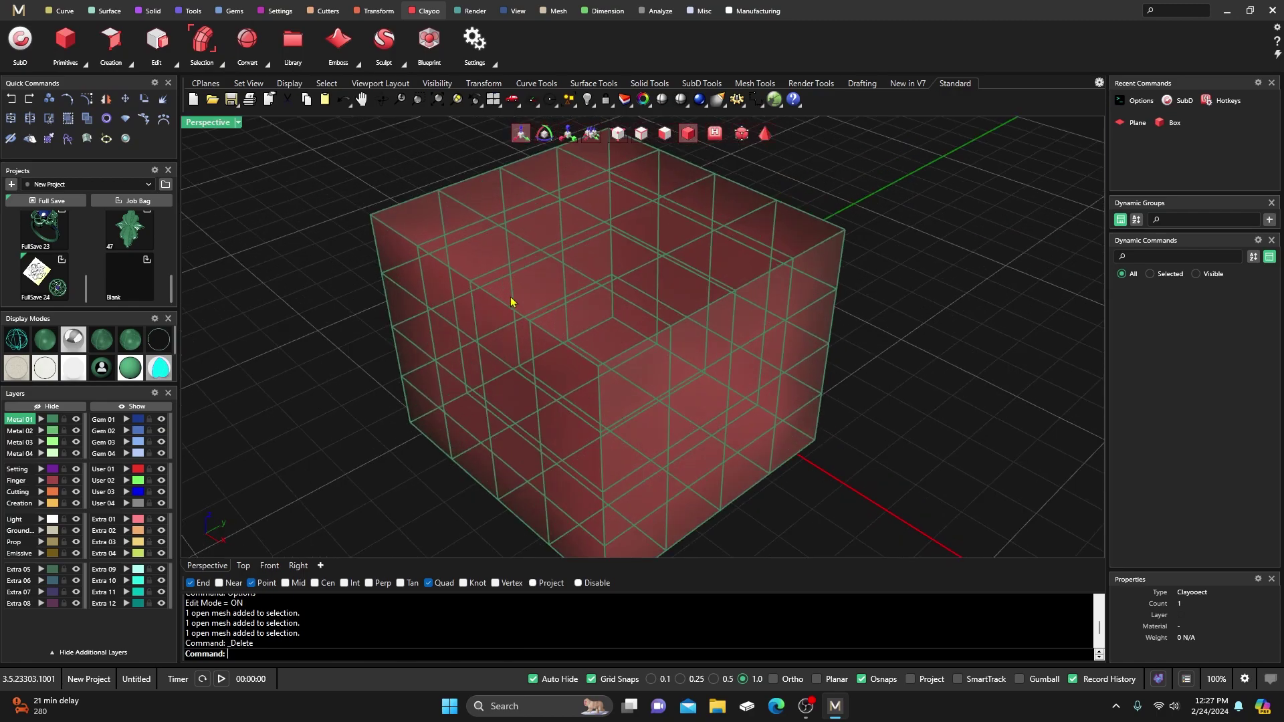
click(119, 341)
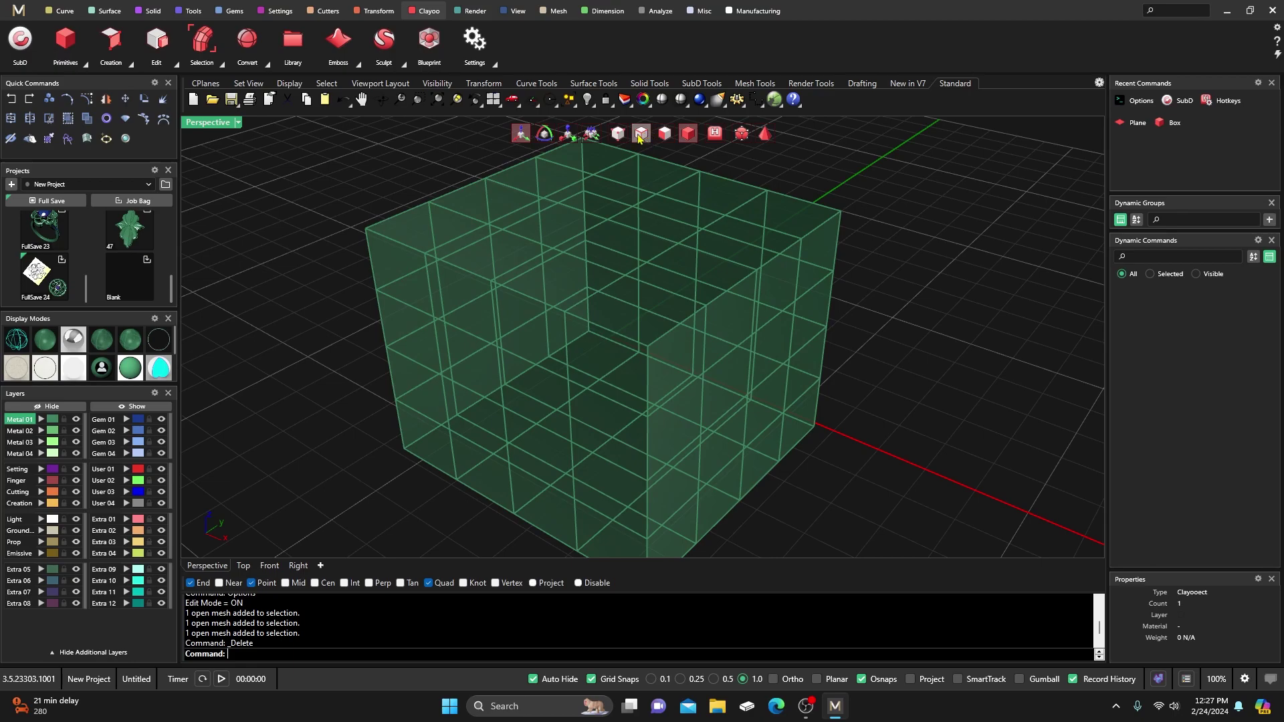
click(617, 134)
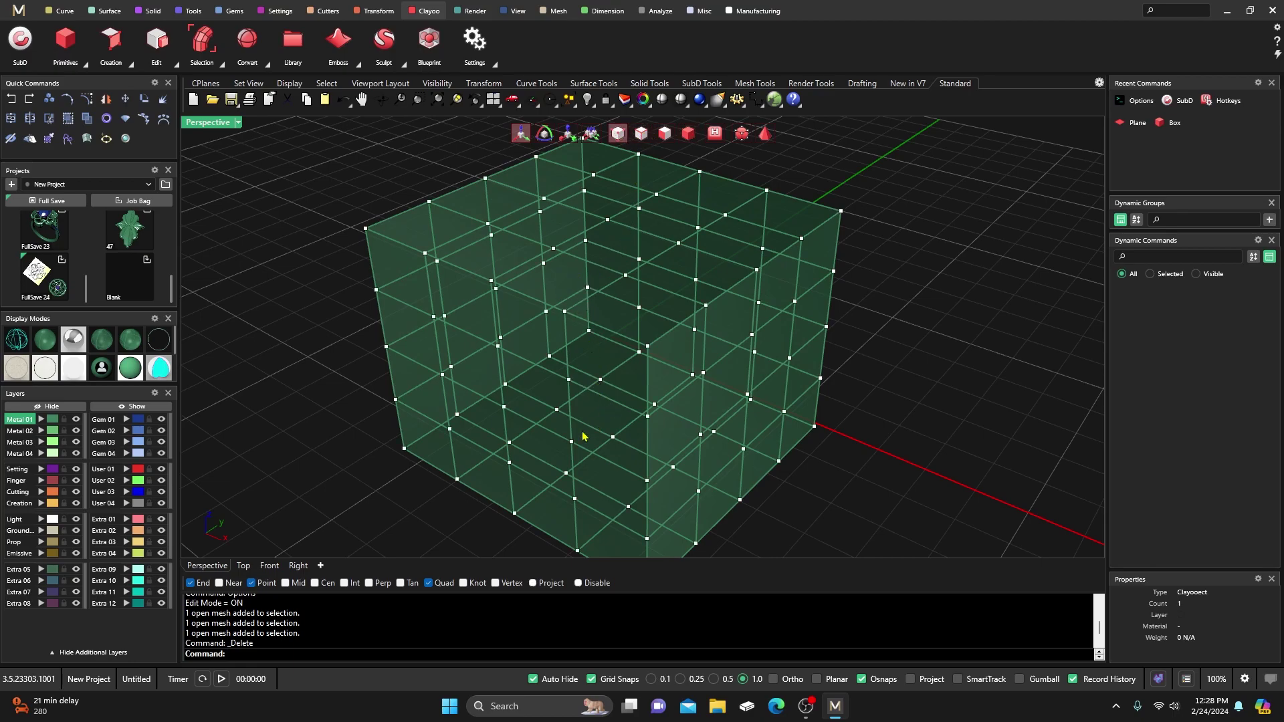
right_drag(378, 198, 522, 260)
scroll(584, 289, up, 5)
scroll(555, 274, down, 5)
right_drag(597, 321, 604, 218)
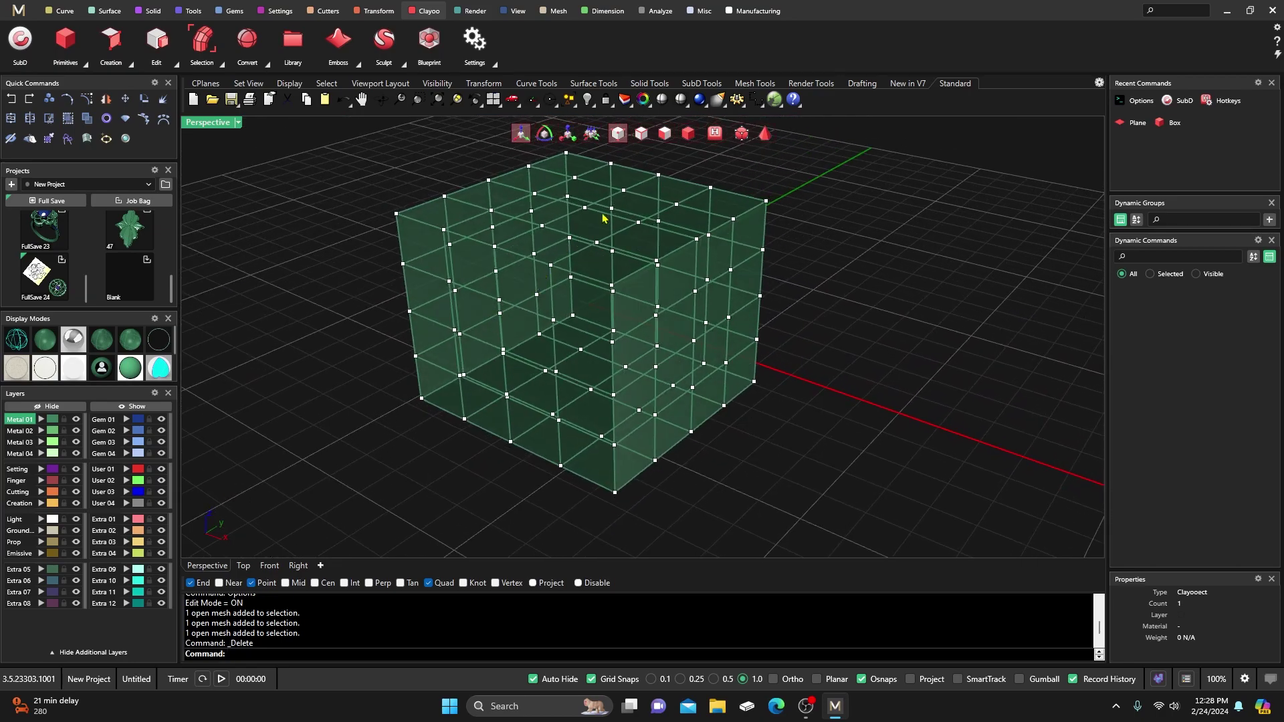
- Switch to object selection mode and select the whole box
click(688, 133)
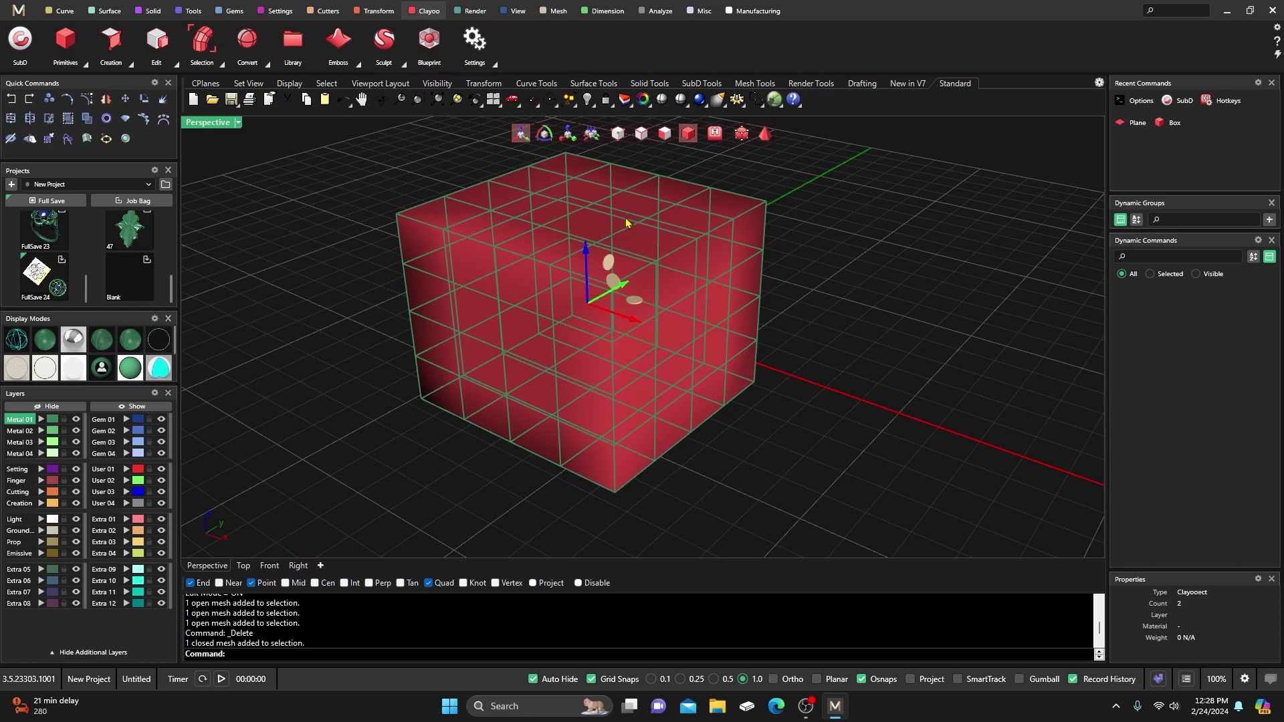
scroll(646, 284, down, 4)
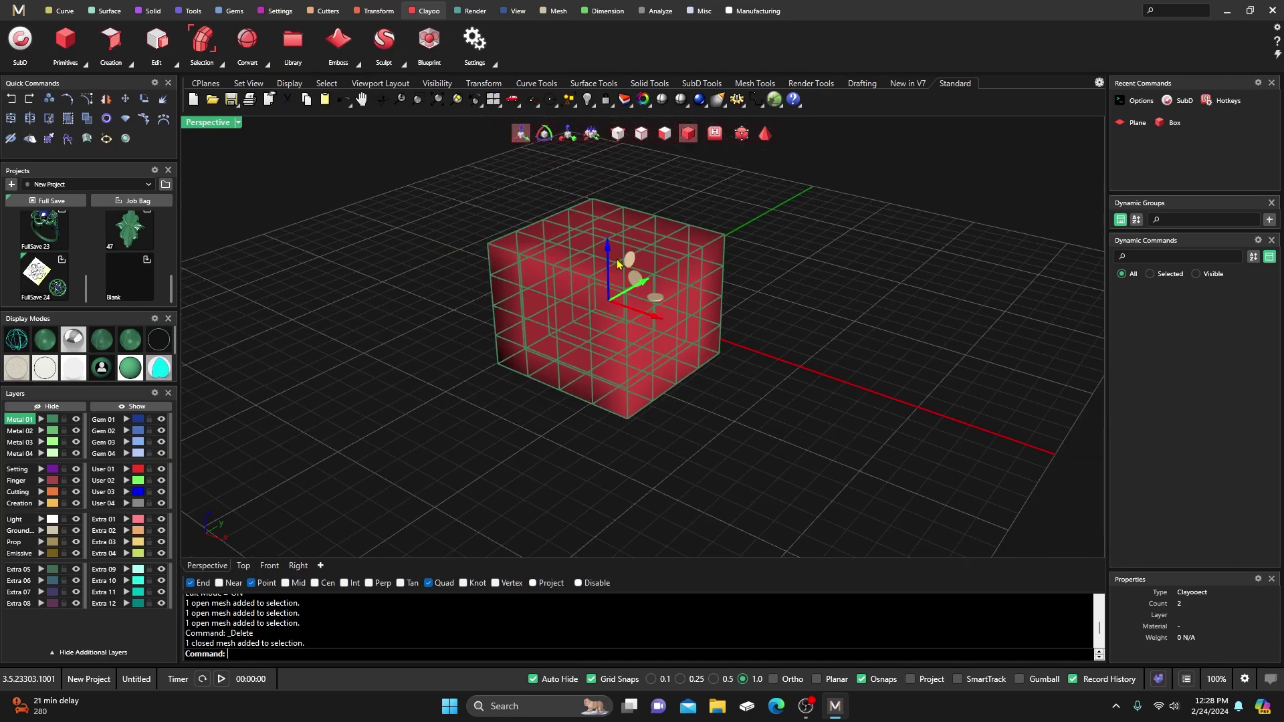
- Clear the selection, switch to face selection mode, and select individual faces on the box's sides one after another
scroll(618, 260, up, 2)
click(499, 195)
click(664, 133)
click(647, 308)
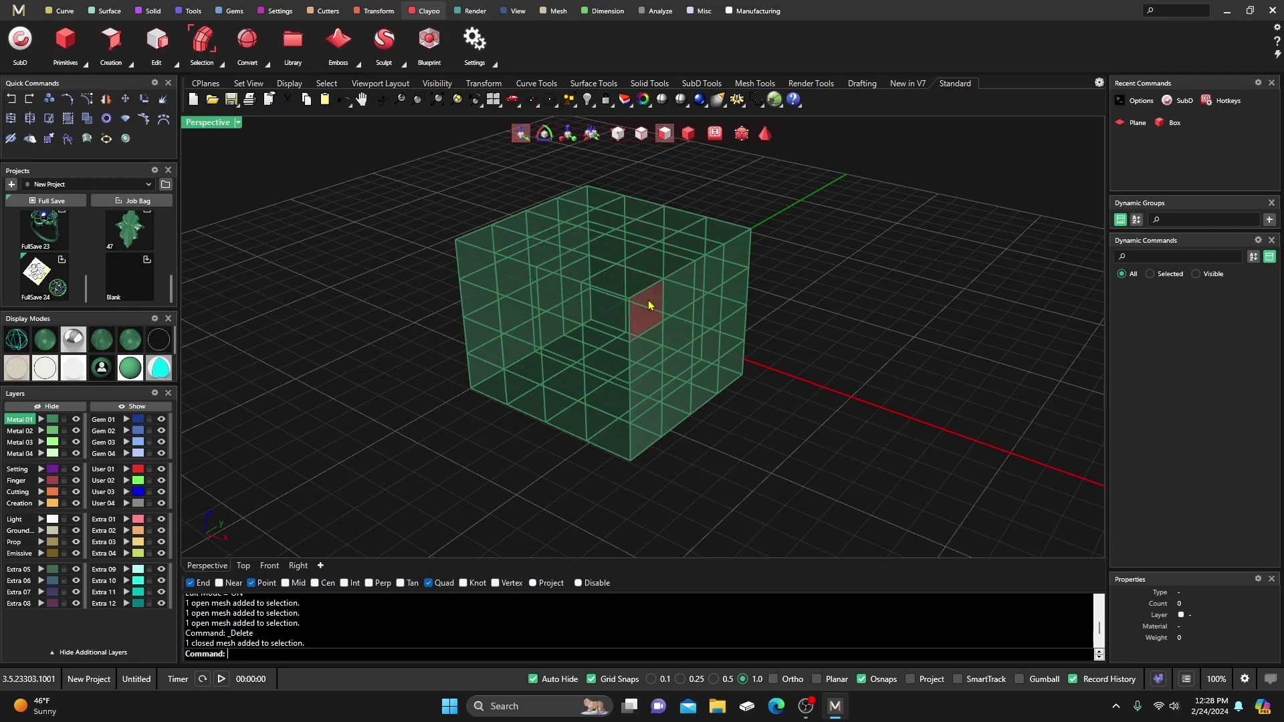
click(645, 347)
click(602, 357)
click(547, 291)
click(516, 276)
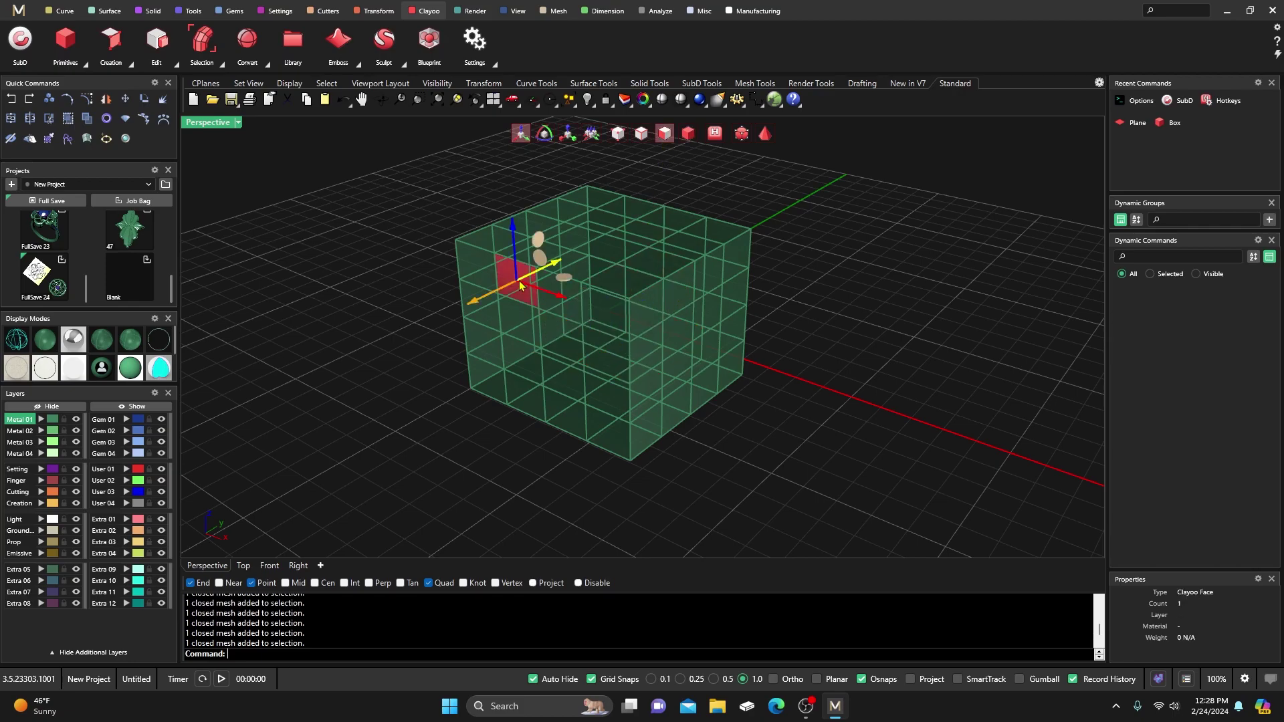
- Switch to edge selection mode and select several individual edges on the box's front side one after another
click(642, 135)
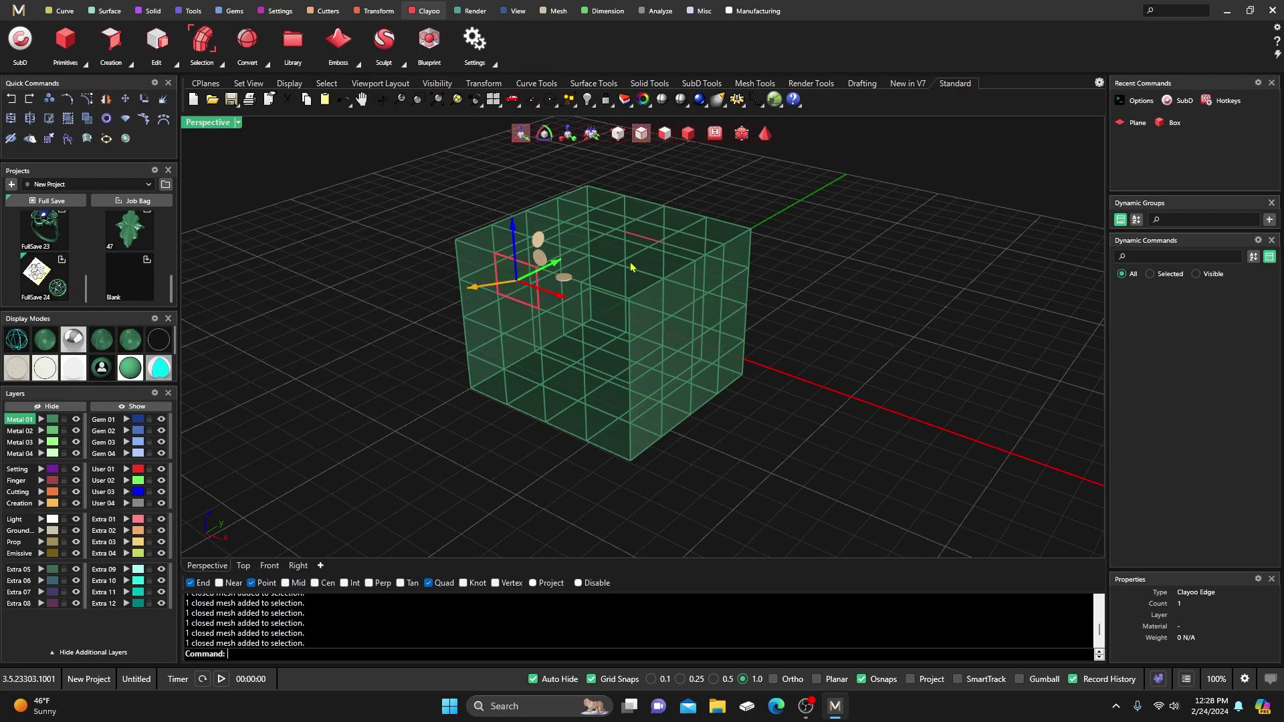
click(583, 315)
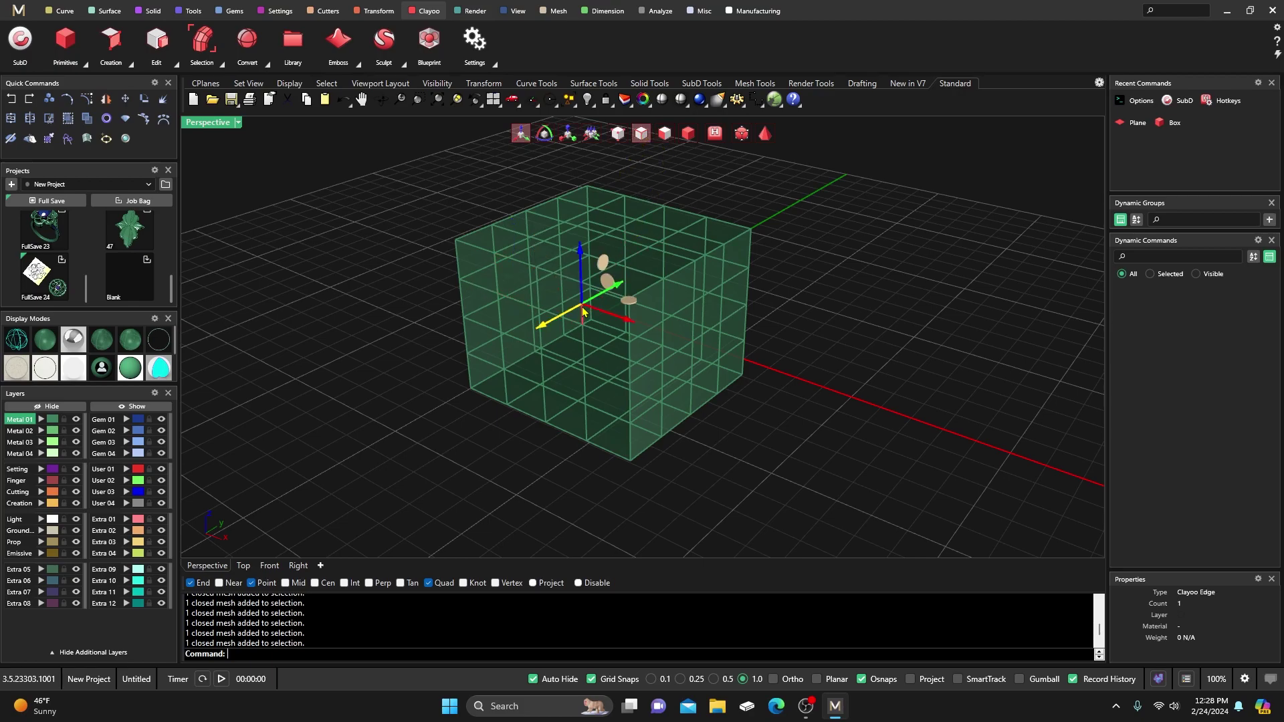
click(585, 359)
click(588, 392)
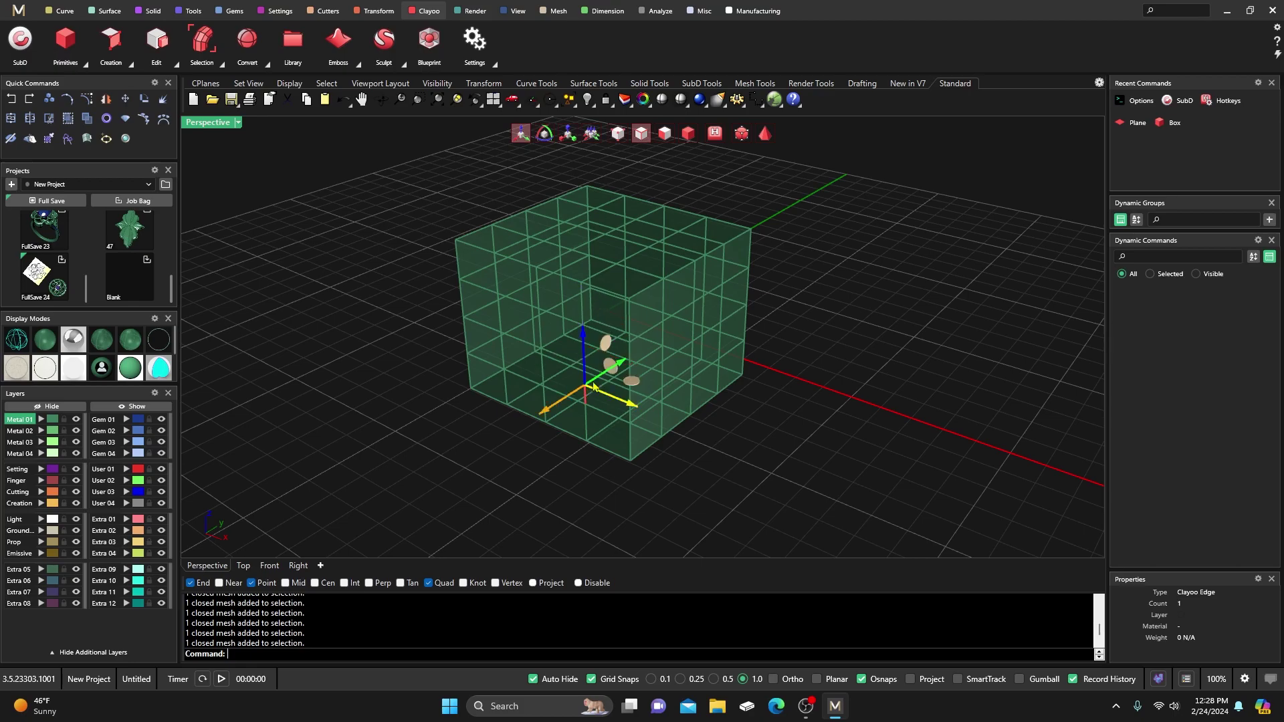
- Switch to vertex selection mode and select the top front corner vertex of the box
click(618, 134)
click(494, 253)
click(414, 262)
click(455, 240)
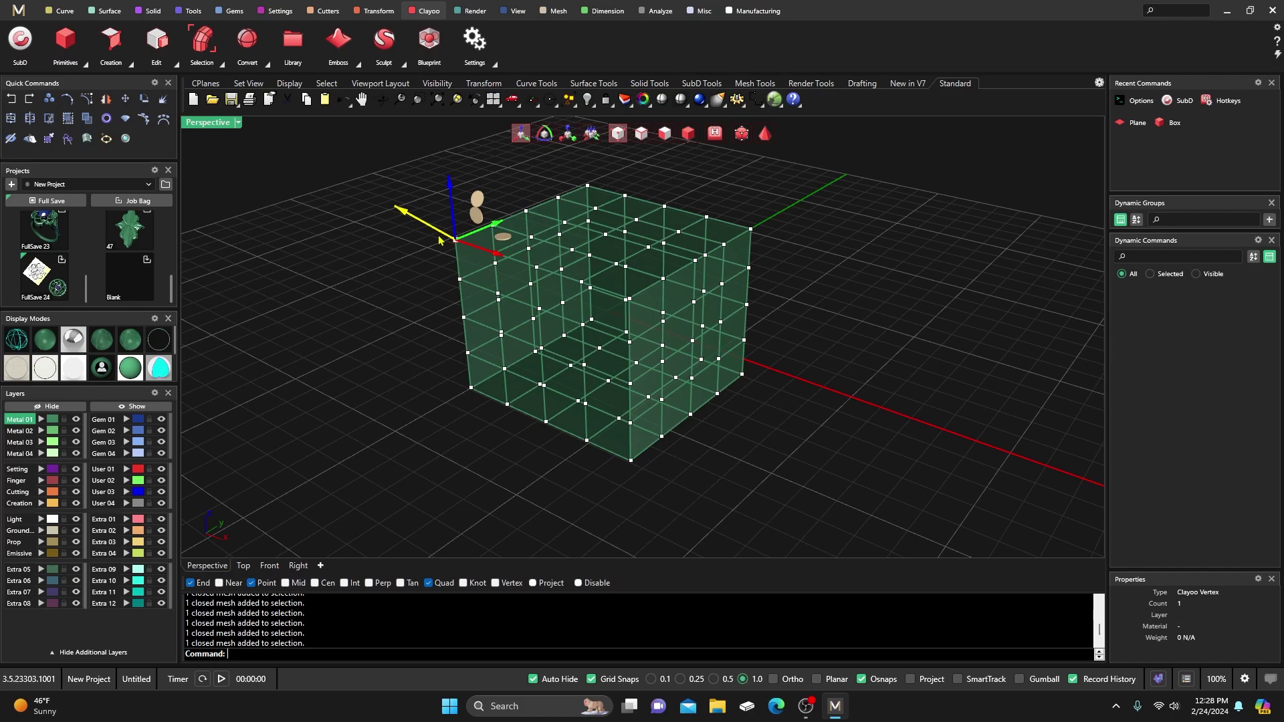
right_drag(404, 277, 424, 283)
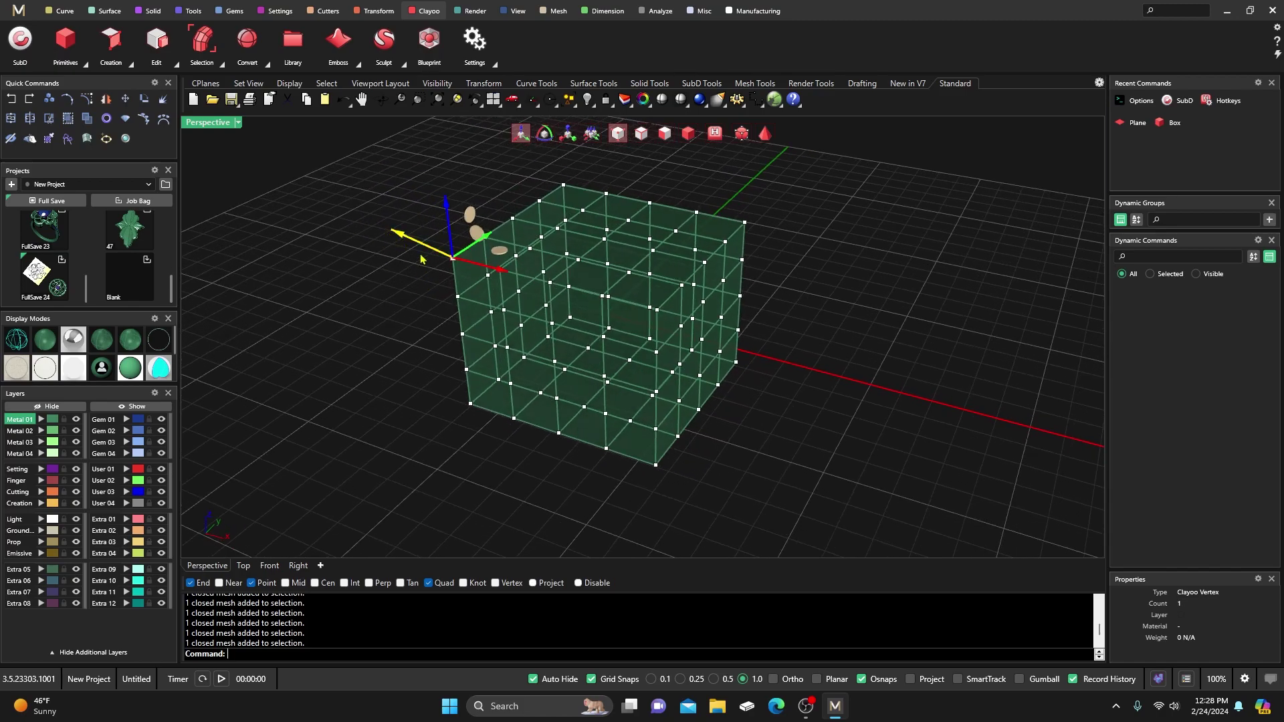
- Pull the selected corner vertex outward along its normal, then adjust its position along the gumball axes
drag(414, 242, 351, 215)
right_drag(429, 336, 628, 368)
scroll(435, 399, down, 4)
right_drag(434, 399, 460, 428)
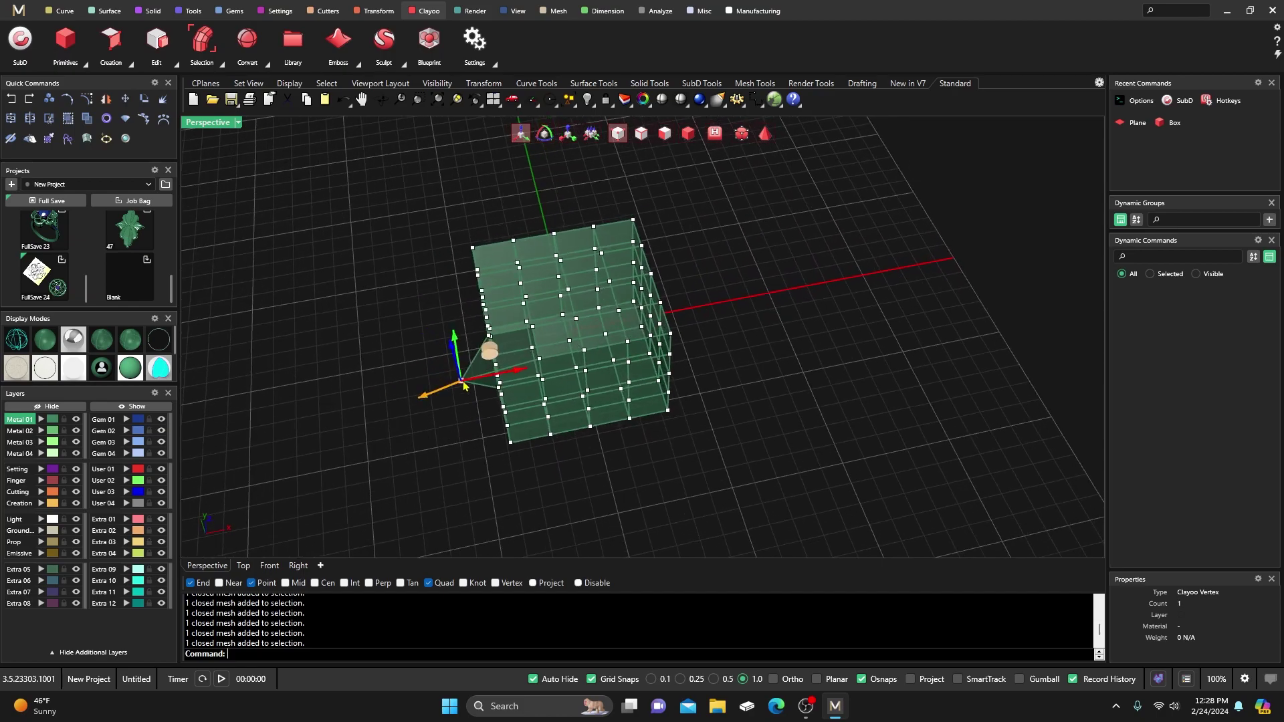
drag(455, 341, 455, 350)
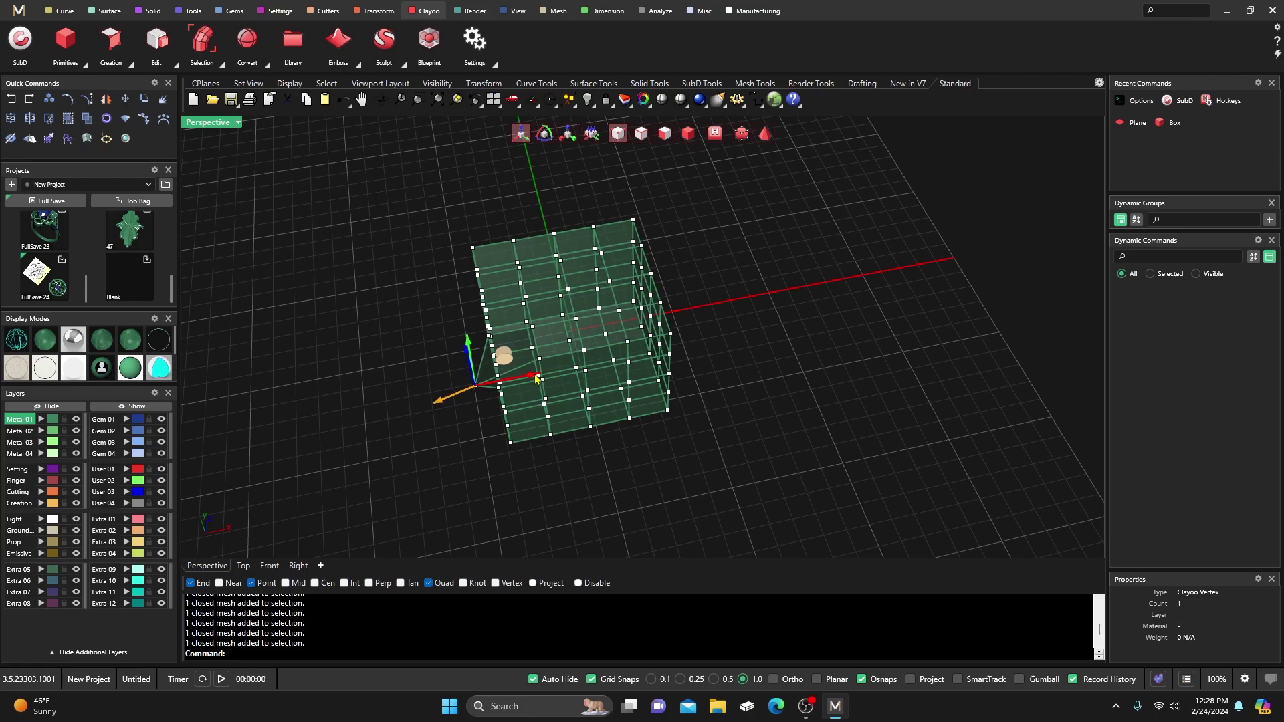
- Deselect the corner vertex and undo its gumball moves to restore the box shape
click(330, 272)
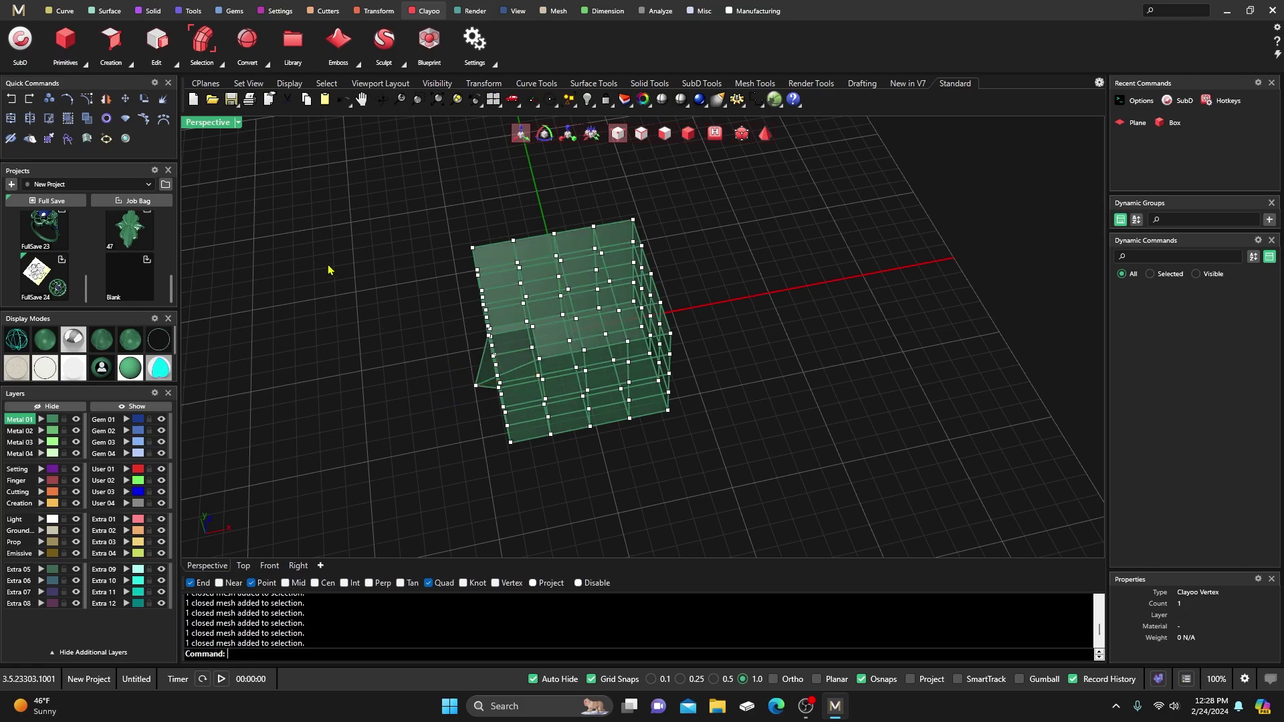
click(12, 99)
click(12, 99)
click(11, 99)
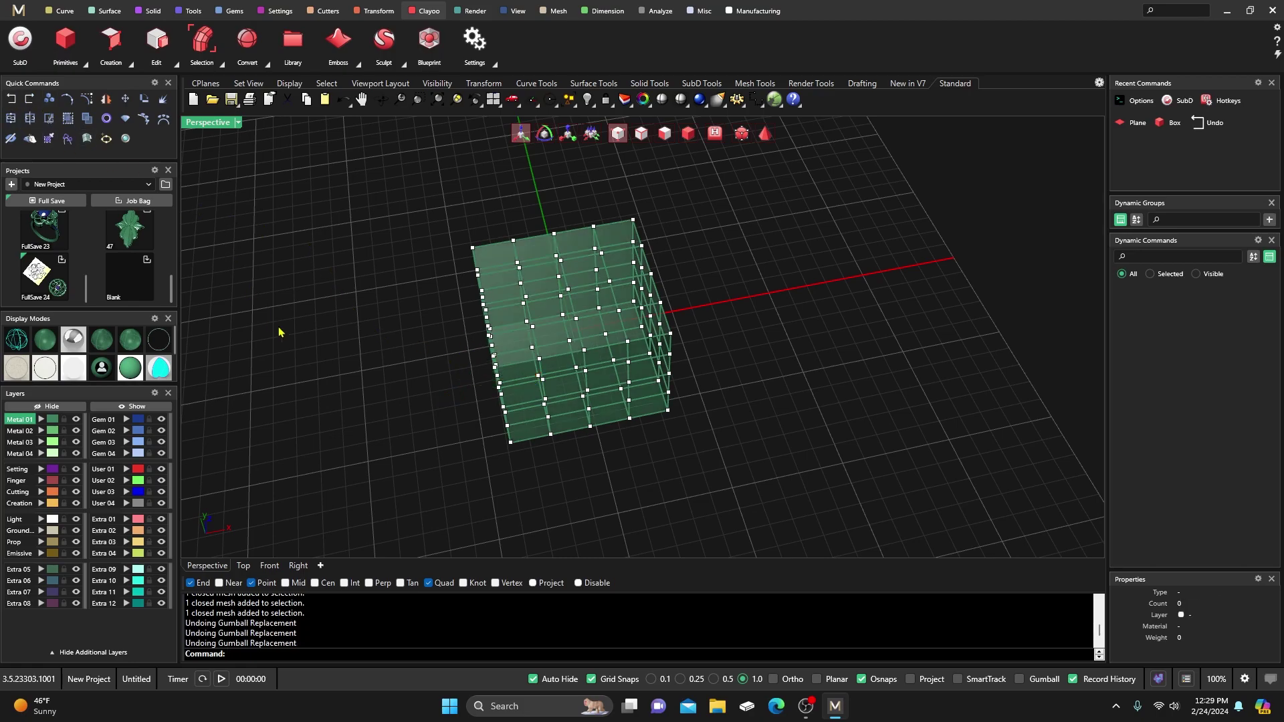
- In face selection mode, select the horizontal face loop in the second row, then the one in the top row
click(664, 133)
scroll(694, 361, down, 4)
right_drag(692, 351, 614, 296)
scroll(623, 334, up, 8)
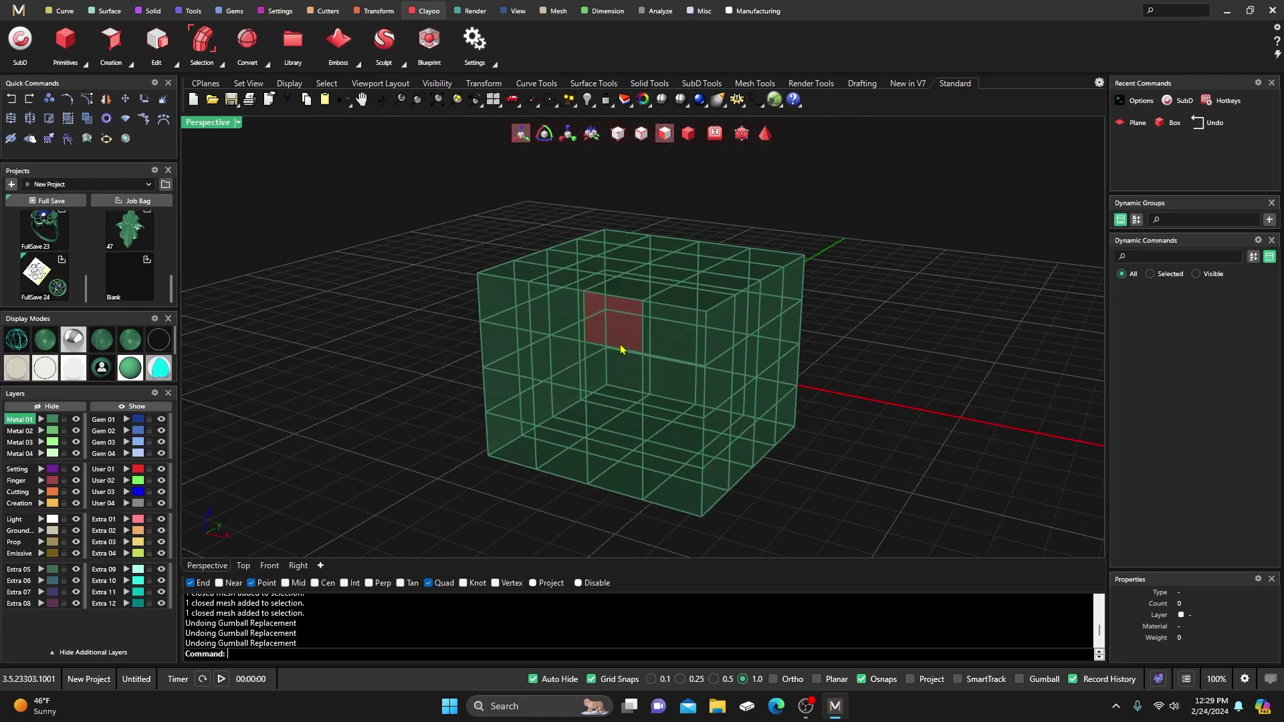
click(619, 375)
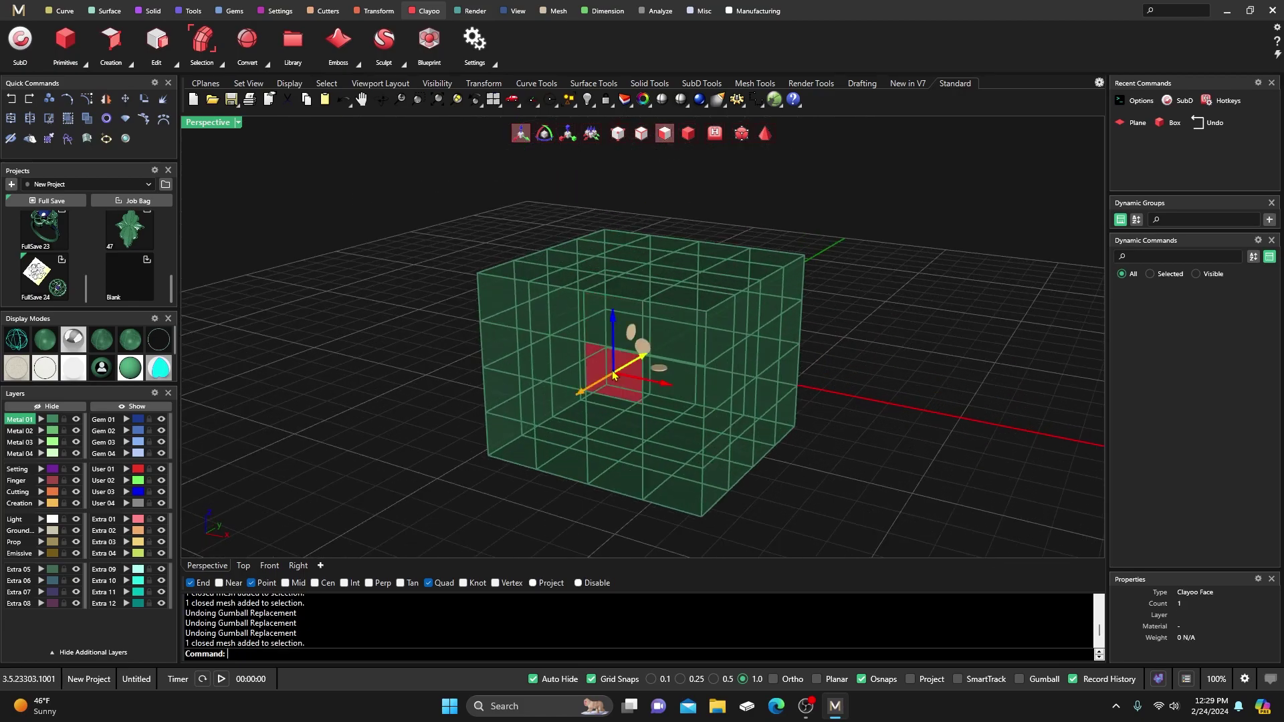
double_click(554, 353)
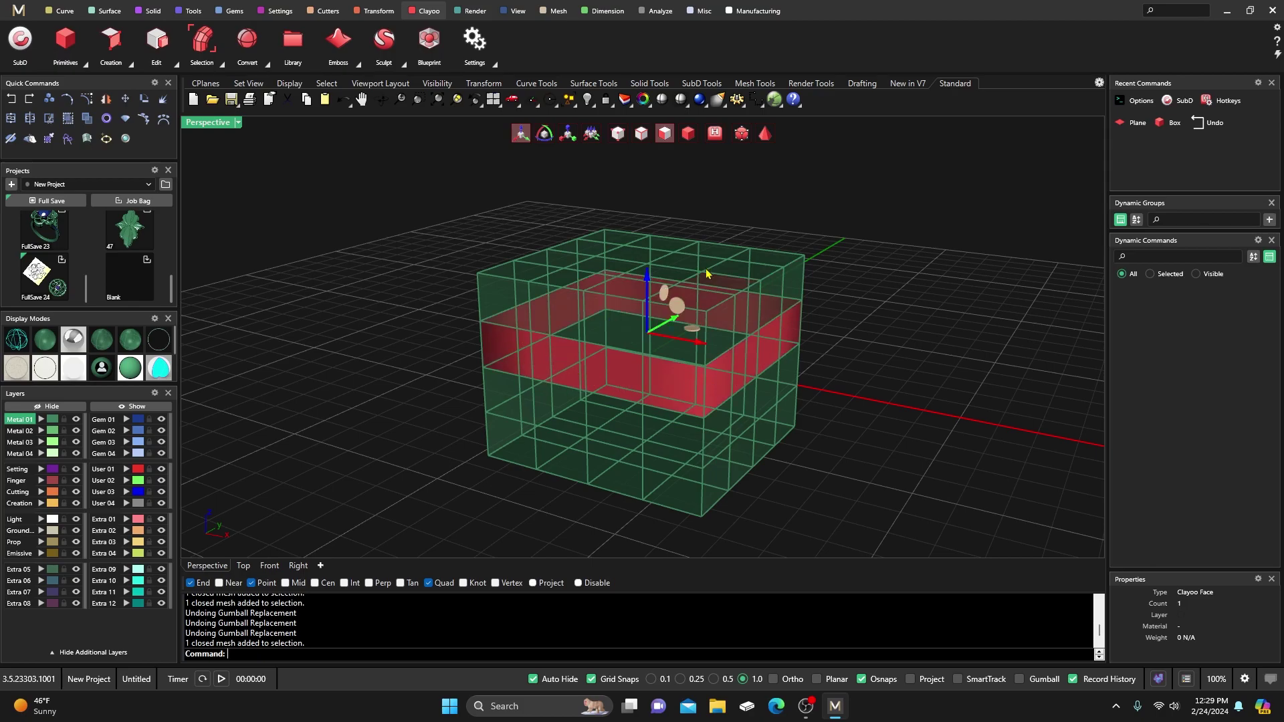
double_click(608, 325)
double_click(566, 309)
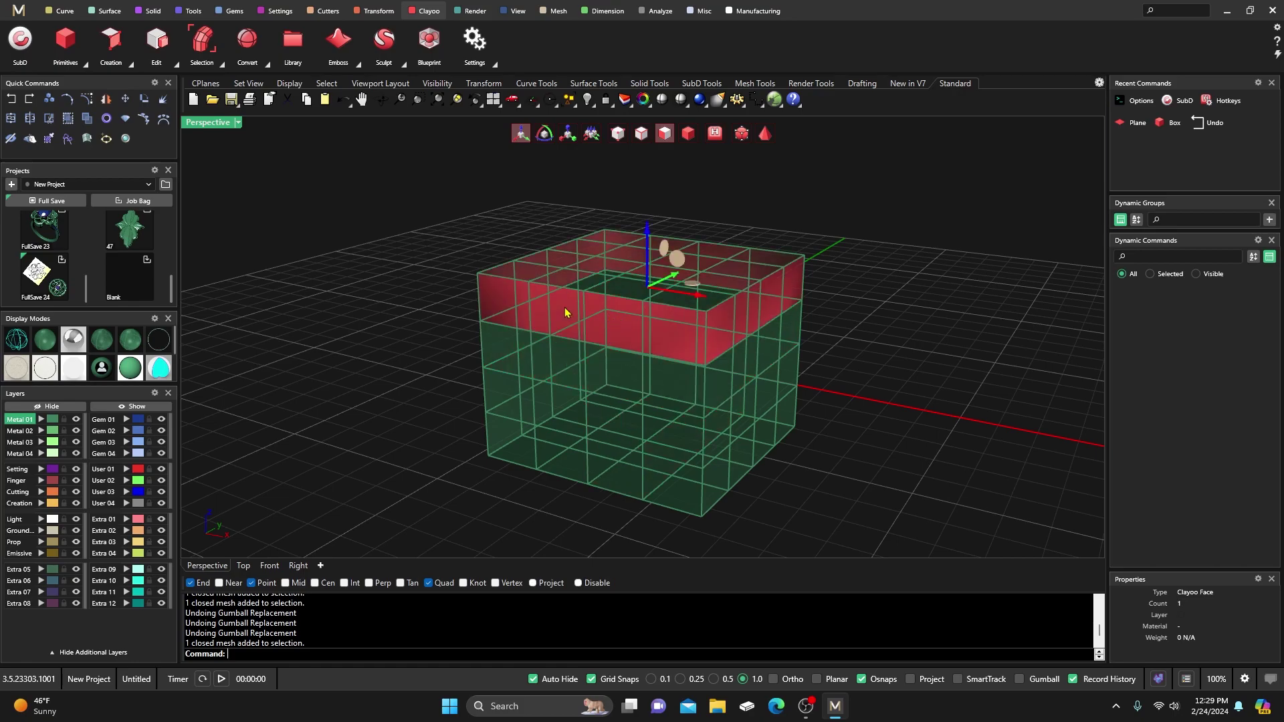
- Select the vertical face loop around the box's end column, check it from another angle, then clear the selection
click(672, 388)
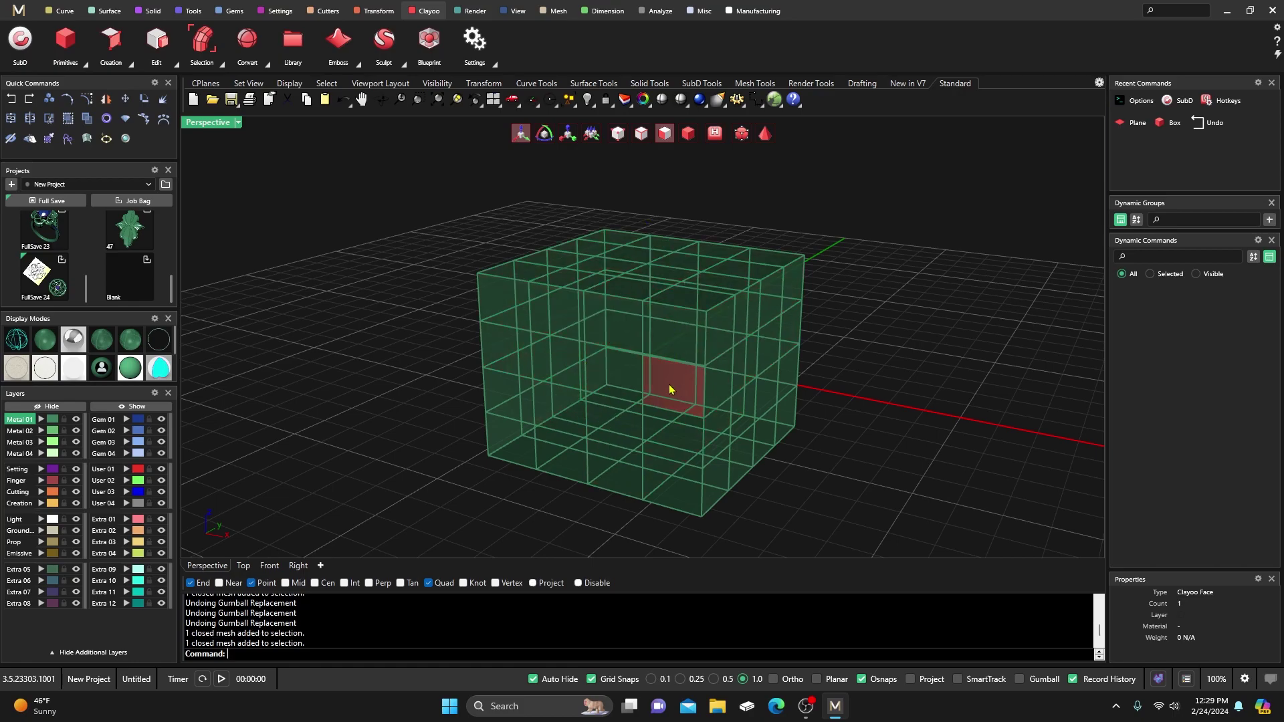
click(680, 343)
double_click(673, 390)
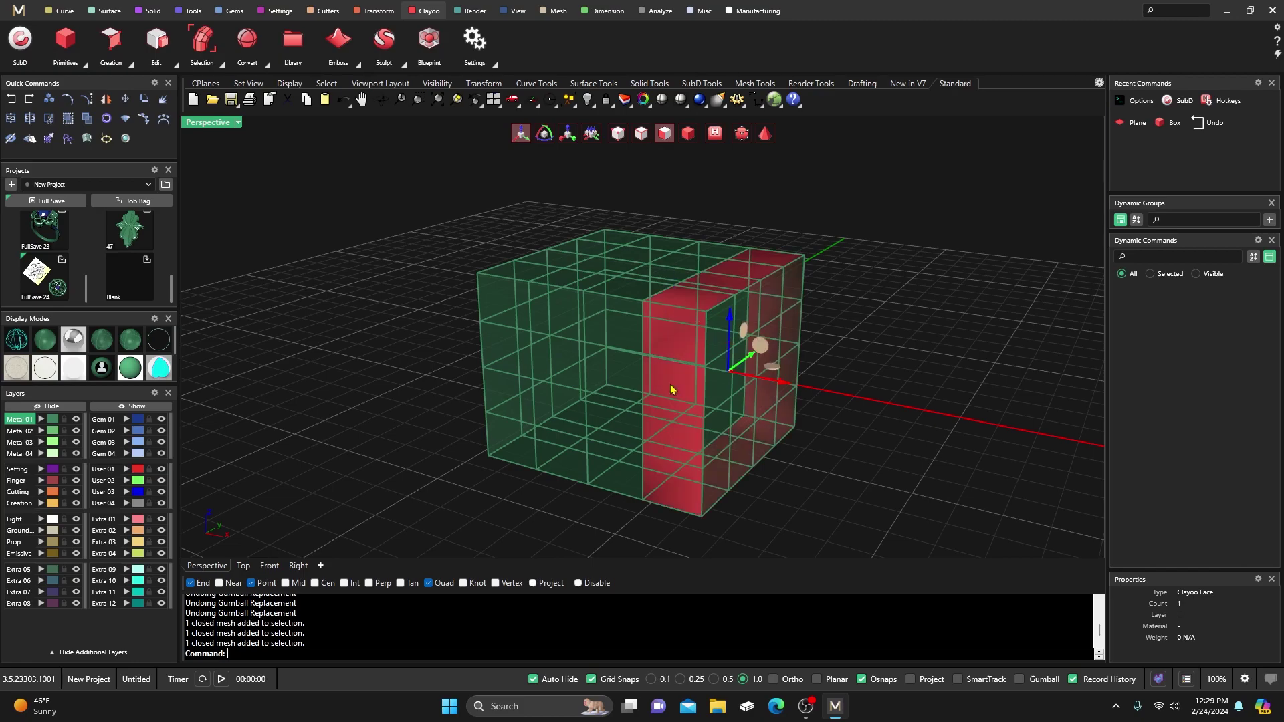
right_drag(654, 389, 616, 386)
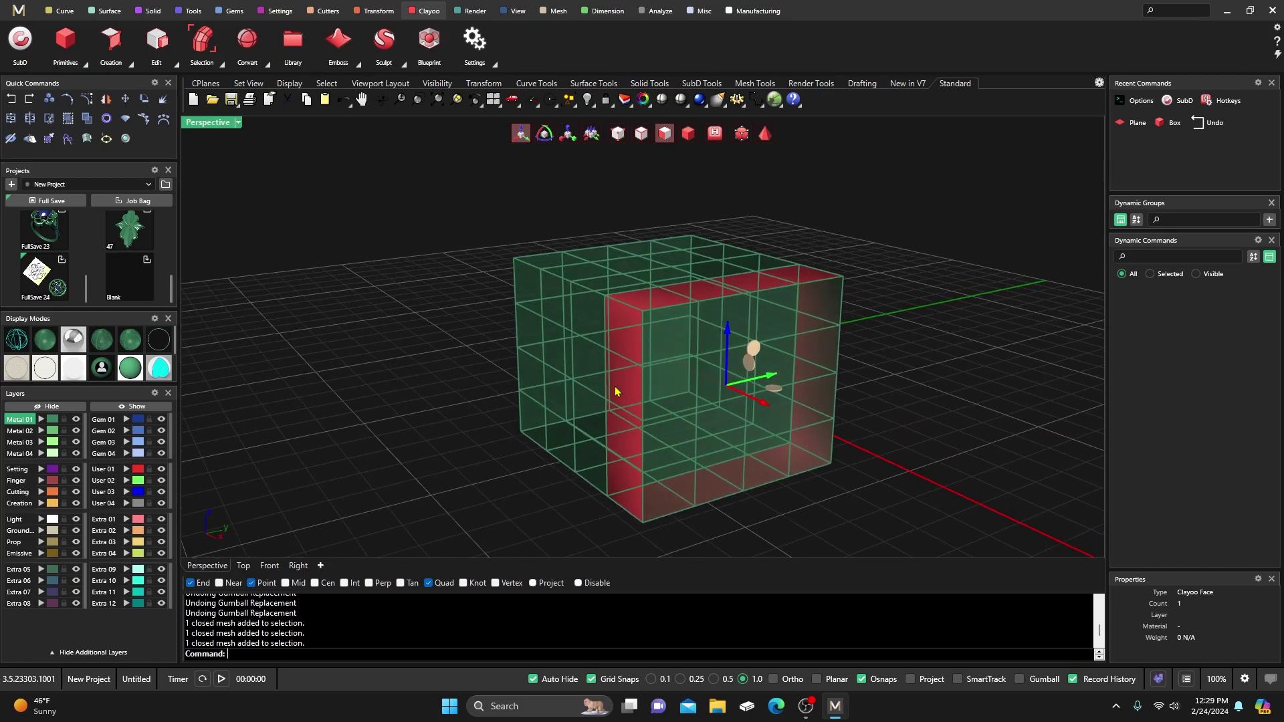
scroll(484, 362, down, 3)
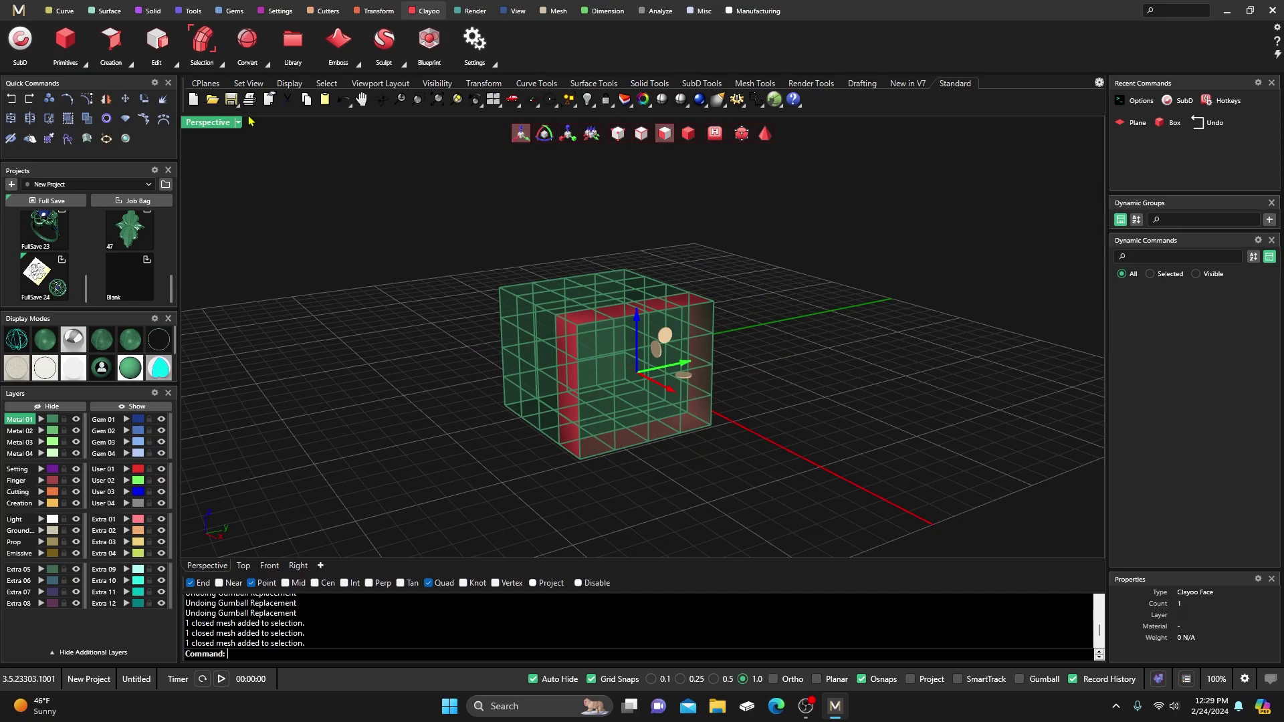
click(219, 63)
click(338, 279)
- Select the vertical face loop that runs through an inner row of the box's top faces
right_drag(359, 310, 735, 396)
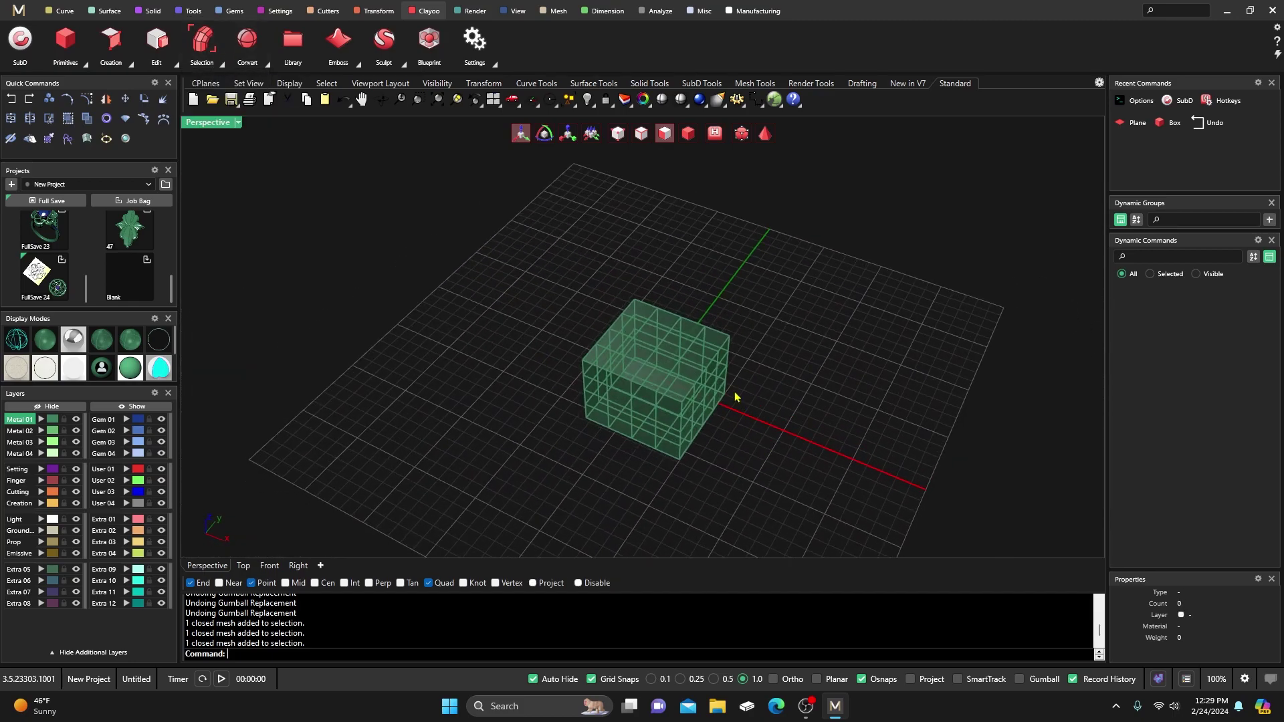
scroll(724, 387, up, 4)
right_drag(633, 336, 626, 302)
click(629, 335)
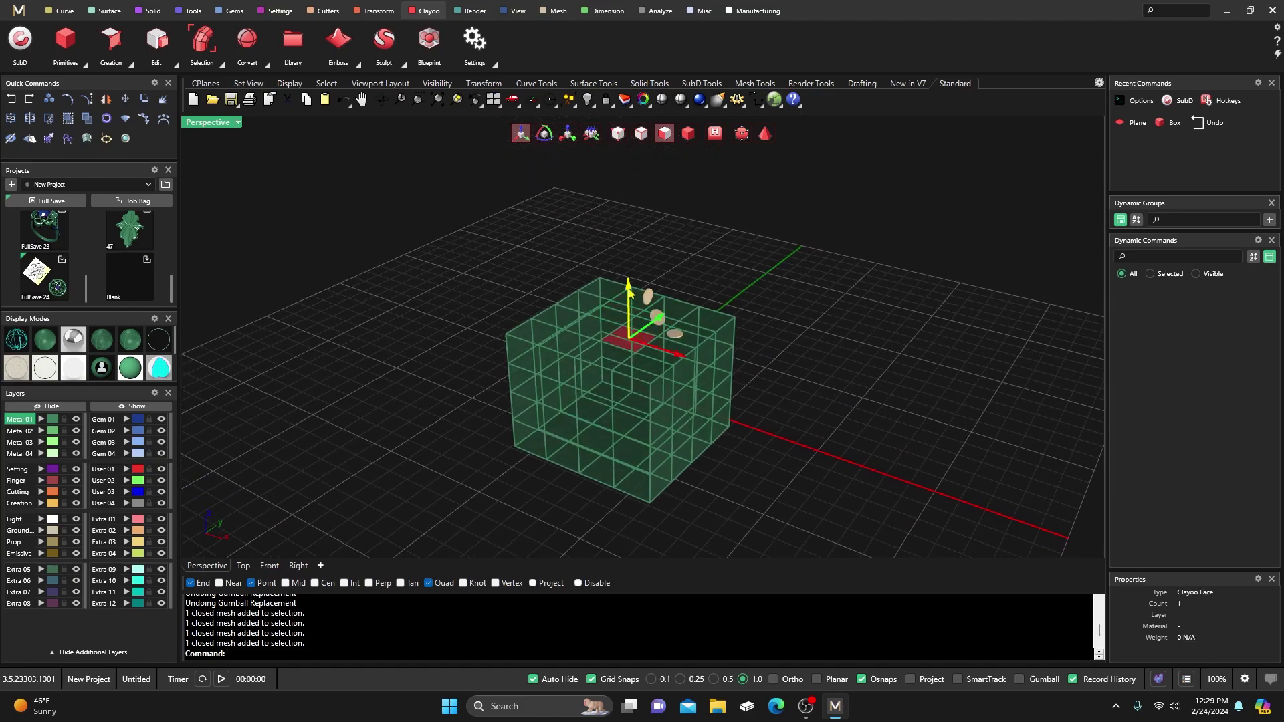
shift+double_click(614, 357)
right_drag(638, 359, 595, 380)
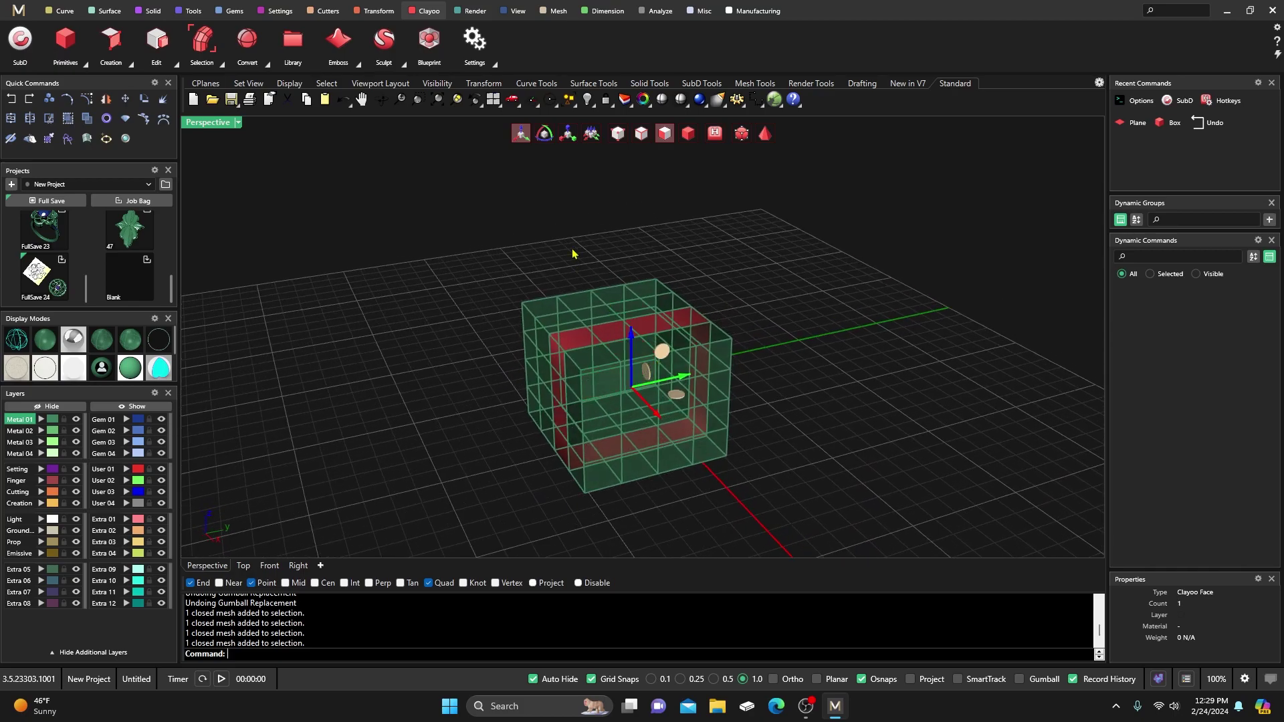
- Switch the gumball to scale mode and enlarge the selected face loop along the Y and Z axes
click(571, 138)
right_drag(579, 259, 540, 245)
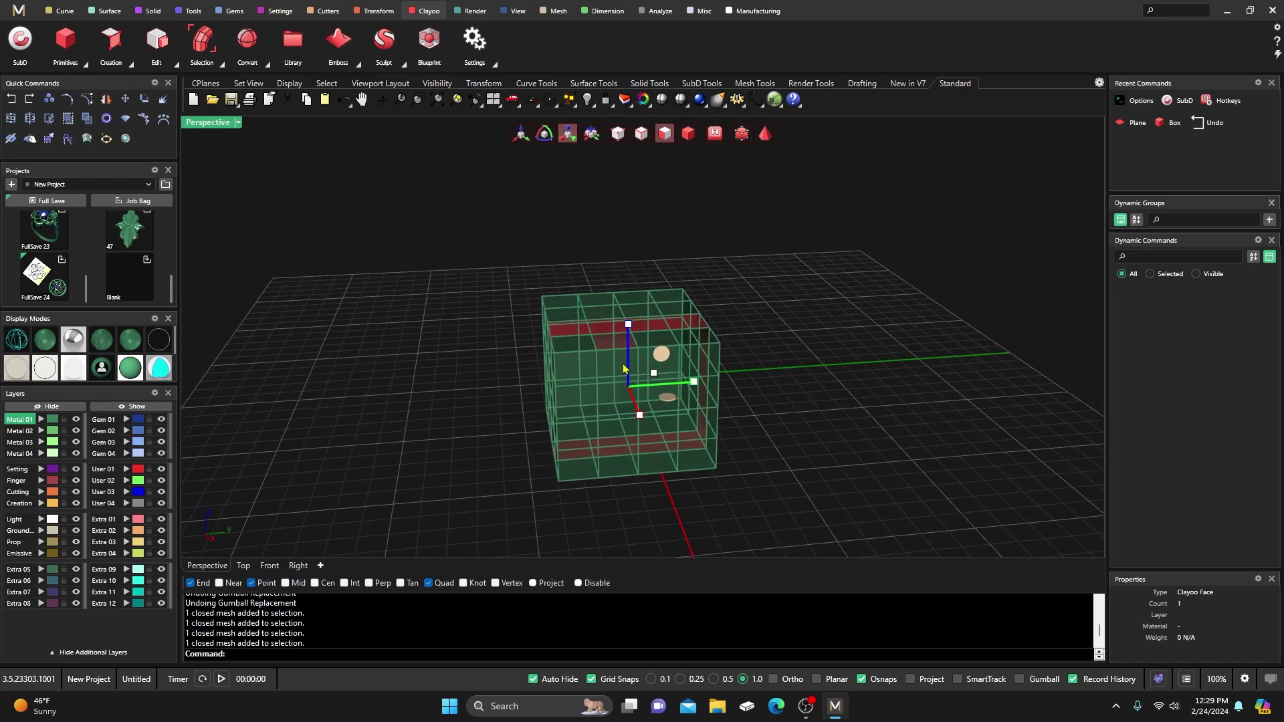
mouse_move(694, 386)
mouse_down()
mouse_move(732, 388)
mouse_move(702, 386)
mouse_up()
right_drag(589, 461, 664, 467)
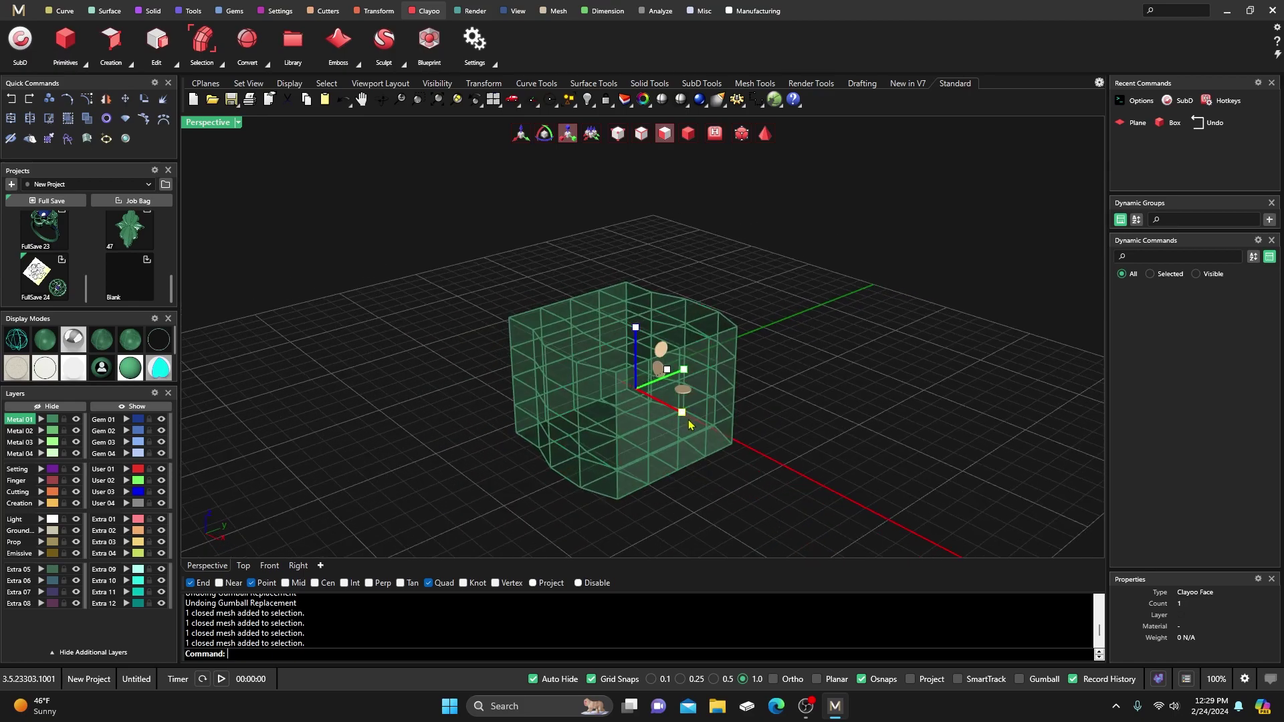
drag(637, 328, 642, 297)
- Scale the selected face loop up strongly in the YZ plane so it bulges well beyond the rest of the box
right_drag(677, 438, 594, 426)
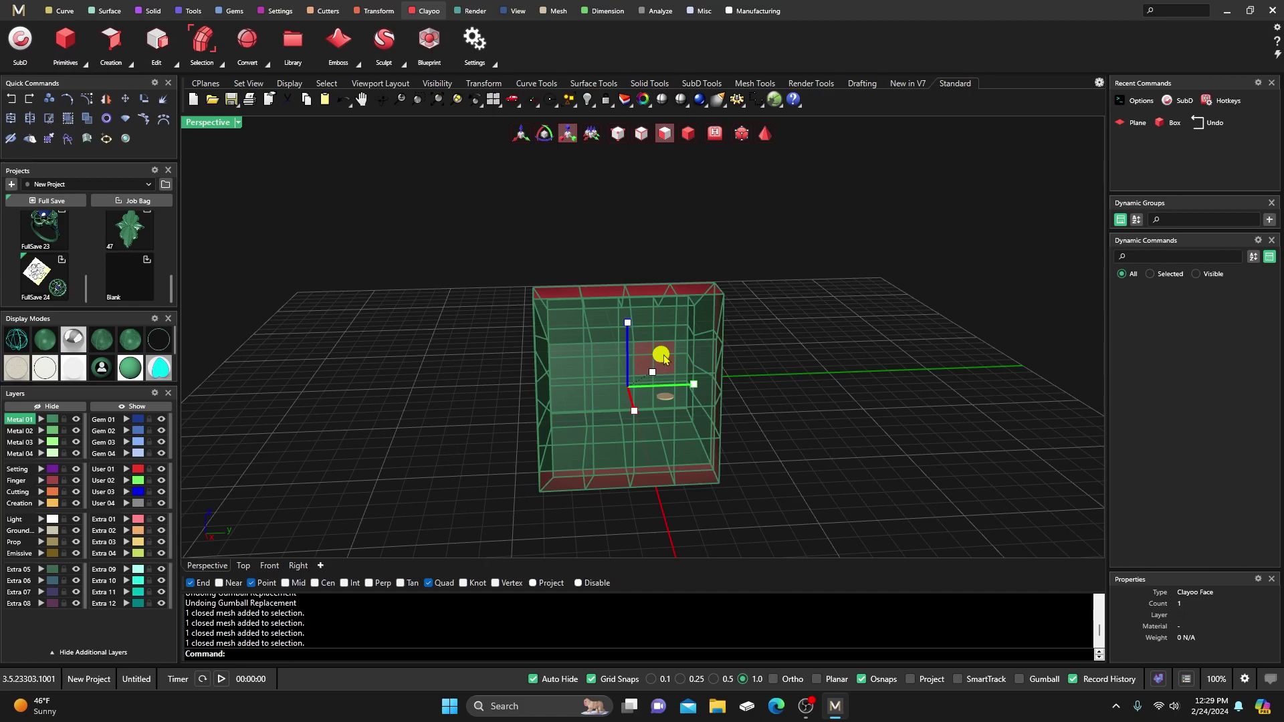
drag(660, 360, 679, 361)
right_drag(430, 356, 647, 271)
right_drag(630, 370, 648, 399)
scroll(662, 336, up, 5)
- Clear the face selection, select the whole deformed box in object selection mode, and delete it
click(759, 243)
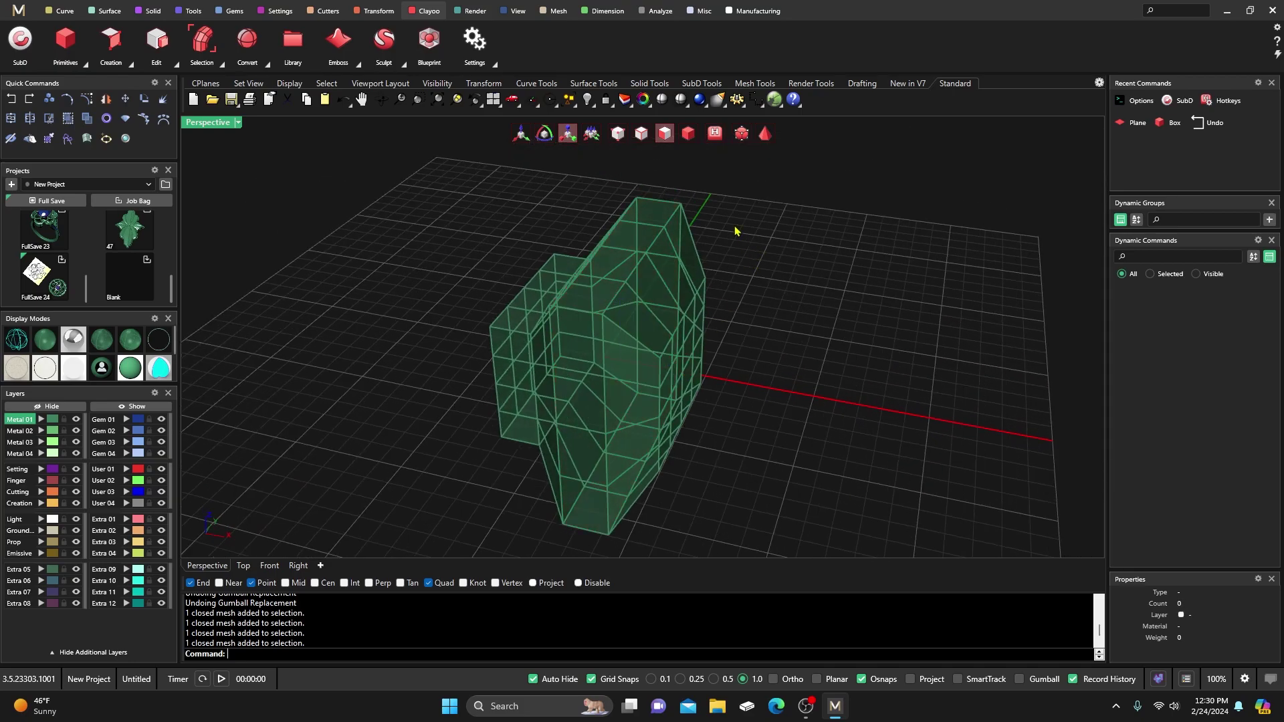
click(652, 336)
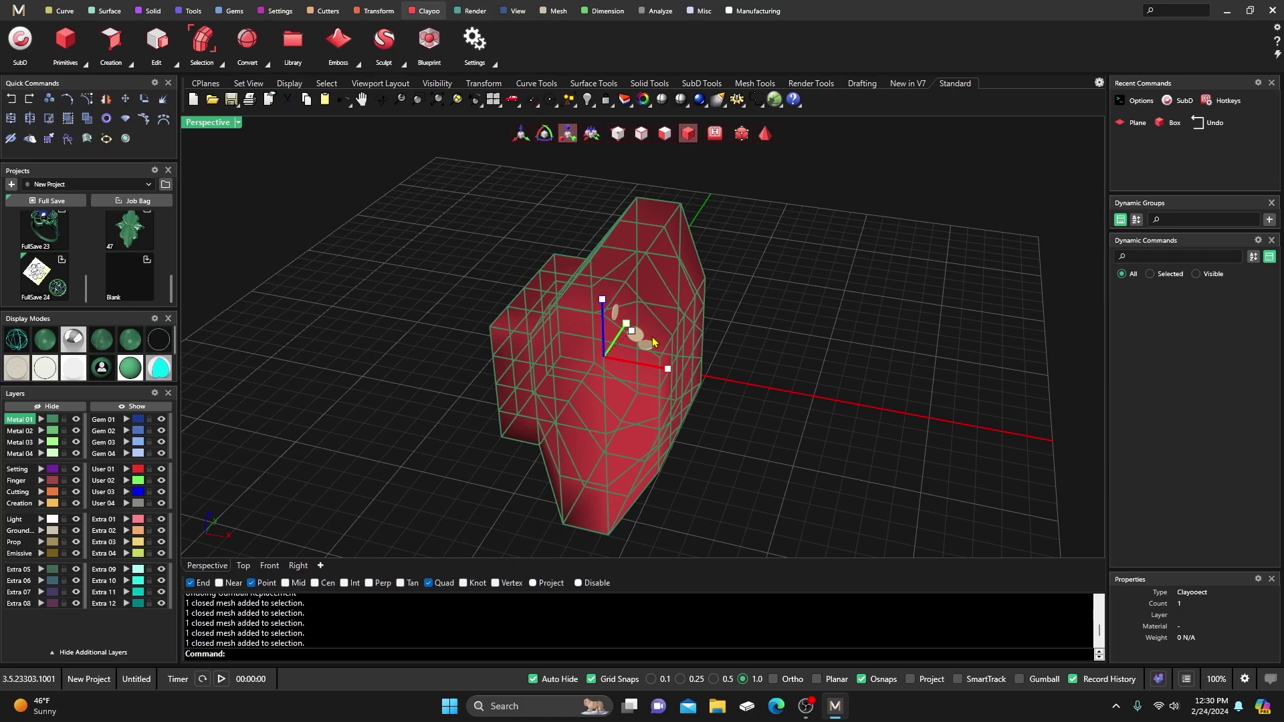
key(Delete)
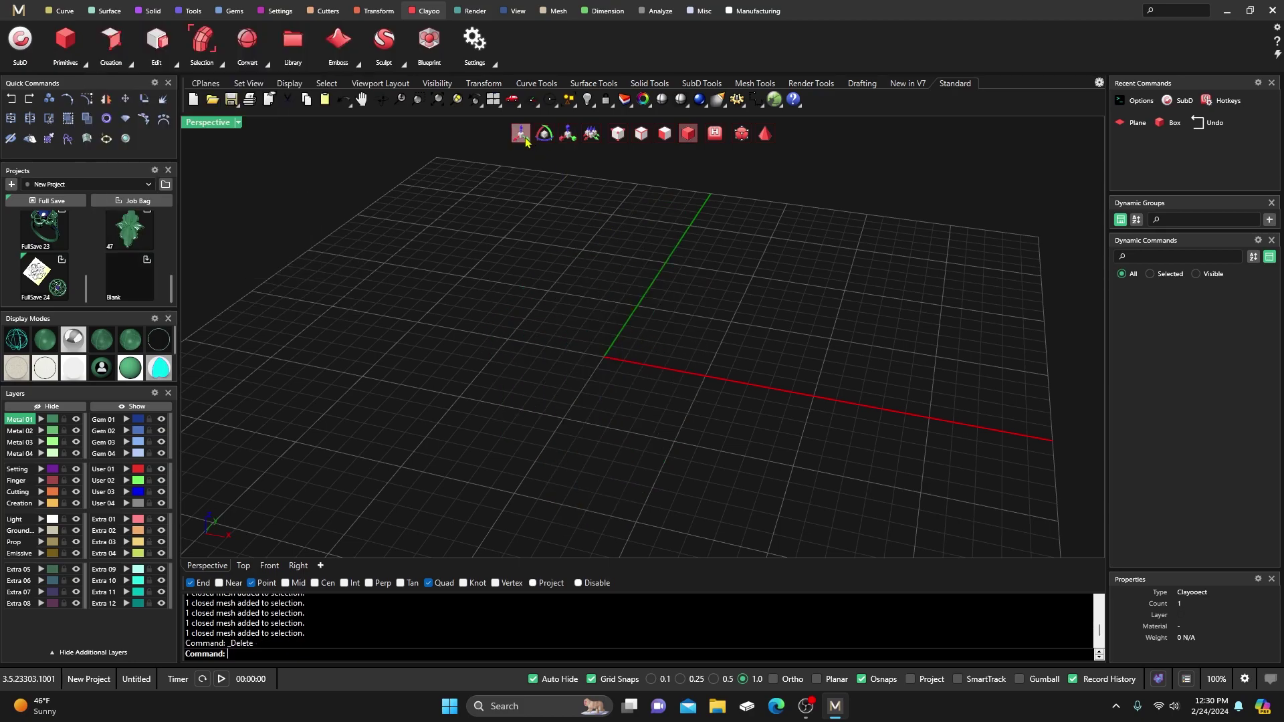
- Start a Clayoo Sphere primitive at the grid origin and set its sphere mode to Polygonal
click(85, 64)
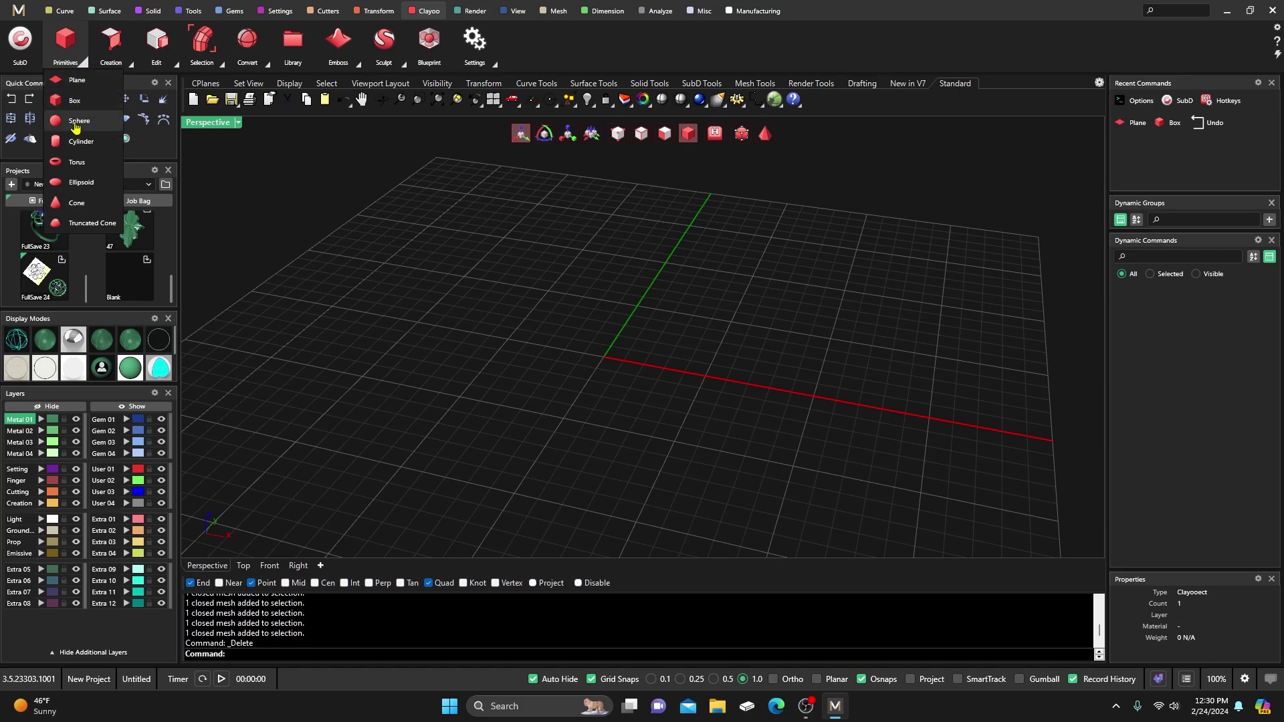
click(123, 141)
click(608, 350)
scroll(459, 327, up, 3)
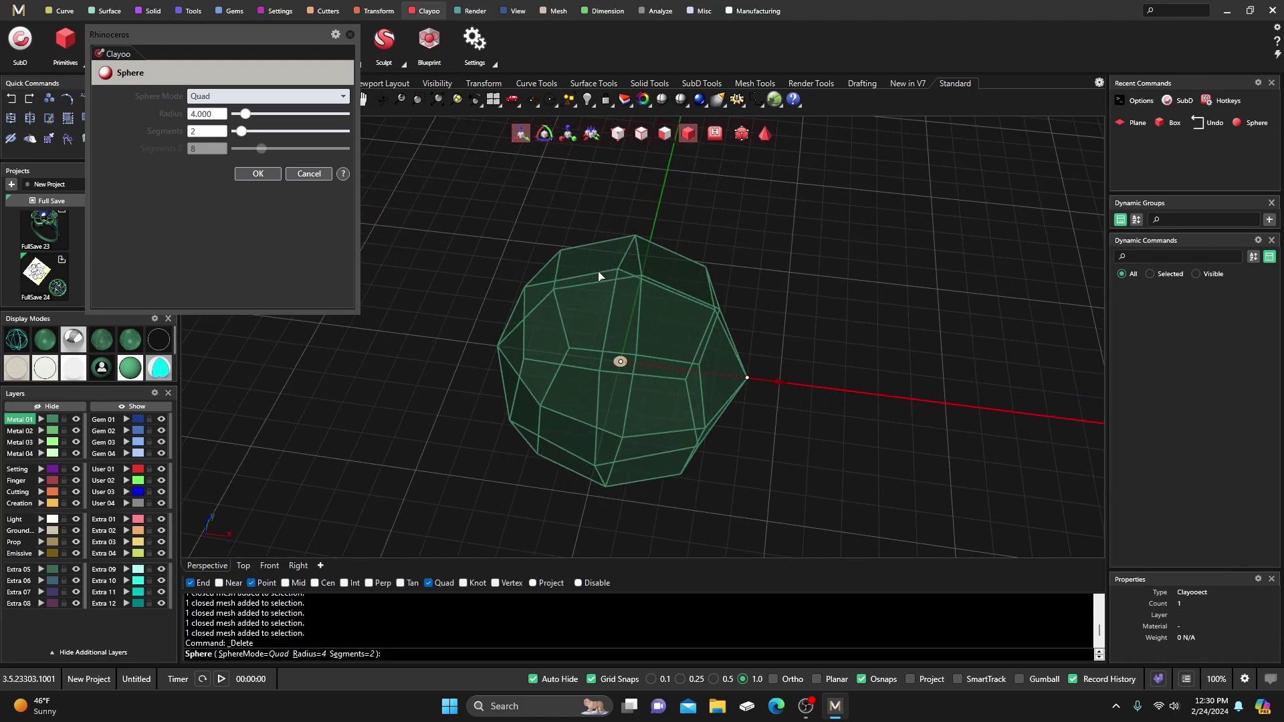
click(342, 97)
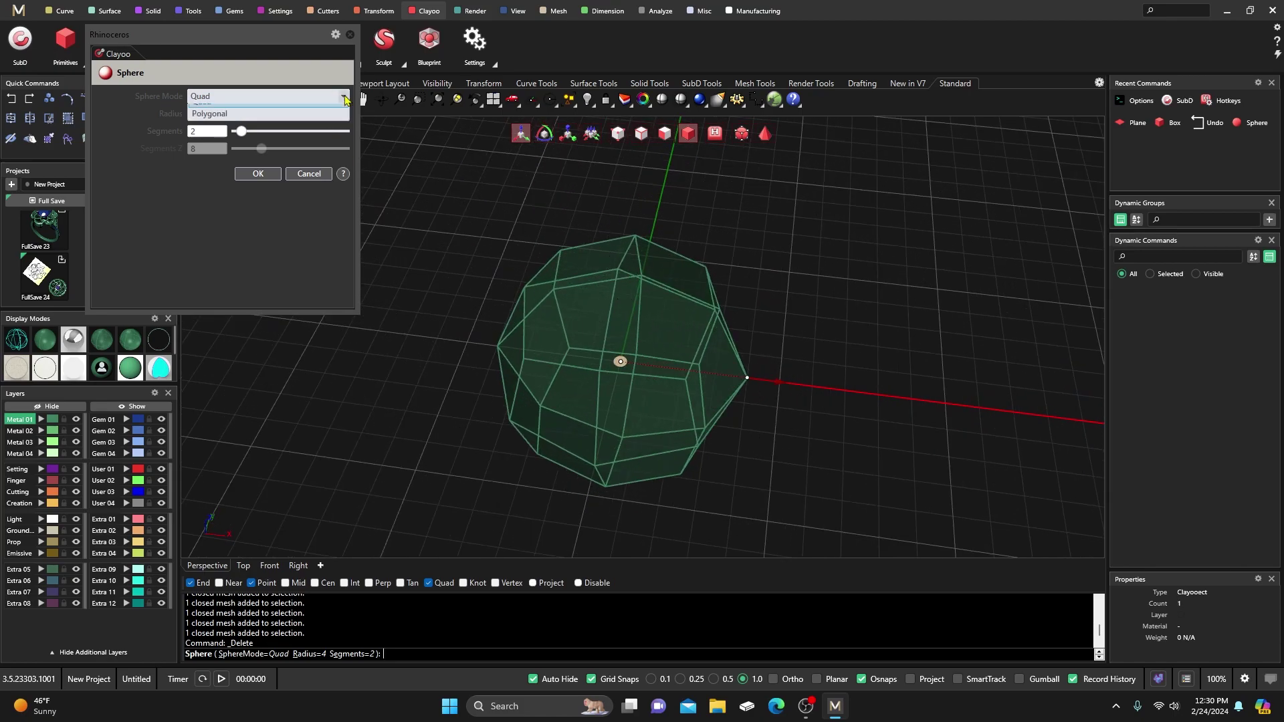
click(281, 123)
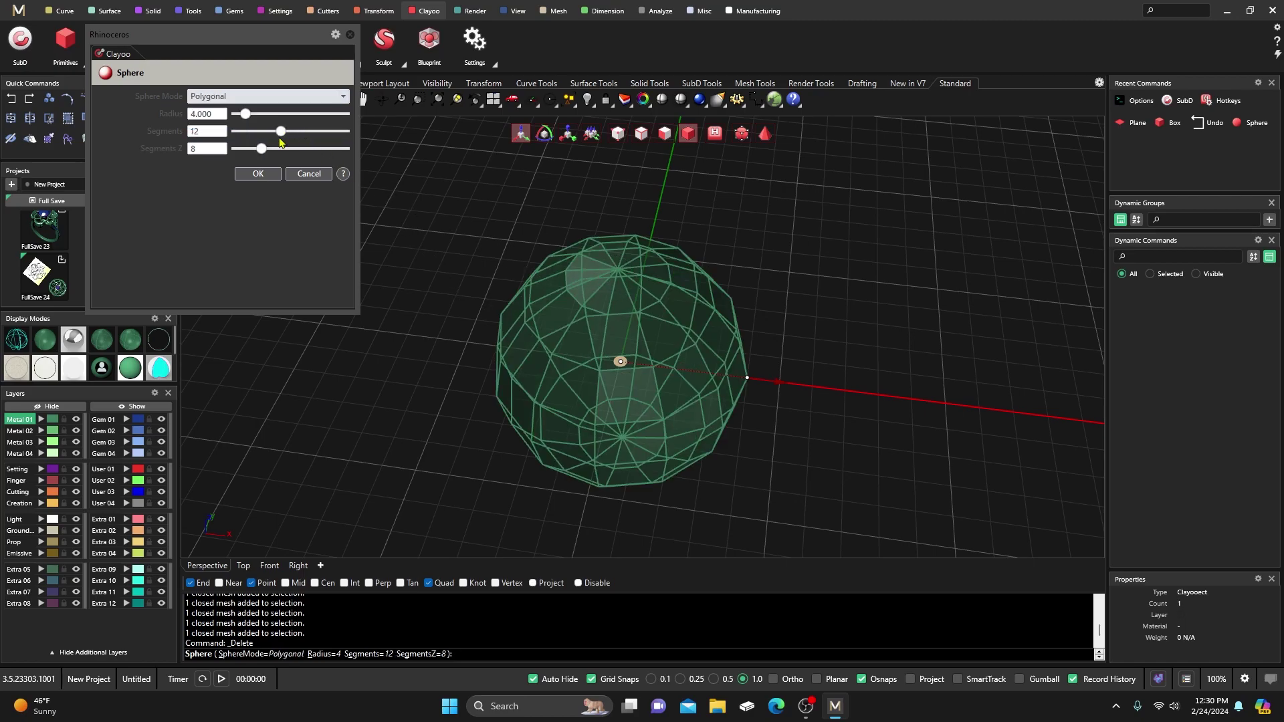
- Set the sphere's radius to about 5.392 with 9 segments and 11 Z segments, and create it
drag(282, 136, 248, 118)
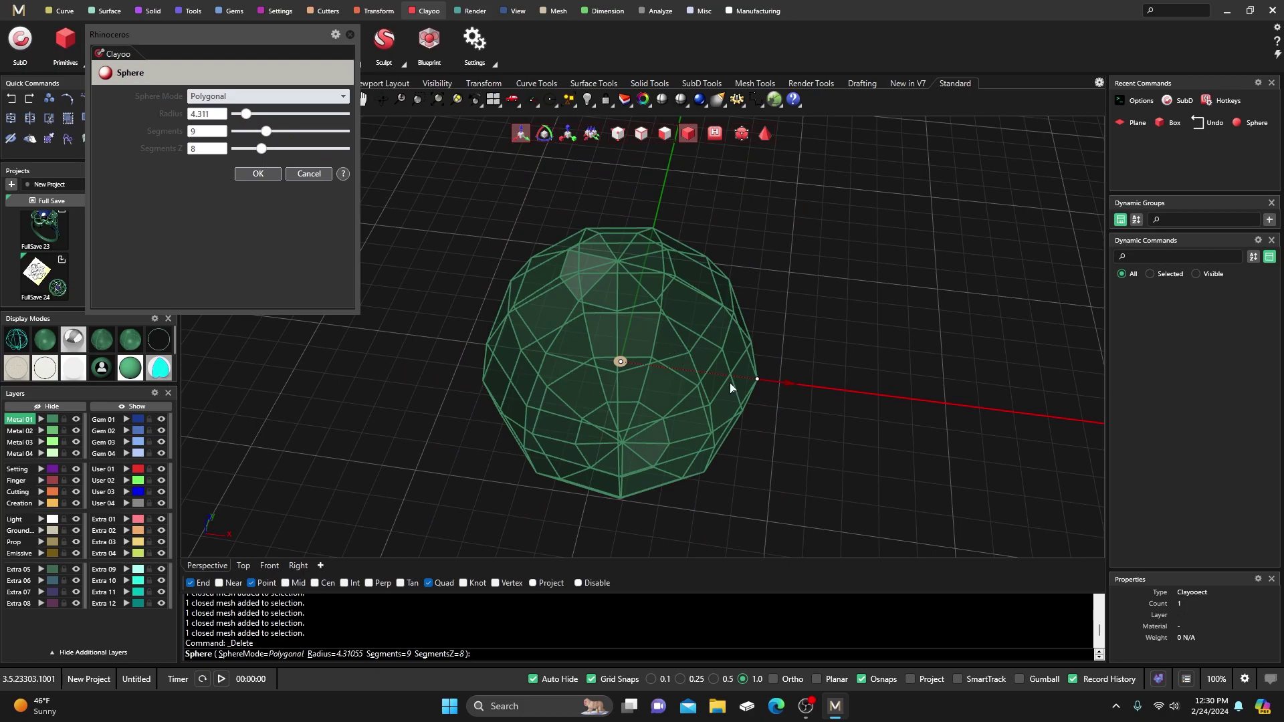
drag(784, 388, 817, 391)
drag(260, 154, 276, 159)
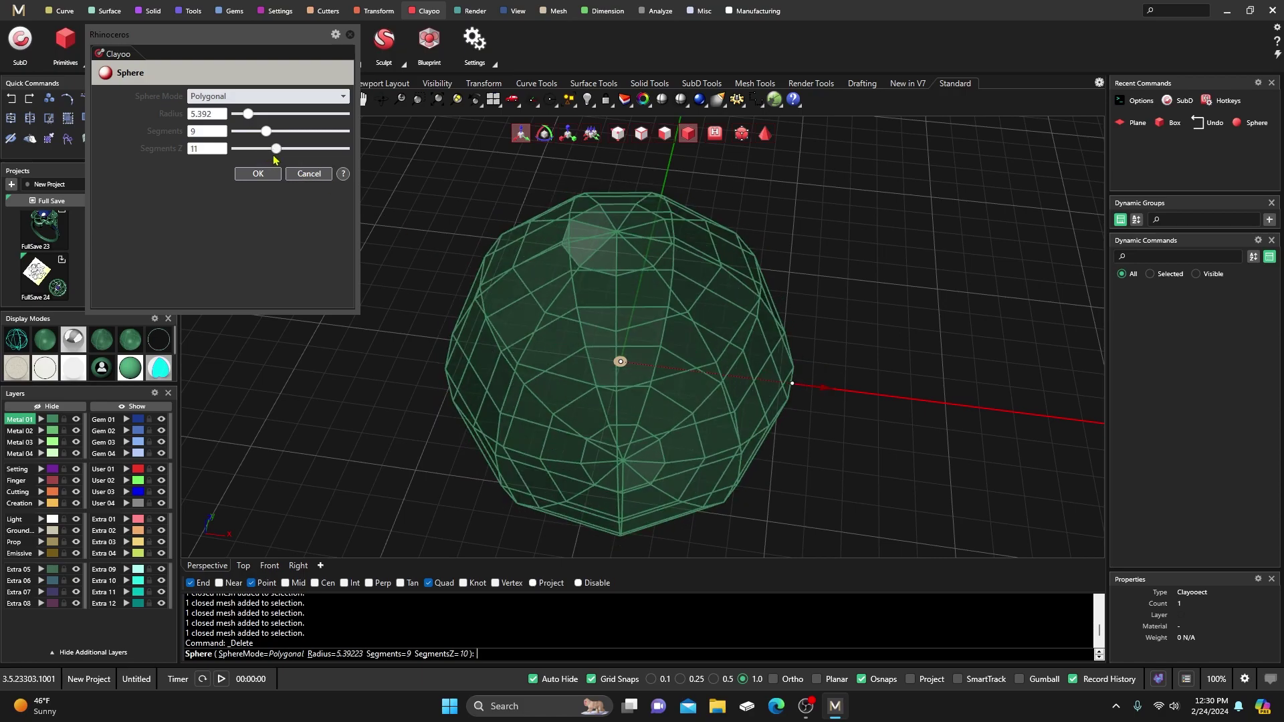
click(258, 174)
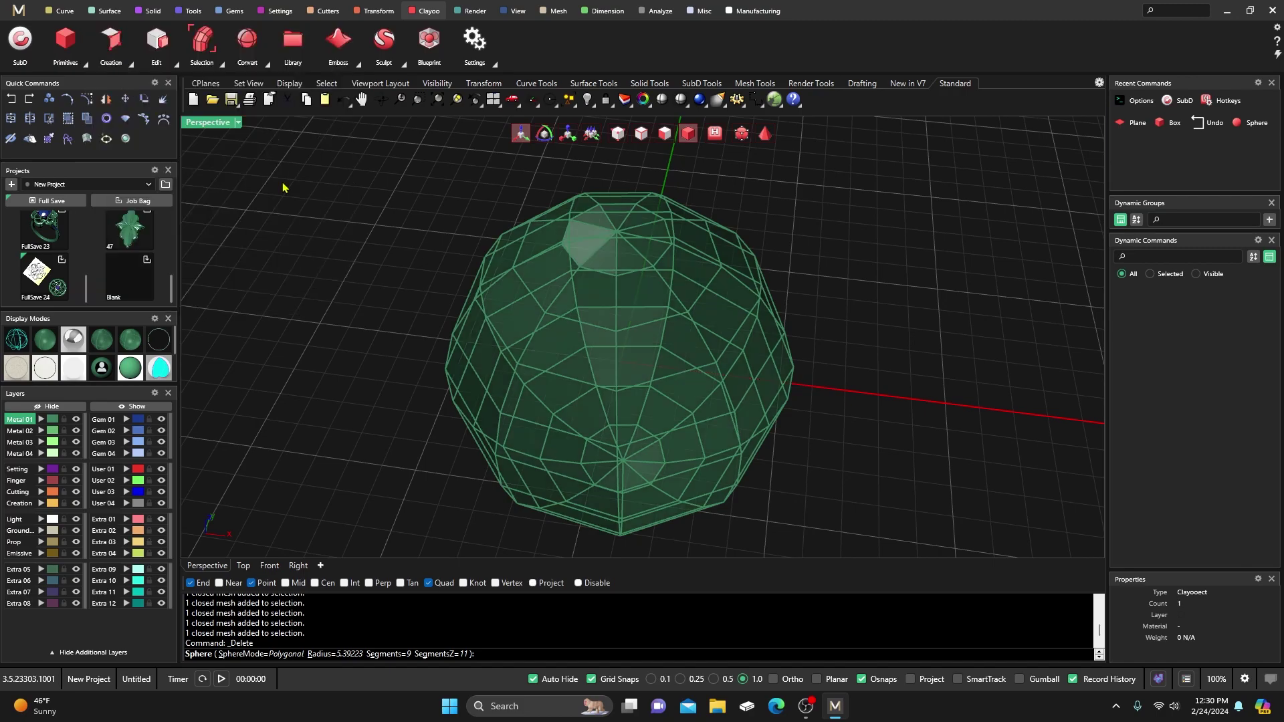
- In edge selection mode, select a vertical edge loop on the front of the sphere and pull it outward along its normal
right_drag(387, 324, 416, 261)
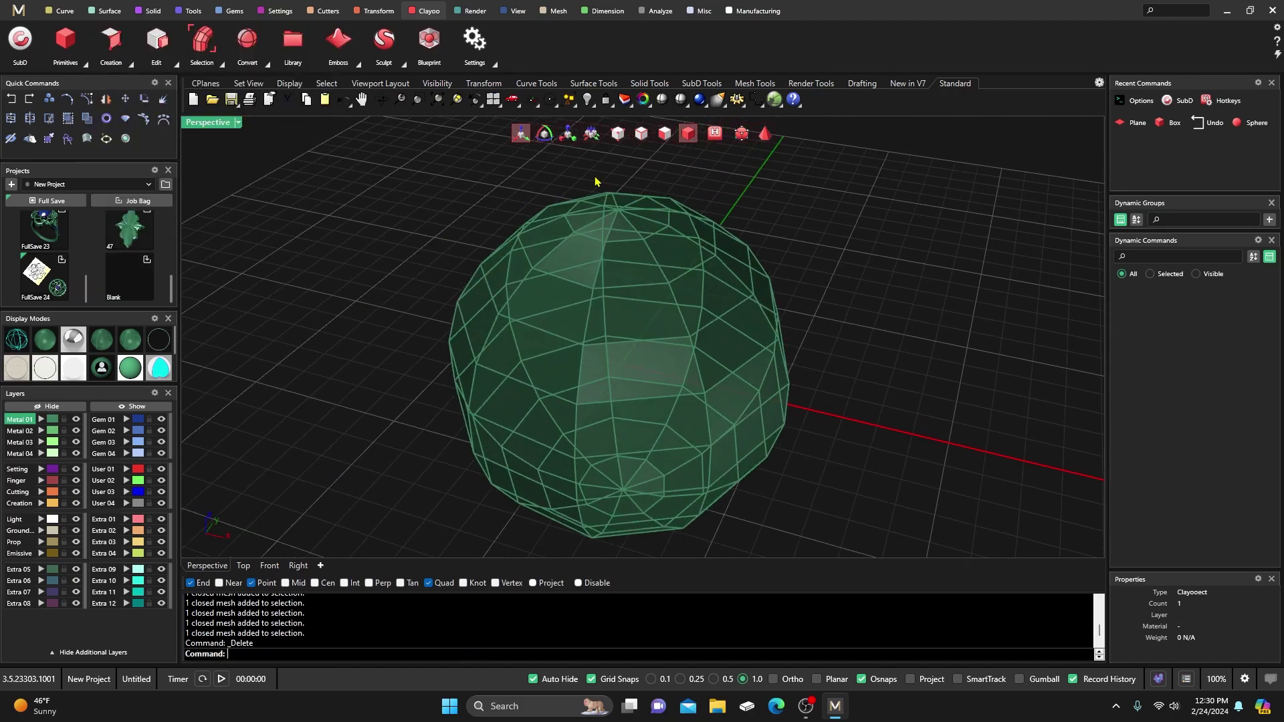
click(641, 133)
click(591, 322)
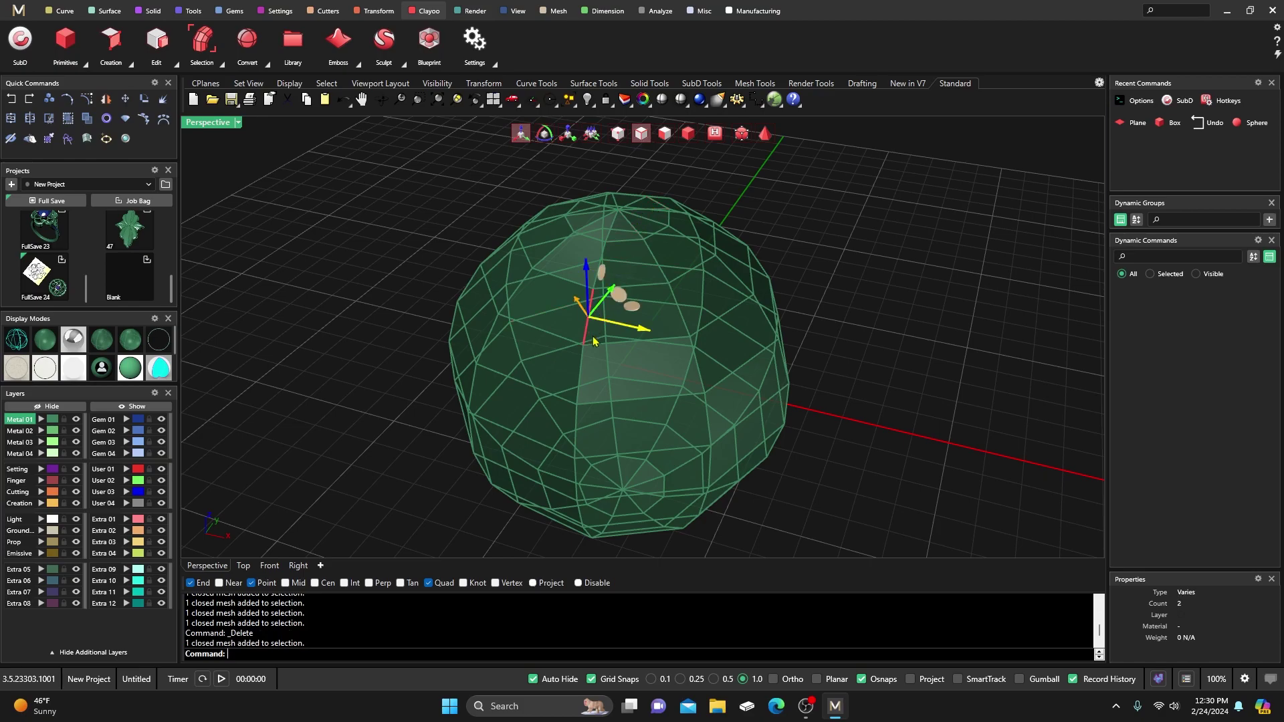
double_click(580, 376)
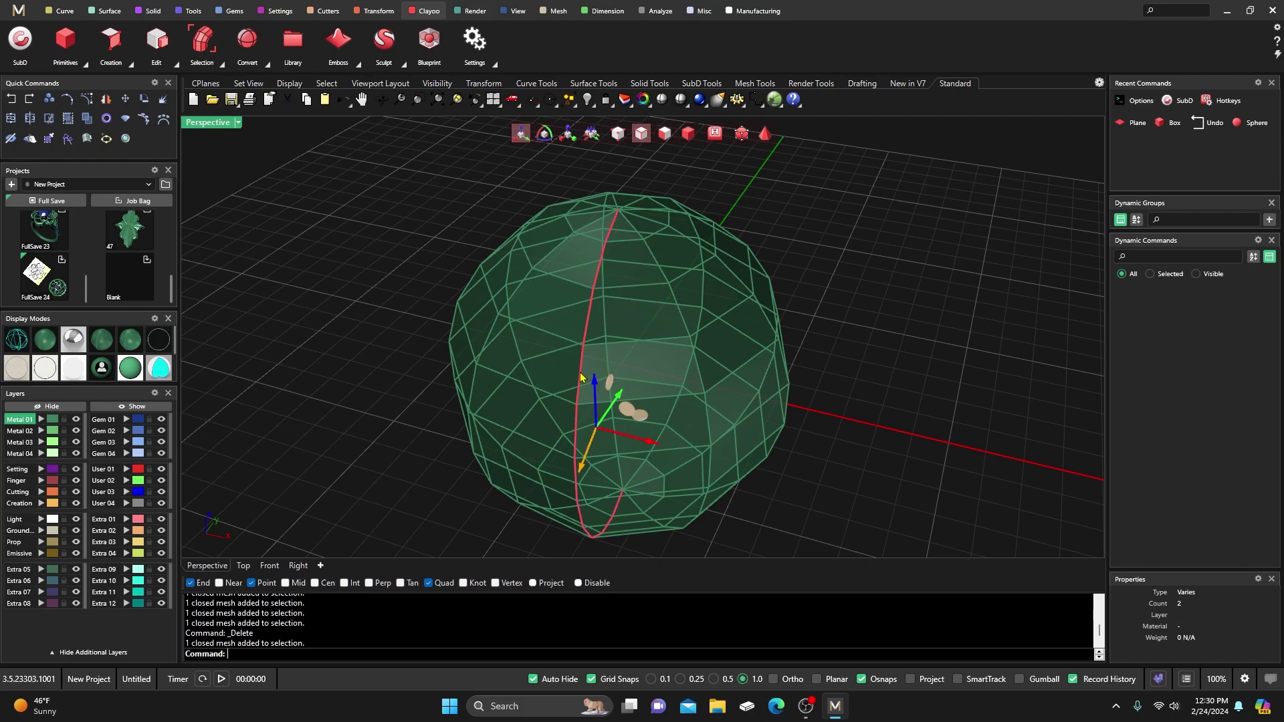
right_drag(582, 457, 512, 411)
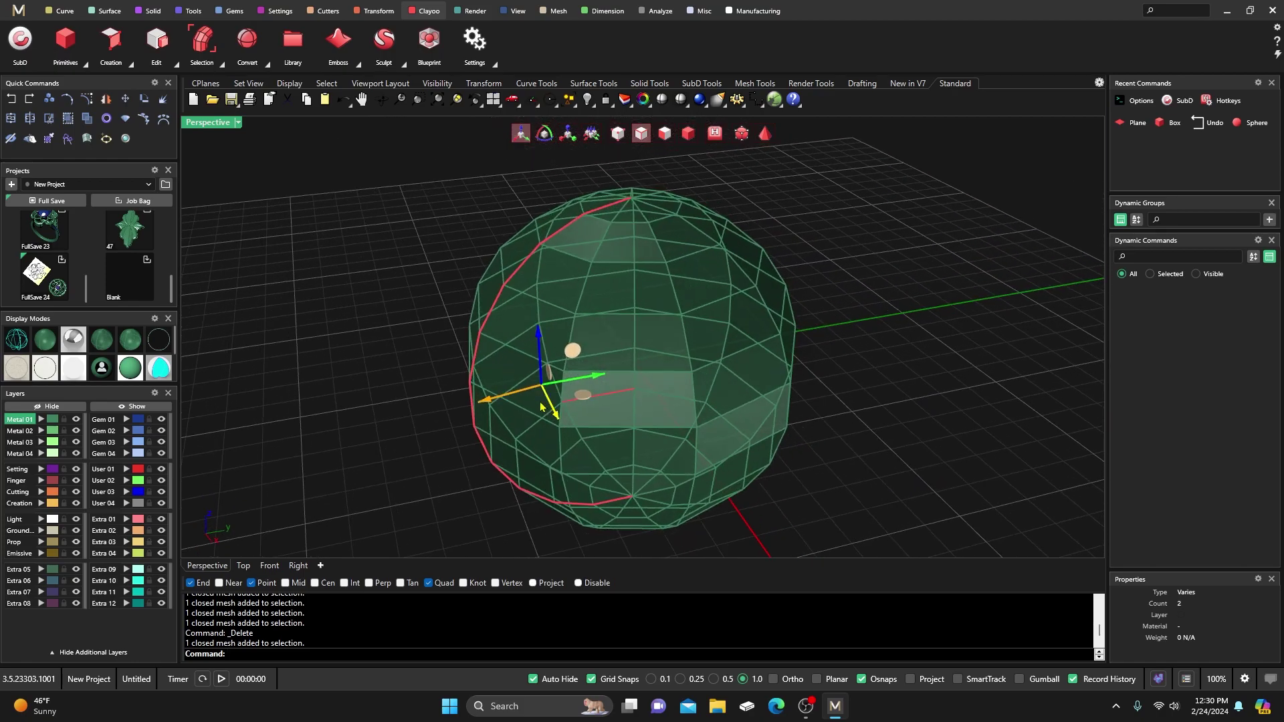
right_drag(362, 410, 483, 394)
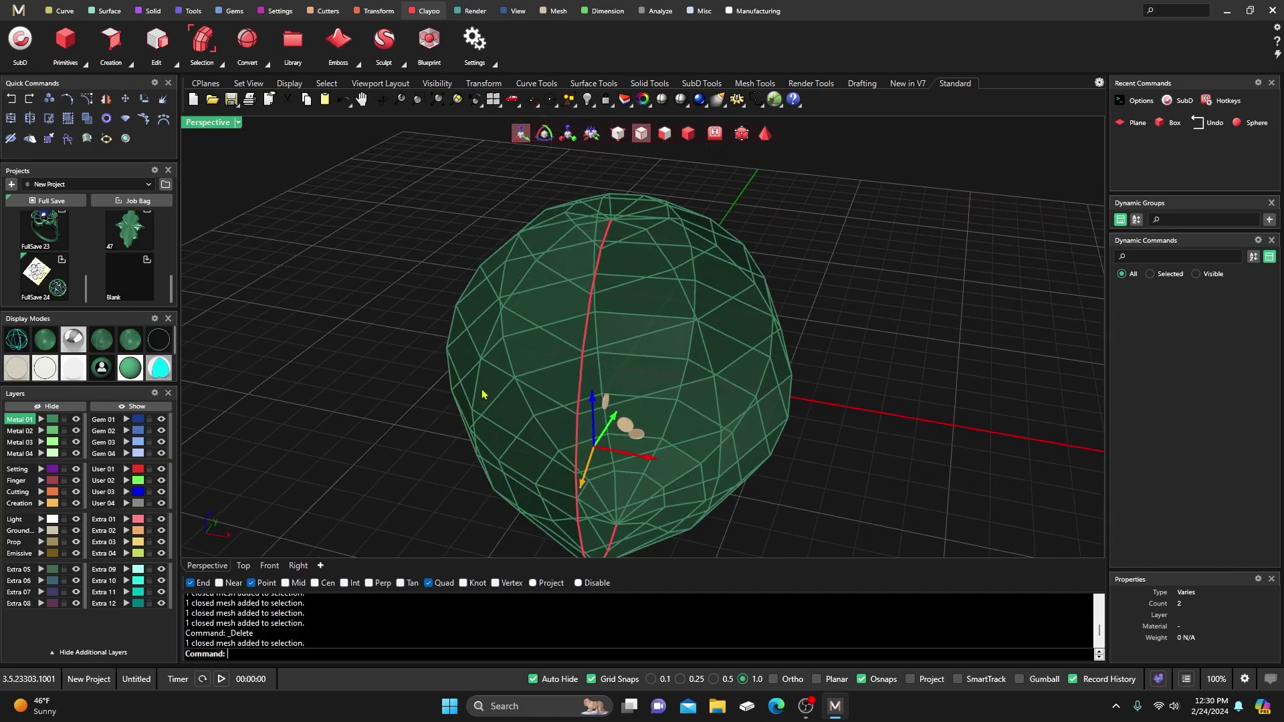
- Select the vertical edge loop on the sphere's side, pull it outward along its normal, and clear the selection
click(482, 371)
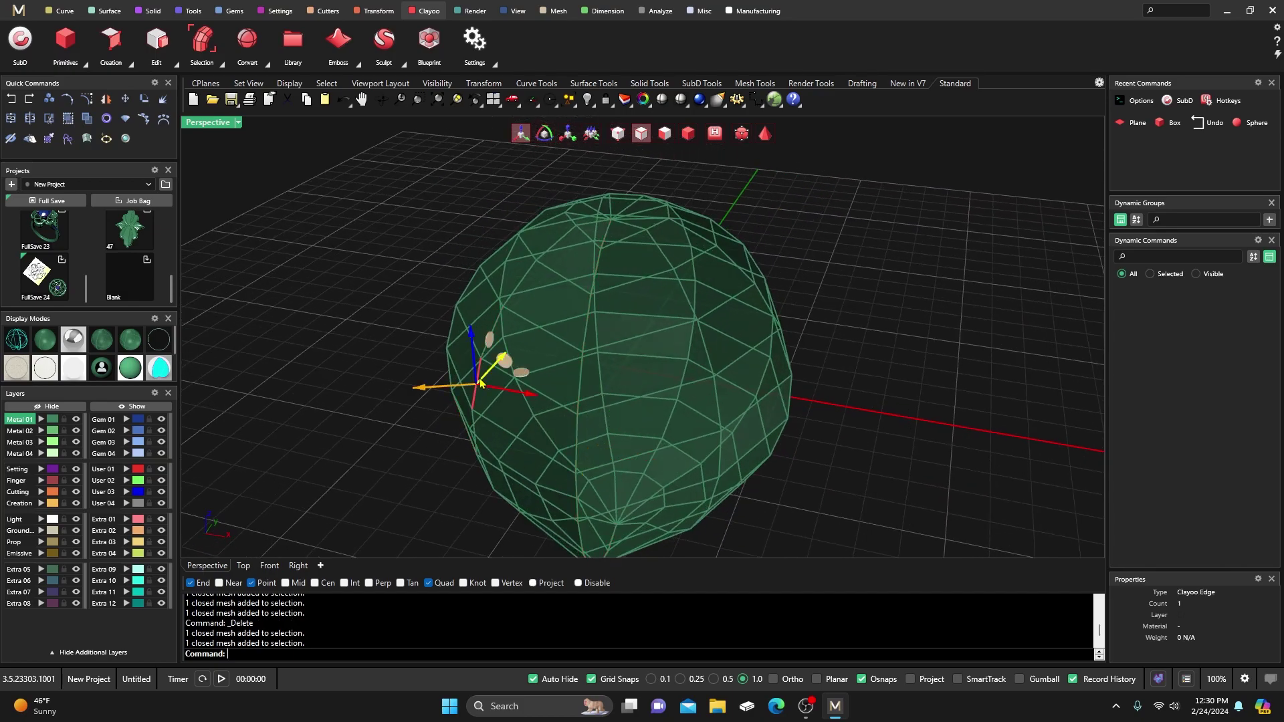
right_drag(488, 402, 459, 390)
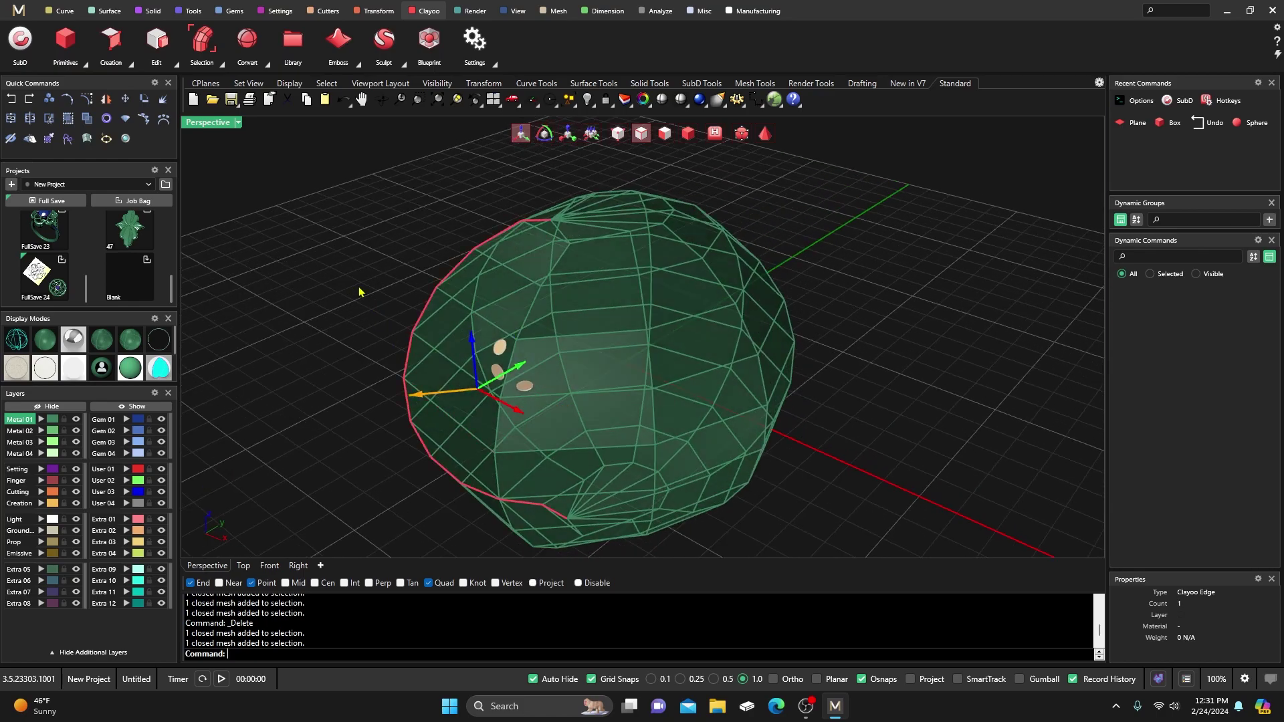
right_drag(361, 290, 439, 289)
click(455, 206)
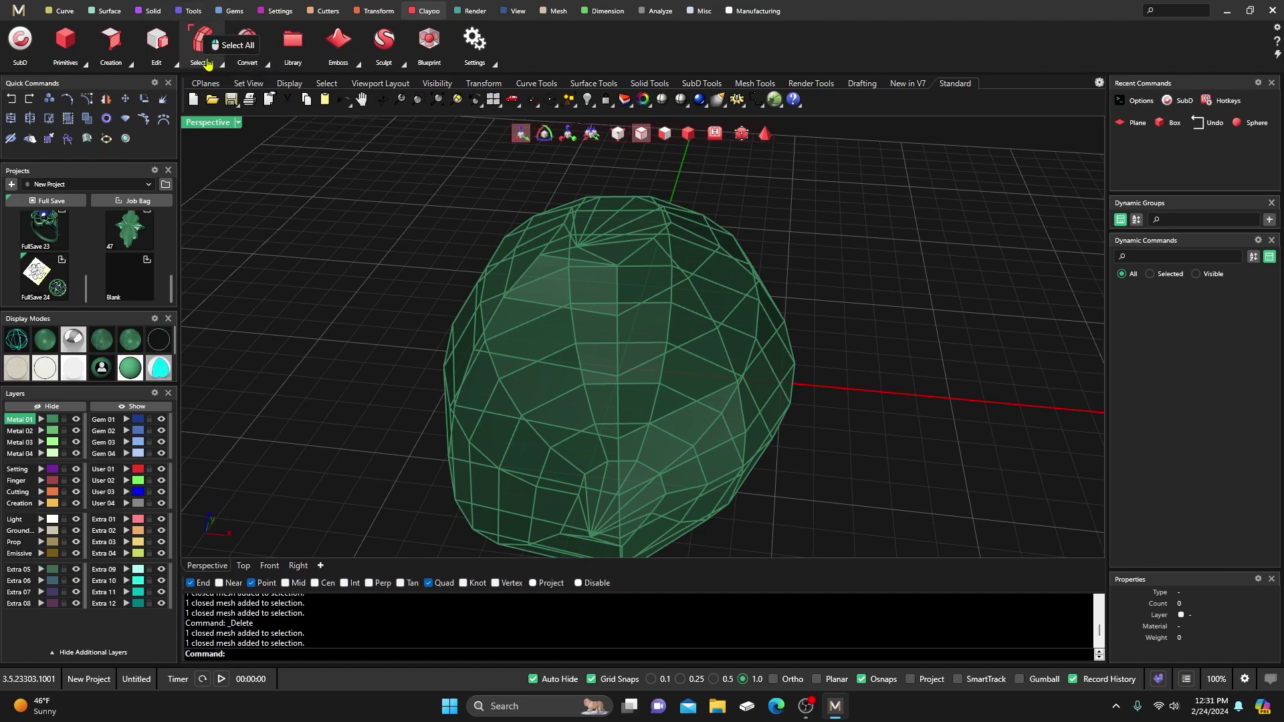
- Examine the deformed sphere from several angles and look over the list of available Clayoo primitives
right_drag(468, 286, 689, 228)
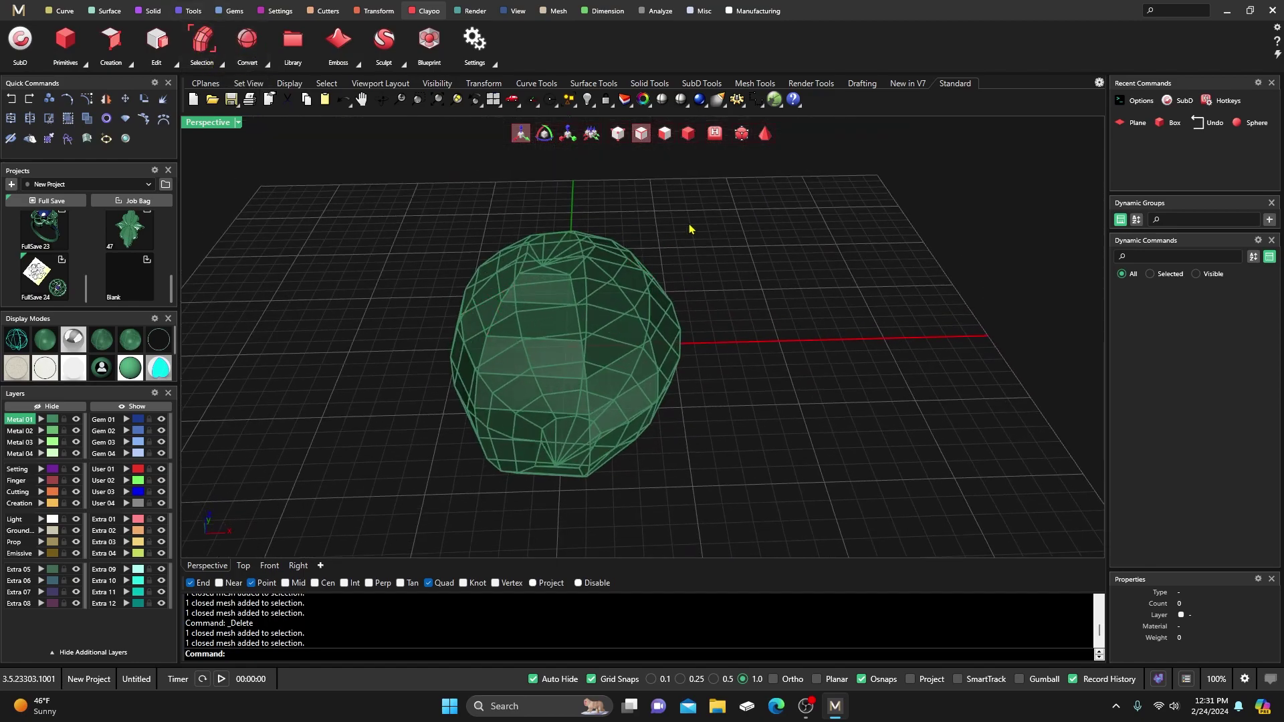
scroll(670, 367, down, 2)
right_drag(670, 367, 660, 384)
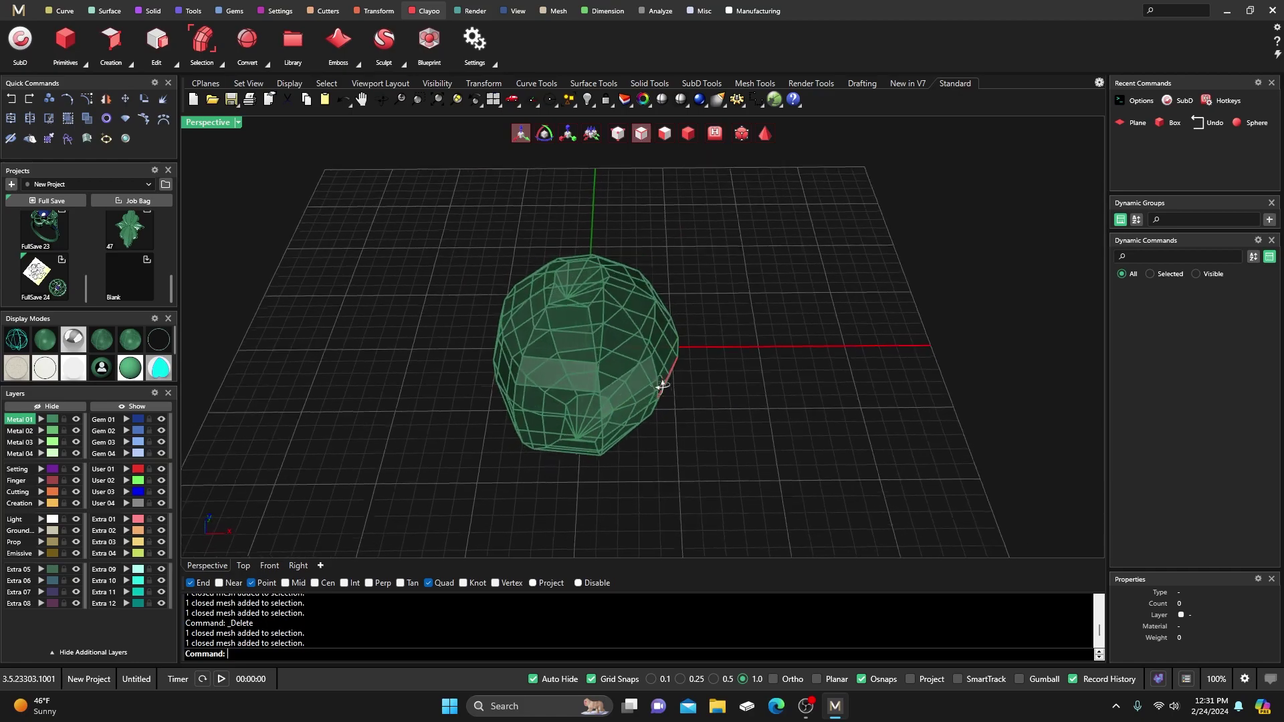
scroll(590, 349, up, 4)
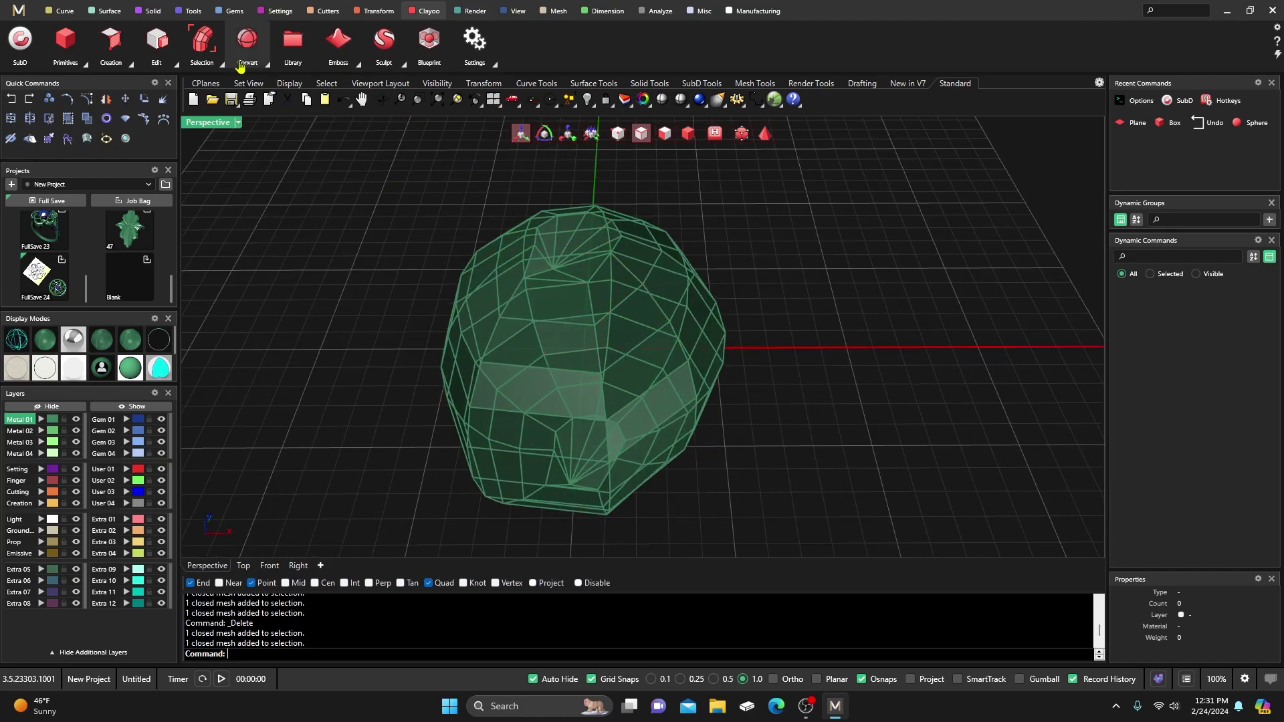
right_drag(686, 369, 603, 379)
scroll(621, 344, up, 3)
scroll(567, 348, down, 4)
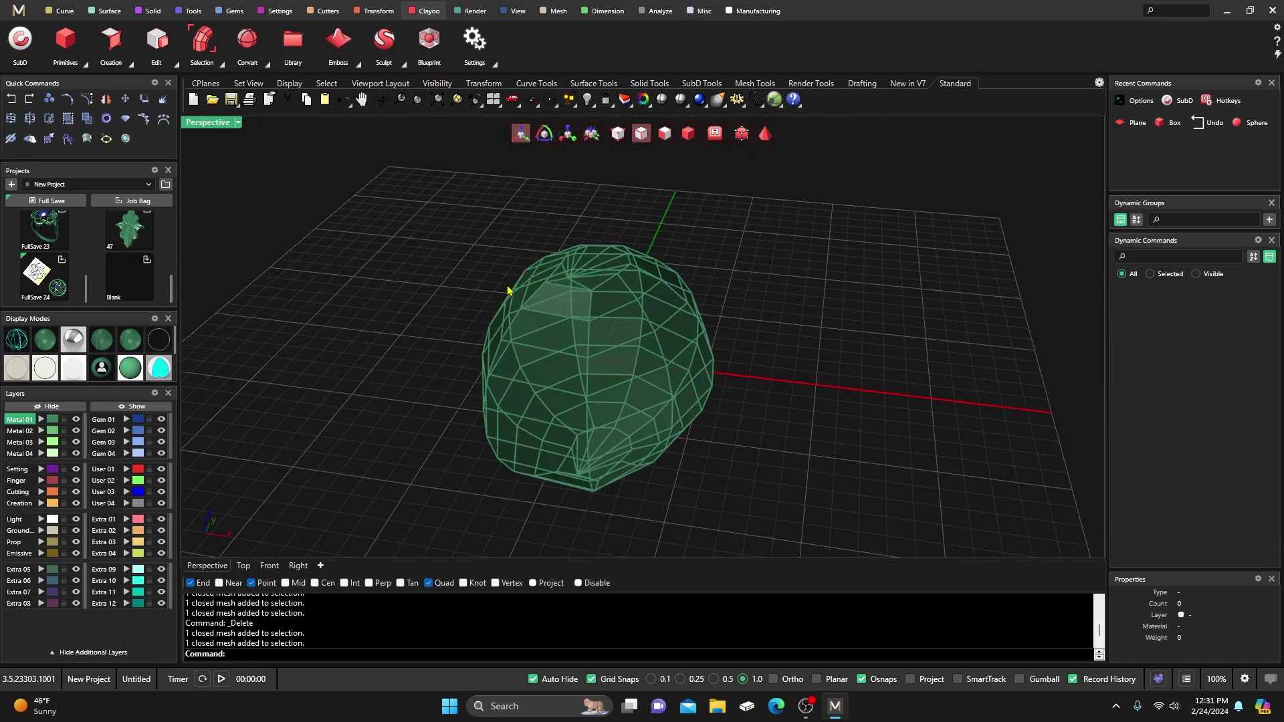
right_drag(468, 346, 436, 367)
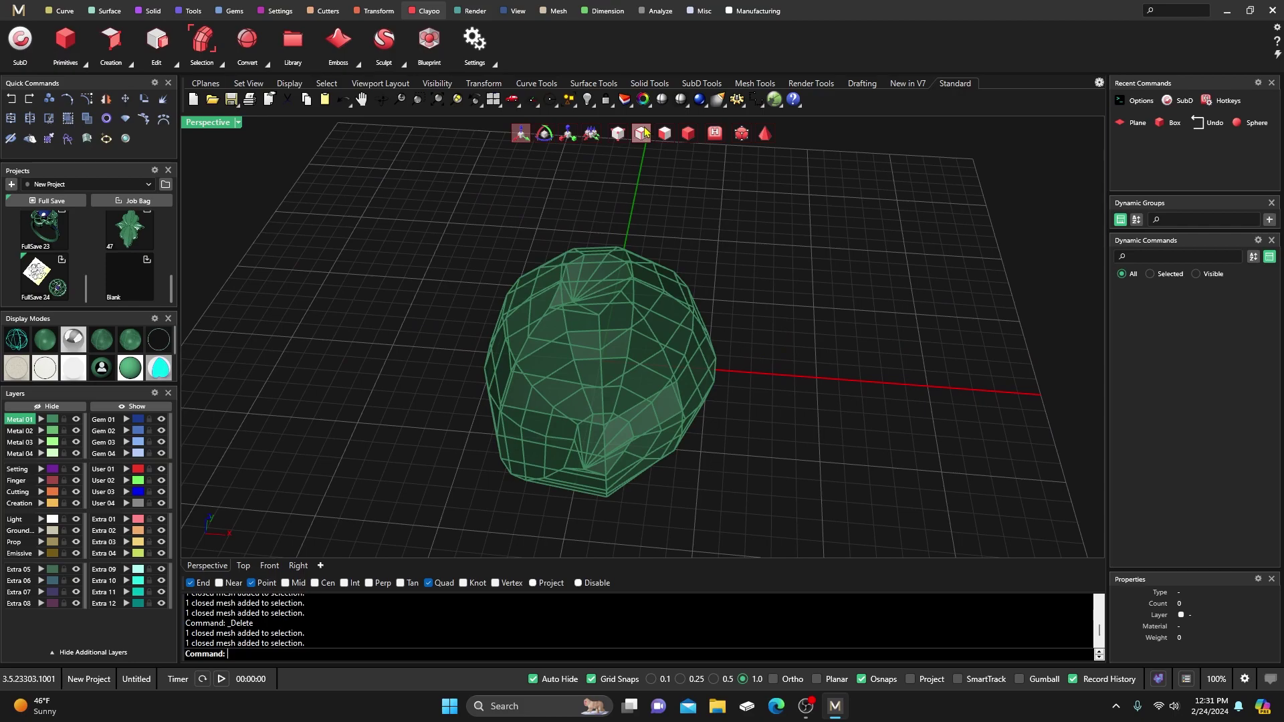
right_drag(575, 351, 520, 305)
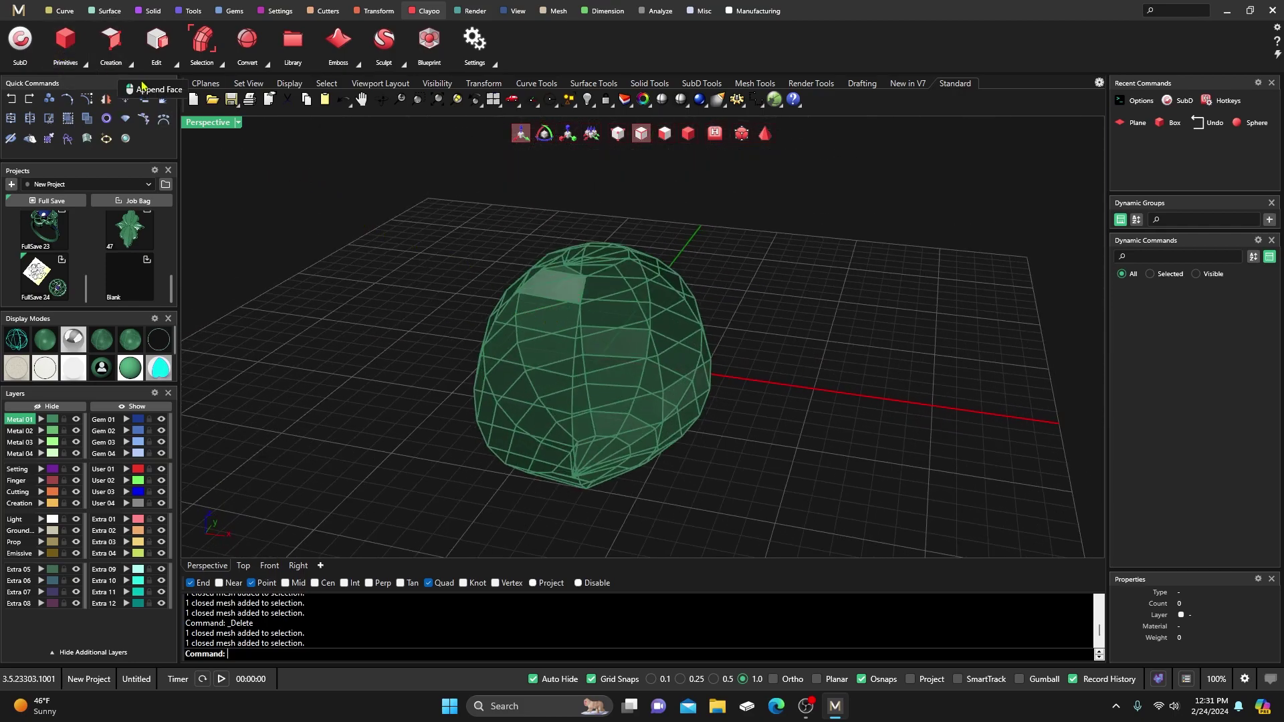
click(84, 63)
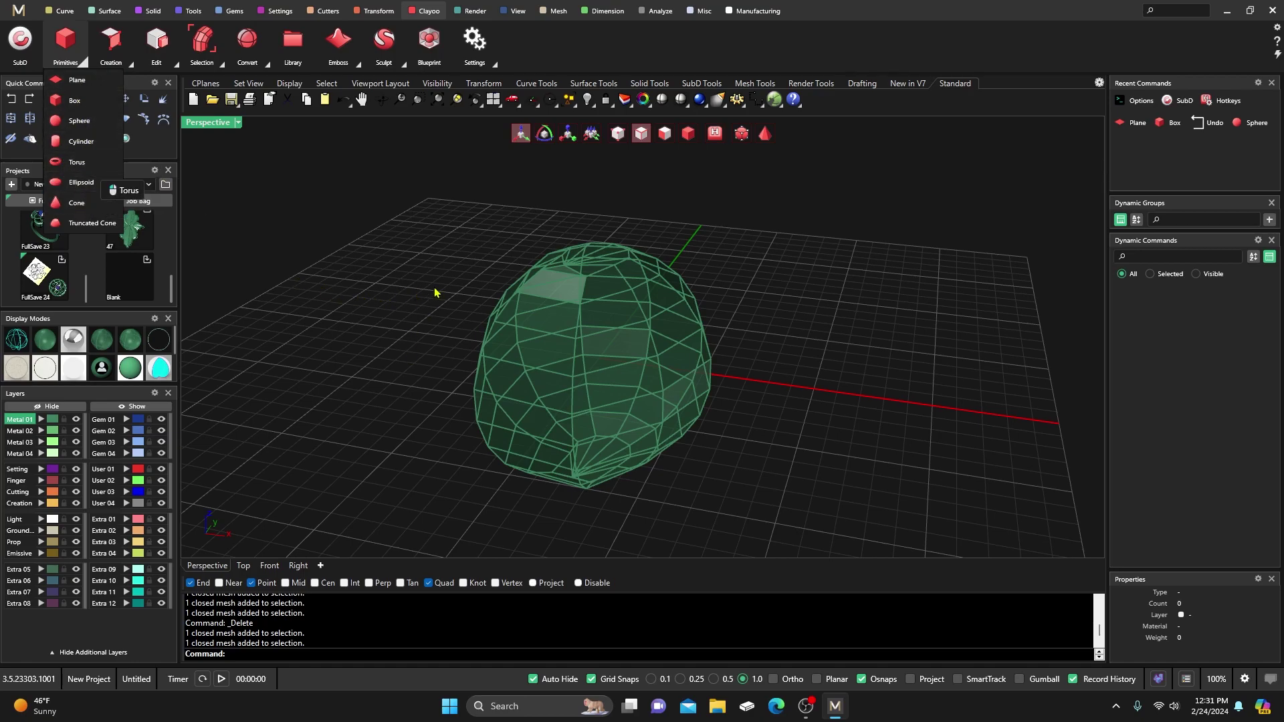
scroll(434, 290, down, 4)
right_drag(438, 287, 469, 314)
scroll(484, 338, up, 6)
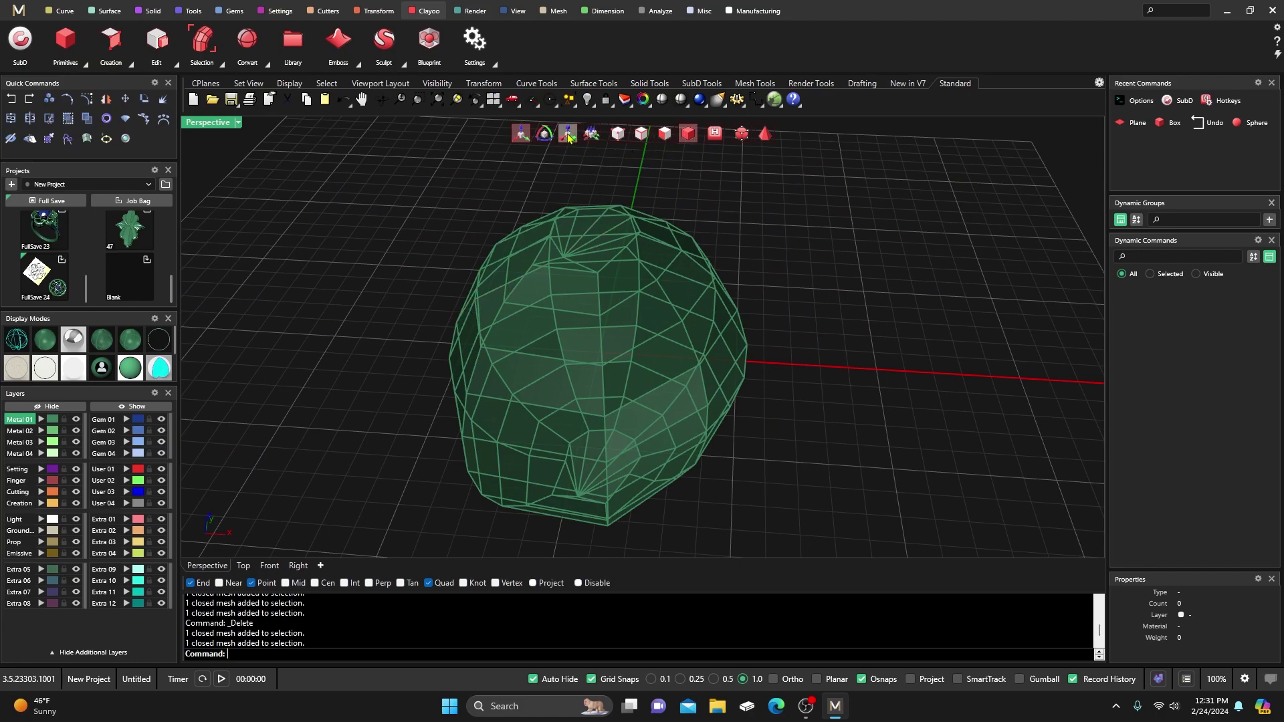
- Select the whole deformed sphere in object selection mode, try scaling it with the scale gumball, and delete it
click(592, 329)
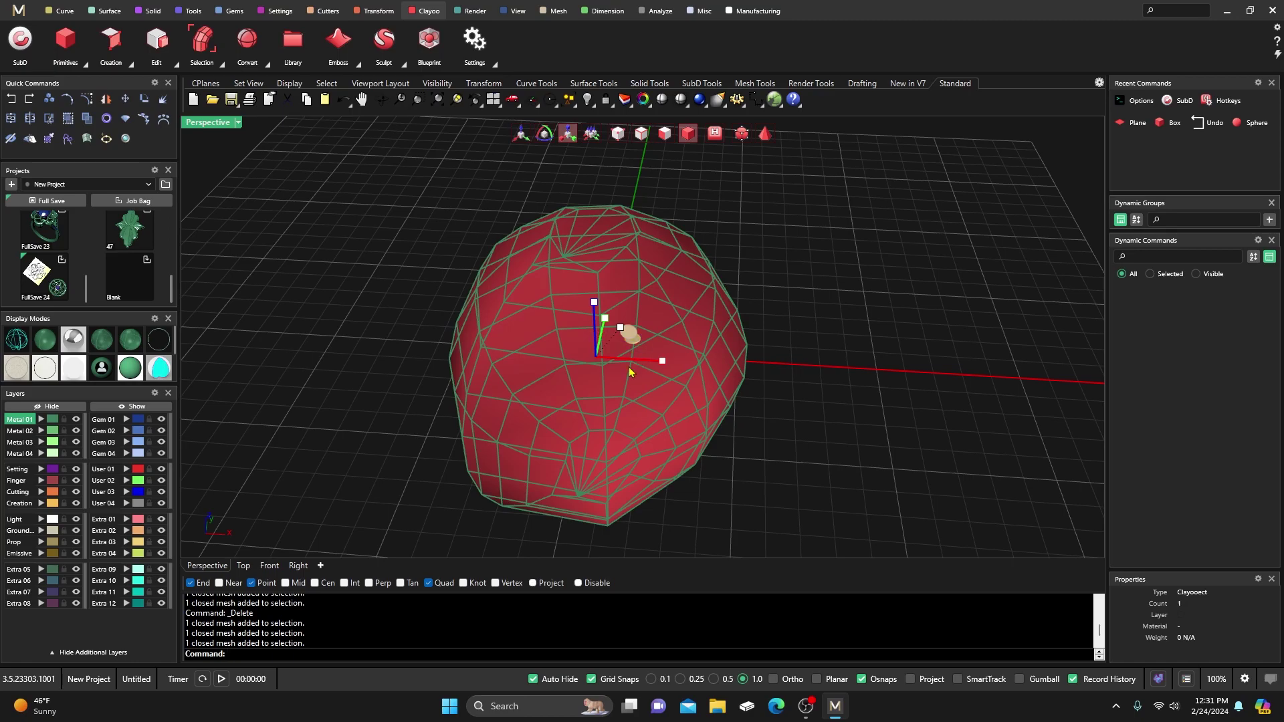
right_drag(629, 368, 628, 430)
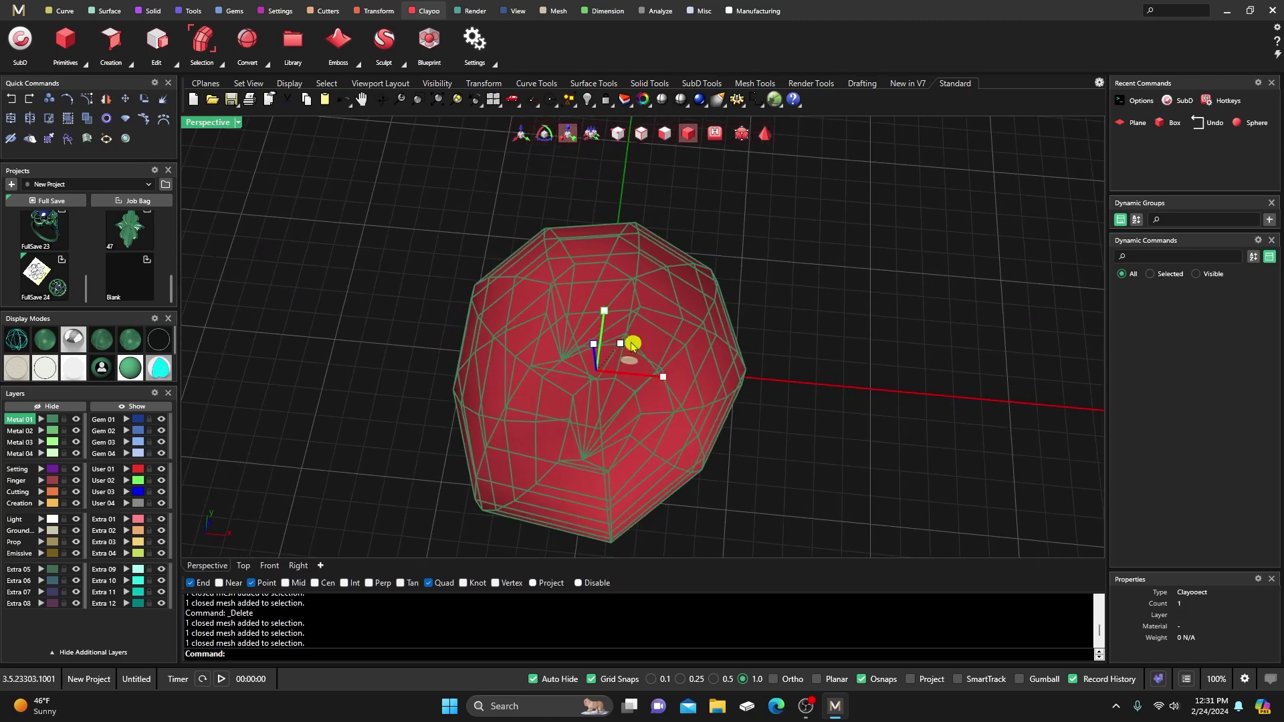
drag(631, 346, 659, 348)
scroll(563, 340, down, 5)
right_drag(563, 339, 553, 259)
key(Delete)
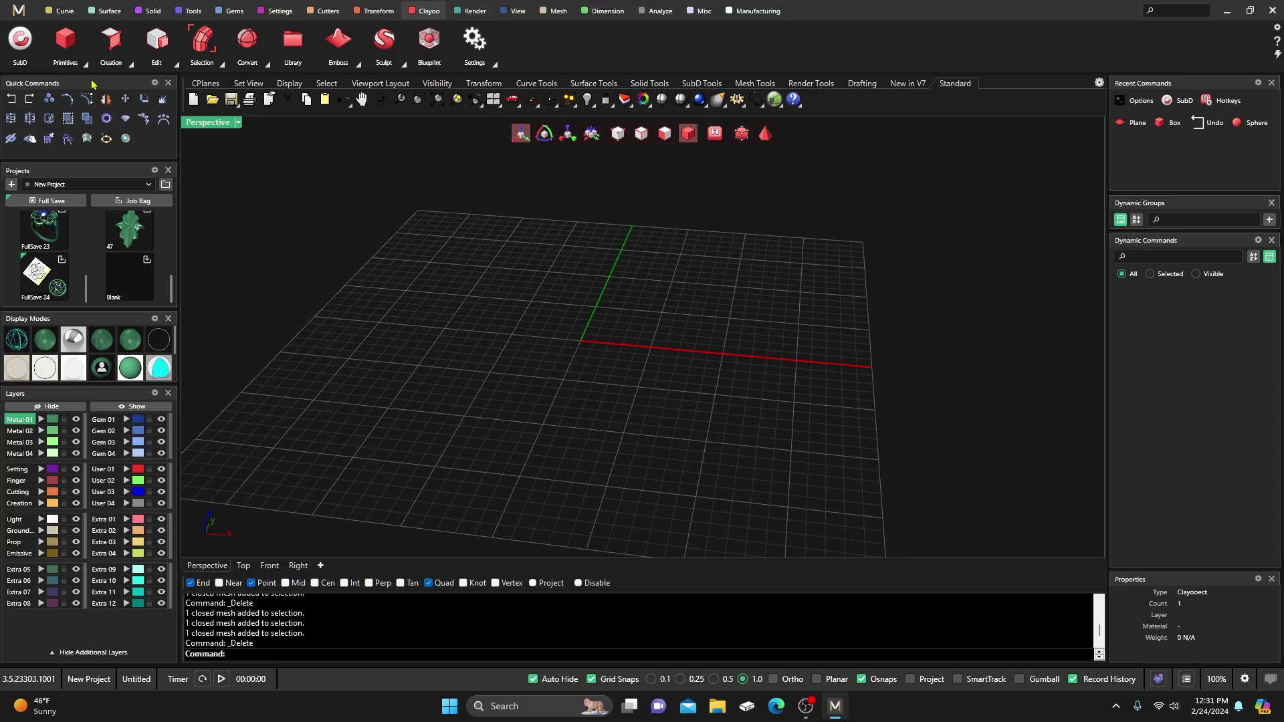
- Start a Clayoo Cylinder primitive at the grid origin and move its settings dialog clear of the tool icons
click(82, 62)
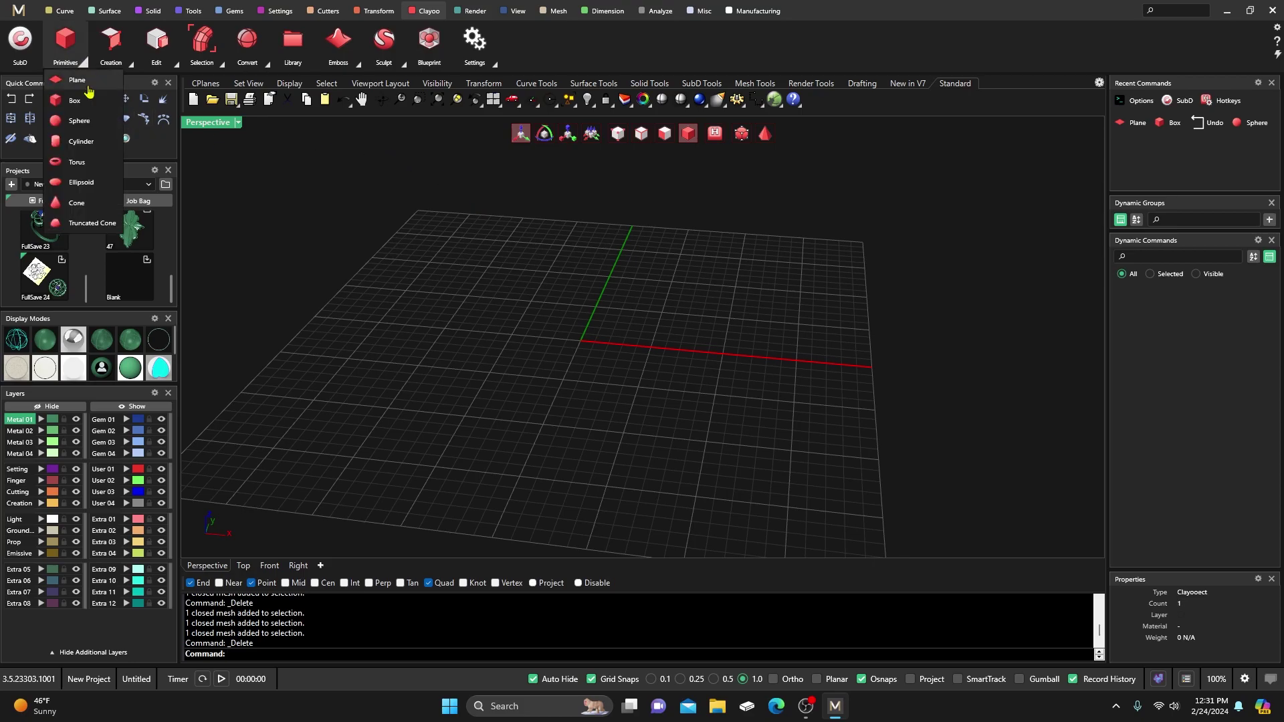
click(75, 142)
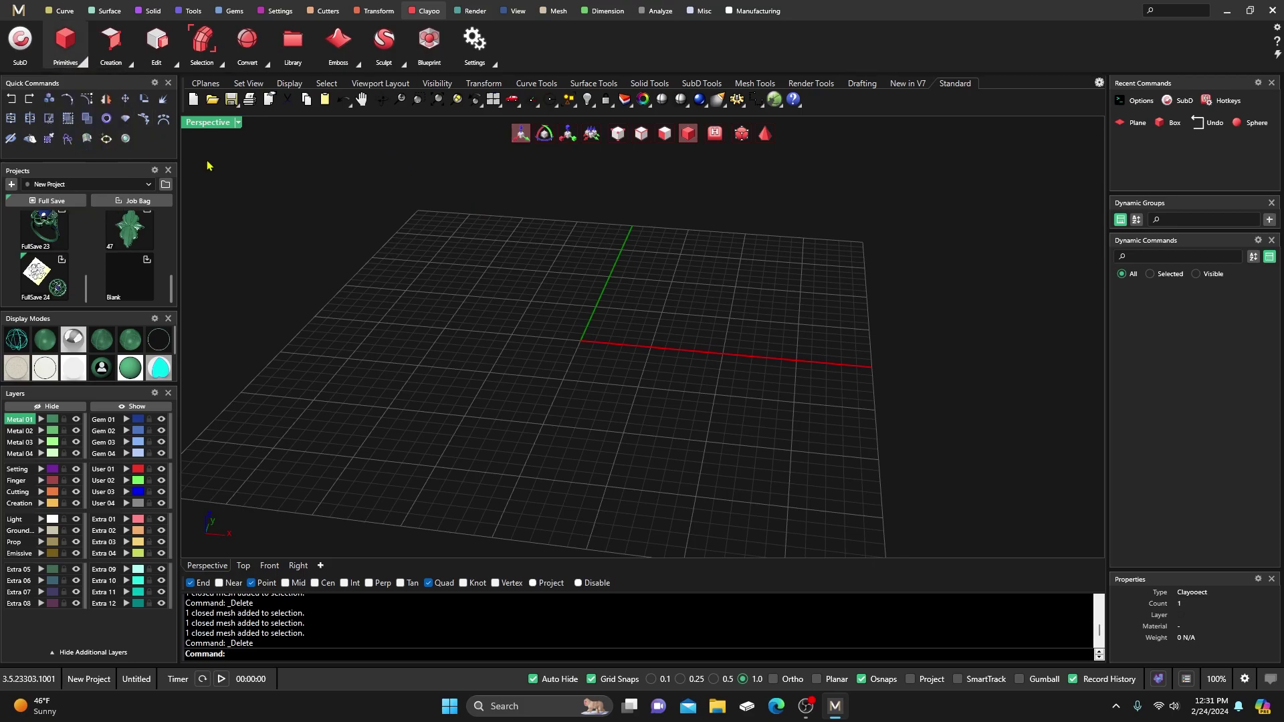
right_drag(492, 327, 508, 459)
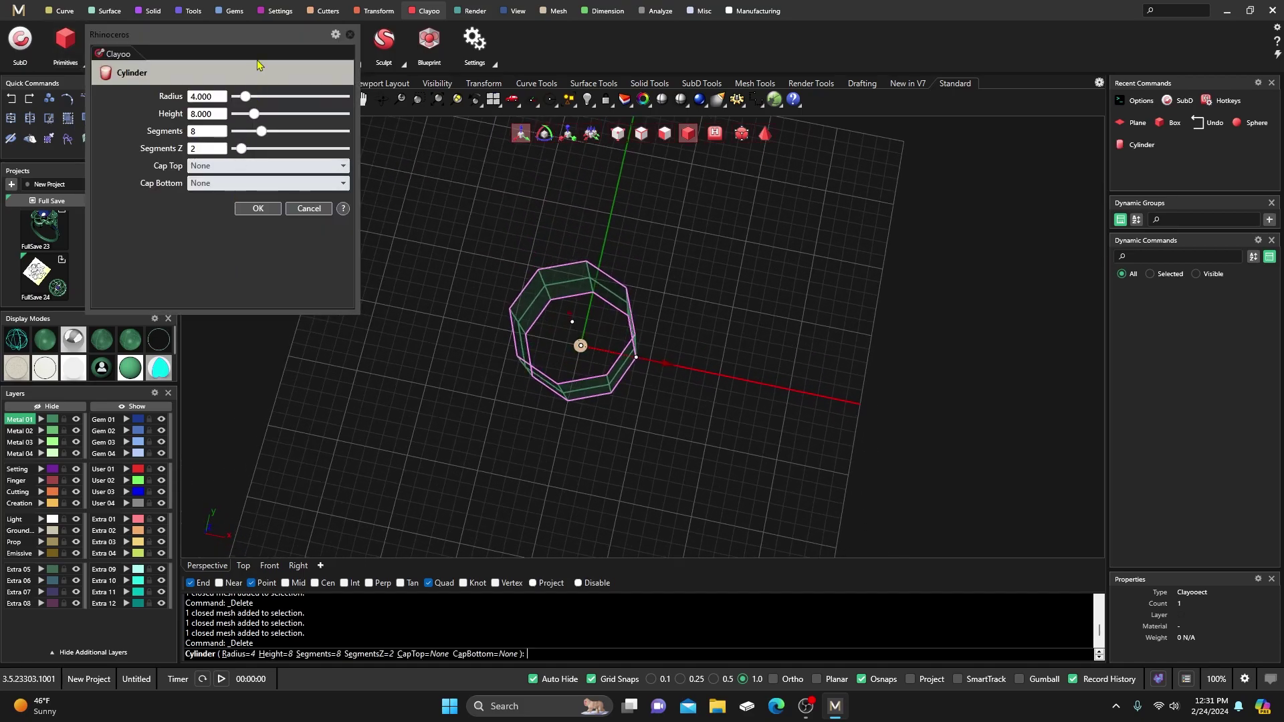
drag(254, 34, 338, 256)
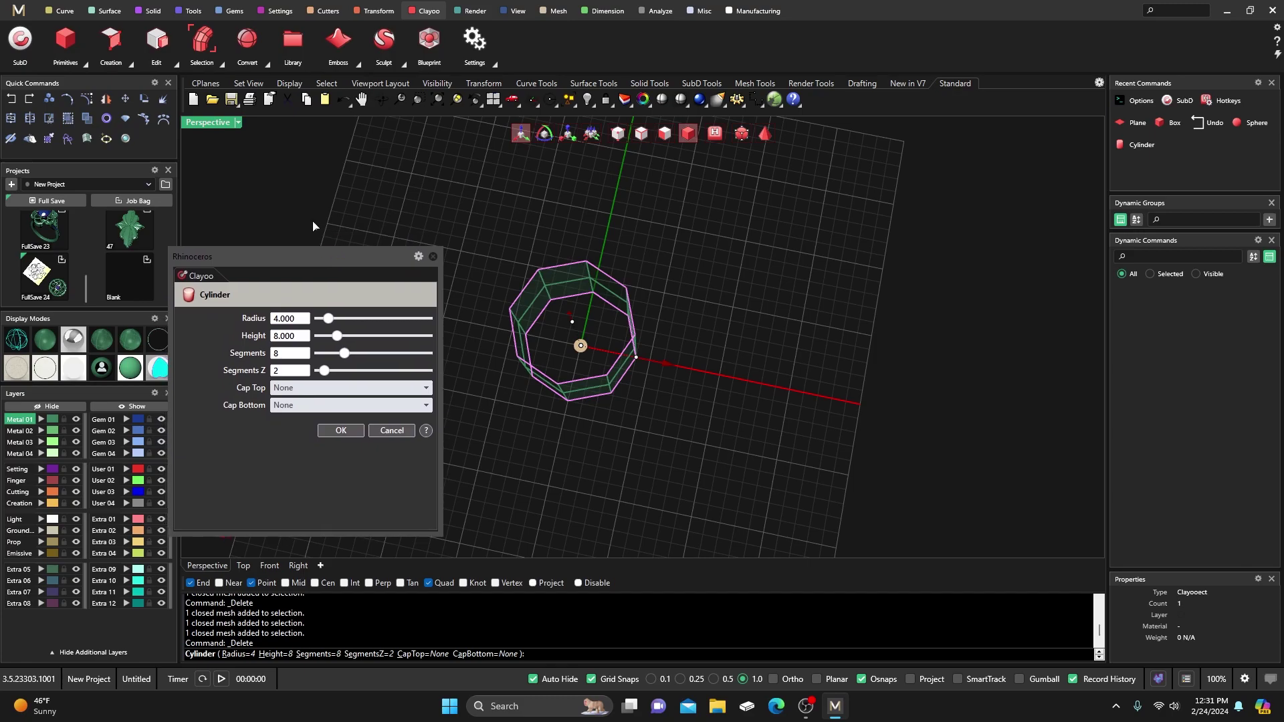
- Preview the cylinder in a shaded display, resize it to radius about 4.721 and height about 7.701, and return to the transparent wire display
click(41, 334)
mouse_move(492, 360)
right_down()
mouse_move(594, 266)
mouse_move(606, 348)
mouse_move(609, 309)
mouse_move(555, 308)
right_up()
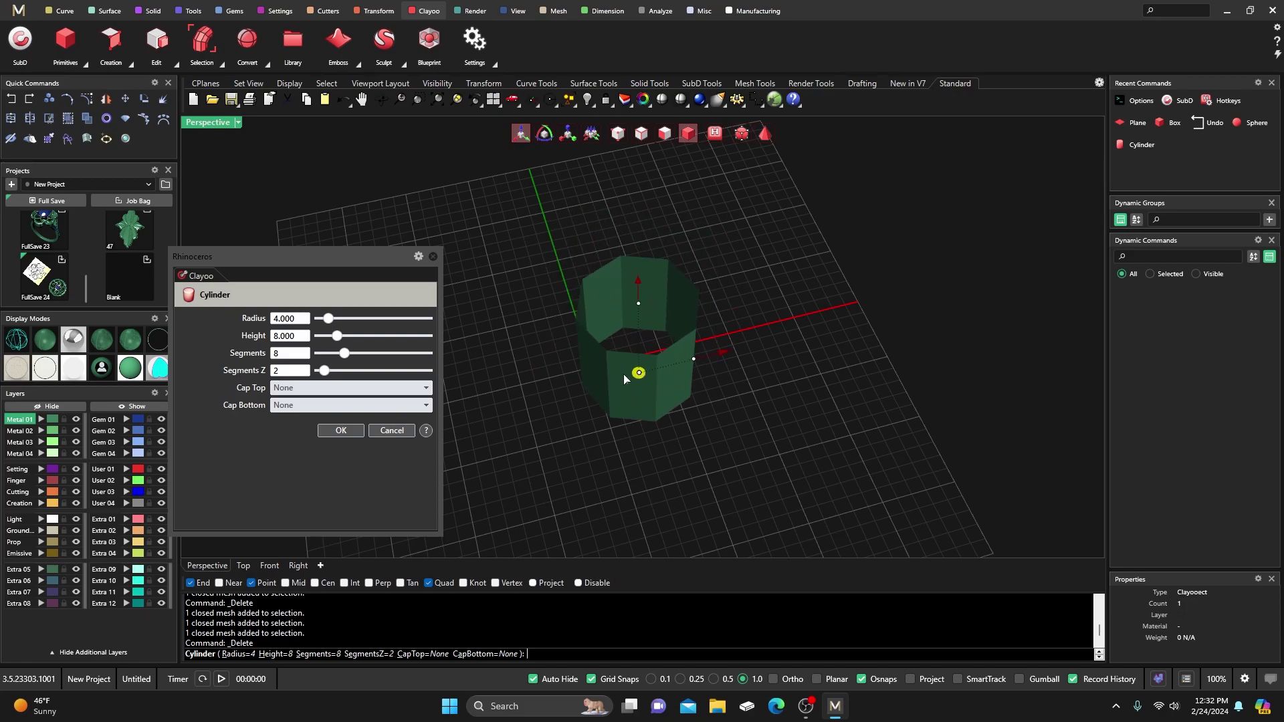
mouse_move(595, 280)
mouse_down()
mouse_move(593, 252)
mouse_move(588, 295)
mouse_move(596, 284)
mouse_up()
mouse_move(682, 349)
mouse_down()
mouse_move(692, 355)
mouse_move(672, 354)
mouse_up()
click(103, 342)
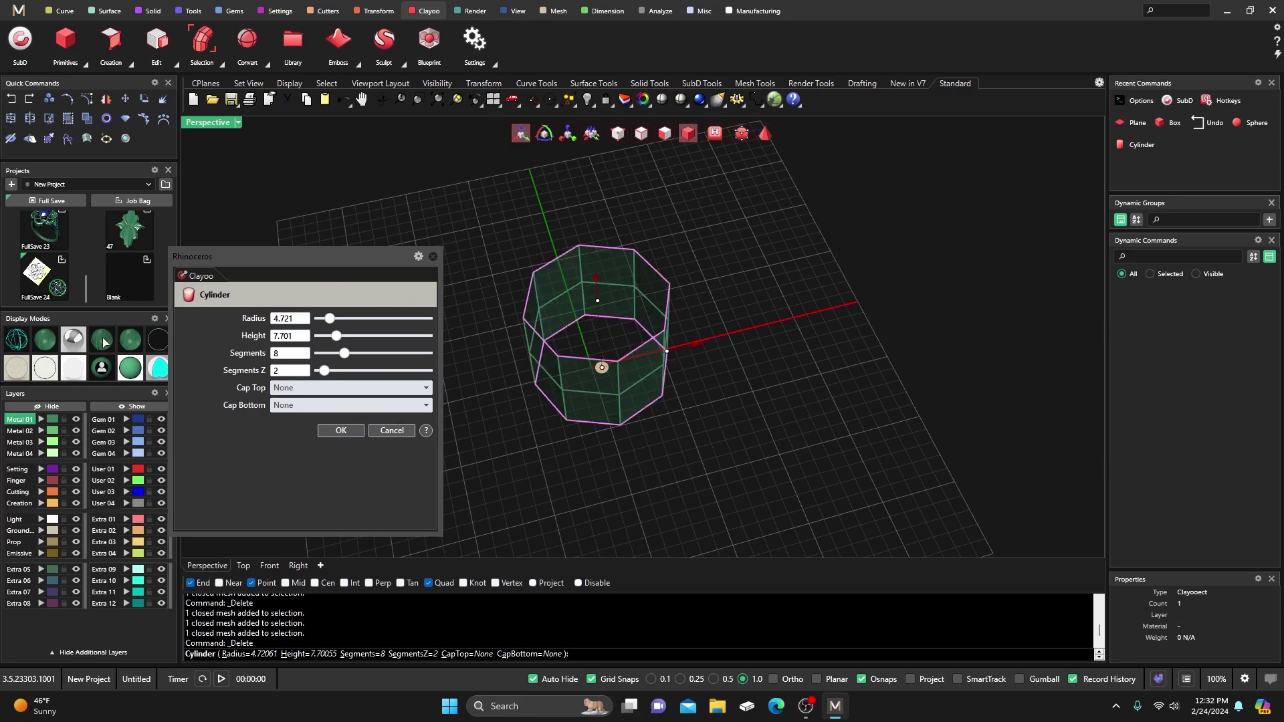
- Set the cylinder's radius to about 3.478 and height to about 7.390, with 9 segments and 5 Z segments
right_drag(744, 327, 591, 345)
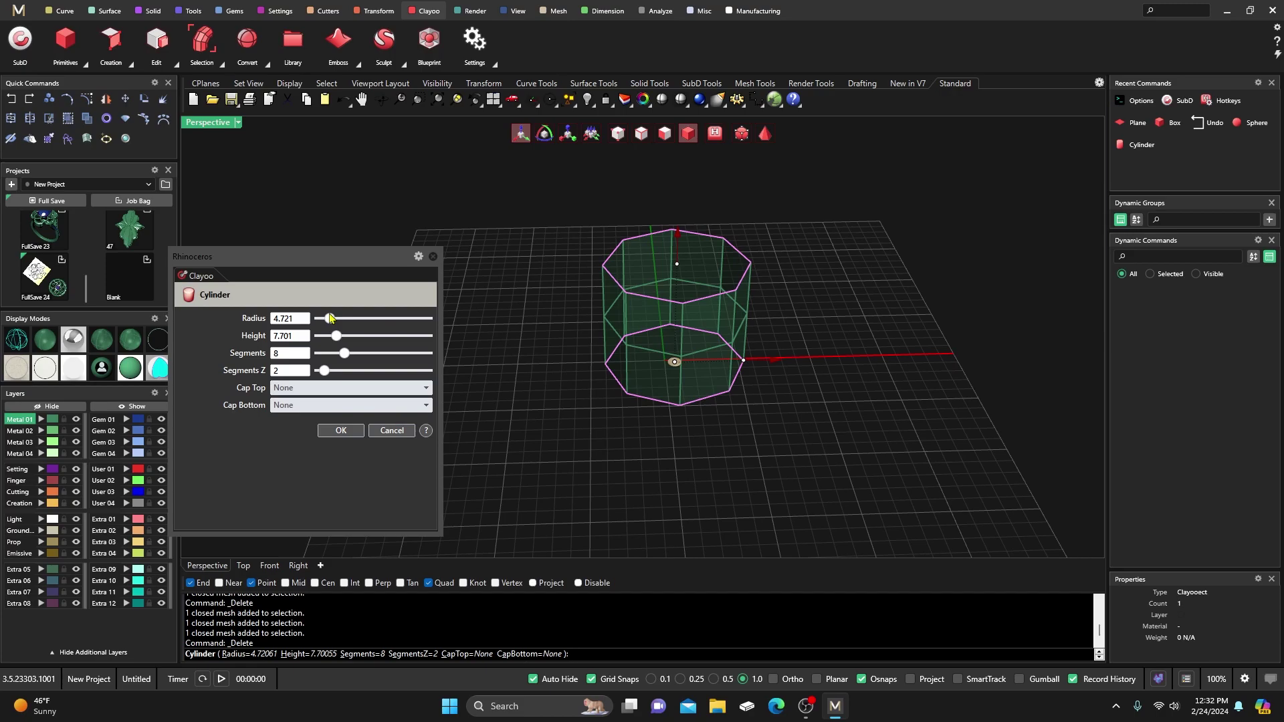
drag(329, 319, 338, 371)
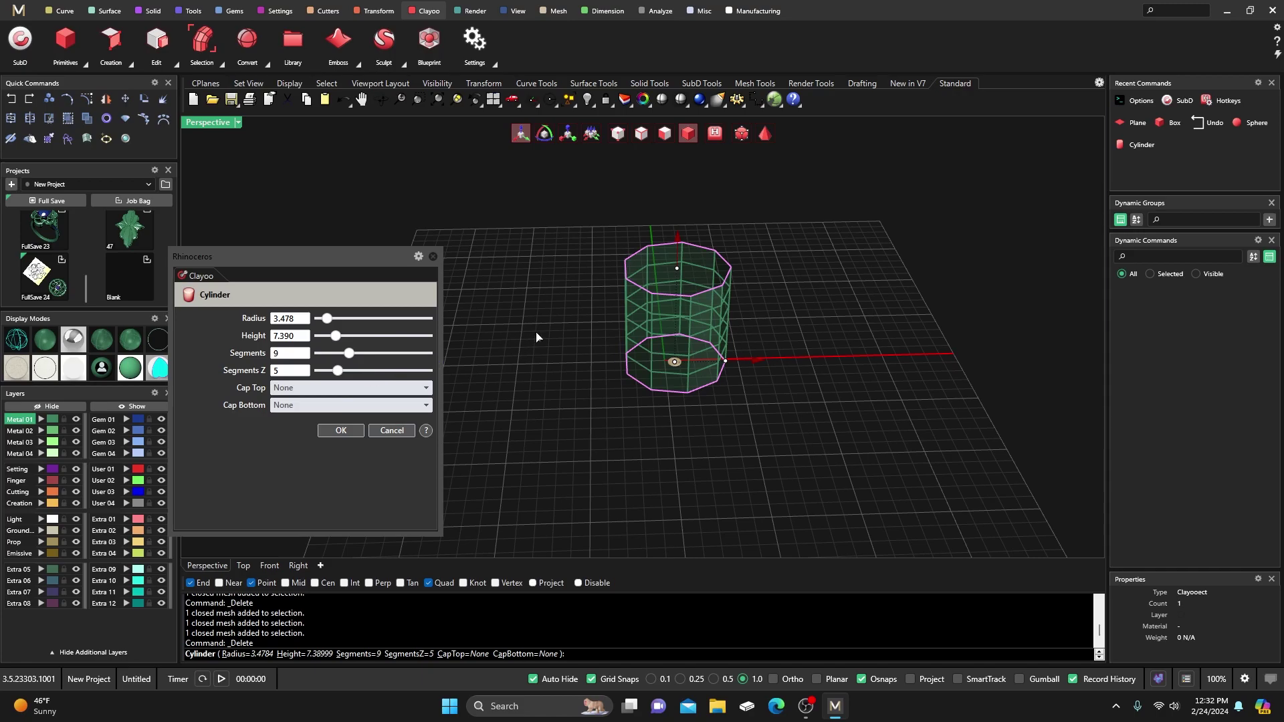
scroll(571, 348, up, 3)
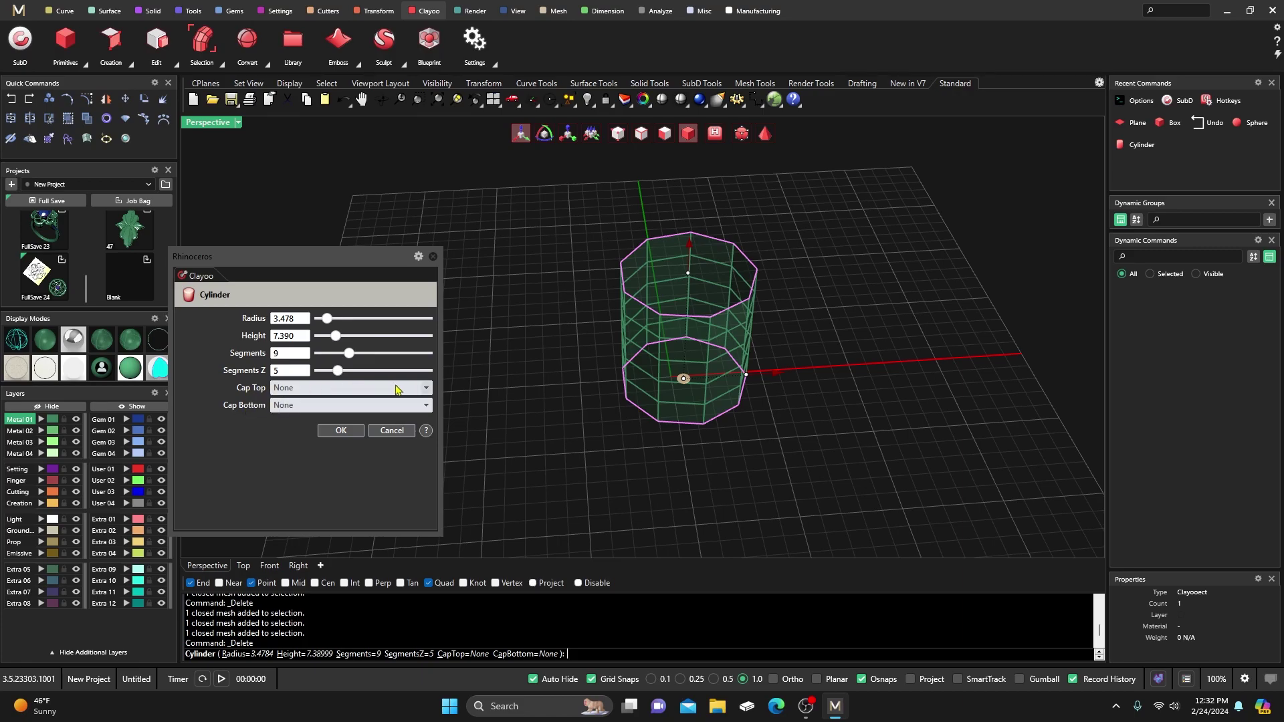
- Cap the cylinder's top as Polygonal and its bottom as Ngon, and switch to vertex selection mode
click(426, 389)
click(338, 416)
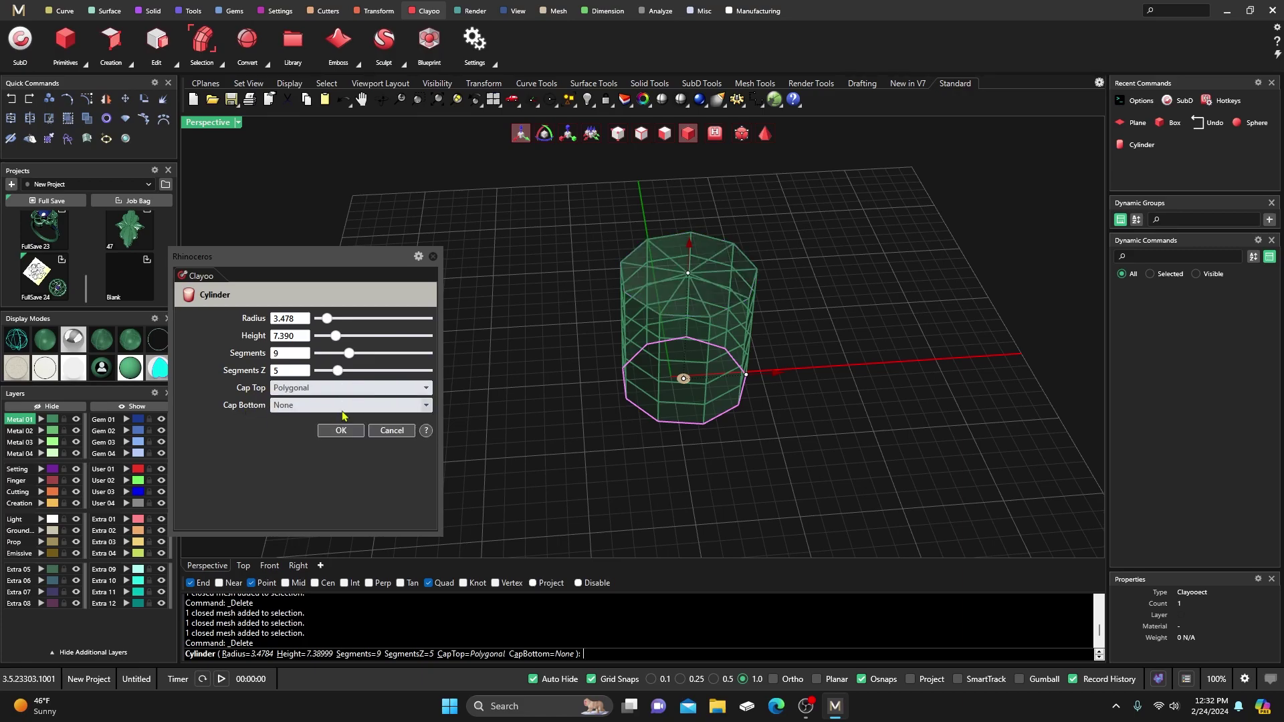
click(426, 406)
click(314, 446)
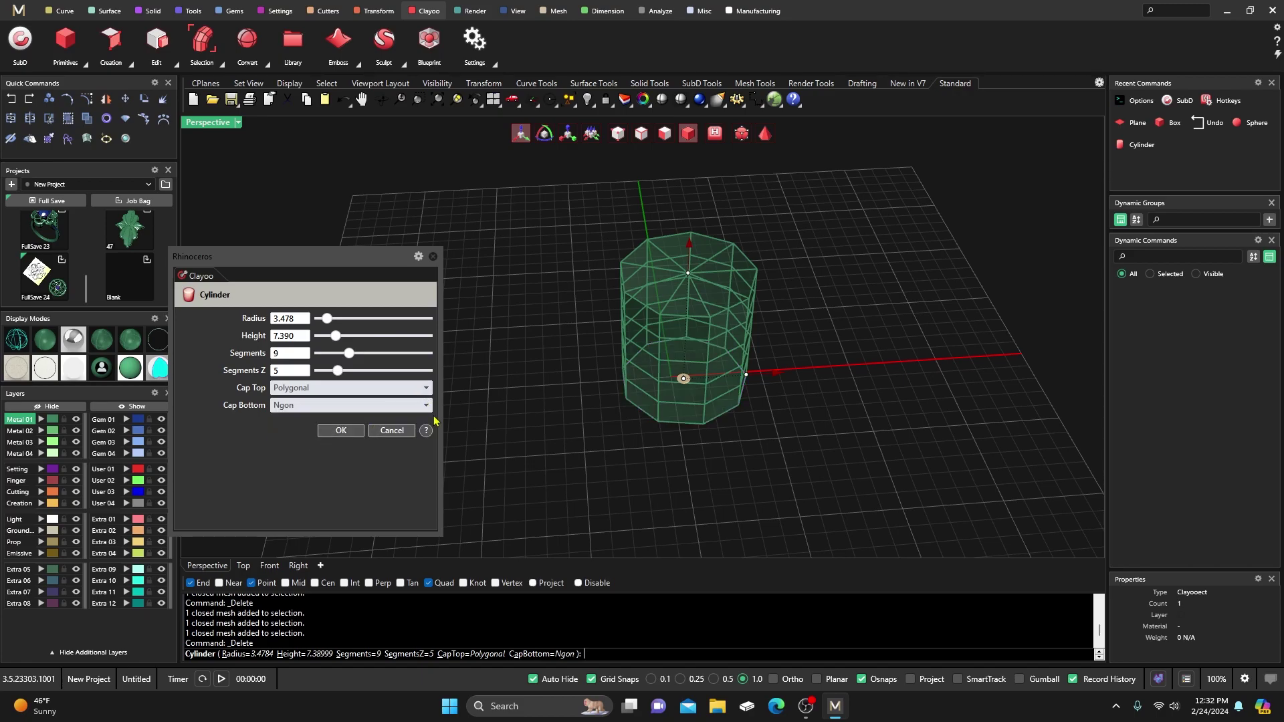
right_drag(552, 396, 572, 288)
scroll(710, 337, up, 4)
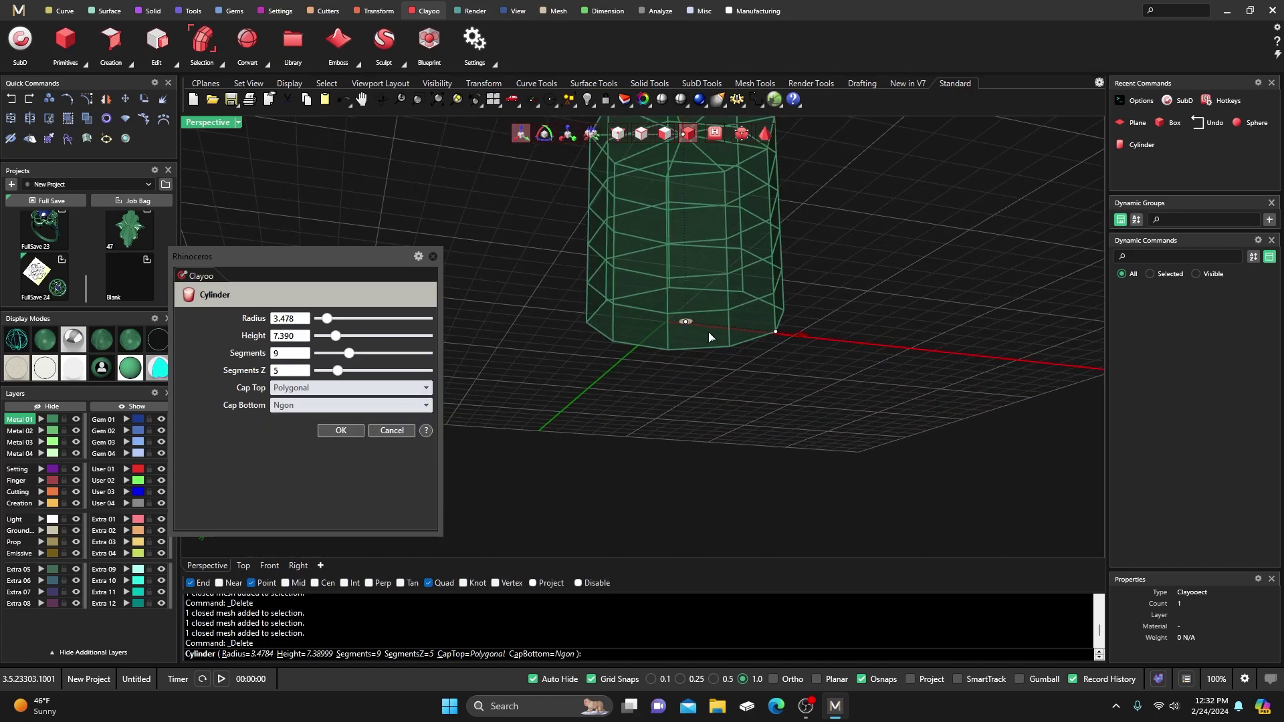
scroll(692, 335, down, 5)
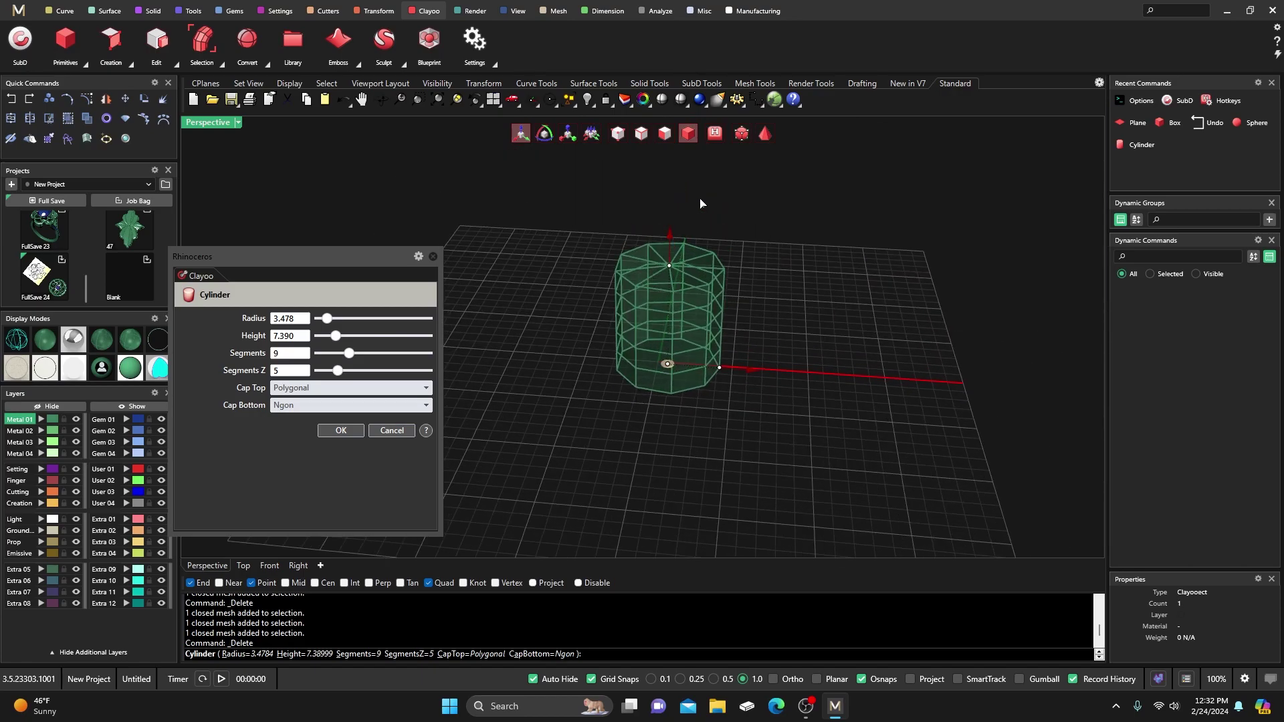
click(618, 134)
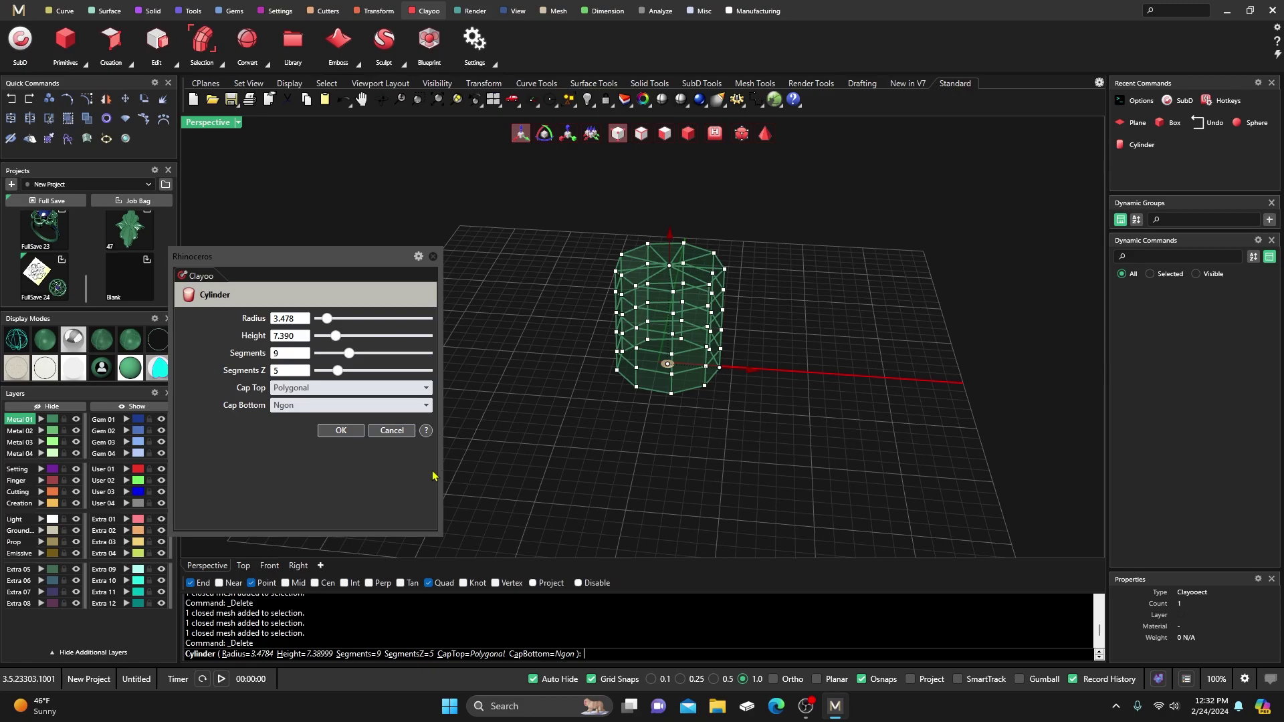
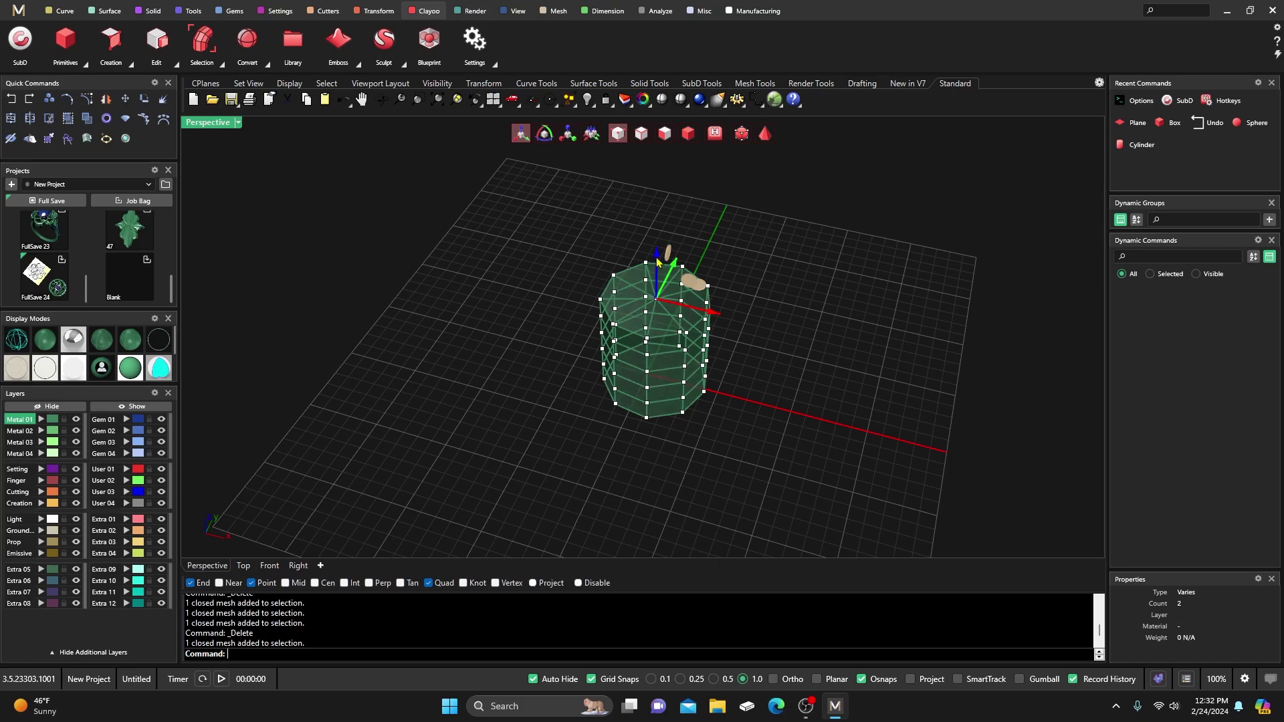
- Pull the centre vertex of the cylinder's top cap upward so the cap forms a cone-shaped point
right_drag(655, 219, 564, 347)
scroll(564, 347, down, 2)
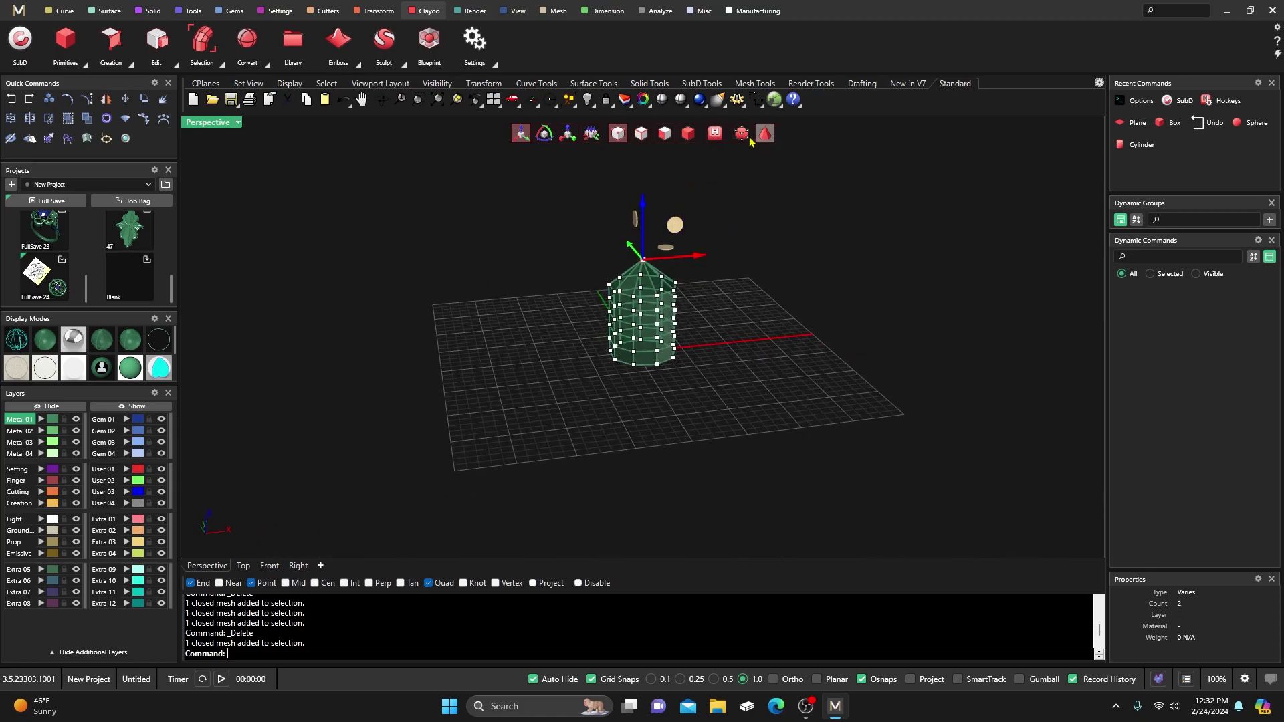
scroll(661, 260, up, 4)
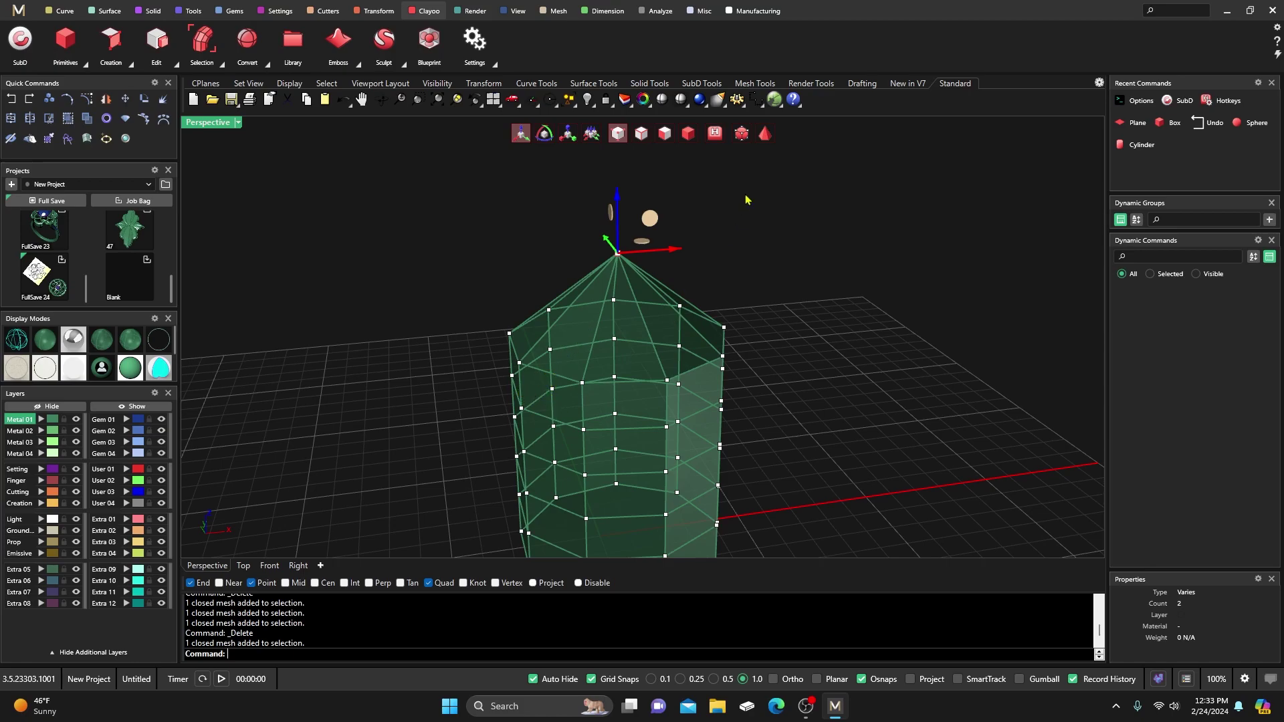
- Switch the cylinder from the faceted view to the smooth view, set the view mode to Cage, and inspect the pointed cap
click(765, 133)
right_drag(749, 249, 644, 308)
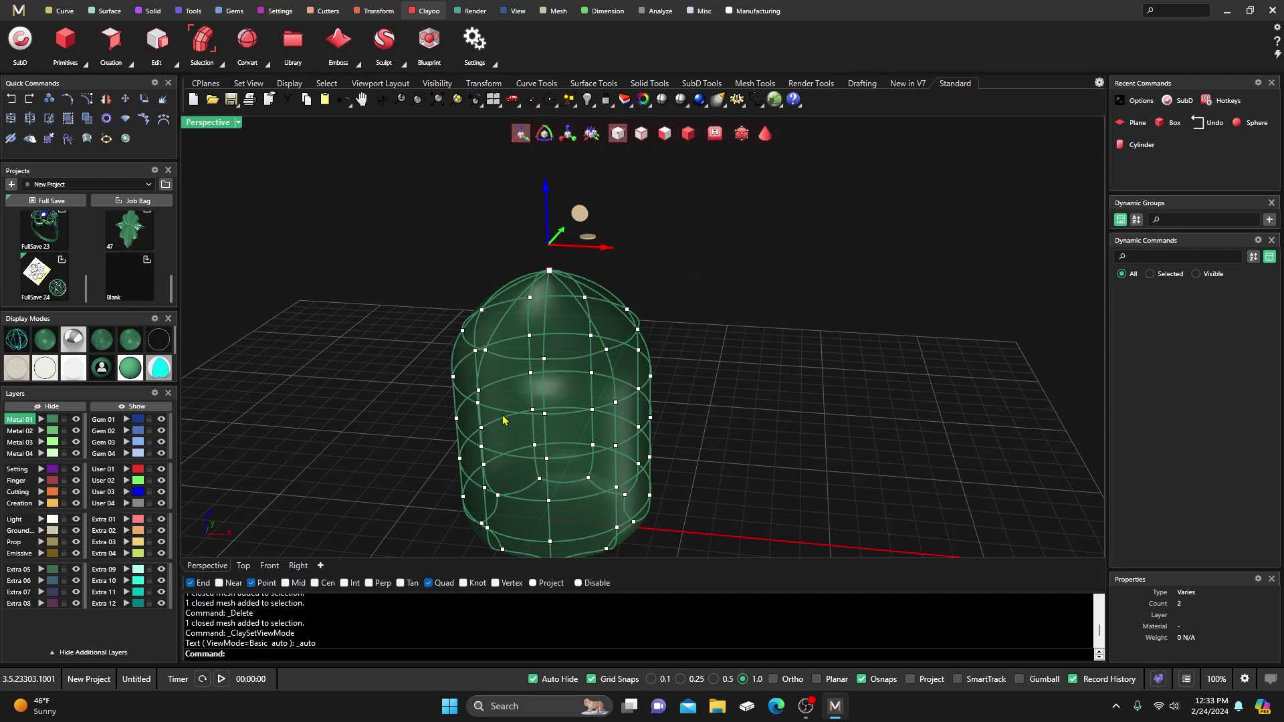
right_drag(504, 420, 498, 393)
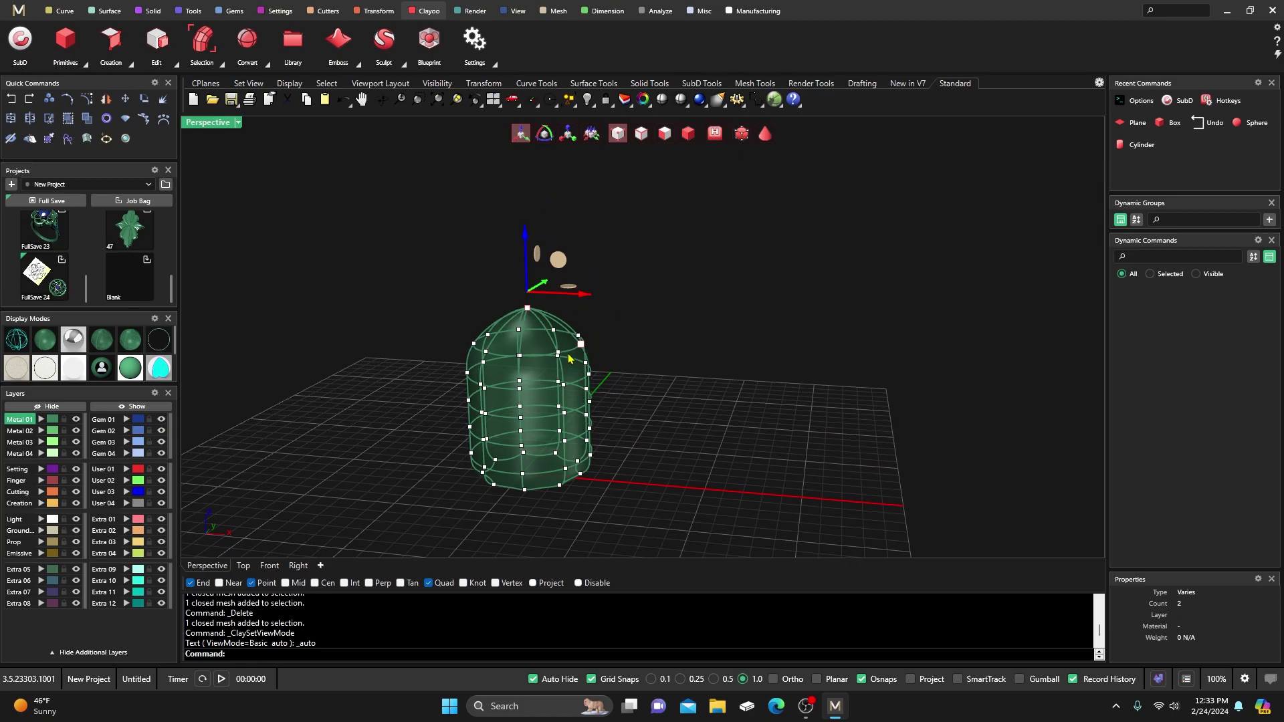
click(742, 133)
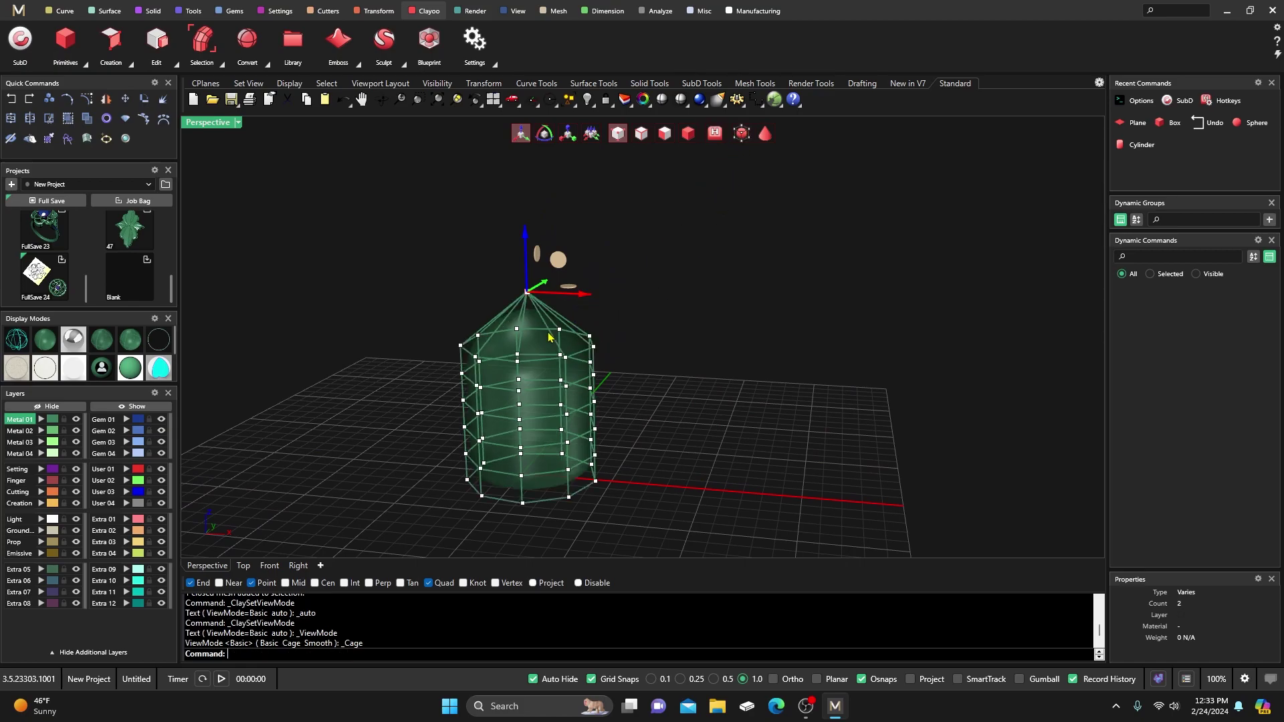
scroll(549, 337, up, 4)
right_drag(557, 333, 532, 310)
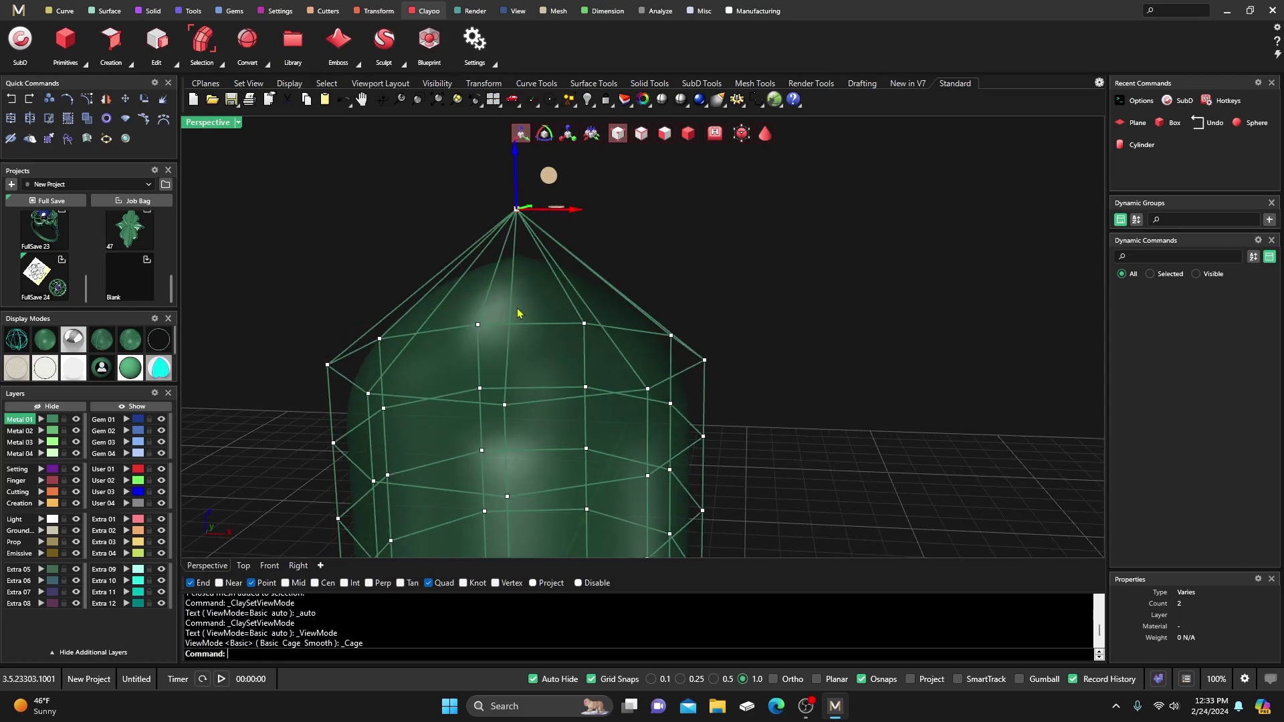
scroll(472, 321, down, 4)
right_drag(484, 348, 395, 366)
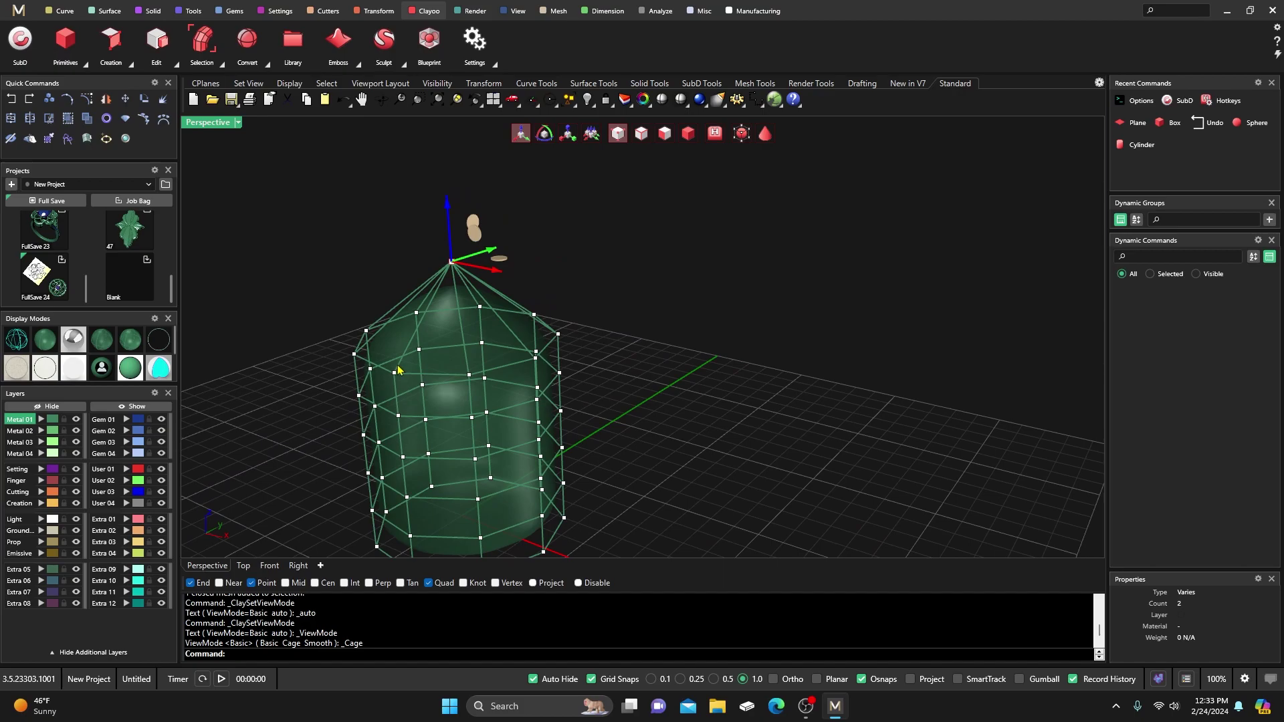
- Select one vertex on the cylinder's upper rim and pull it outward along its normal
scroll(362, 364, up, 2)
click(353, 352)
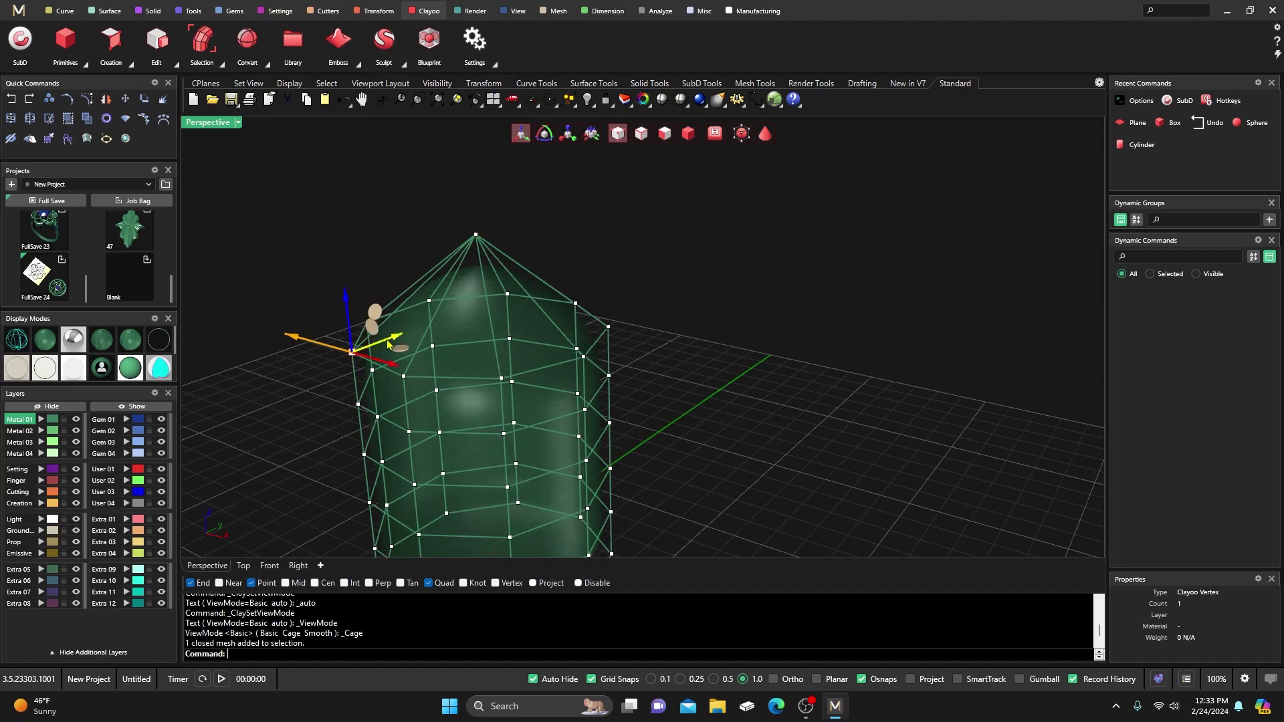
drag(299, 338, 239, 298)
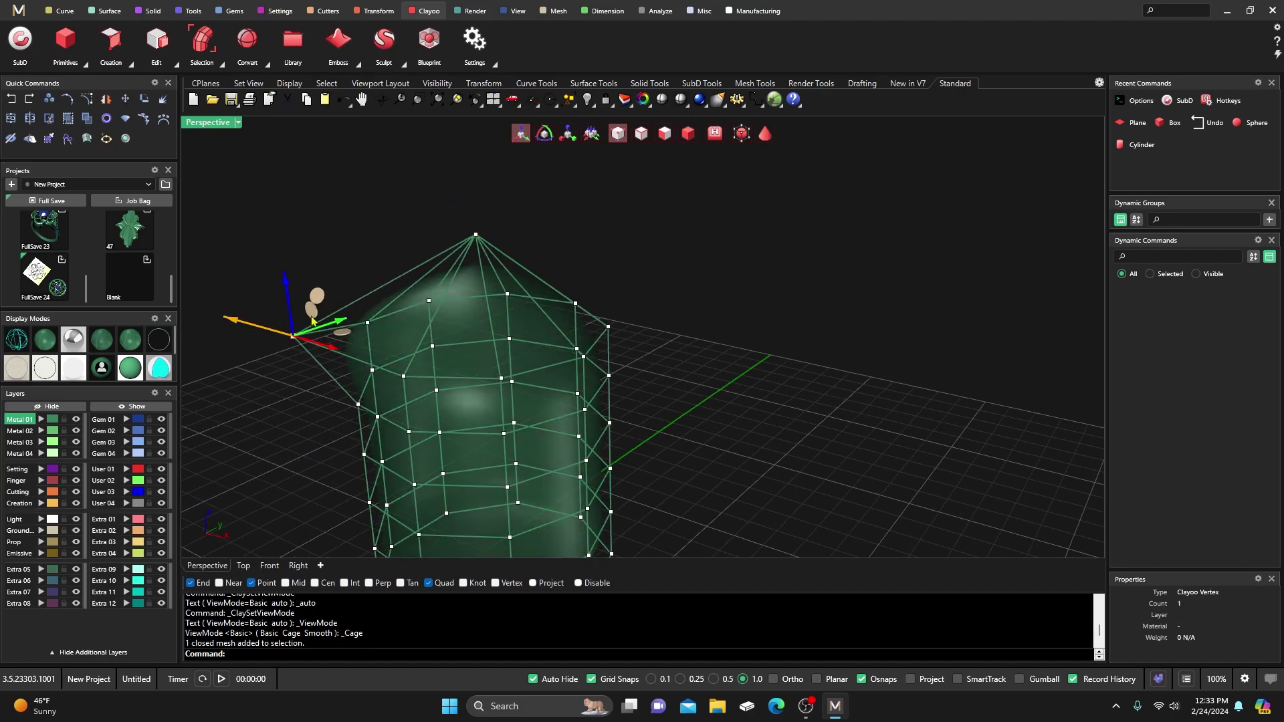
- Compare two shaded display modes and keep the one that shows the cage lines over the opaque body
scroll(378, 343, up, 4)
right_drag(440, 349, 401, 267)
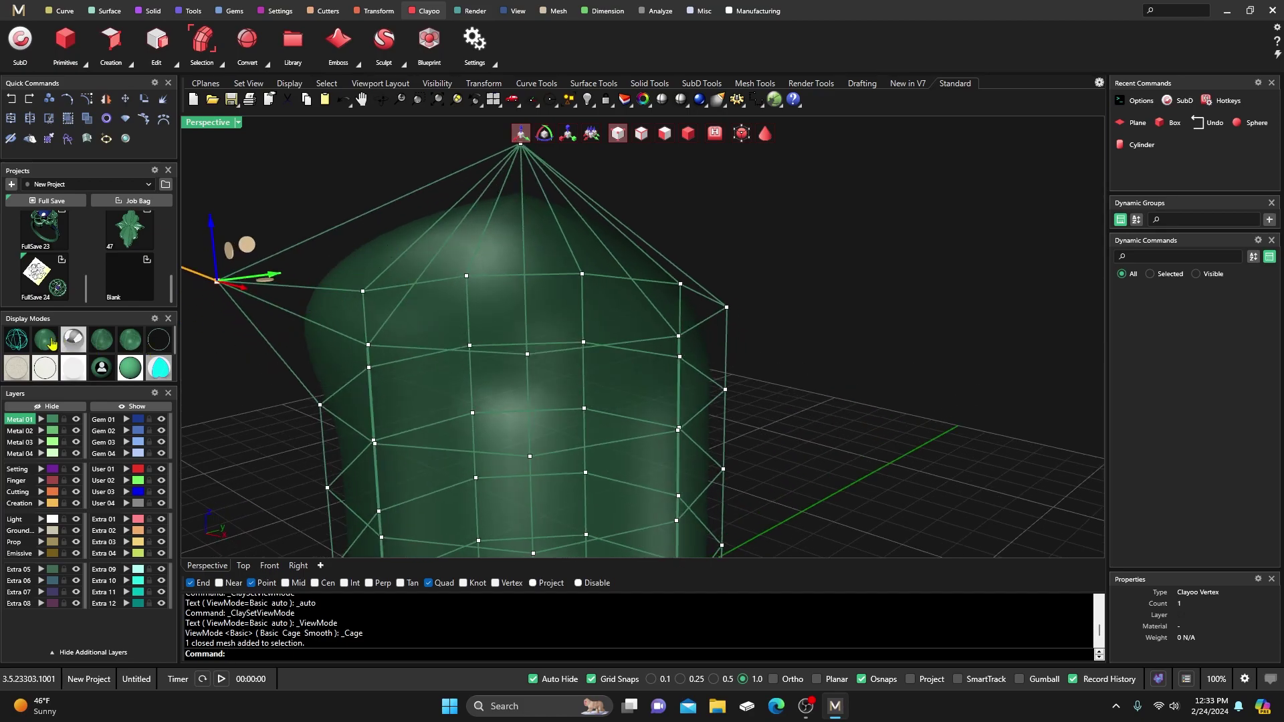
click(52, 344)
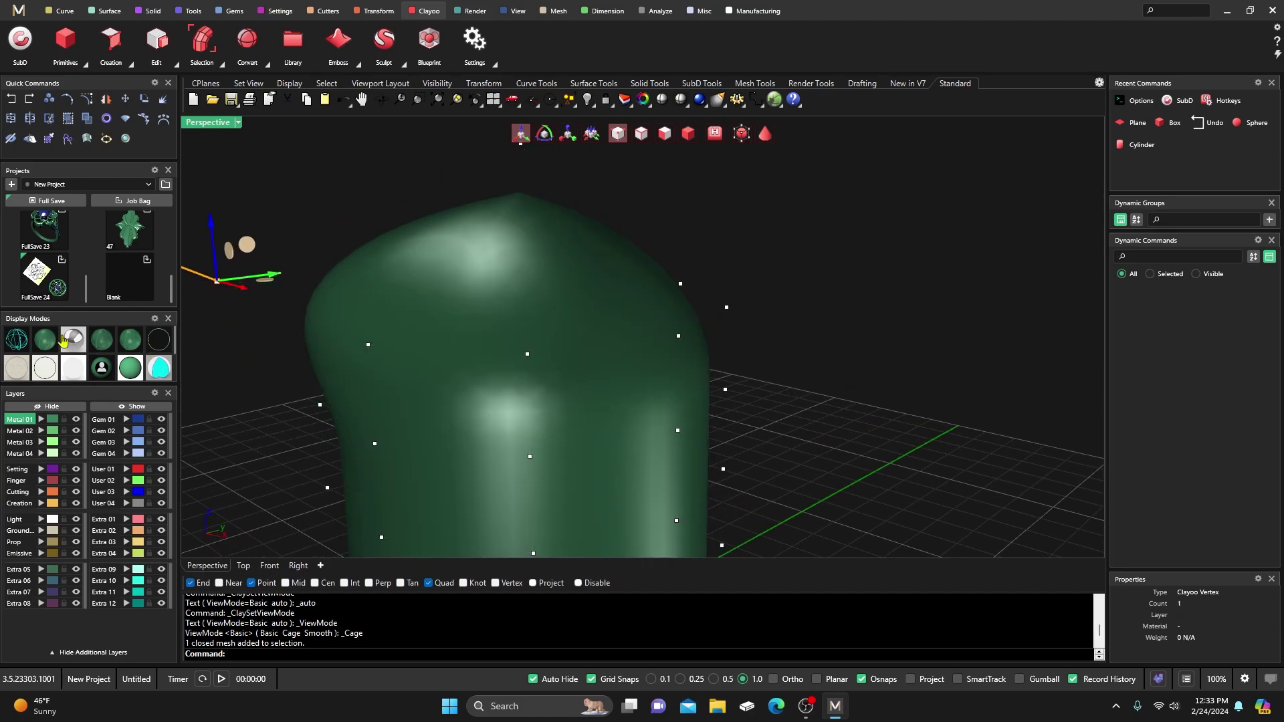
click(128, 347)
scroll(477, 343, down, 3)
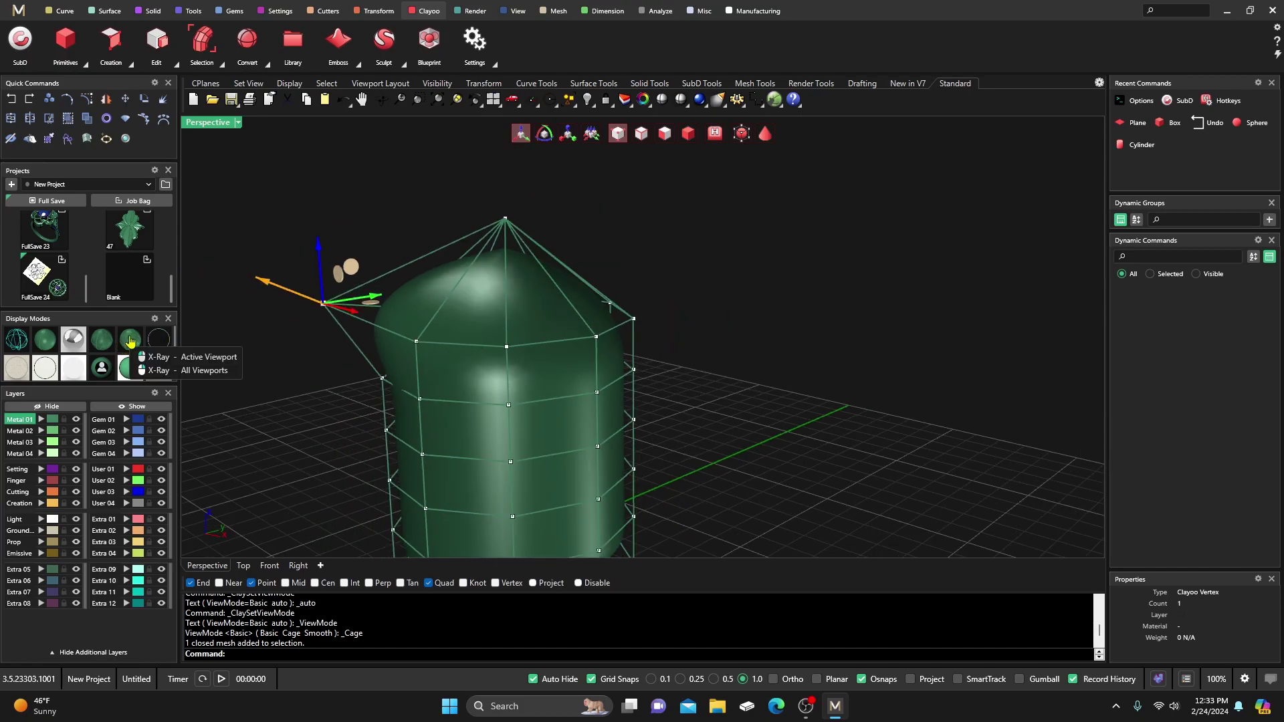
- Pull a second-row cage vertex on the opposite side of the cylinder outward along its normal and inspect the bulge
click(634, 369)
drag(687, 376, 770, 376)
scroll(654, 375, up, 3)
scroll(654, 375, up, 3)
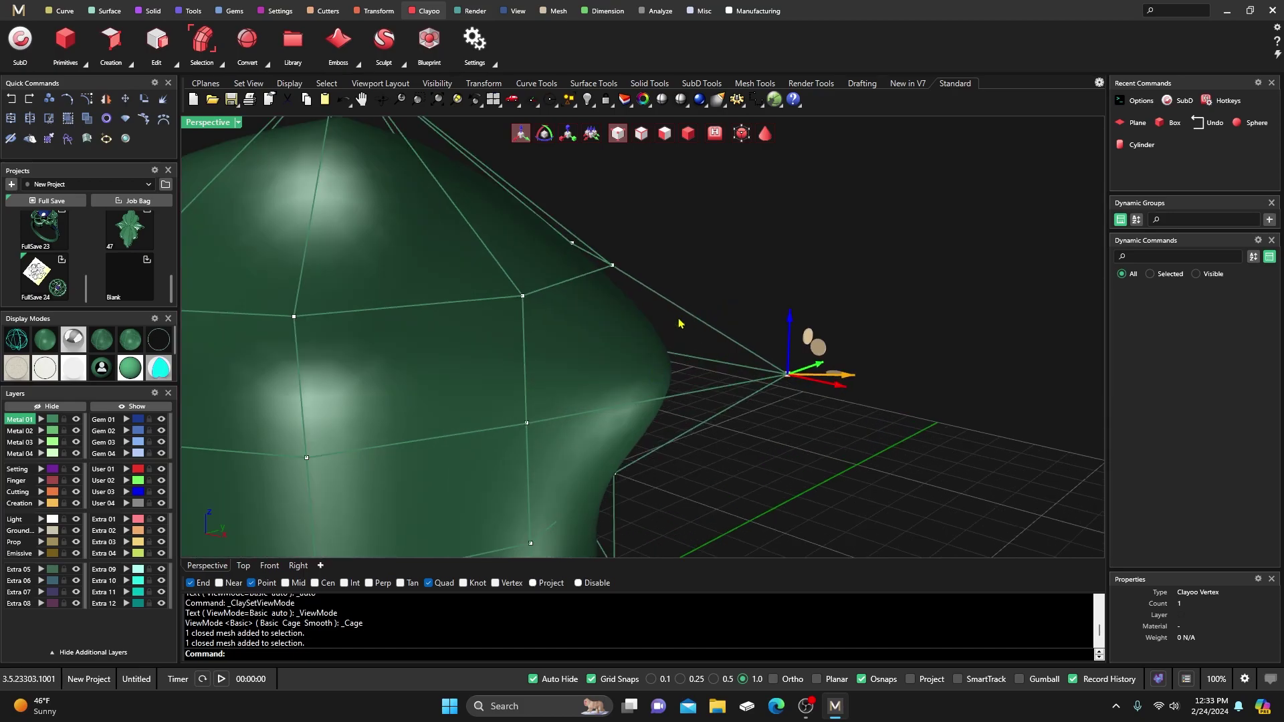
scroll(734, 376, down, 5)
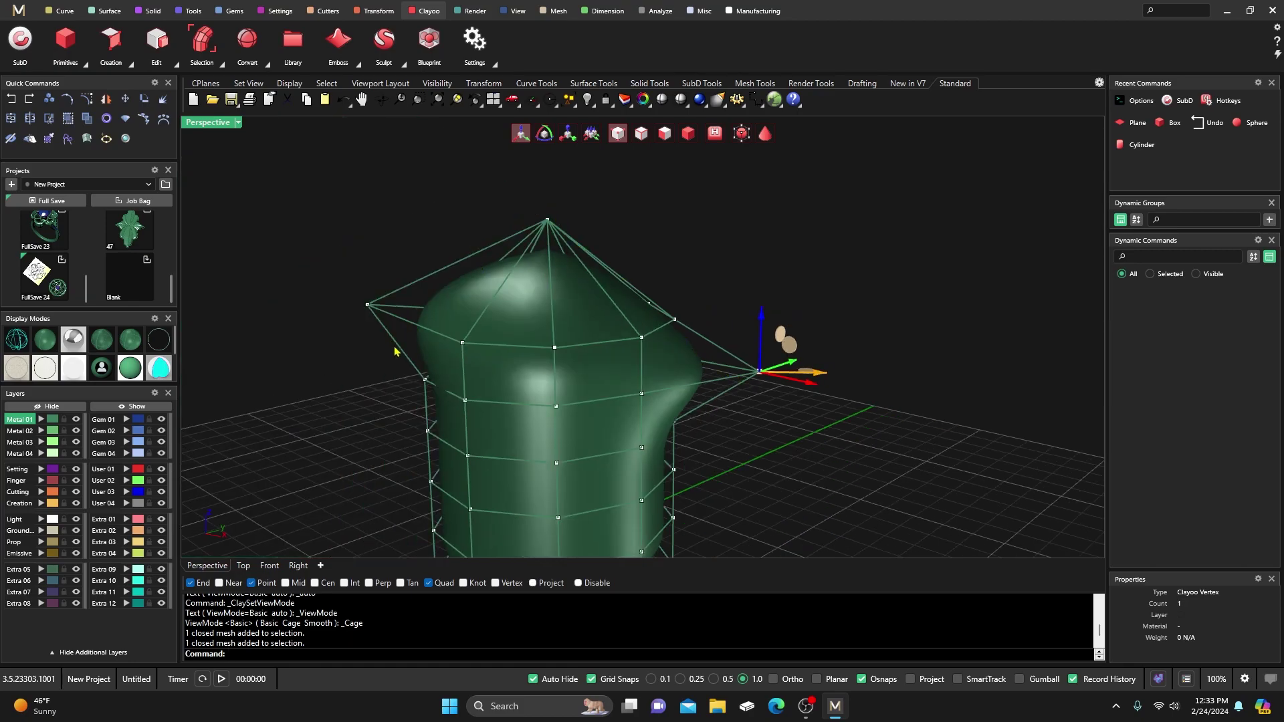
- Switch to edge selection mode and pull the cage edge above the new bulge outward and upward along its normal
click(640, 134)
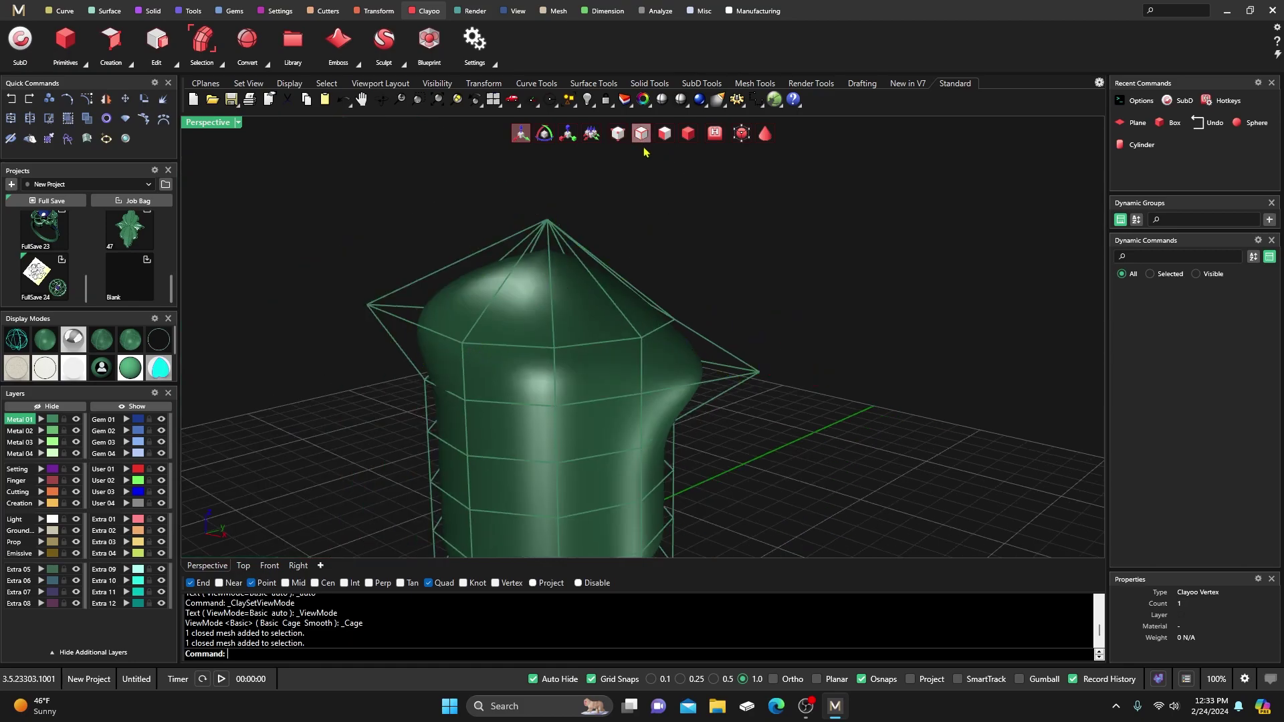
click(722, 353)
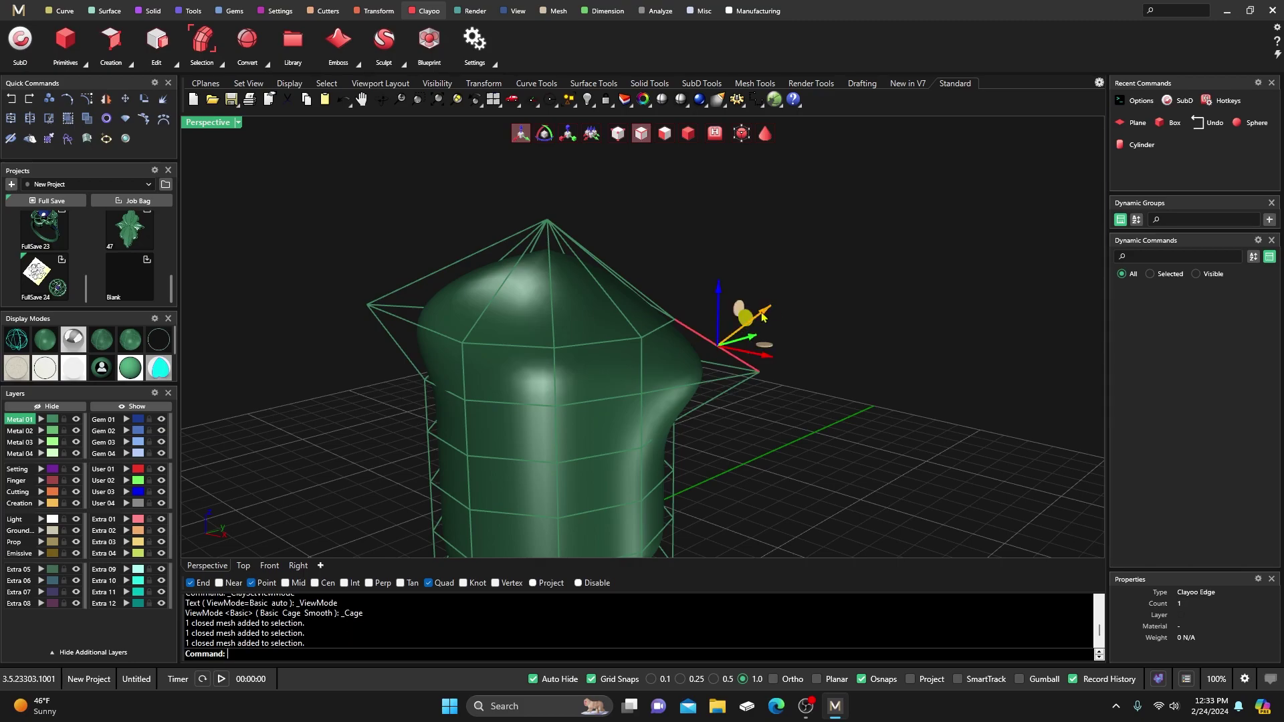
drag(774, 311, 827, 266)
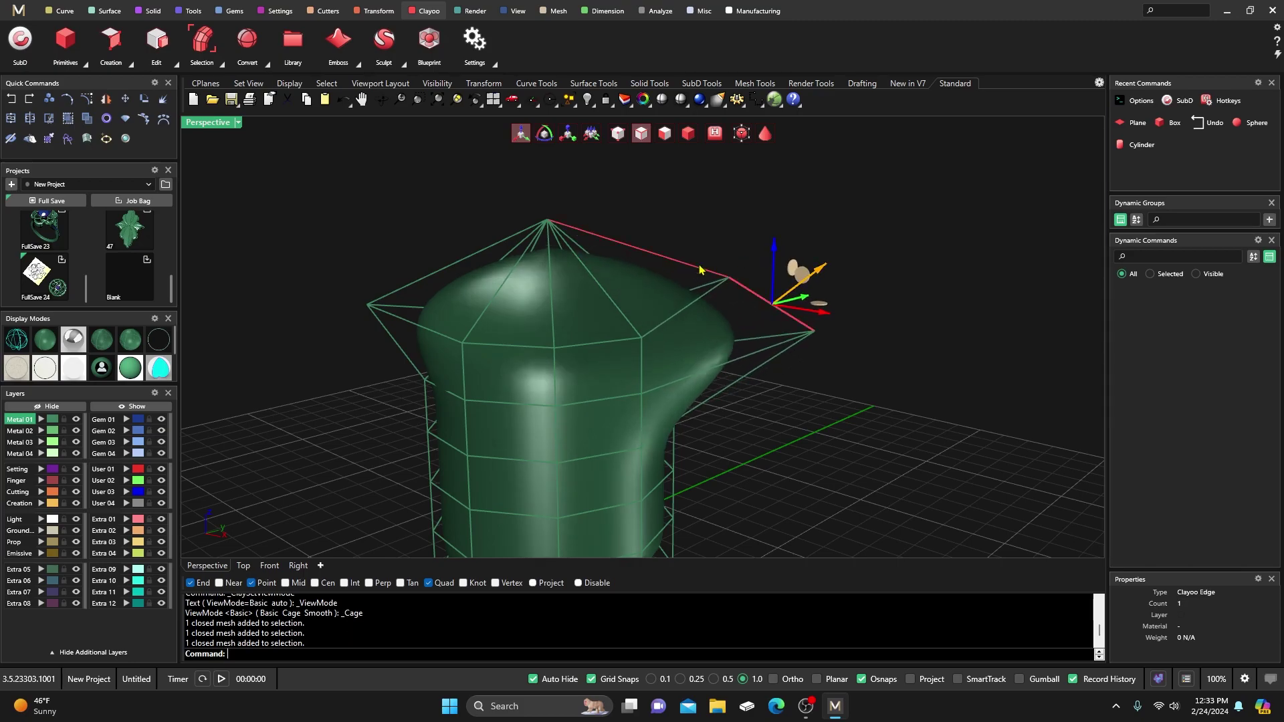
scroll(680, 273, down, 8)
right_drag(665, 291, 536, 372)
scroll(613, 401, up, 3)
scroll(614, 393, down, 4)
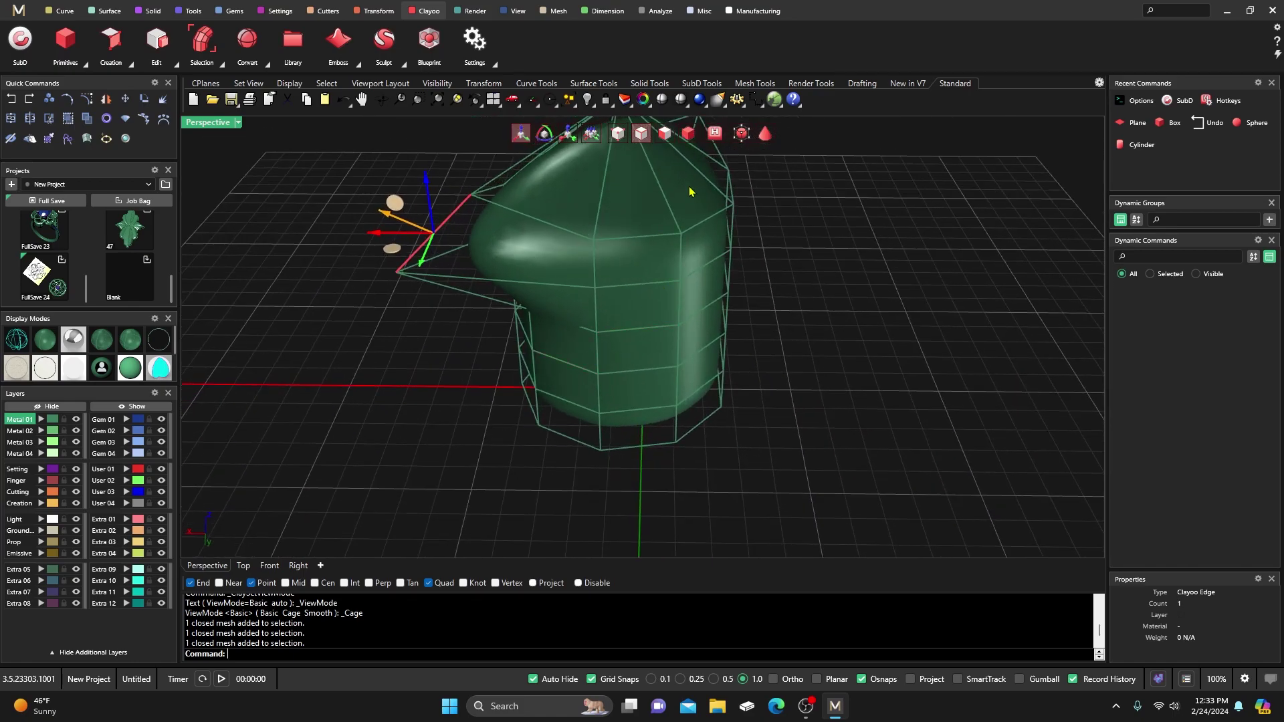
- Switch to face selection mode and select the ring of faces around the cylinder just above its base
click(659, 135)
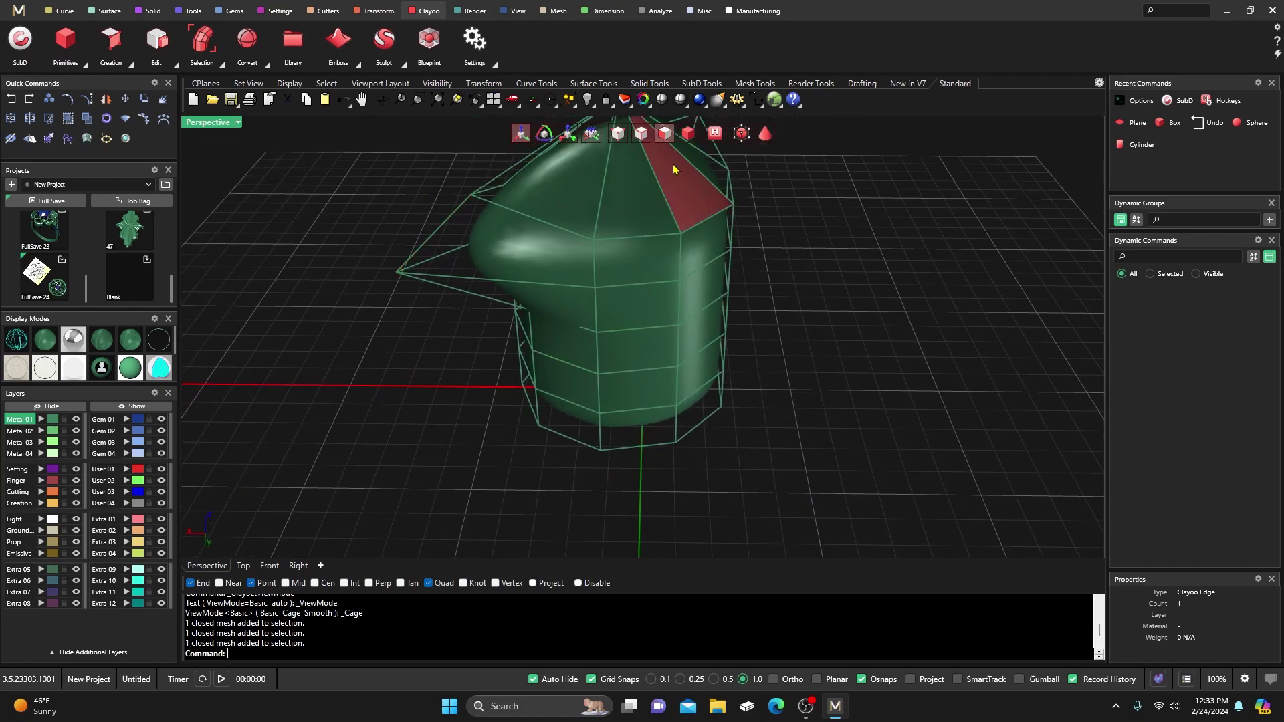
click(645, 389)
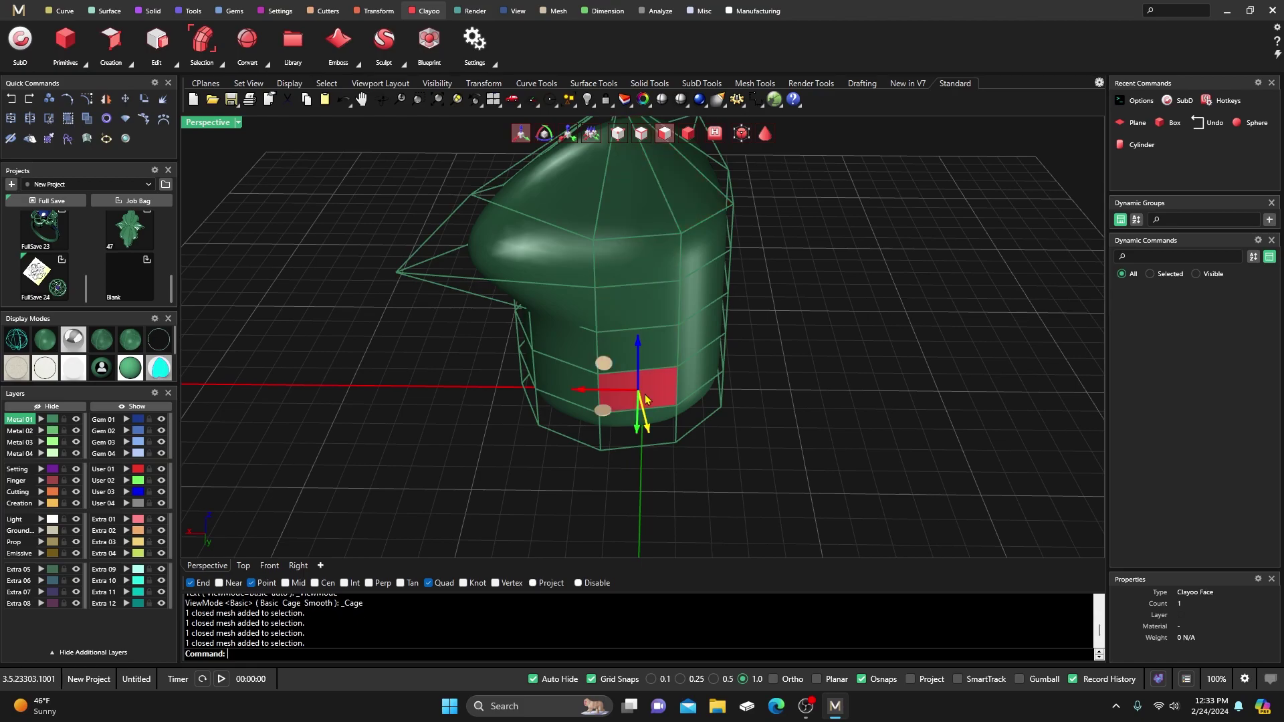
double_click(566, 379)
right_drag(566, 379, 633, 203)
- Switch the gumball to scaling, enlarge the selected face ring horizontally into a wide flange, and clear the selection
click(568, 135)
scroll(597, 388, down, 3)
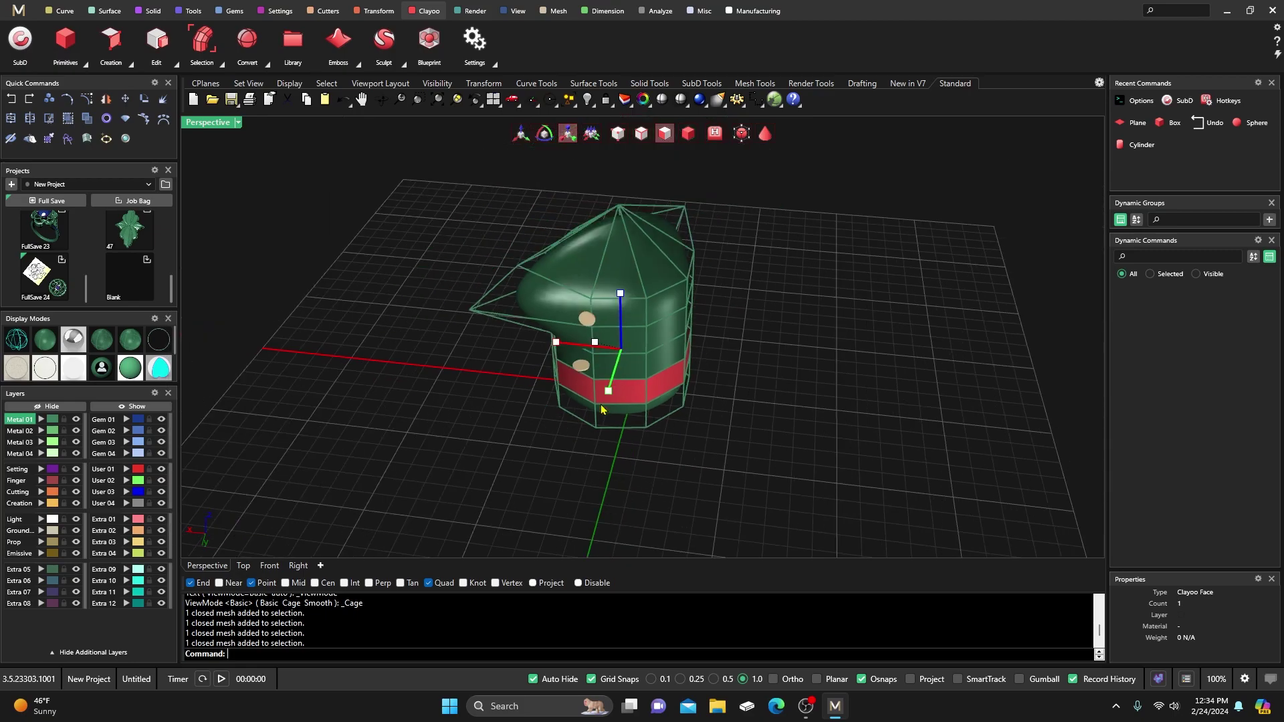
right_drag(599, 388, 614, 450)
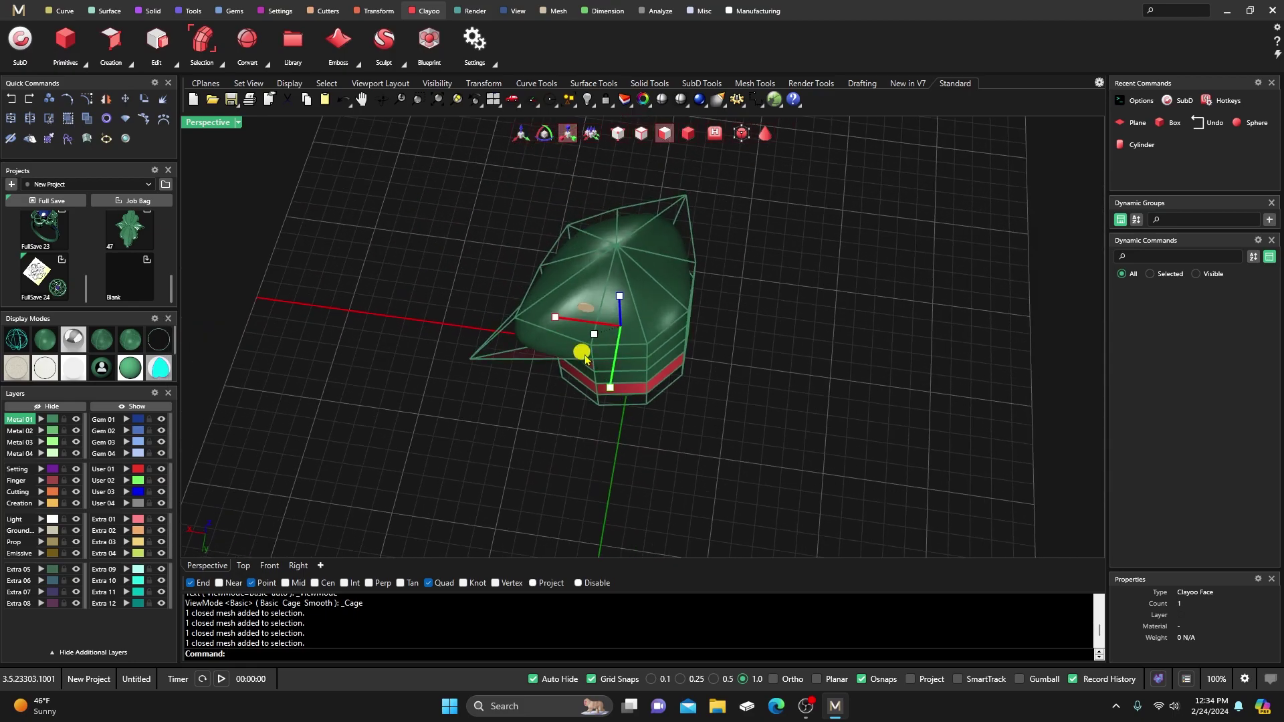
drag(583, 355, 566, 410)
right_drag(487, 489, 561, 373)
click(430, 398)
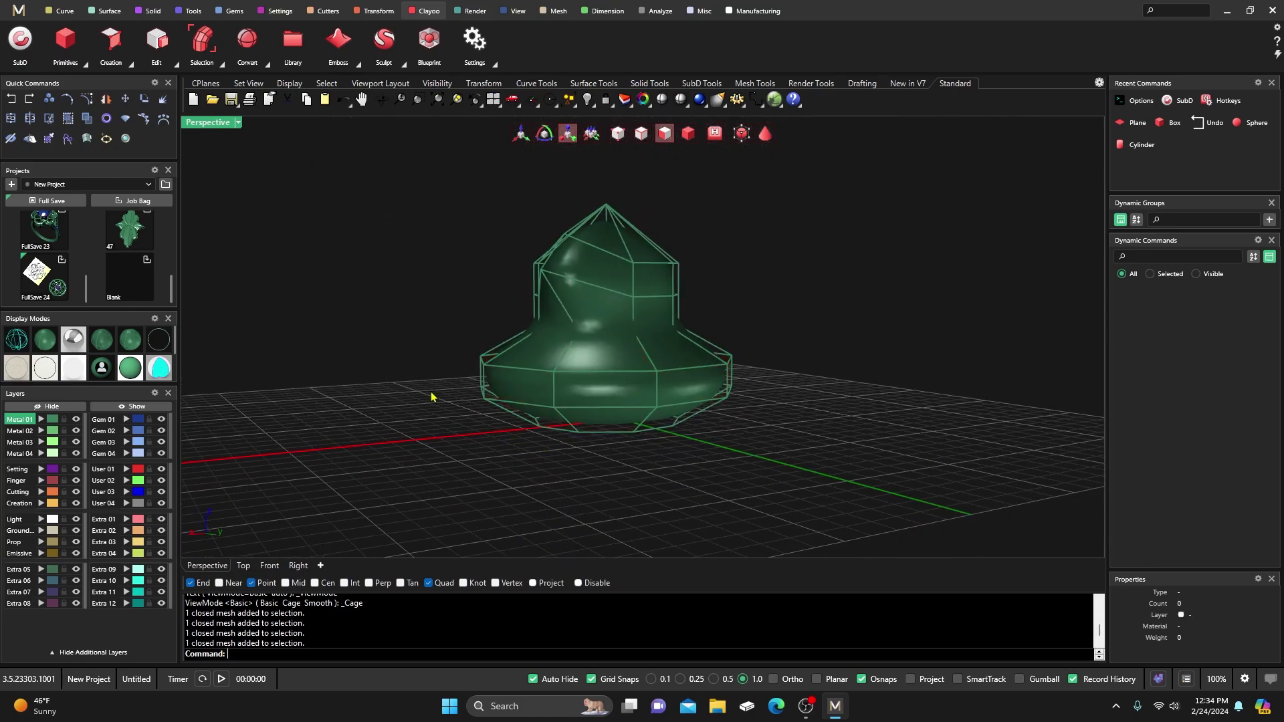
- Inspect the edited shape, switch to object selection mode, and delete the whole object
right_drag(430, 399, 646, 329)
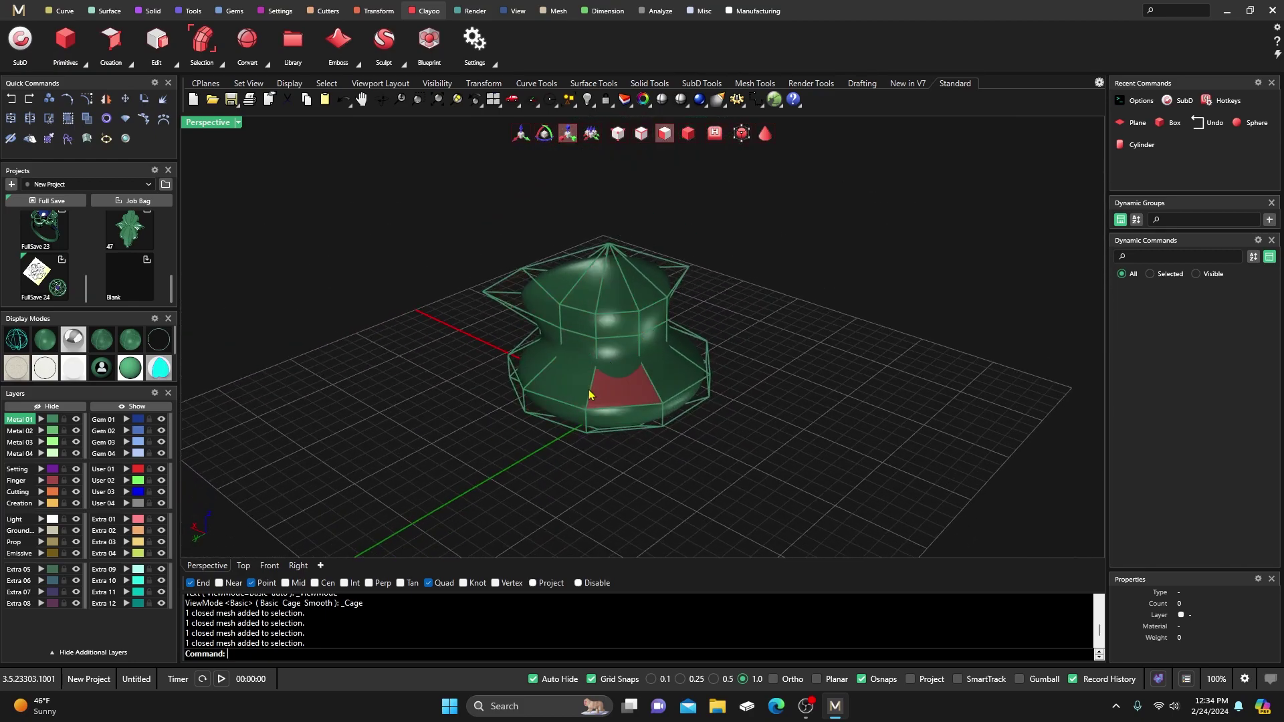
right_drag(593, 429, 492, 323)
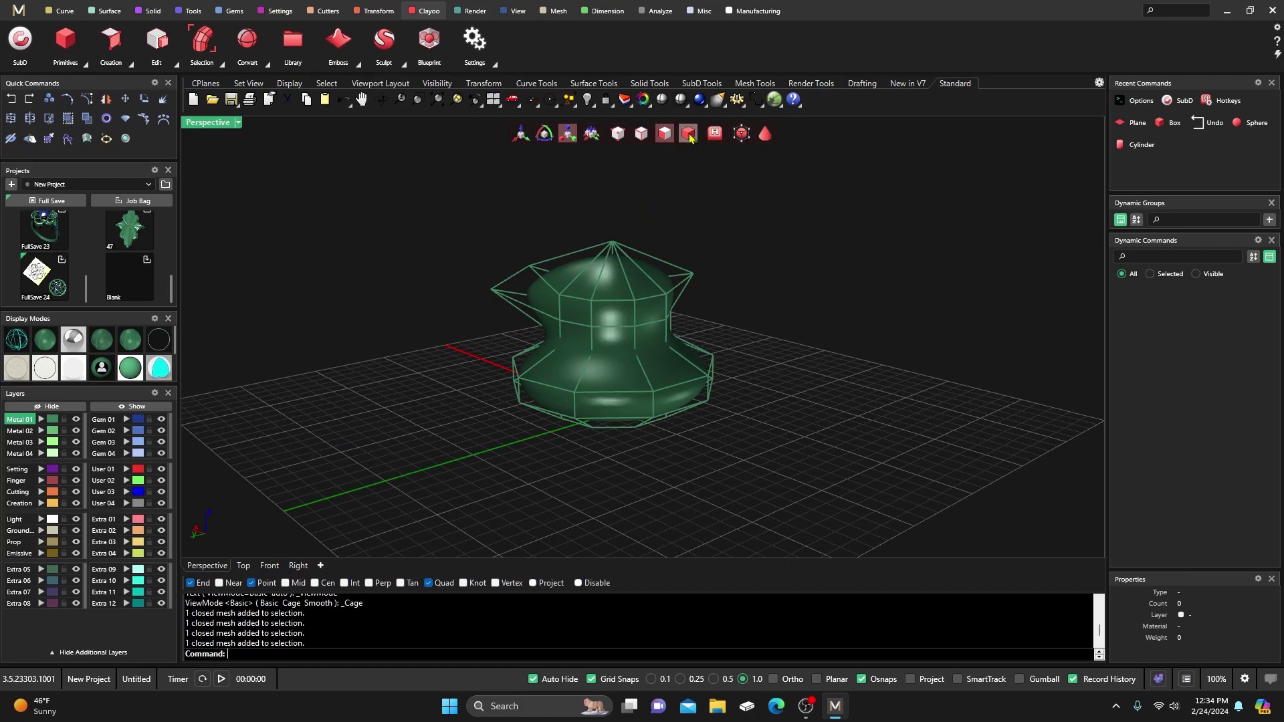
click(593, 288)
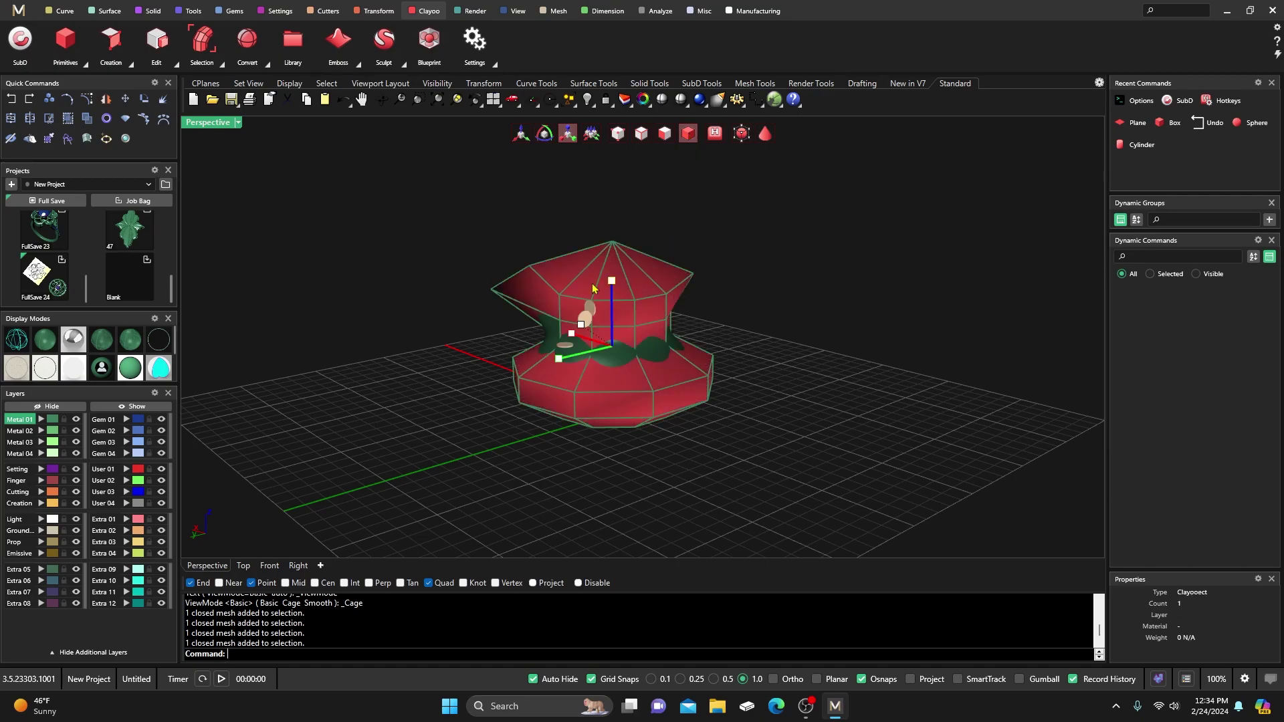
key(Delete)
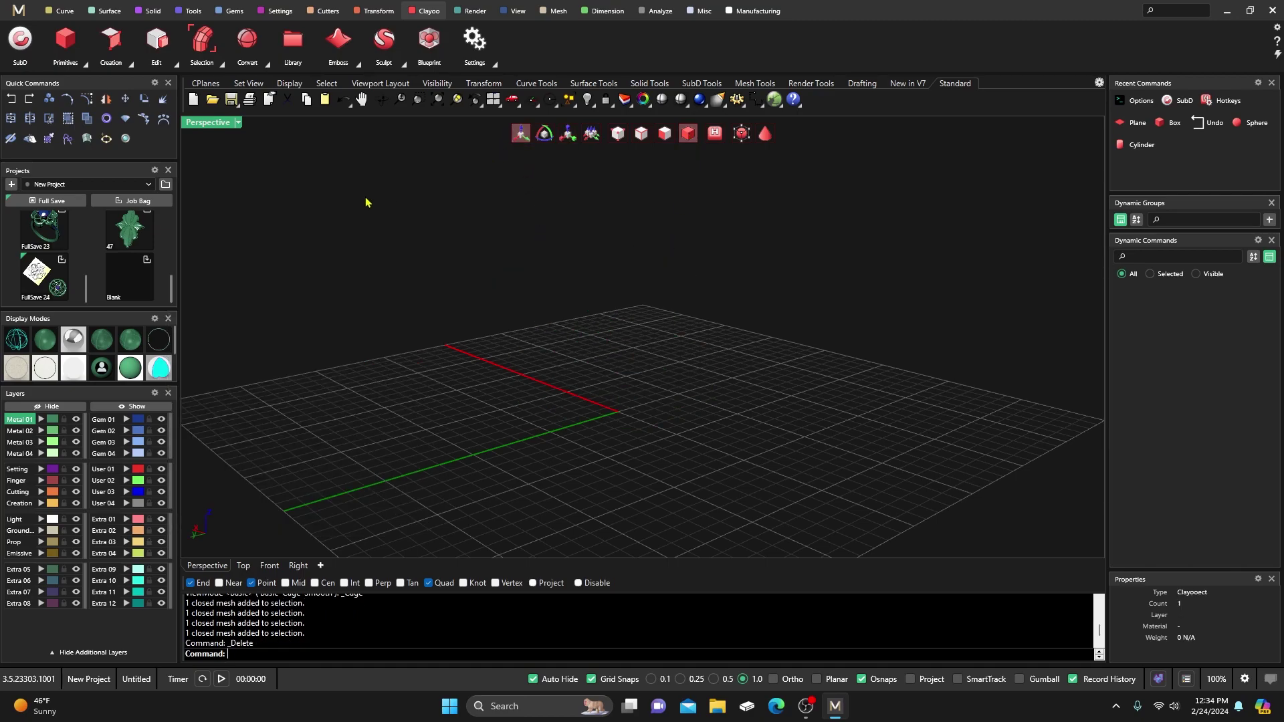
- Start a Clayoo Torus primitive, move its settings dialog aside, and bring the torus preview into close view
click(84, 64)
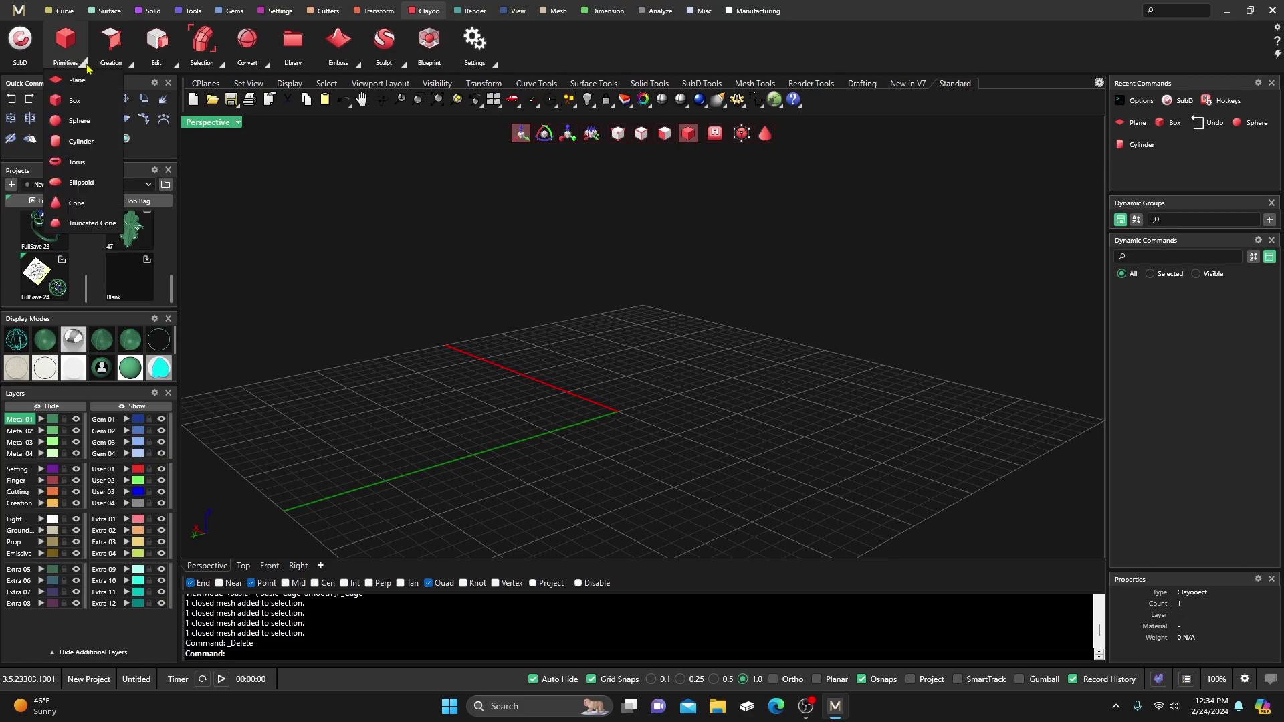
click(77, 162)
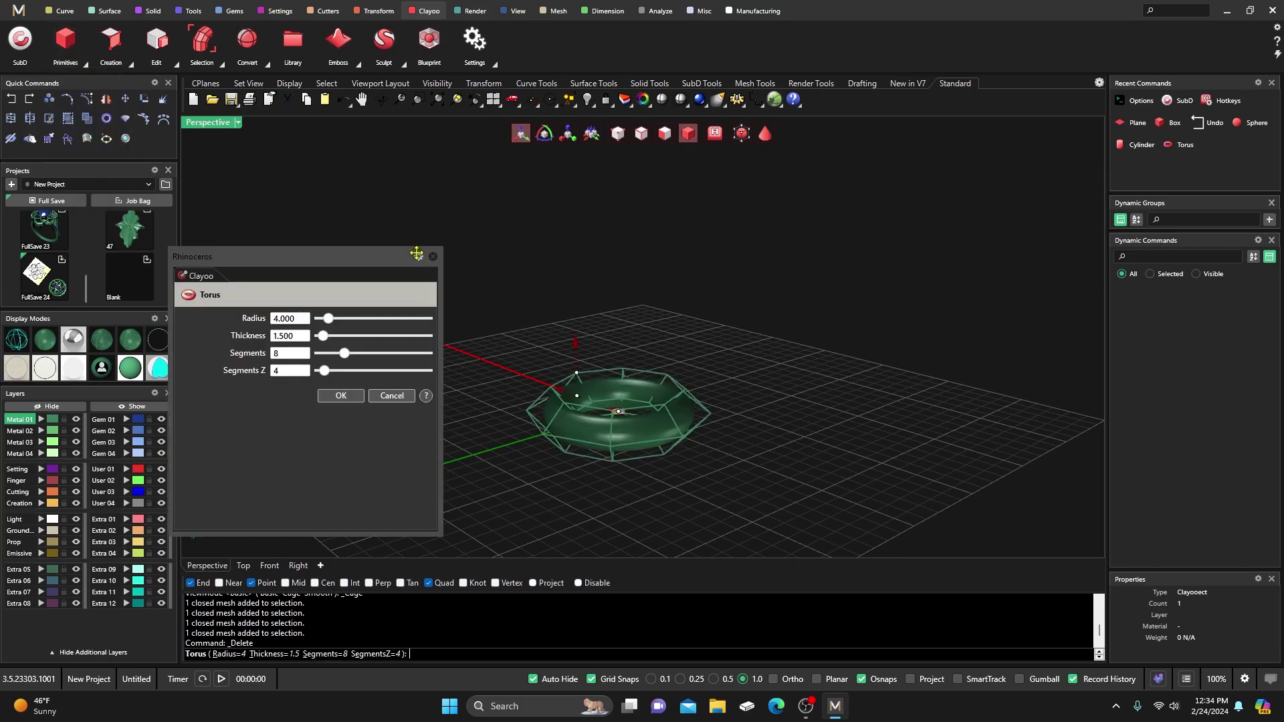
drag(336, 261, 274, 208)
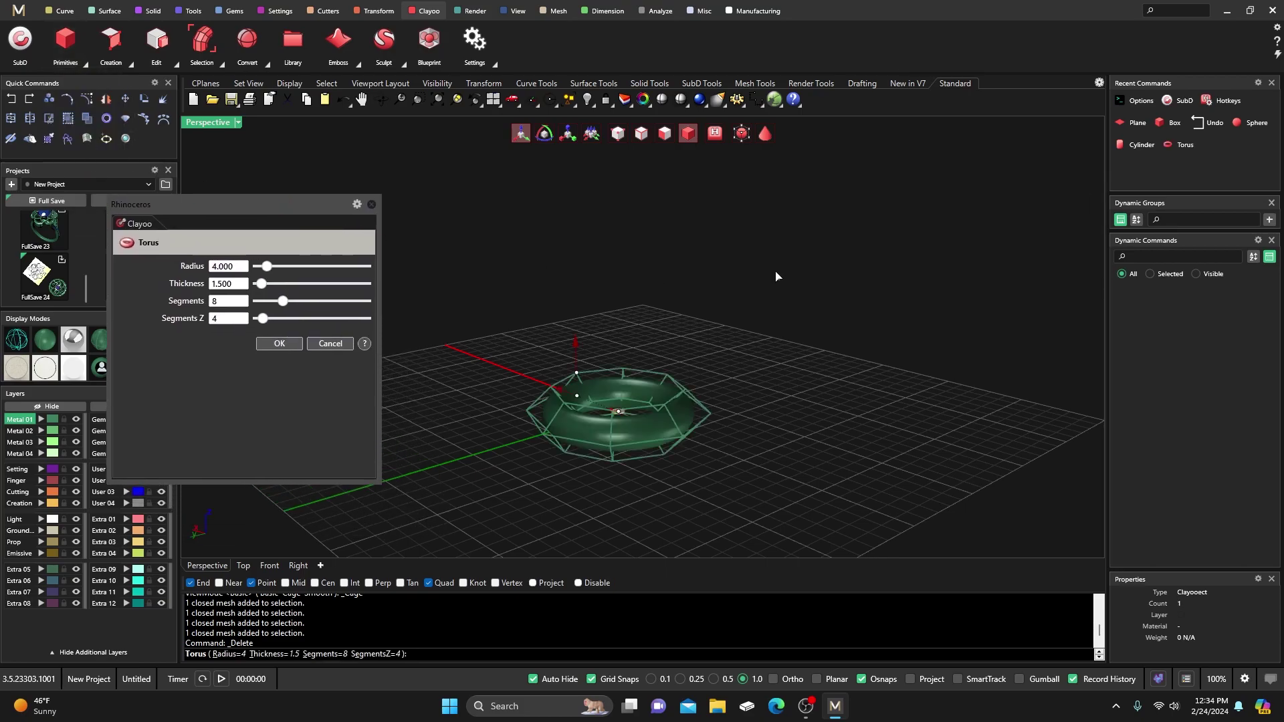
scroll(732, 272, down, 6)
right_drag(711, 269, 632, 365)
scroll(701, 338, up, 3)
scroll(629, 365, up, 2)
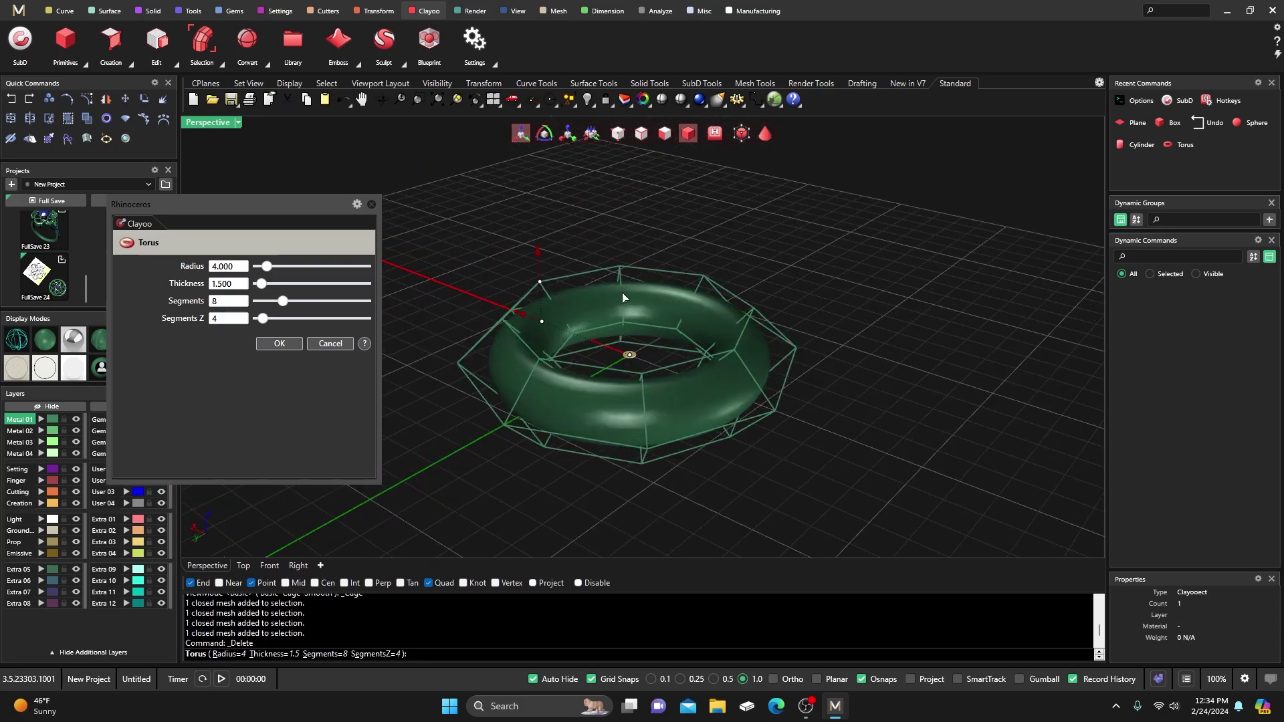
scroll(622, 293, down, 2)
drag(630, 347, 654, 360)
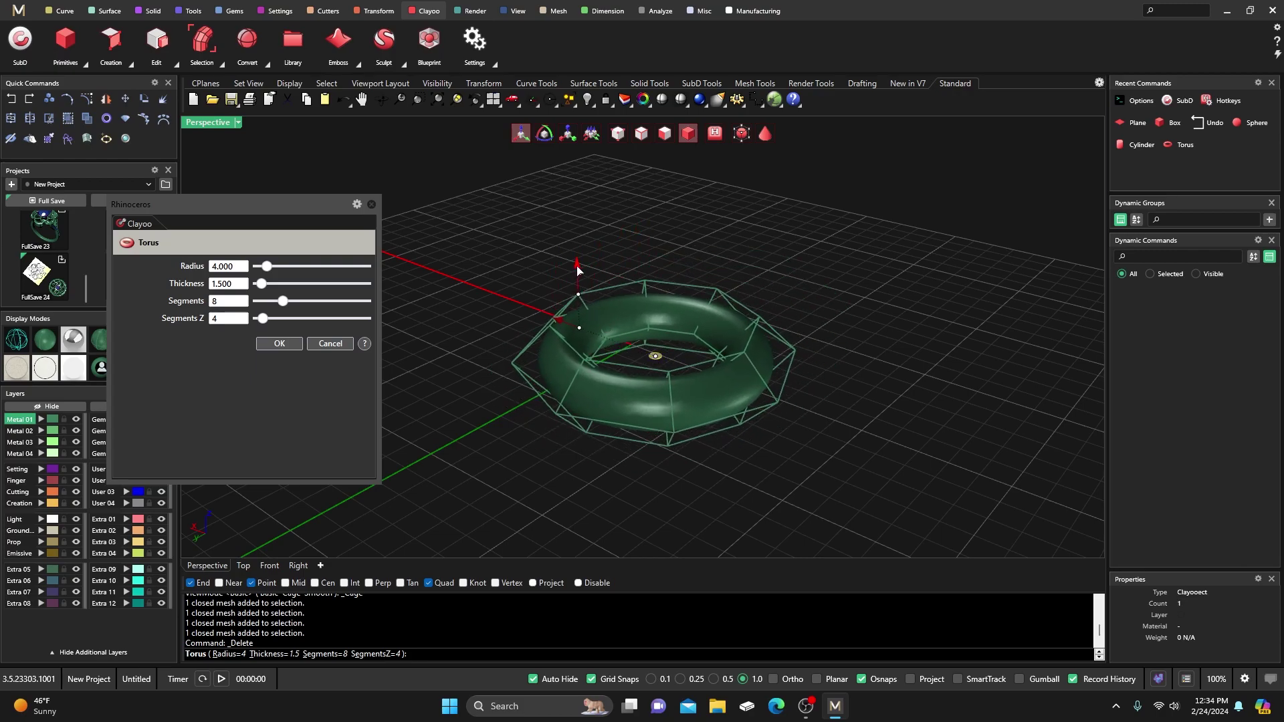
- Set the torus to radius about 5.890, thickness about 2.796, 10 segments and 11 Z segments, and display it in the faceted Basic view
drag(577, 269, 575, 248)
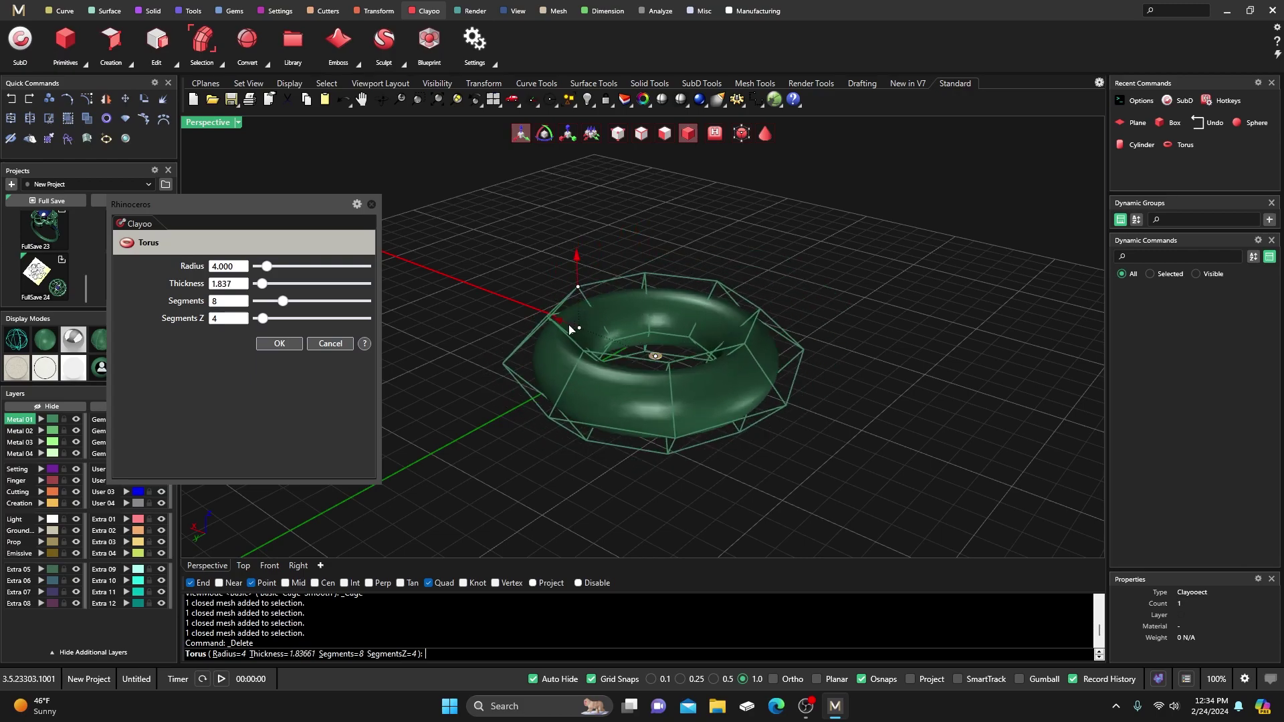
drag(556, 326, 537, 314)
drag(268, 266, 298, 318)
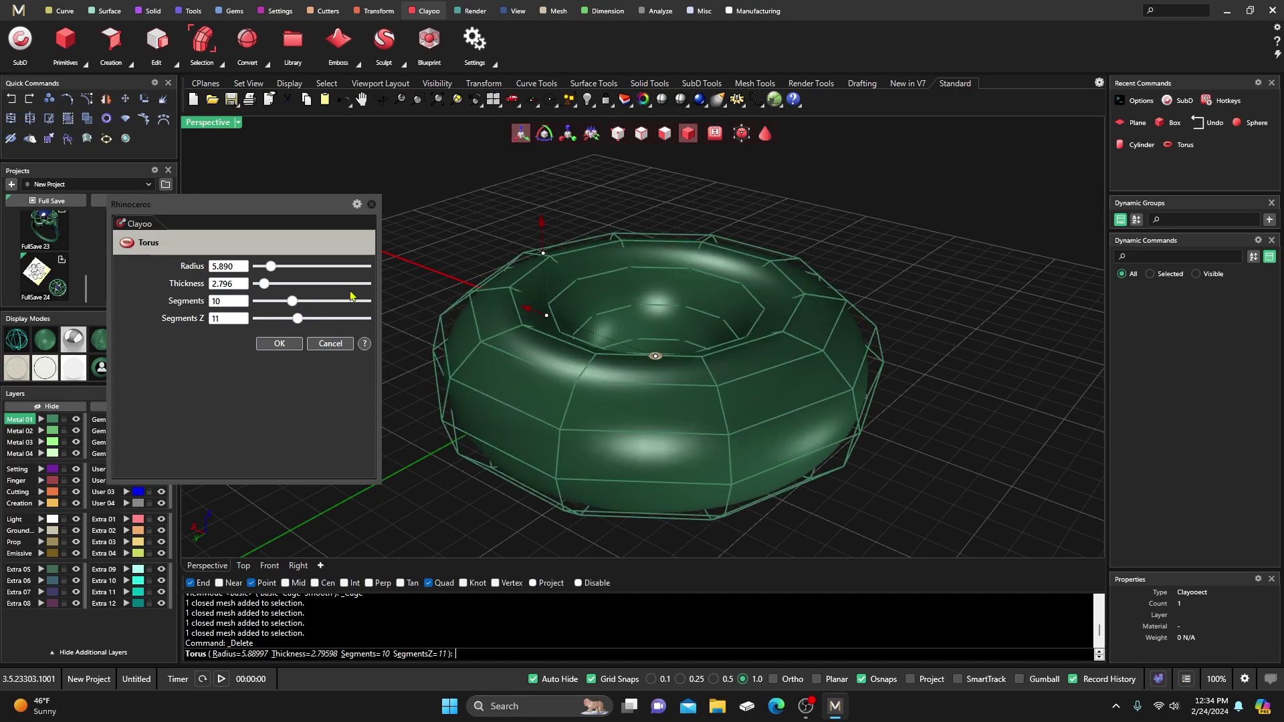
click(767, 135)
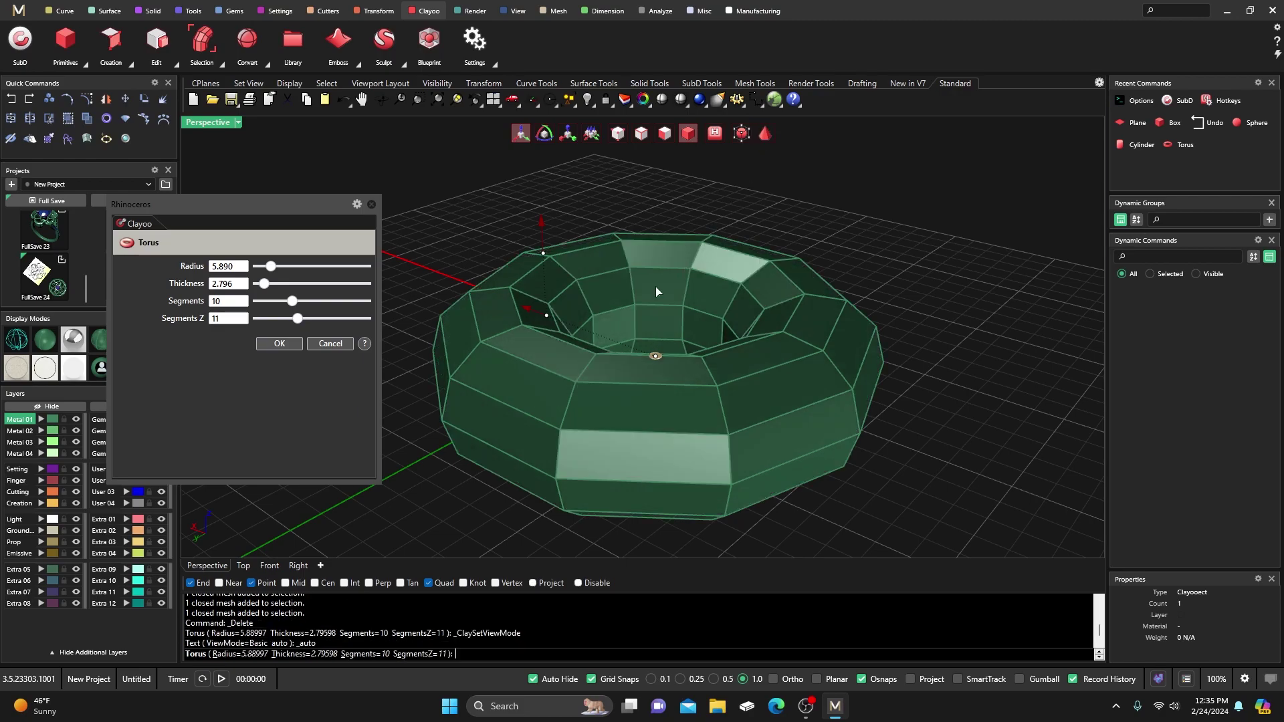
- Switch the torus preview to Smooth view, change it to Cage view, and accept the torus
scroll(655, 288, down, 4)
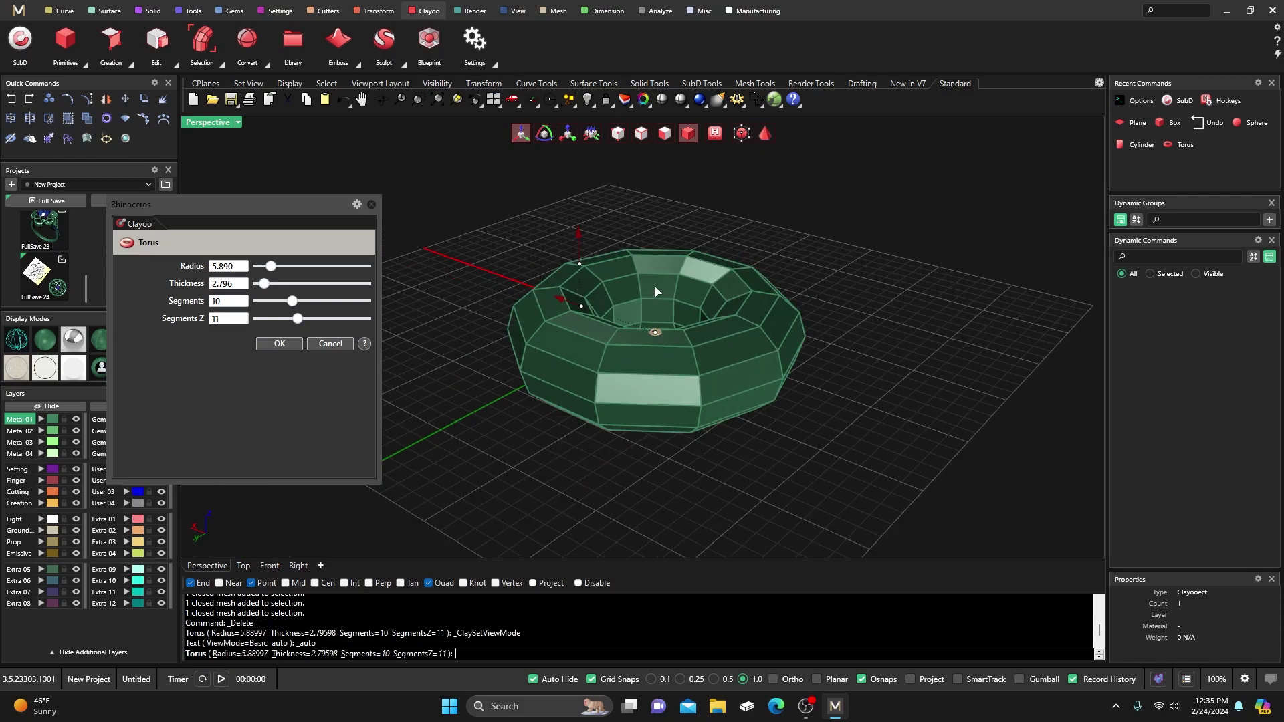
click(765, 134)
click(744, 135)
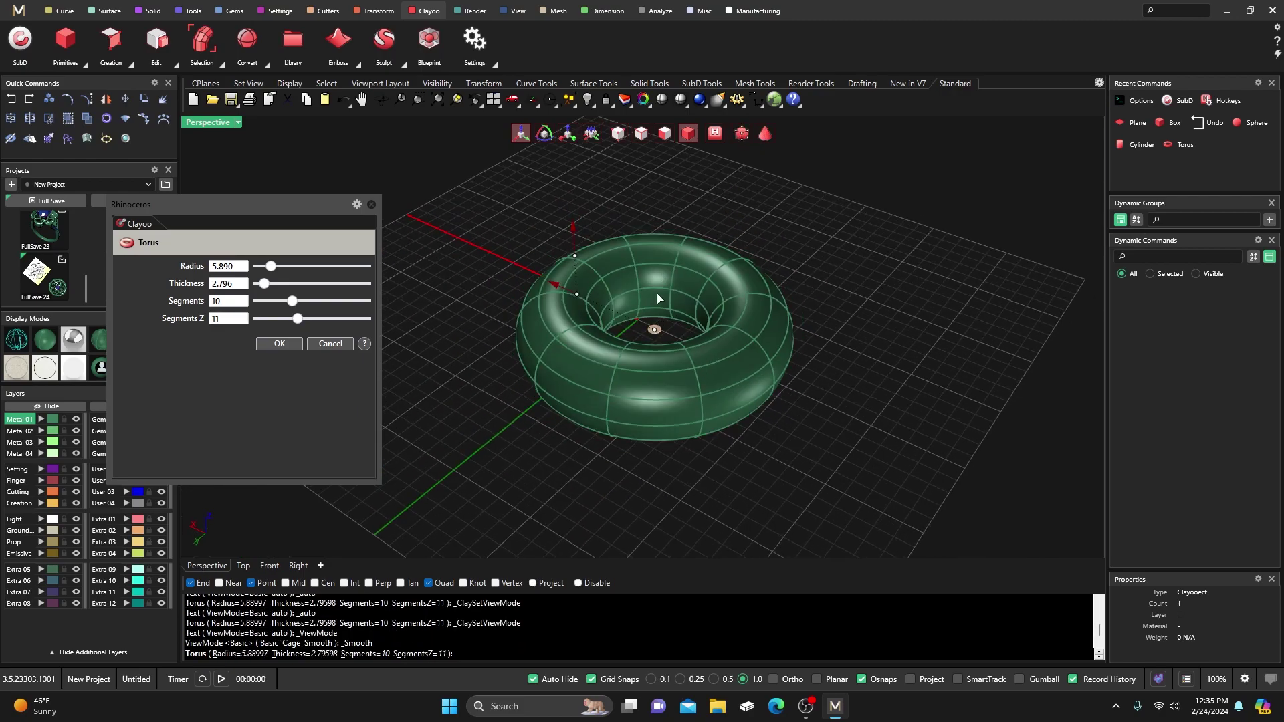
click(741, 134)
scroll(568, 355, up, 2)
scroll(583, 376, down, 3)
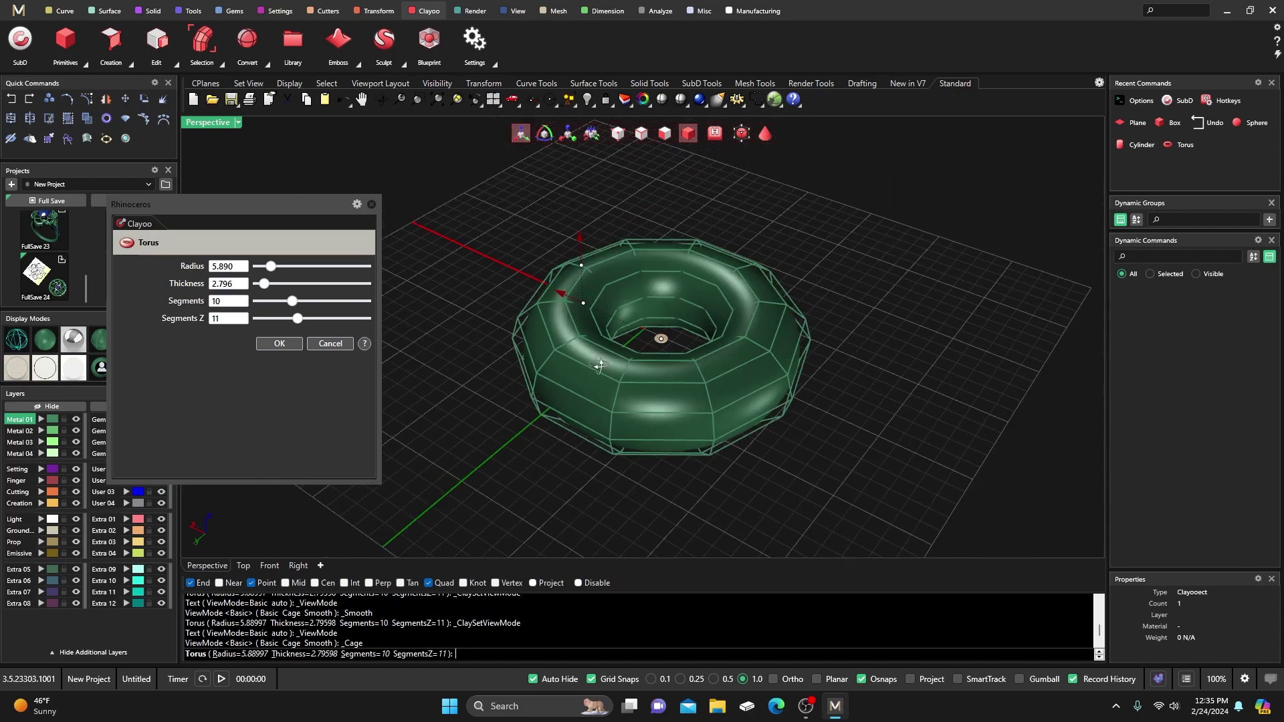
click(279, 344)
- Select one upper outer face of the torus and try moving it along its gumball axes
right_drag(351, 306, 407, 340)
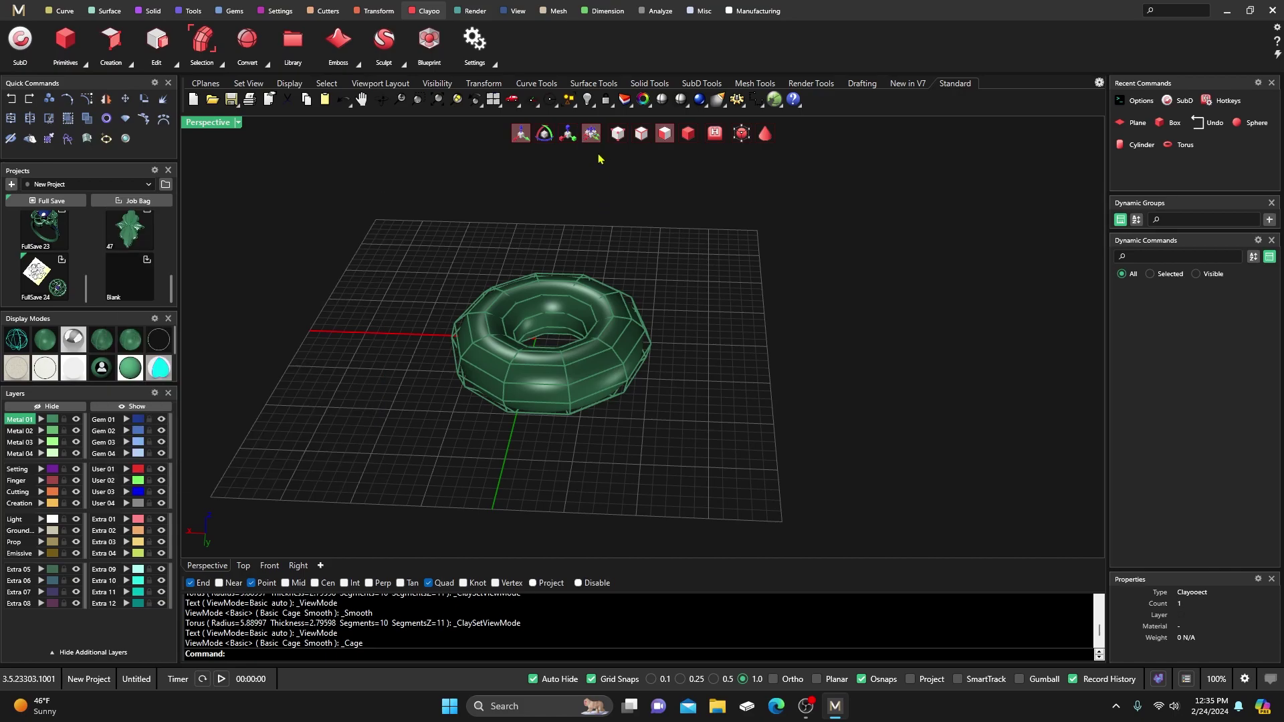
click(585, 370)
right_drag(596, 401, 488, 378)
scroll(492, 448, down, 2)
scroll(532, 378, up, 6)
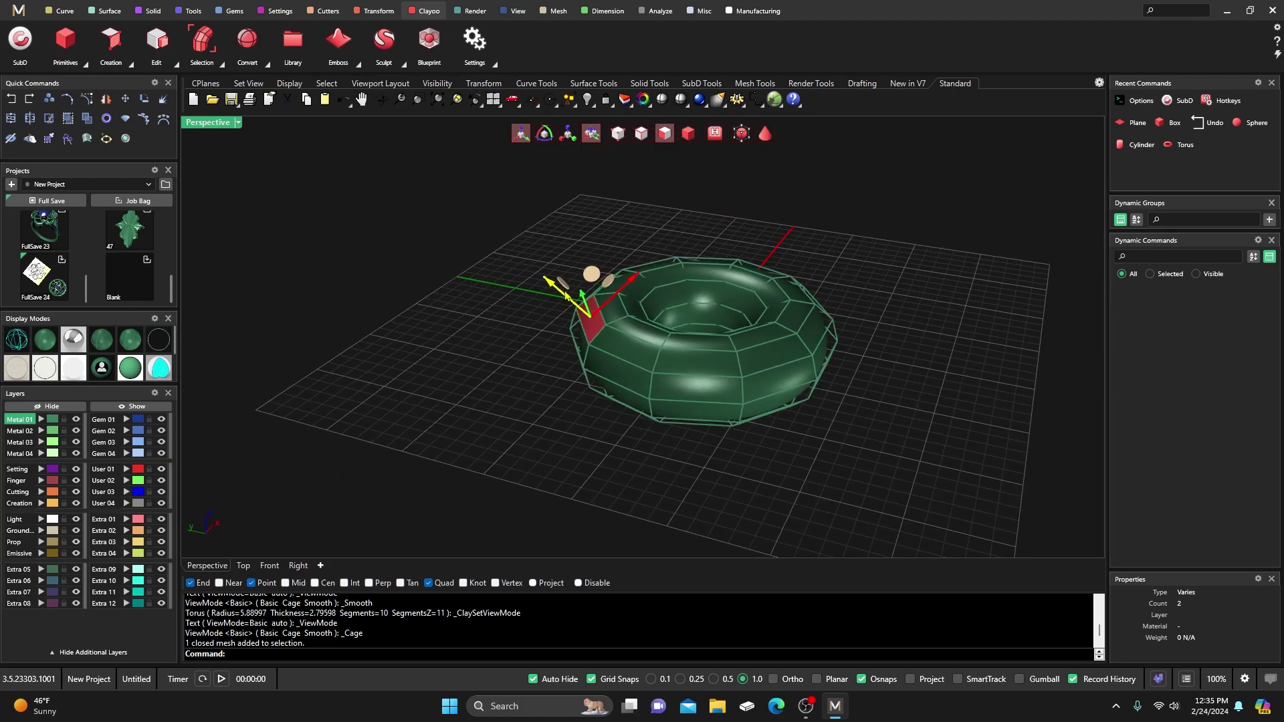
mouse_move(551, 282)
mouse_down()
mouse_move(529, 267)
mouse_move(558, 286)
mouse_move(543, 272)
mouse_up()
mouse_move(629, 272)
mouse_down()
mouse_move(637, 264)
mouse_move(629, 273)
mouse_up()
drag(551, 277, 533, 263)
right_drag(518, 365, 606, 376)
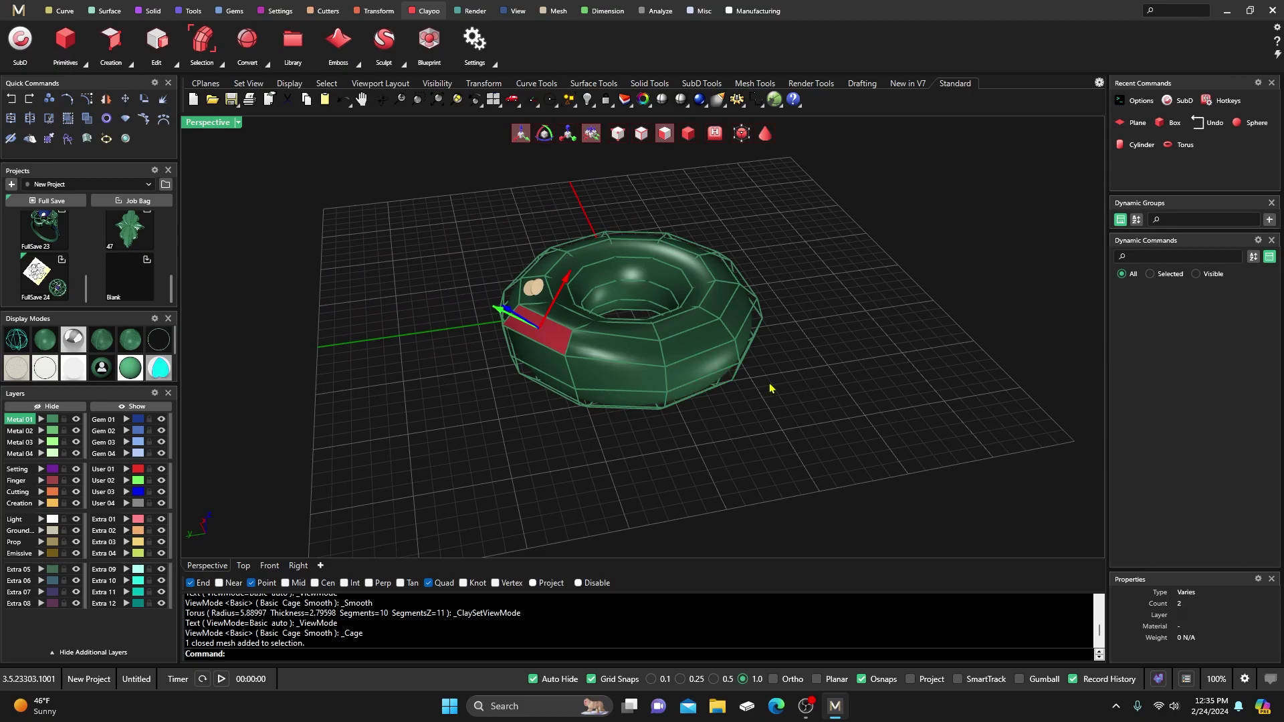
- Add three more outer faces of the torus to the selection, one on the upper ring and two on the lower ring
shift+click(753, 327)
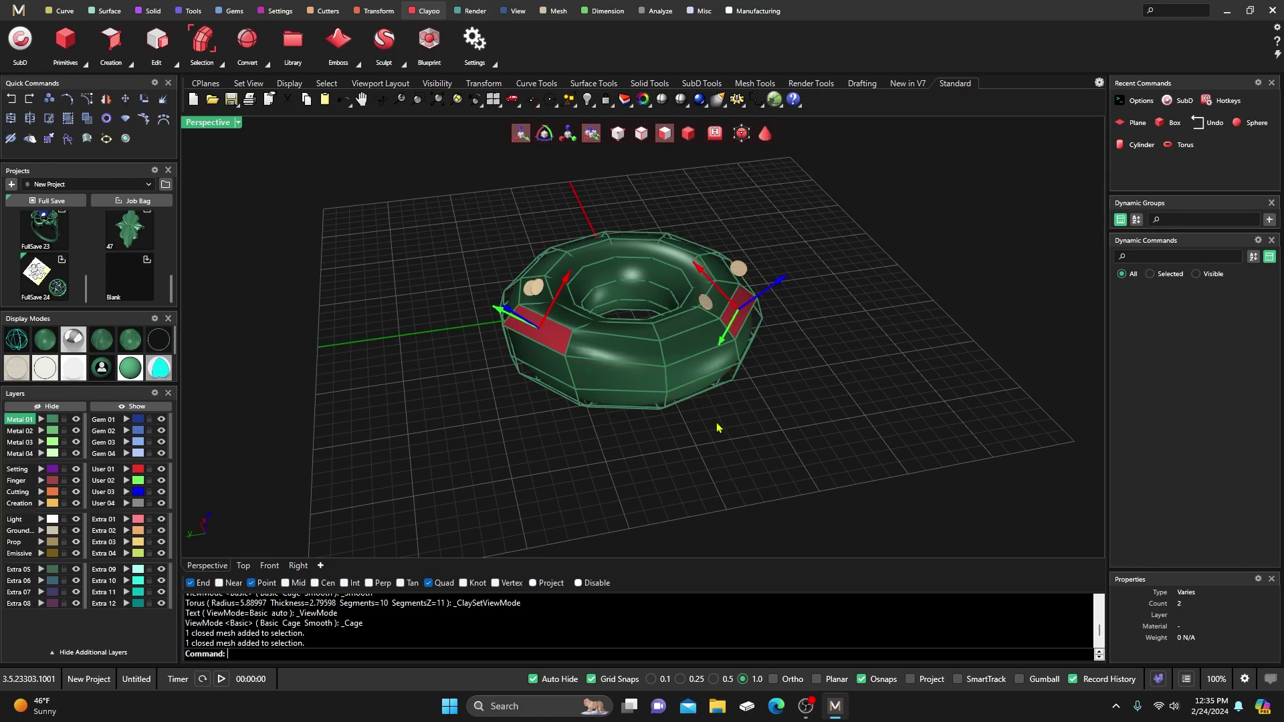
right_drag(721, 425, 703, 408)
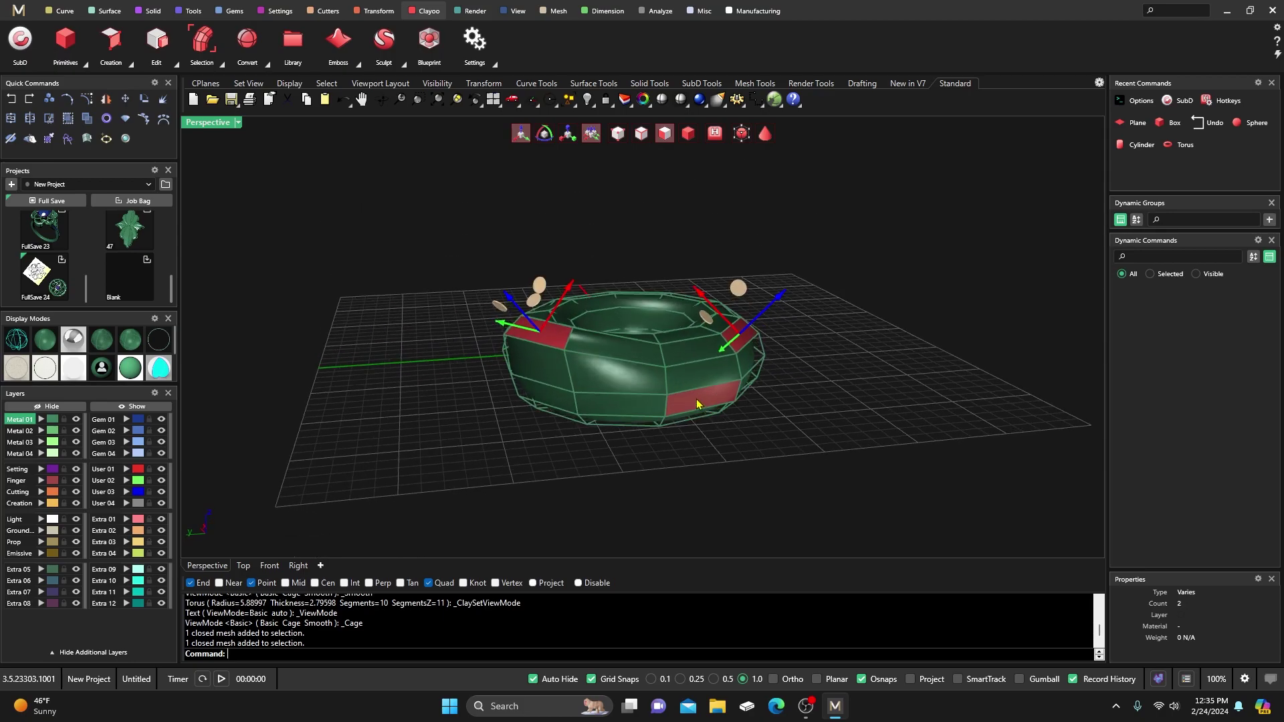
shift+click(696, 403)
shift+click(555, 405)
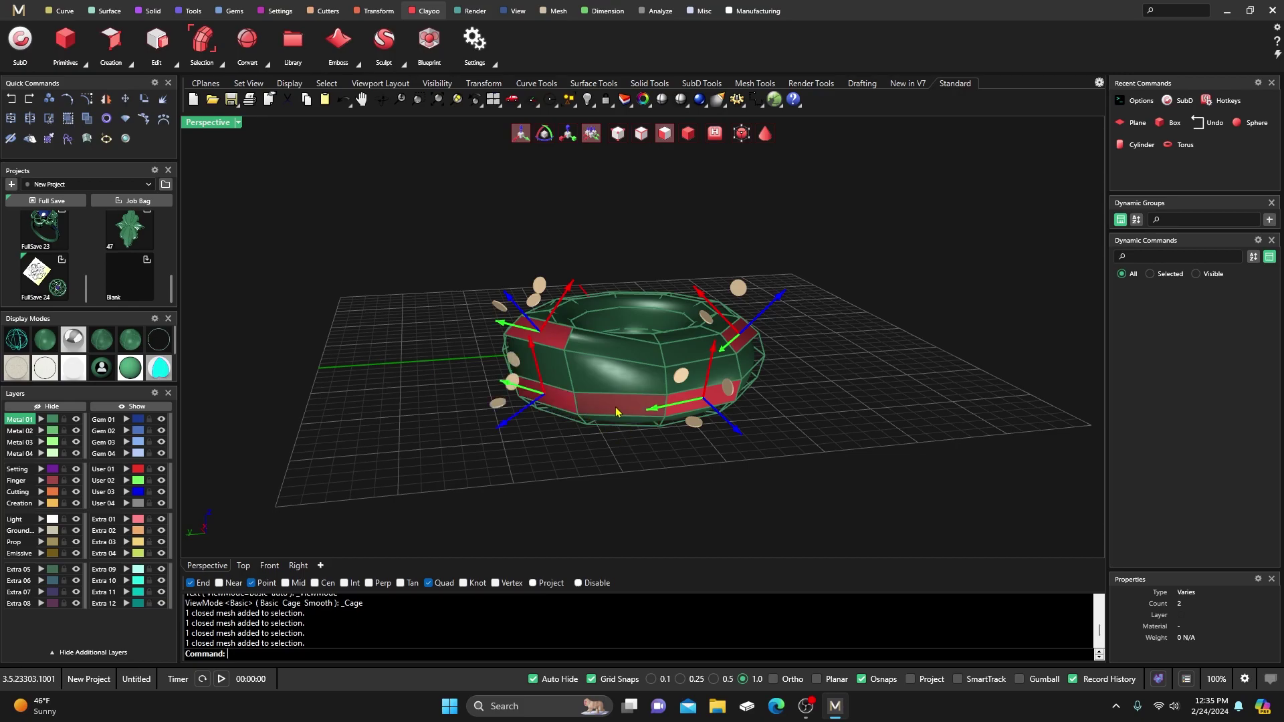
right_drag(616, 411, 556, 400)
right_drag(593, 470, 520, 463)
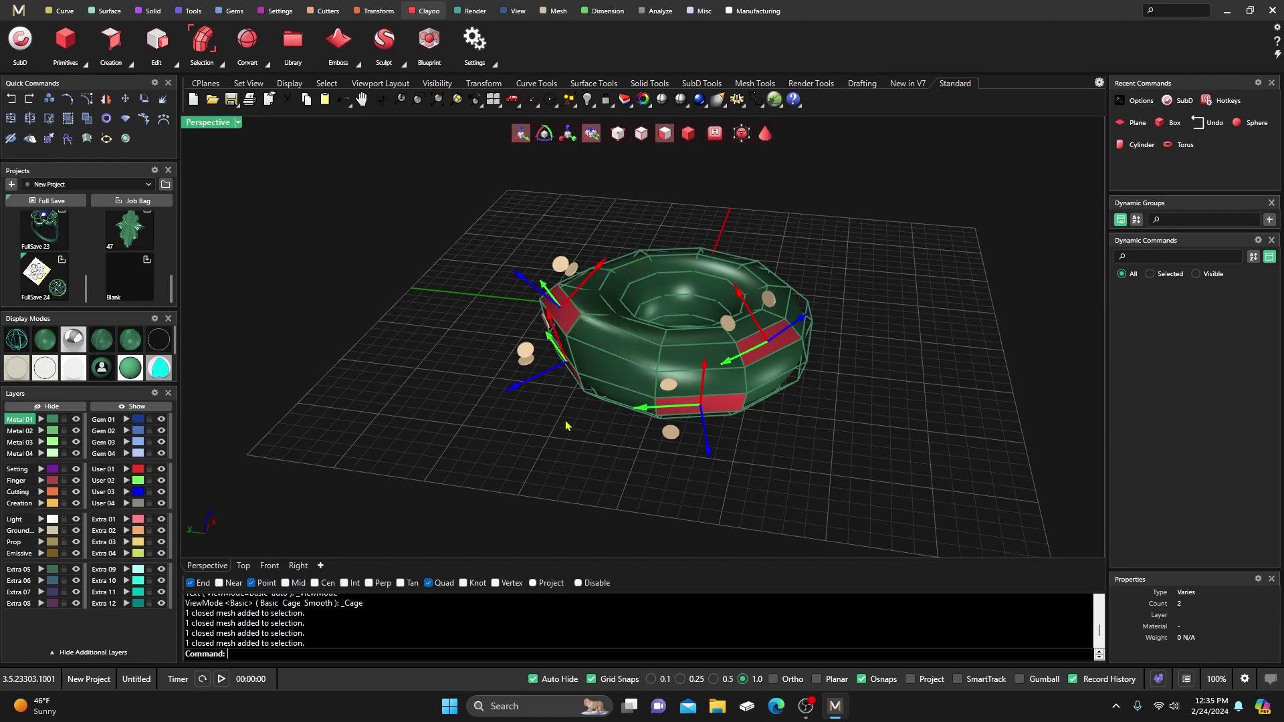
right_drag(565, 425, 575, 391)
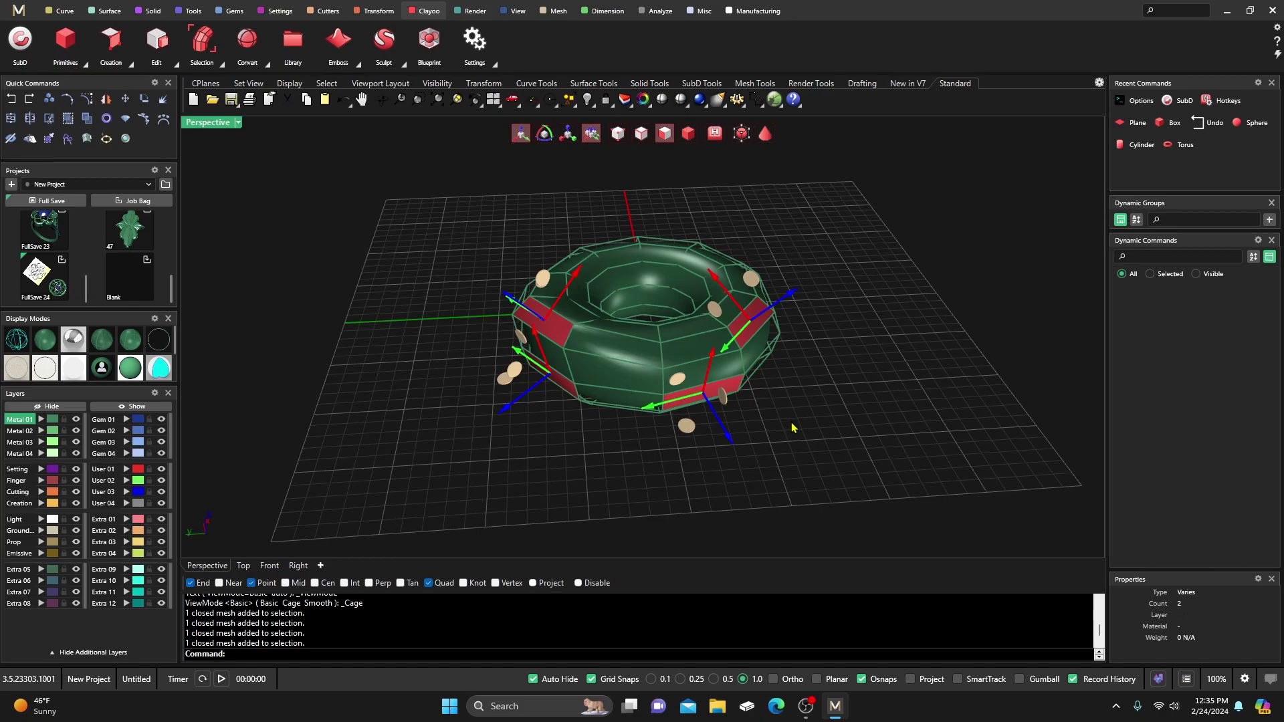
right_drag(795, 430, 803, 444)
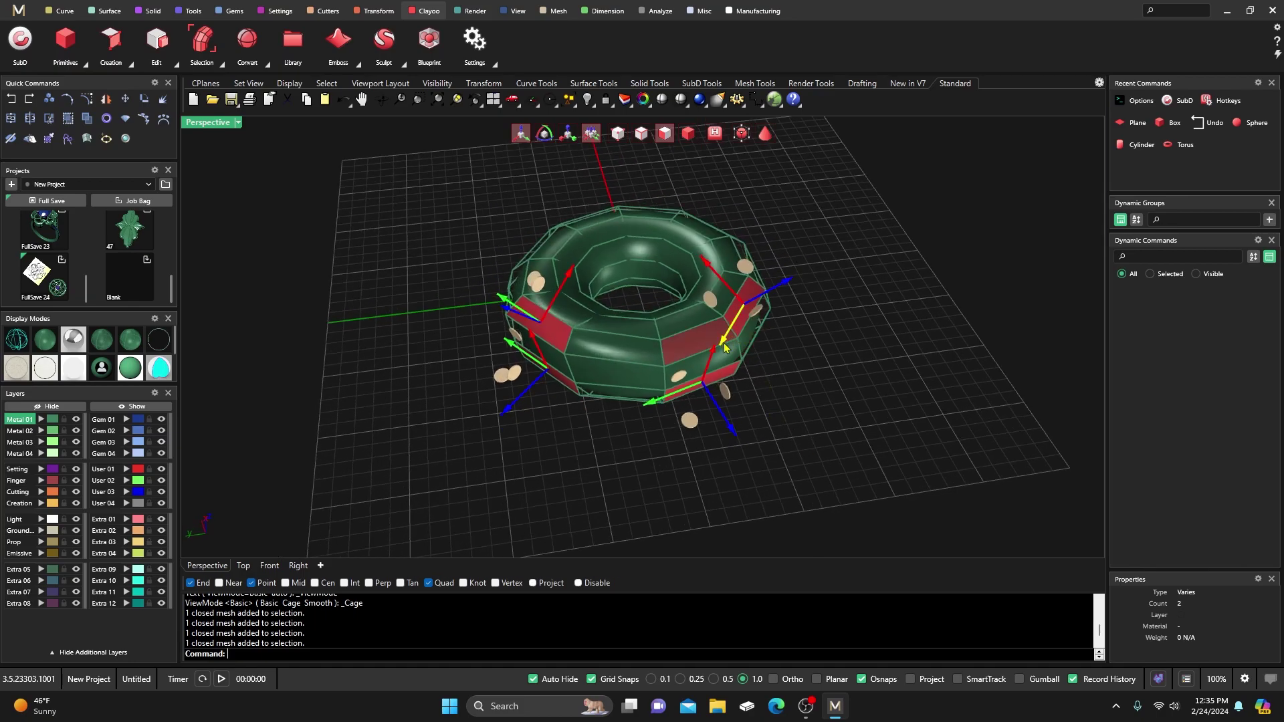
- Slide the four selected faces back and forth along their green and red gumball axes, and move them along the blue axis
drag(722, 345, 713, 360)
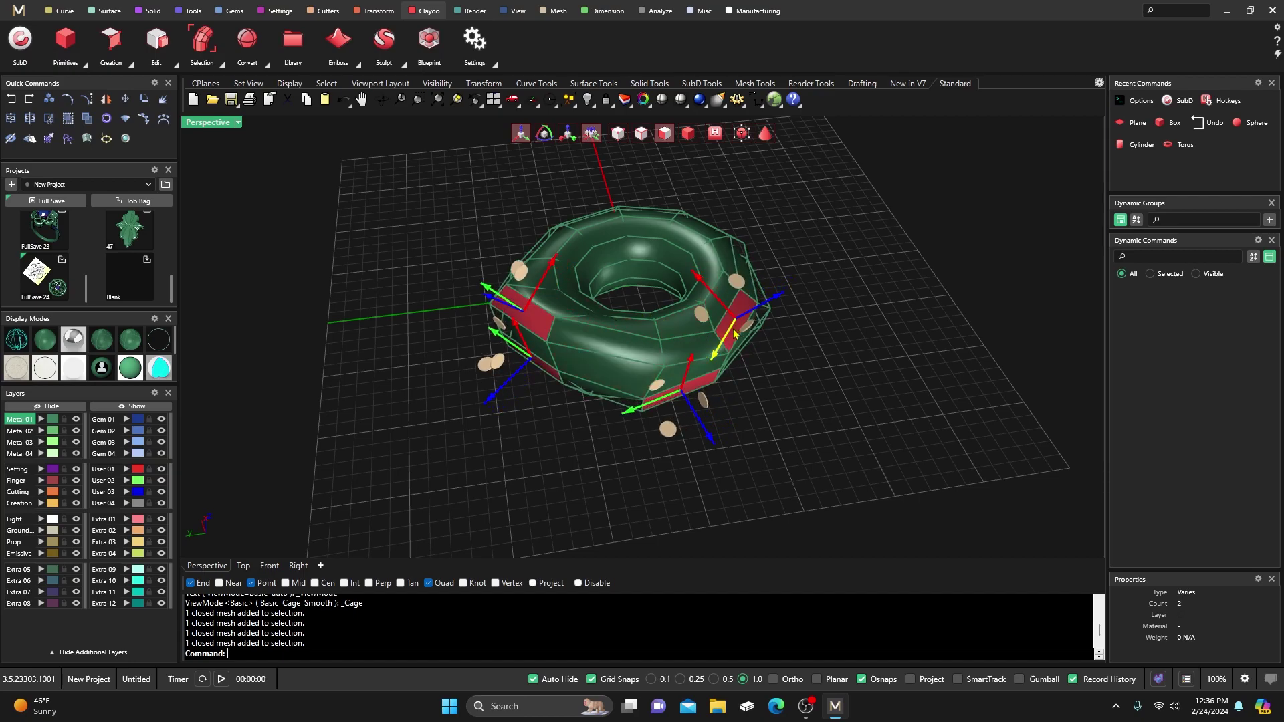
drag(714, 354, 734, 331)
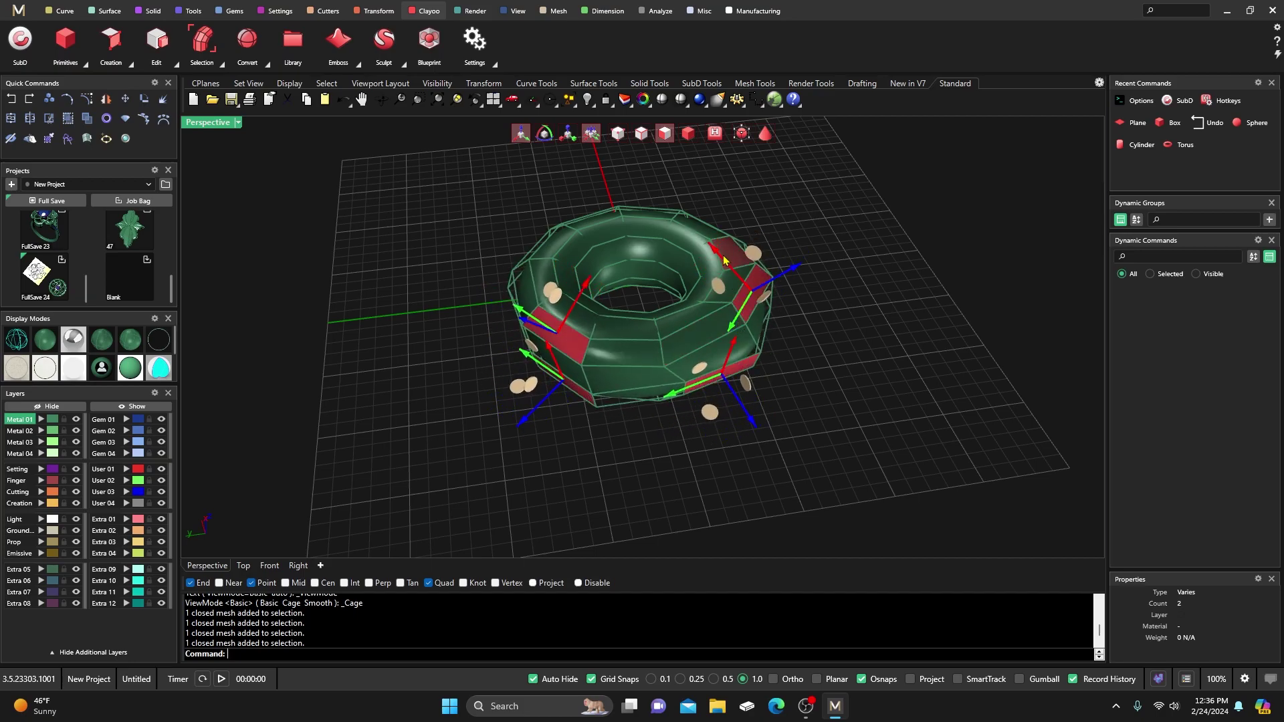
drag(716, 253, 706, 242)
drag(700, 238, 720, 259)
drag(802, 271, 822, 264)
- Inspect the deformed torus from several angles, switch to object selection mode, and delete the whole object
scroll(655, 328, down, 4)
right_drag(655, 328, 695, 360)
scroll(665, 359, up, 4)
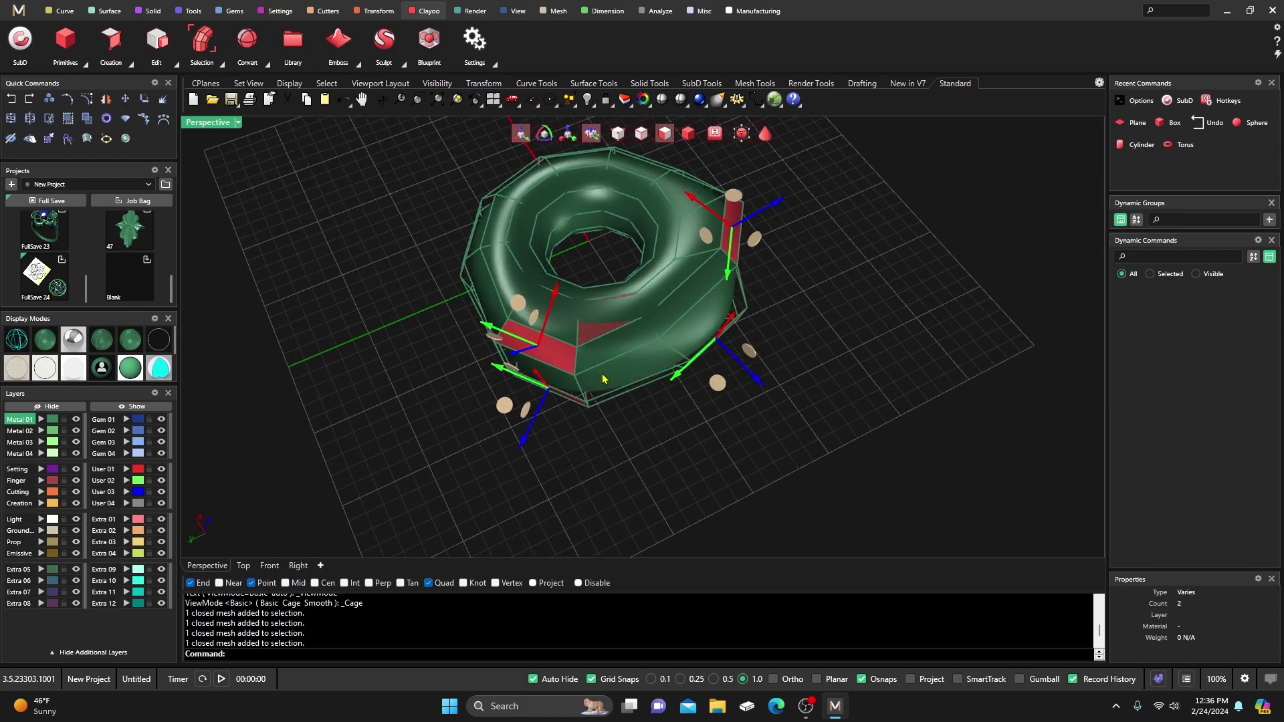
right_drag(603, 378, 601, 340)
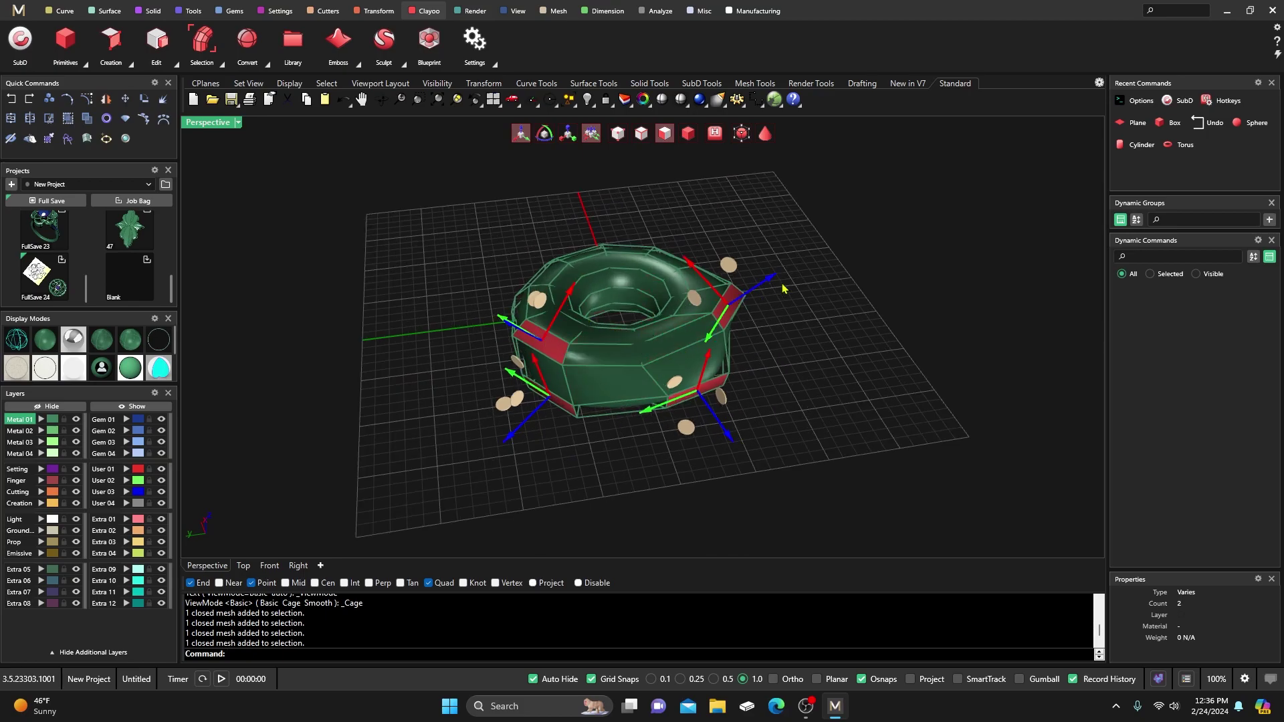
right_drag(765, 330, 701, 366)
mouse_move(709, 365)
mouse_down()
mouse_move(676, 375)
mouse_move(700, 367)
mouse_up()
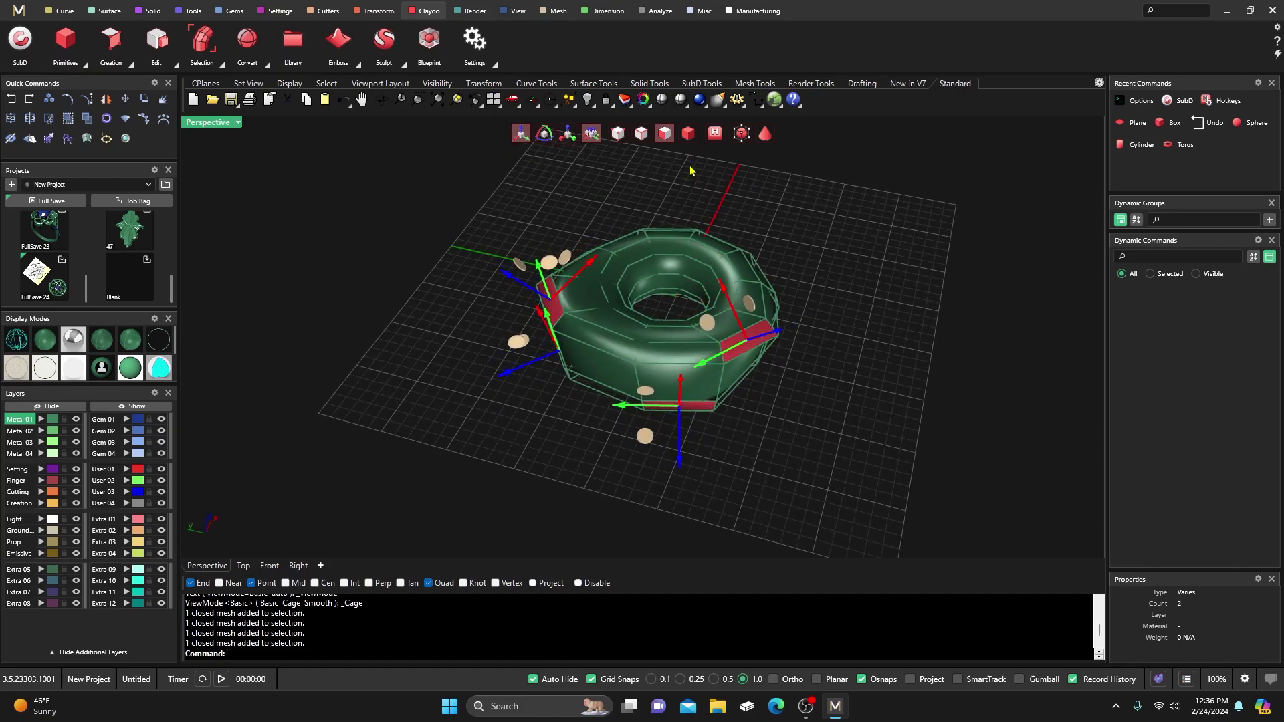
click(689, 137)
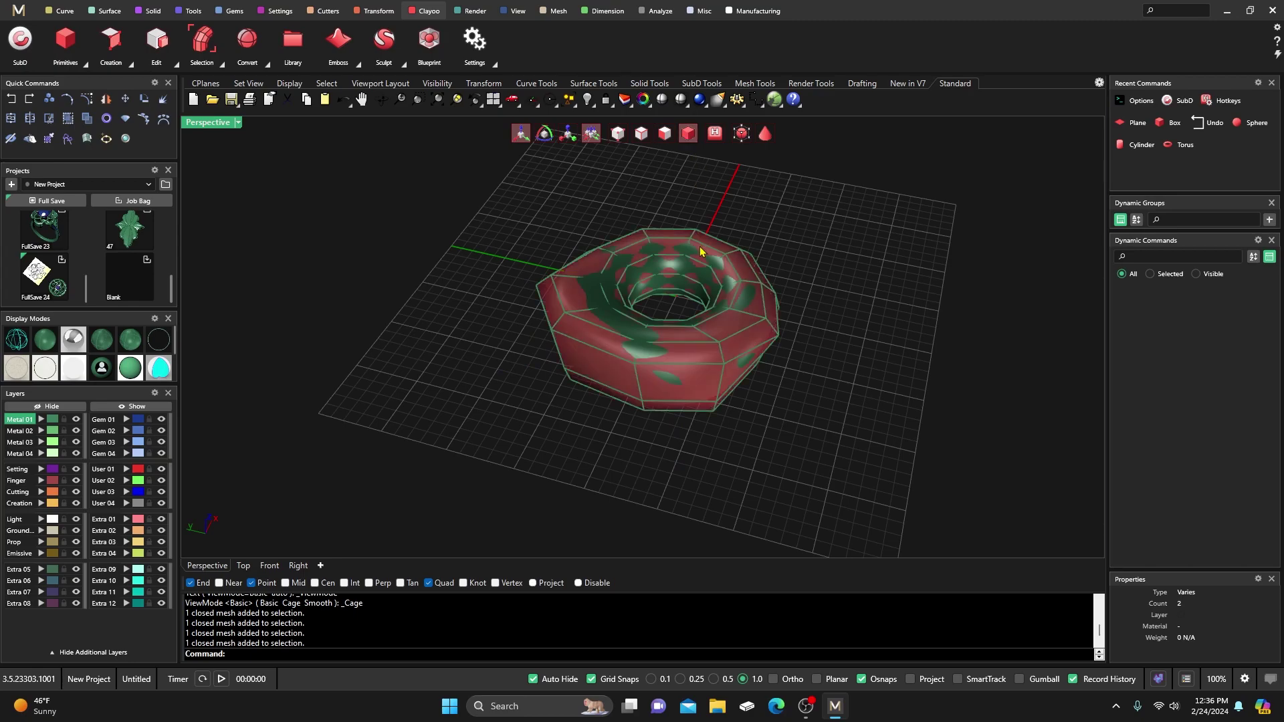
key(Delete)
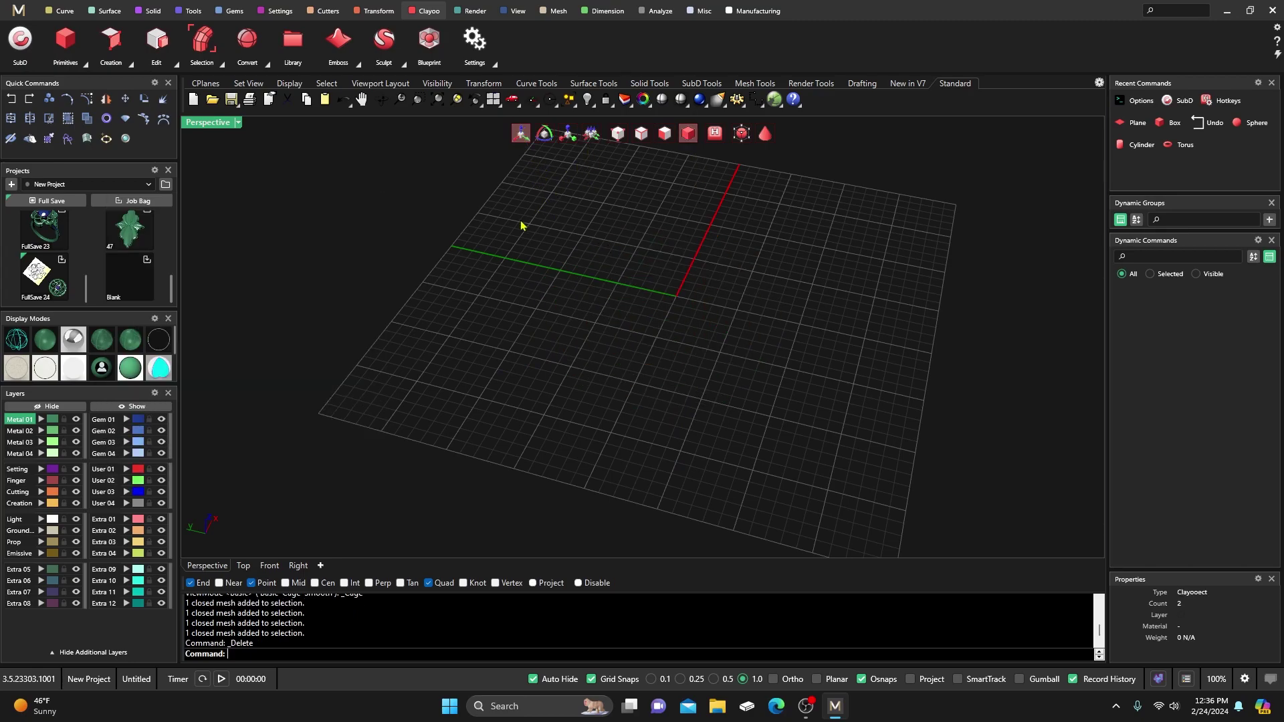
- Start a Clayoo Ellipsoid primitive and size it to radii of about 5.675 in X, 8.114 in Y and 11.766 in Z
click(85, 65)
click(93, 186)
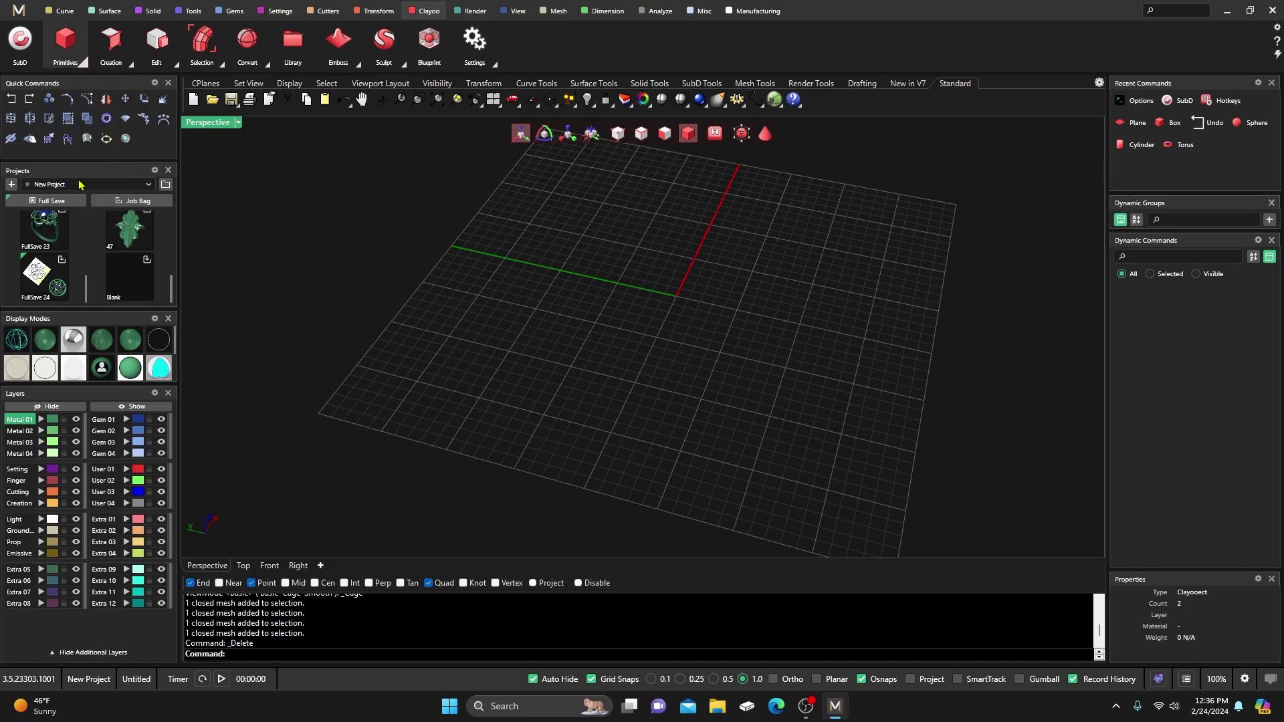
drag(309, 198, 295, 186)
scroll(528, 296, down, 4)
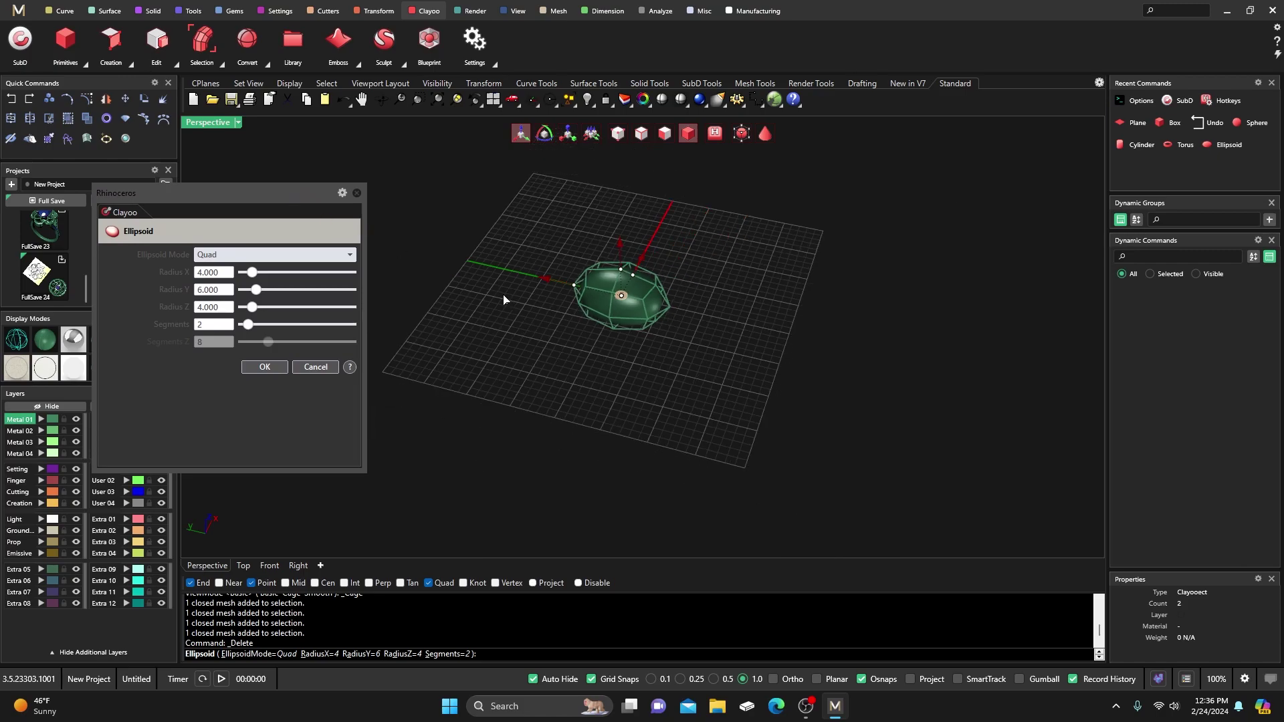
right_drag(540, 294, 547, 296)
scroll(714, 411, down, 4)
right_drag(713, 410, 545, 401)
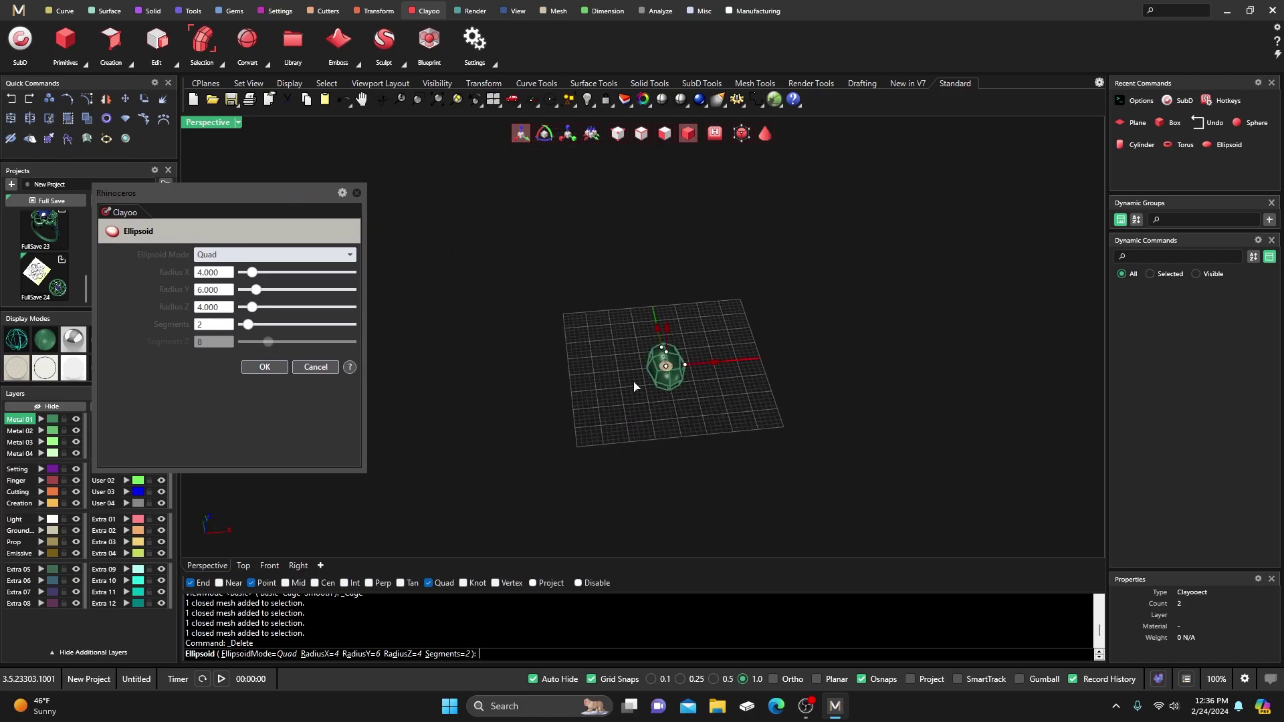
scroll(643, 370, up, 4)
drag(666, 319, 664, 308)
drag(728, 358, 718, 358)
drag(682, 309, 686, 272)
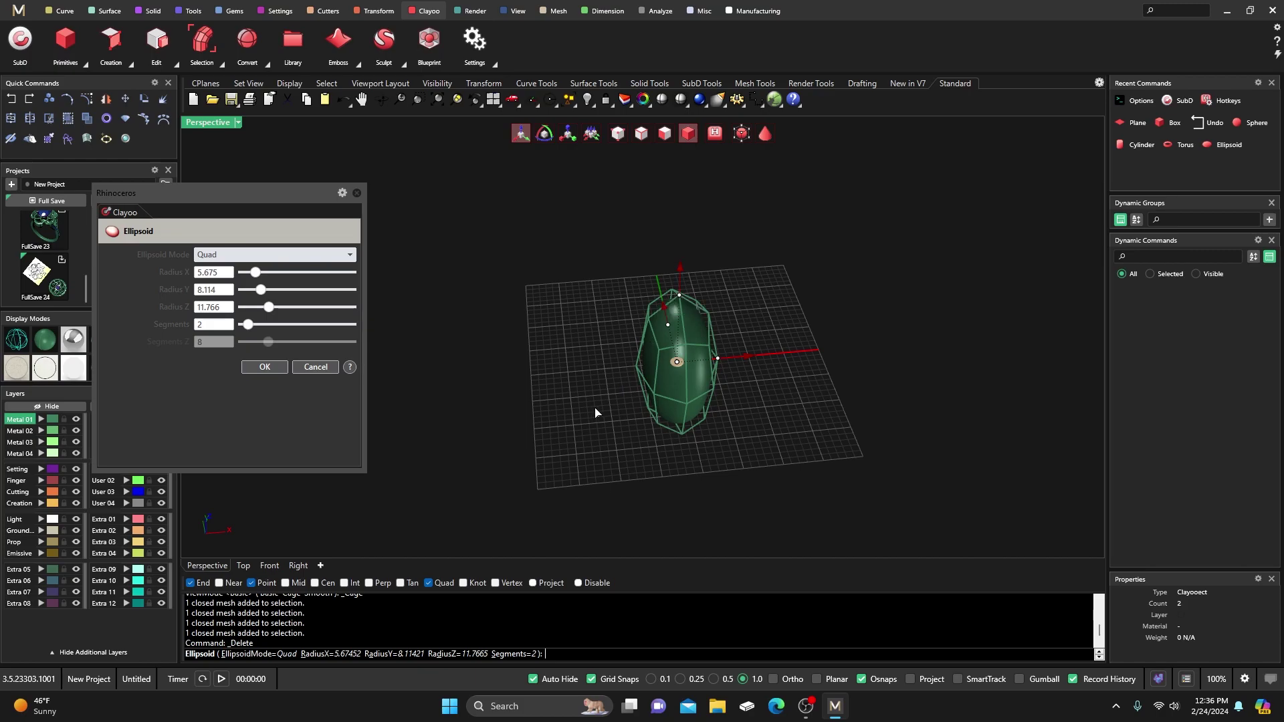
- Set the ellipsoid mode to Polygonal with 8 segments and display the preview in the faceted Basic view
right_drag(596, 408, 653, 350)
scroll(651, 347, up, 5)
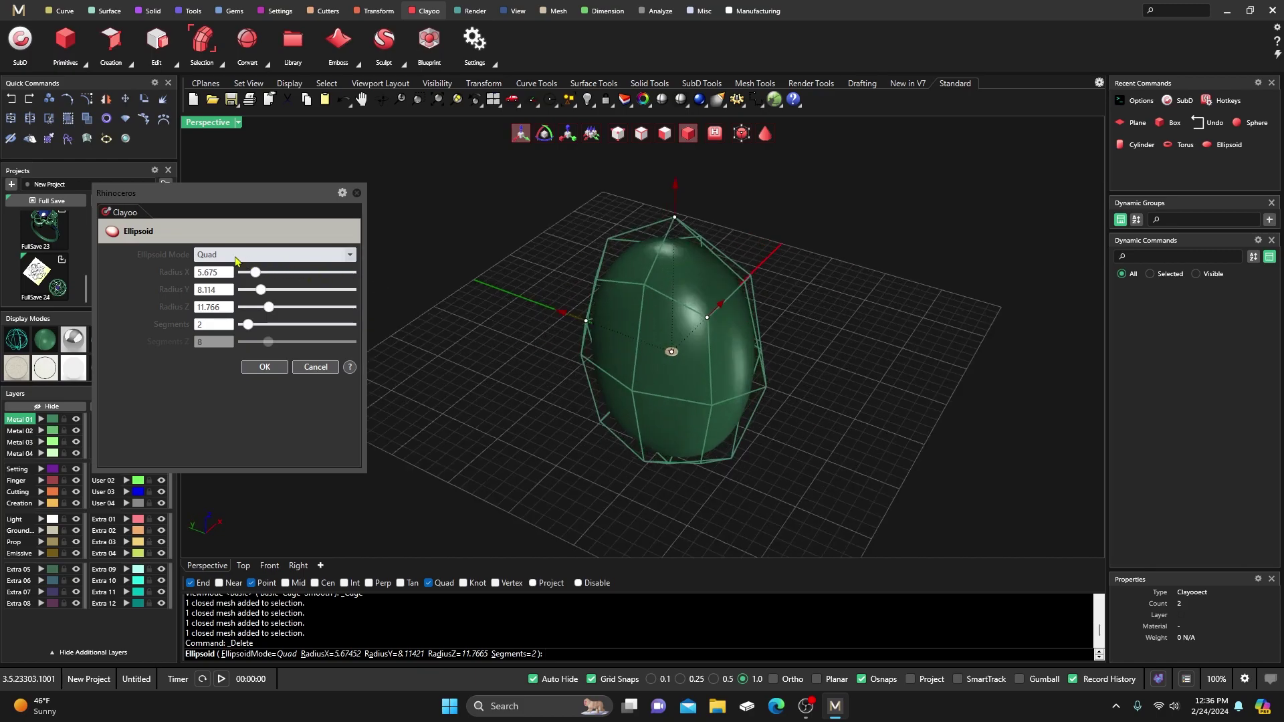
click(349, 257)
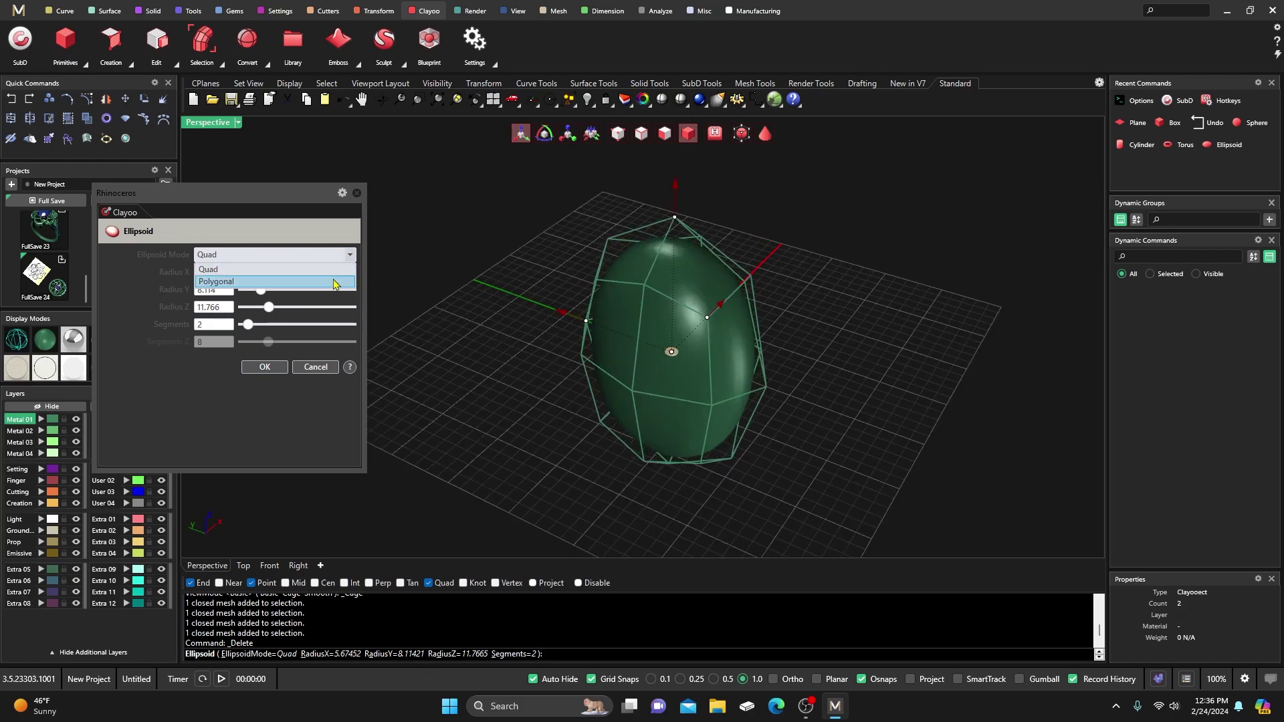
click(336, 282)
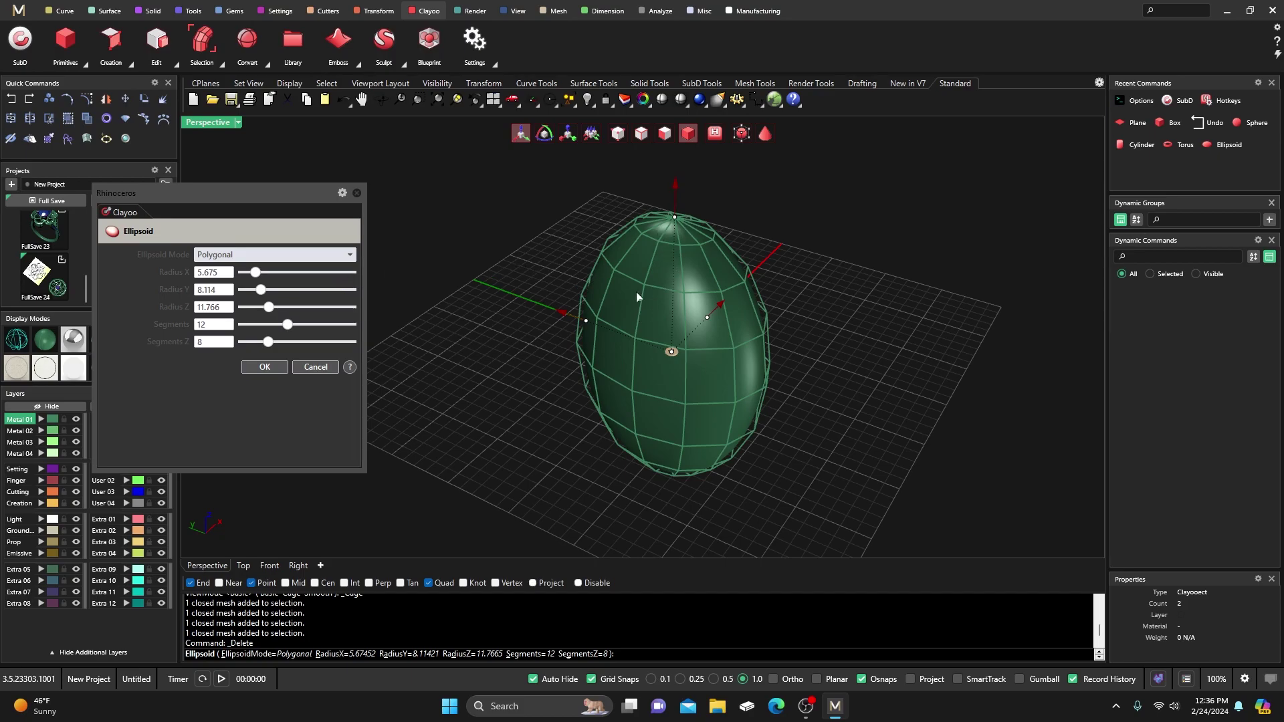
right_drag(535, 344, 578, 341)
scroll(644, 377, up, 5)
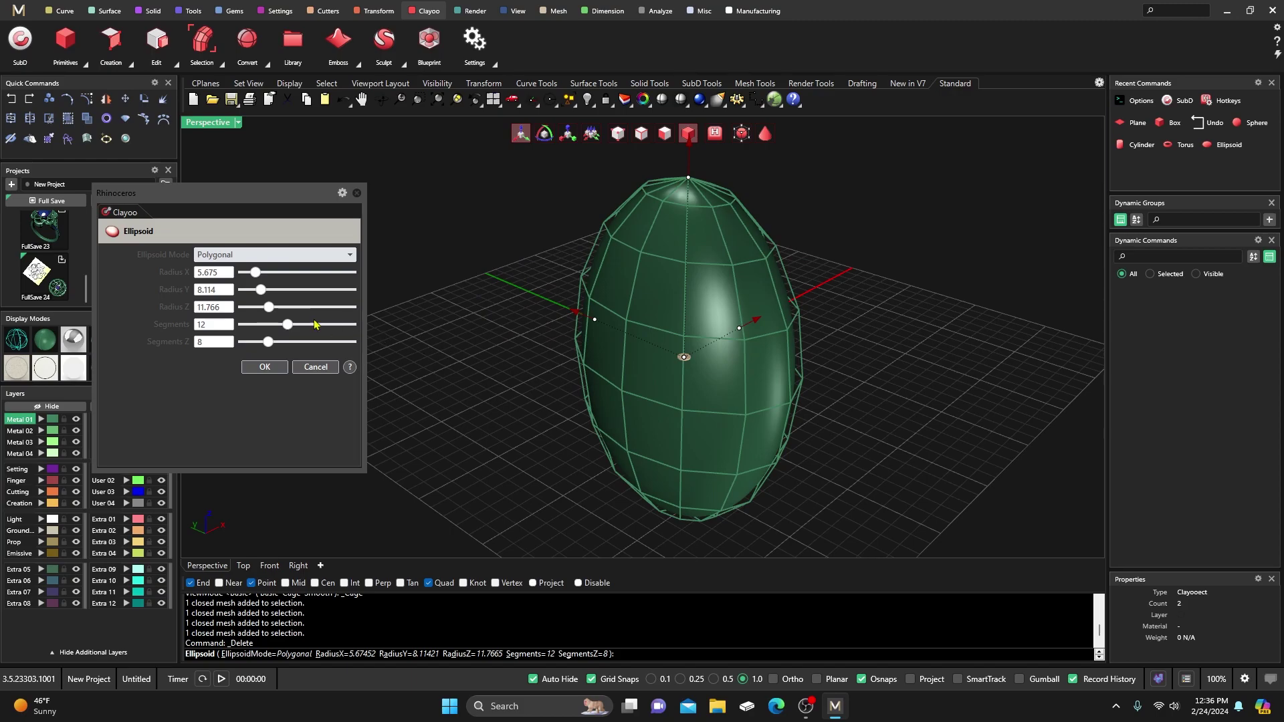
mouse_move(286, 325)
mouse_down()
mouse_move(267, 324)
mouse_move(284, 342)
mouse_move(268, 342)
mouse_up()
click(765, 133)
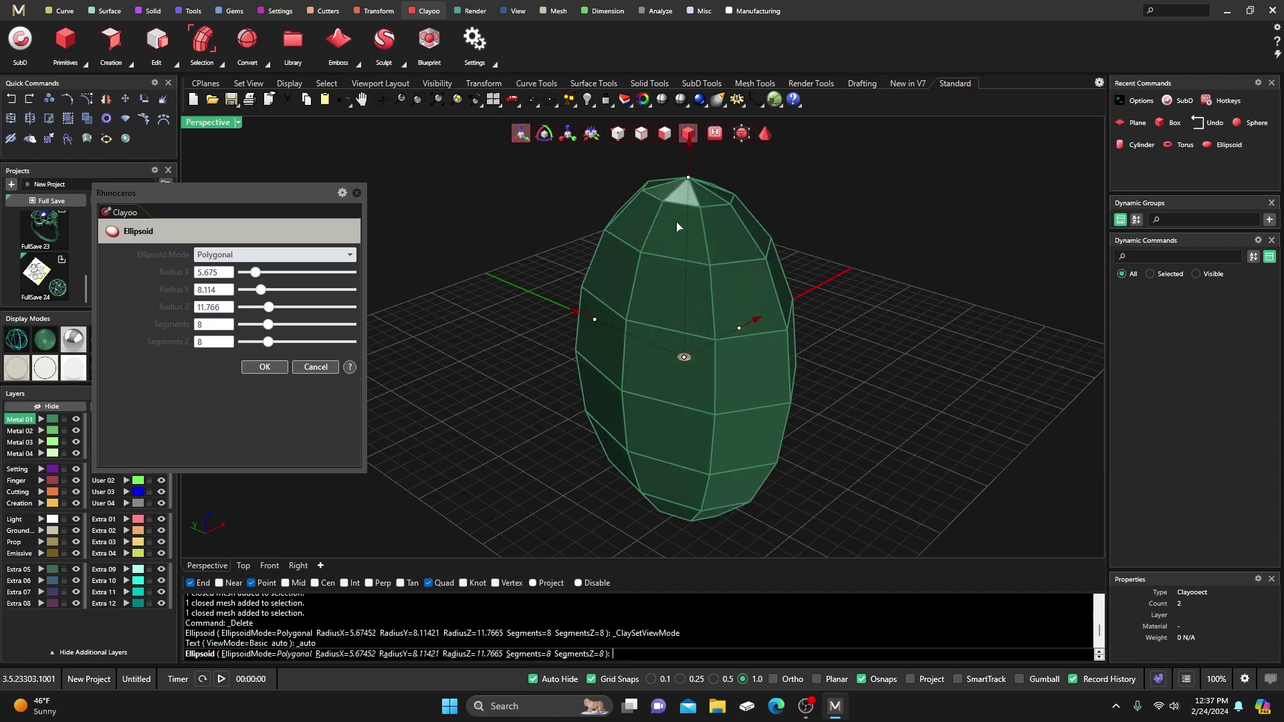
- Set the ellipsoid's Z segments to 9, view it from above, and cancel the primitive
drag(269, 342, 272, 343)
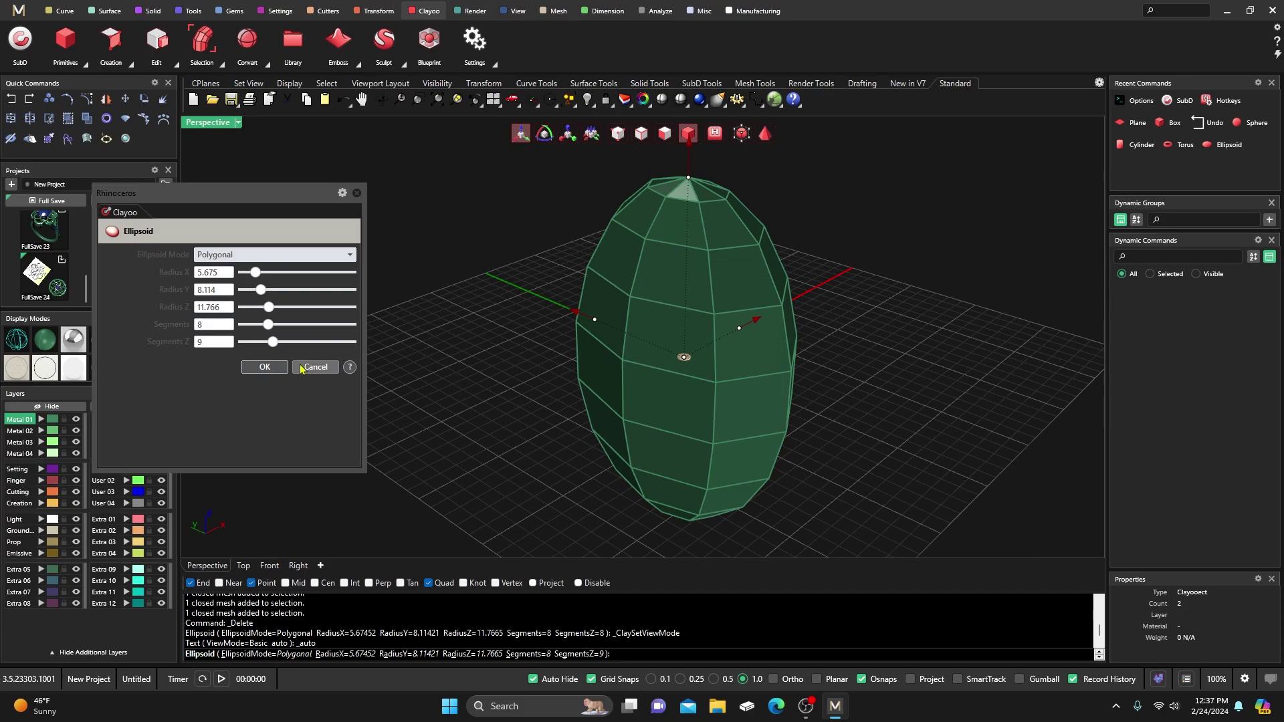
right_drag(535, 244, 684, 340)
drag(685, 339, 694, 347)
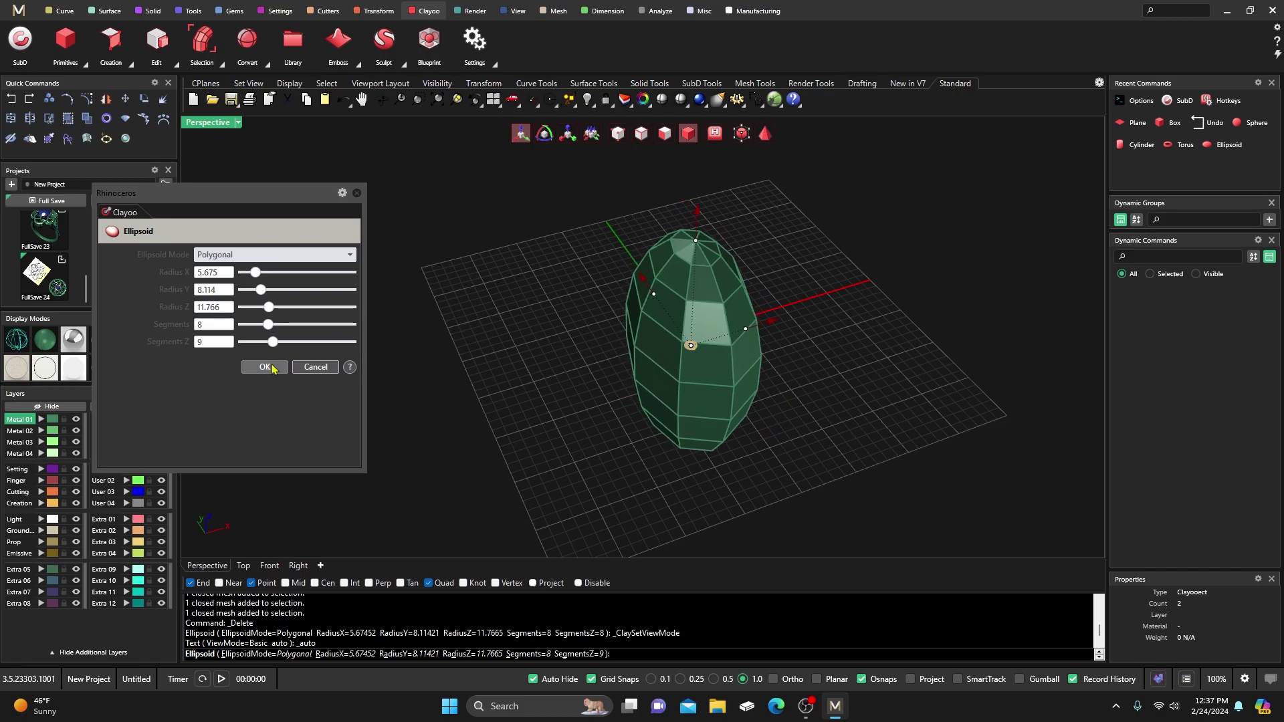
click(314, 367)
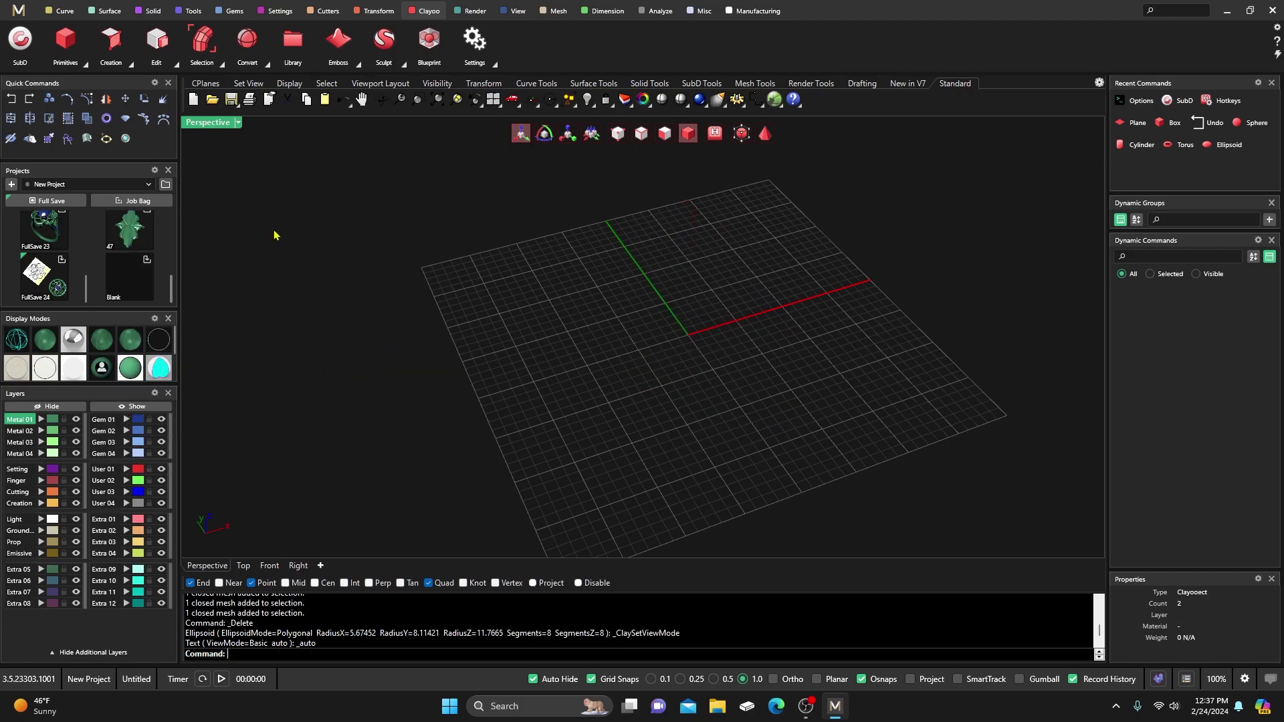
- Start a Clayoo Cone primitive and set its radius to about 7.454, height to about 14.127 and Z segments to 5
click(85, 63)
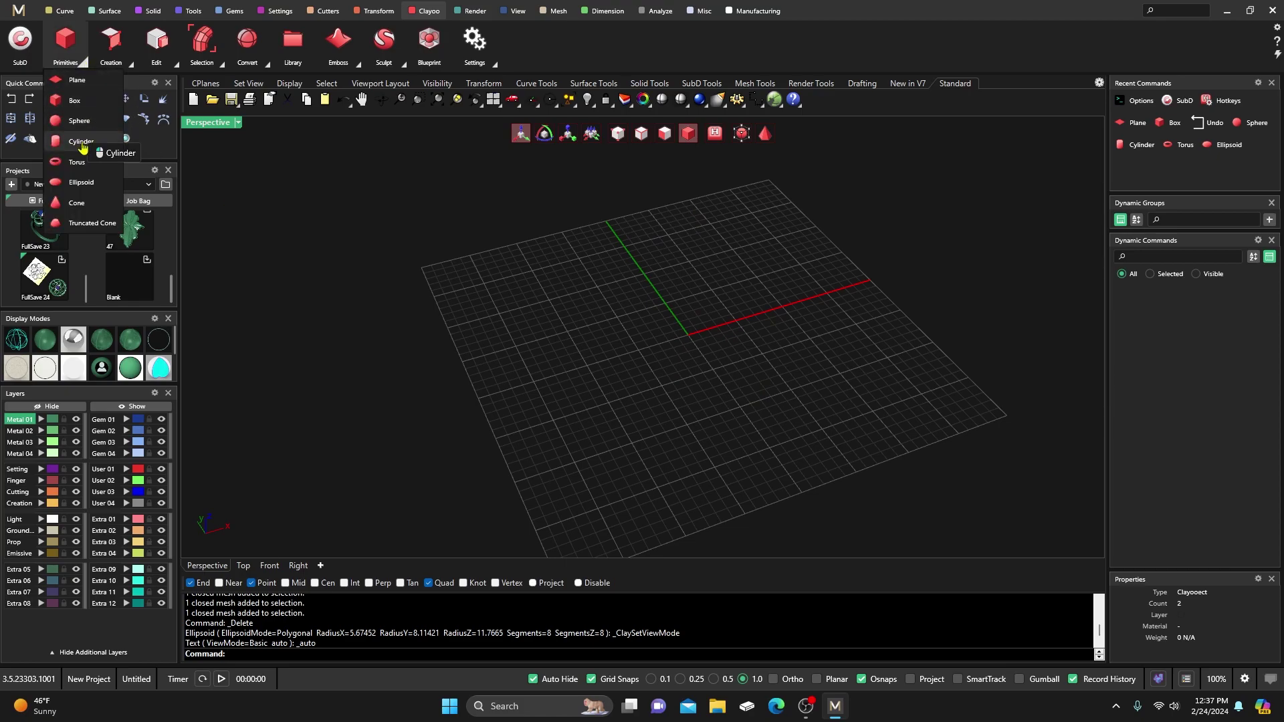
click(75, 202)
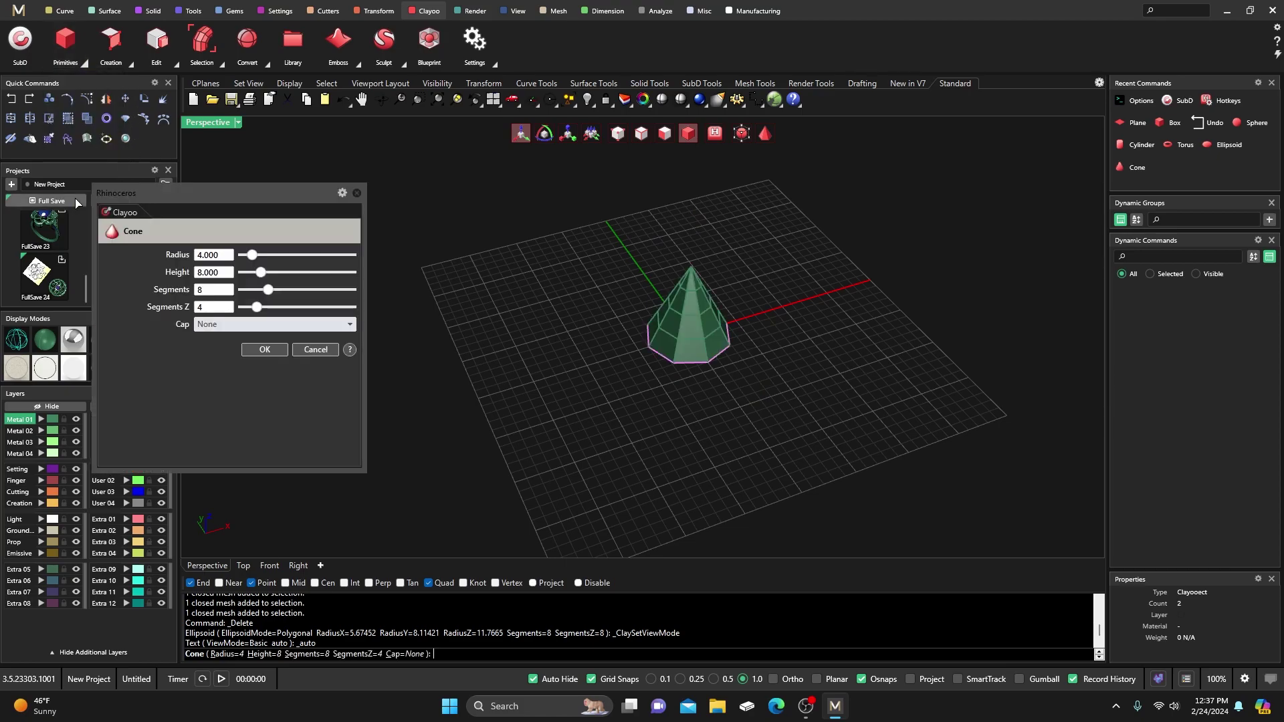
scroll(630, 382, up, 4)
scroll(631, 380, down, 5)
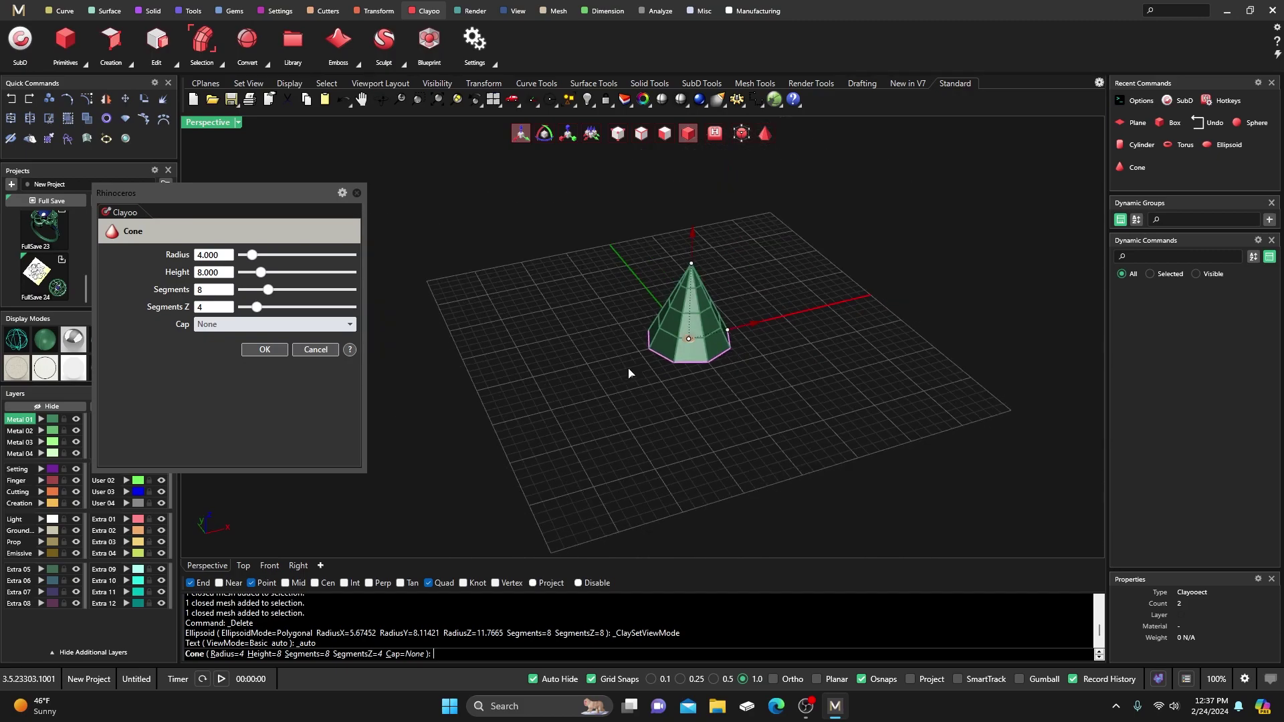
right_drag(630, 373, 569, 367)
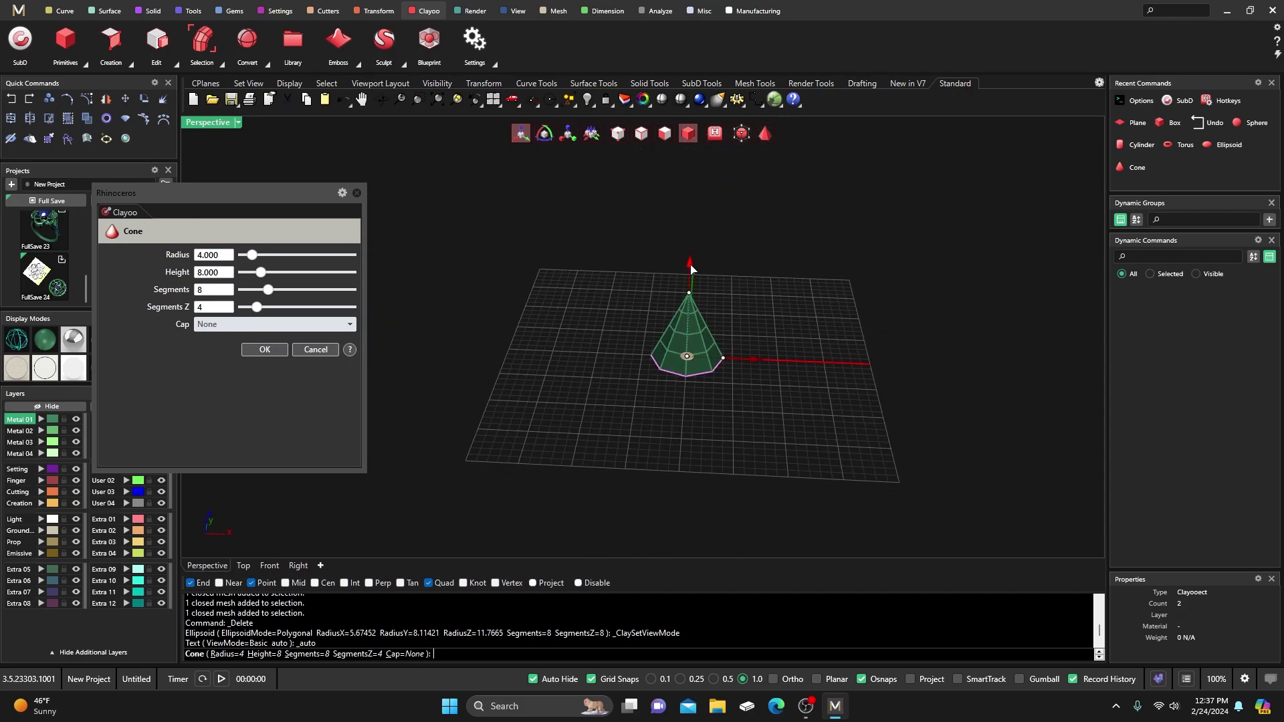
mouse_move(690, 268)
mouse_down()
mouse_move(690, 226)
mouse_move(691, 254)
mouse_up()
drag(747, 359, 726, 378)
drag(255, 254, 266, 309)
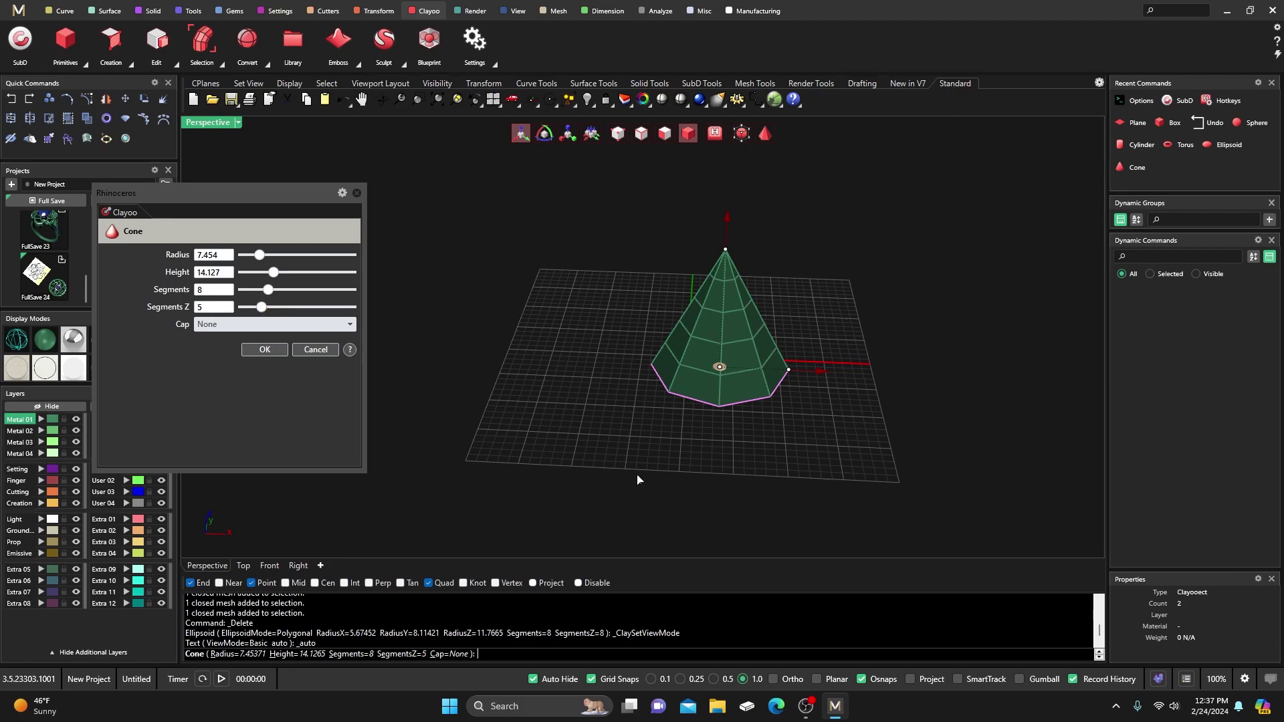
- Set the cone's cap to Polygonal while viewing its open base from below
right_drag(638, 475, 660, 368)
scroll(701, 373, up, 4)
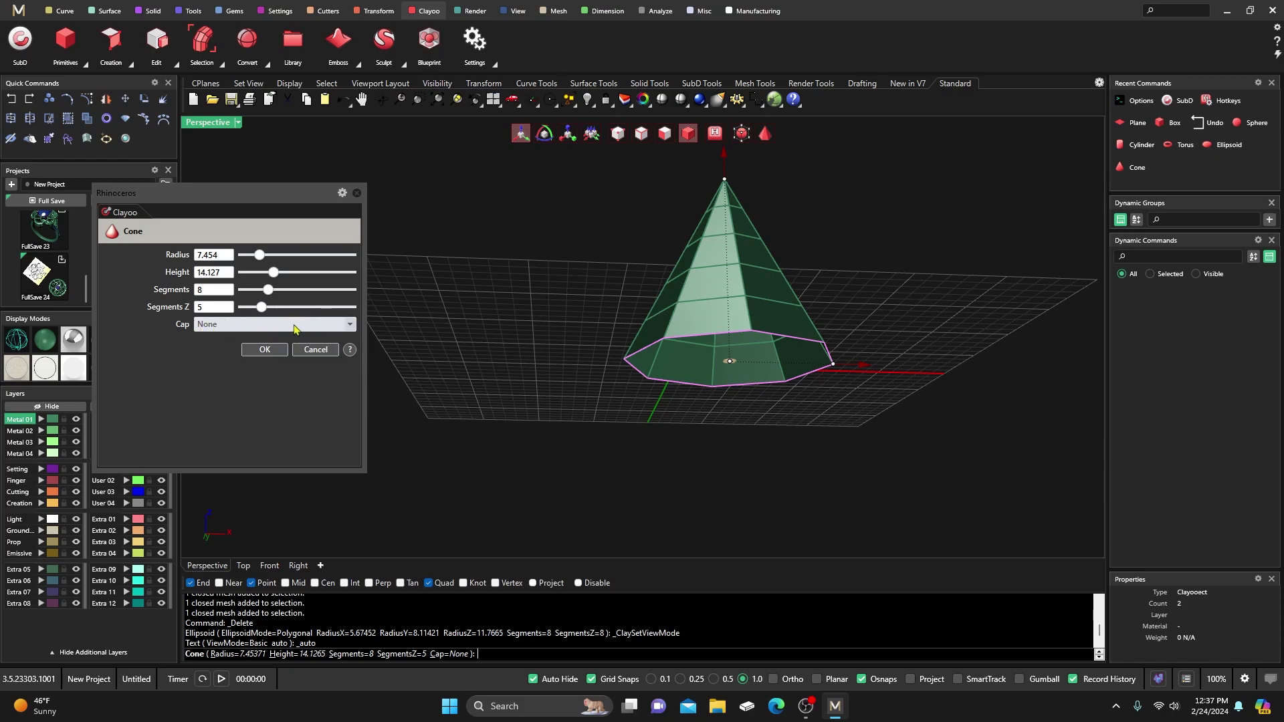
click(349, 327)
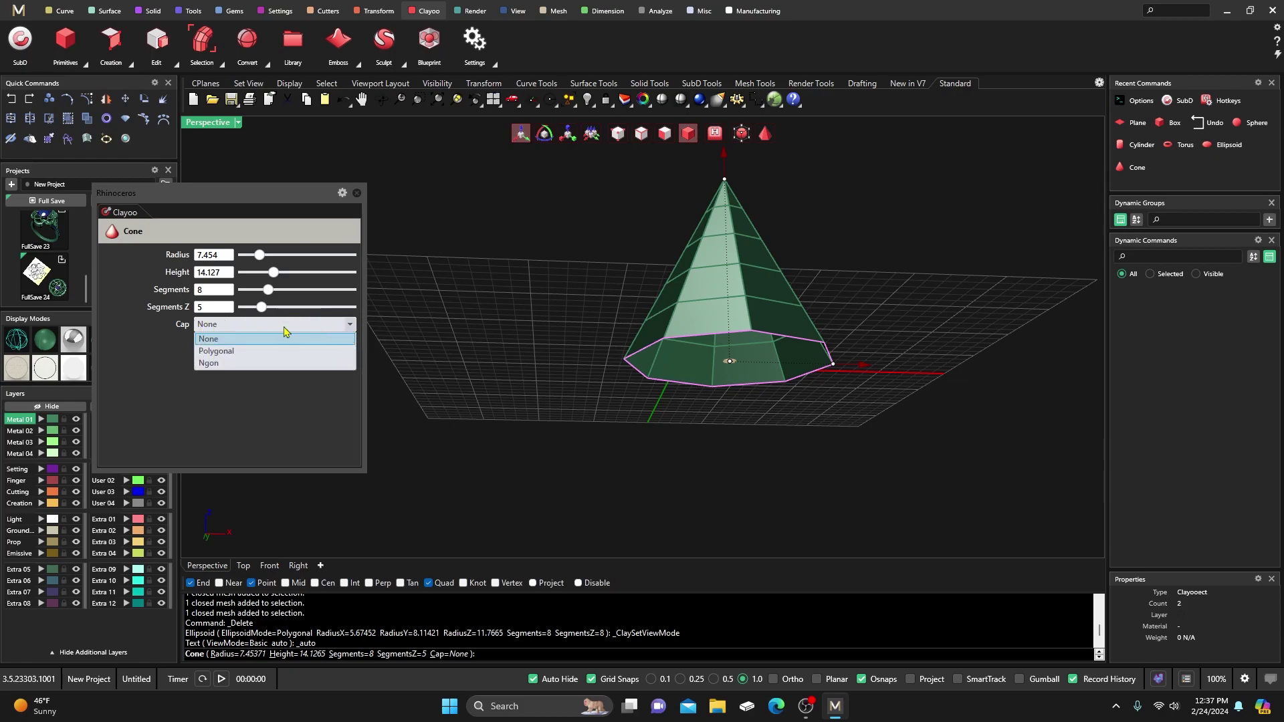
click(221, 352)
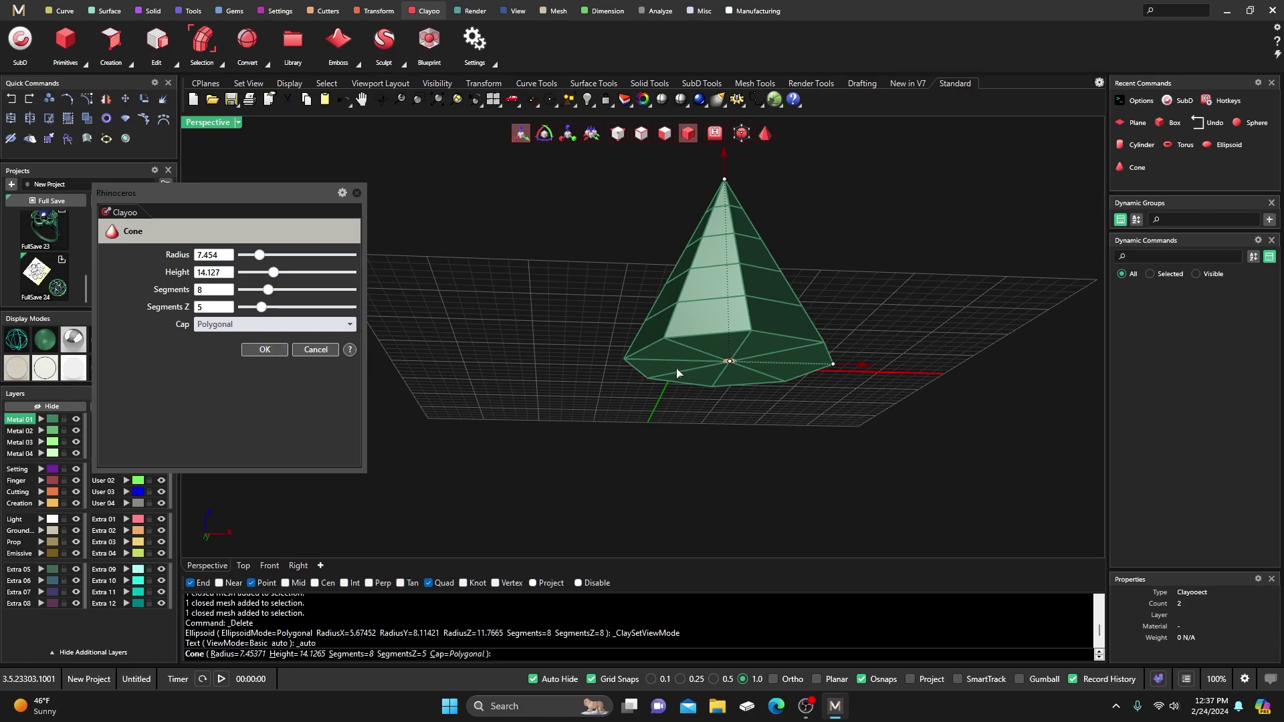
- Set the cone's cap to Ngon and create the cone
click(349, 324)
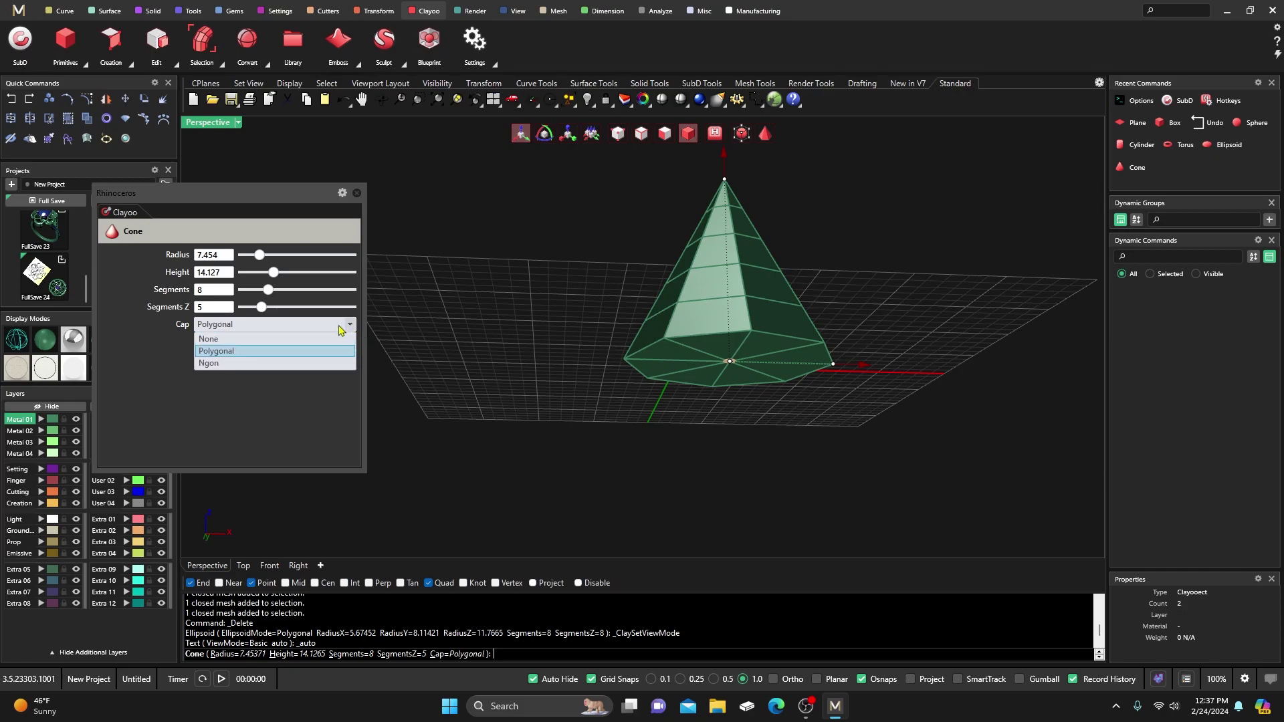
click(220, 366)
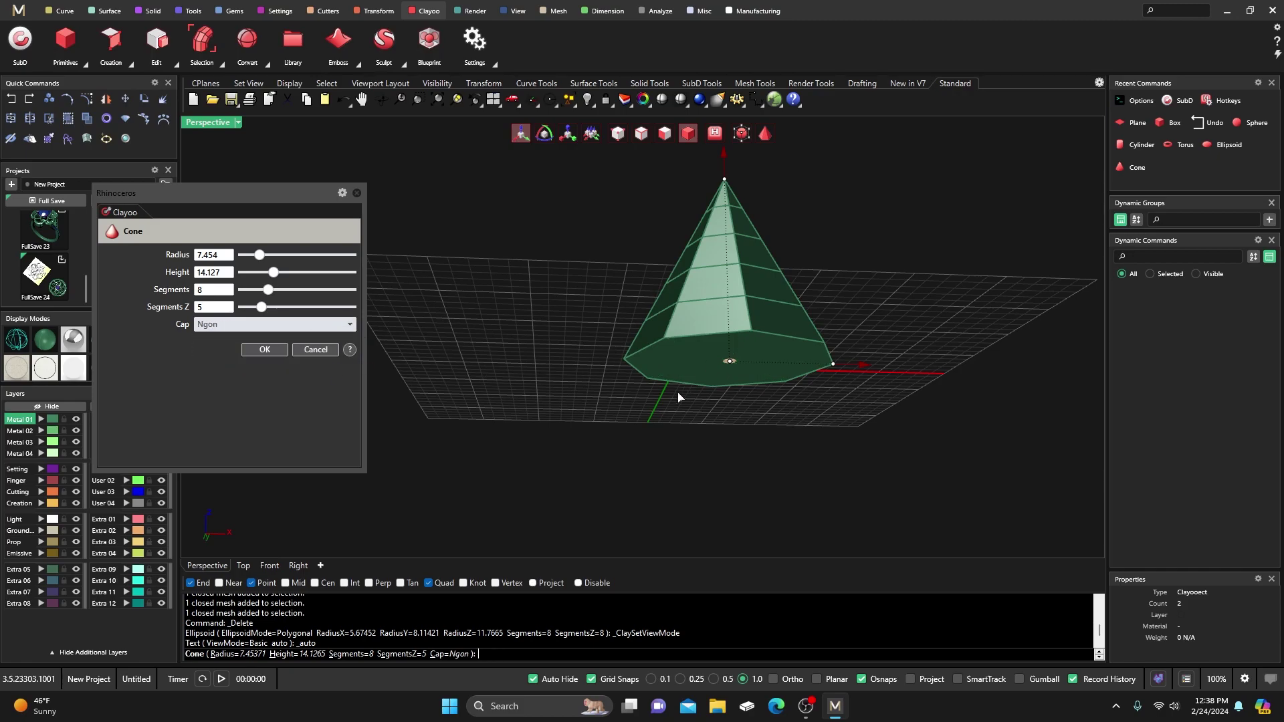
scroll(629, 407, down, 4)
right_drag(628, 407, 589, 404)
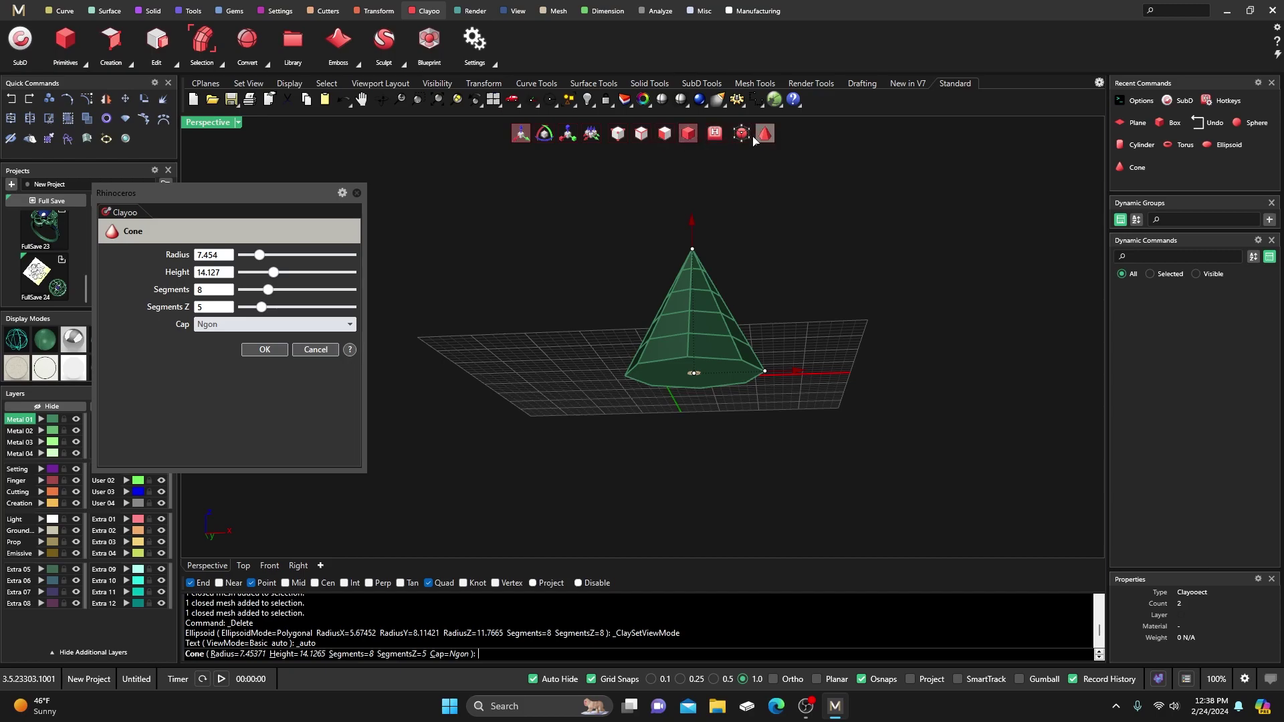
click(265, 350)
- Delete the finished cone from the scene
right_drag(454, 288, 774, 364)
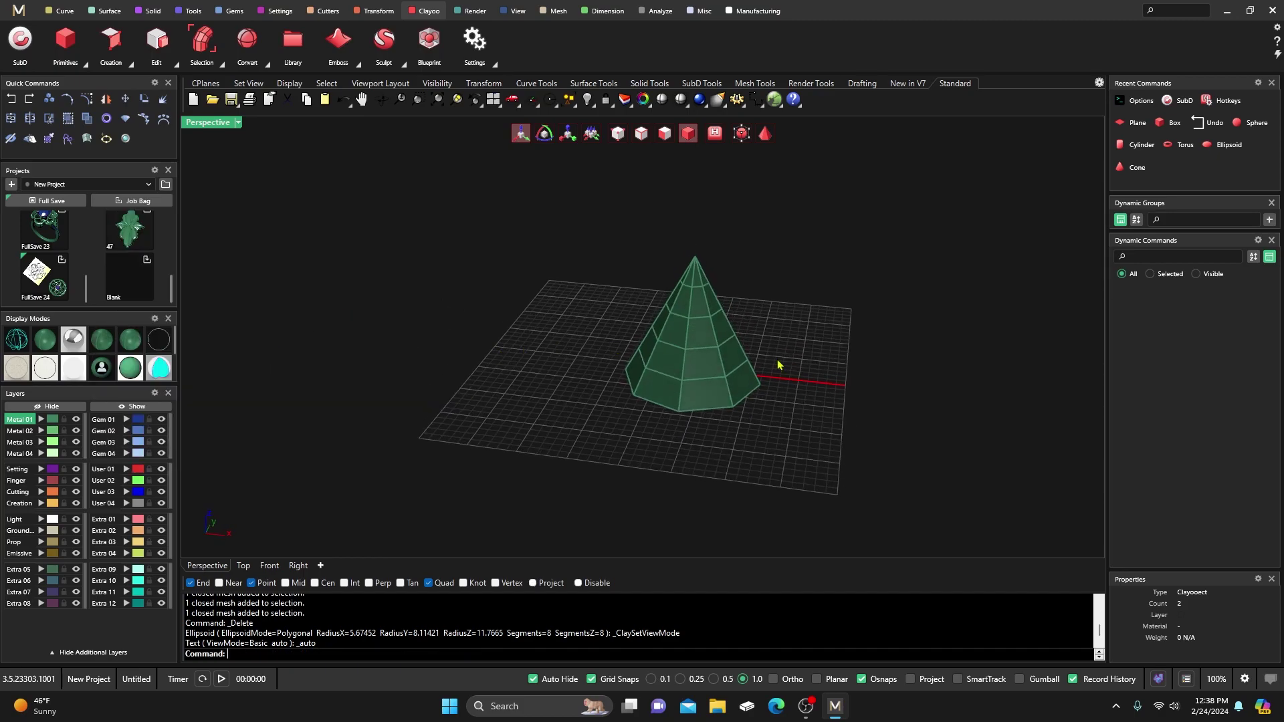
click(695, 335)
key(Delete)
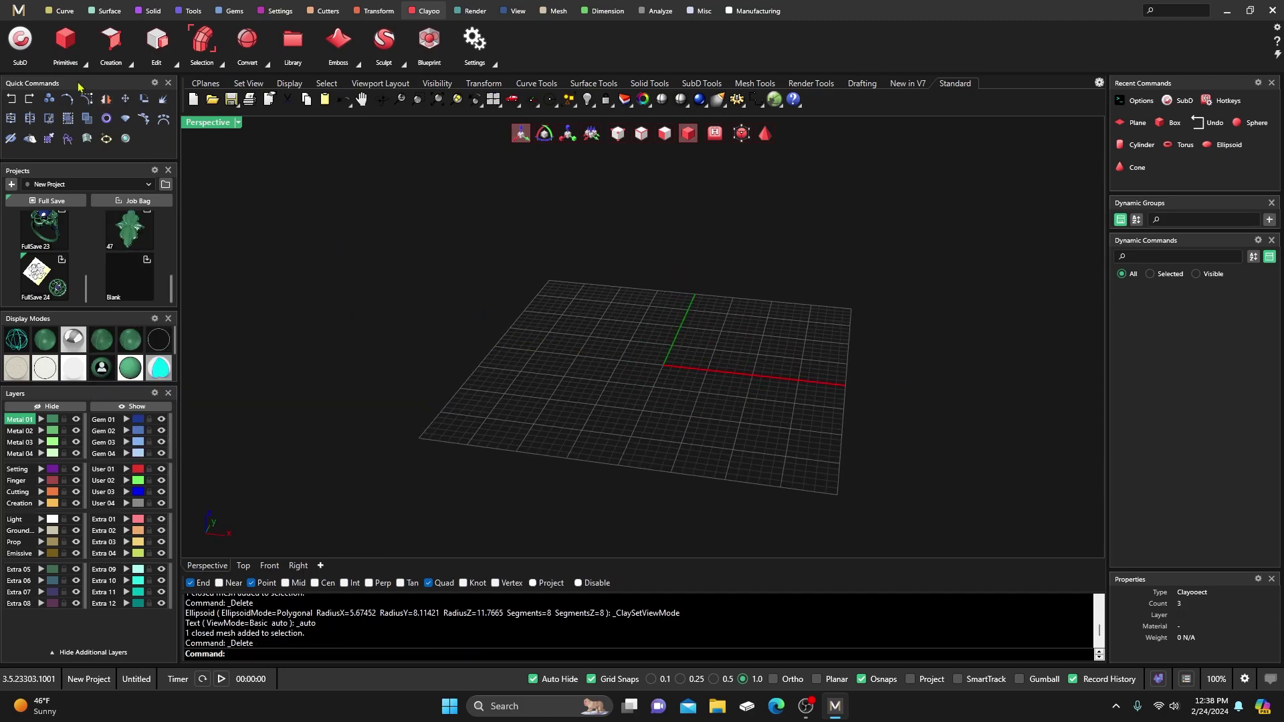
- Start a Clayoo Truncated Cone primitive and set its top cap to Polygonal
click(84, 63)
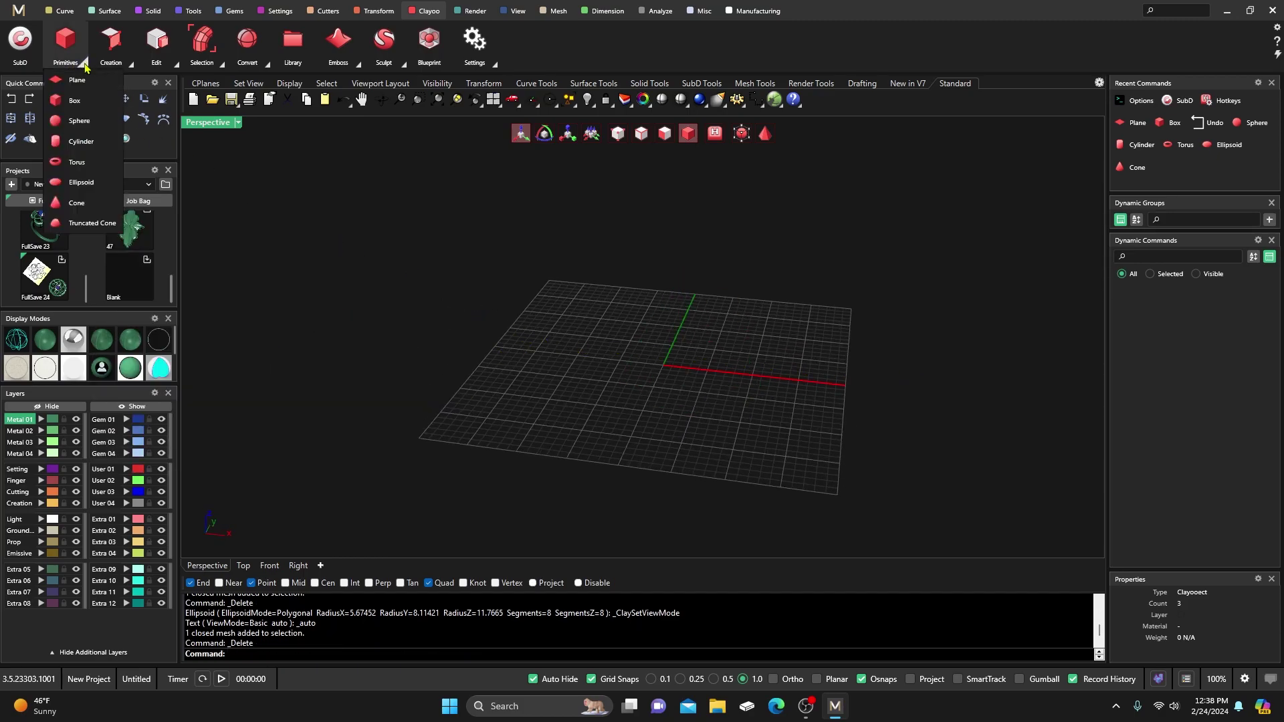
click(92, 225)
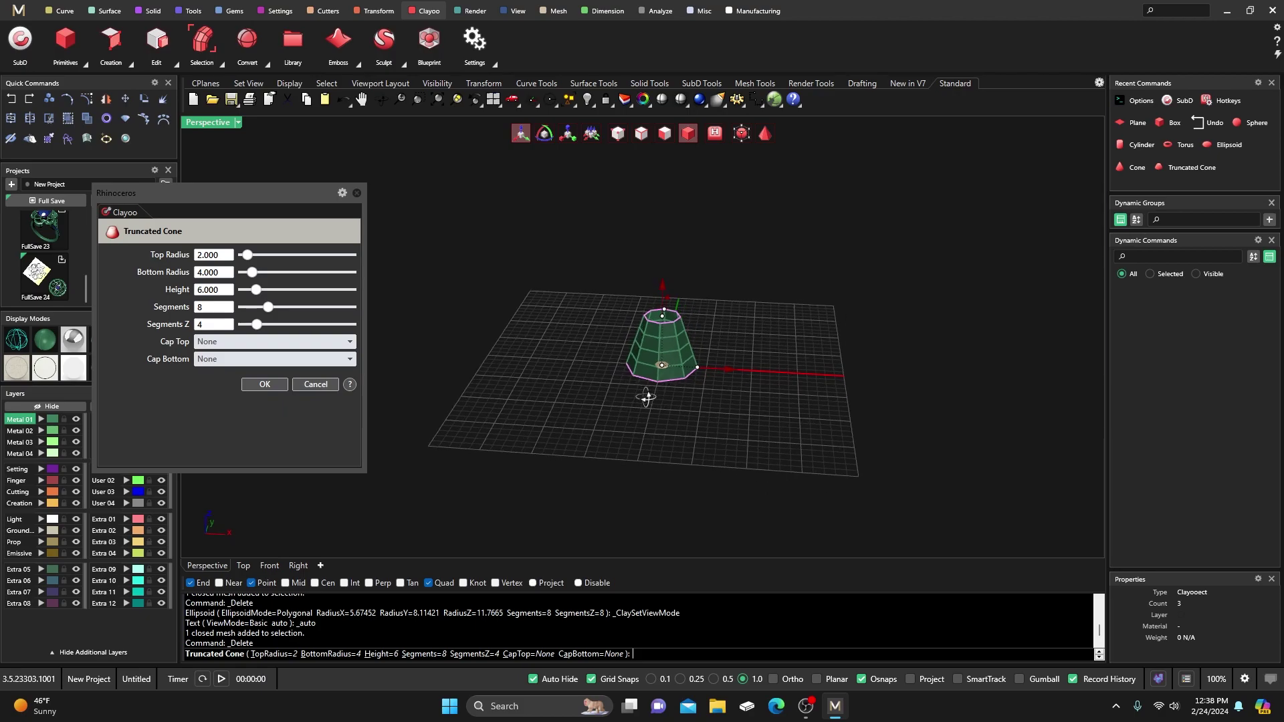
scroll(644, 358, up, 3)
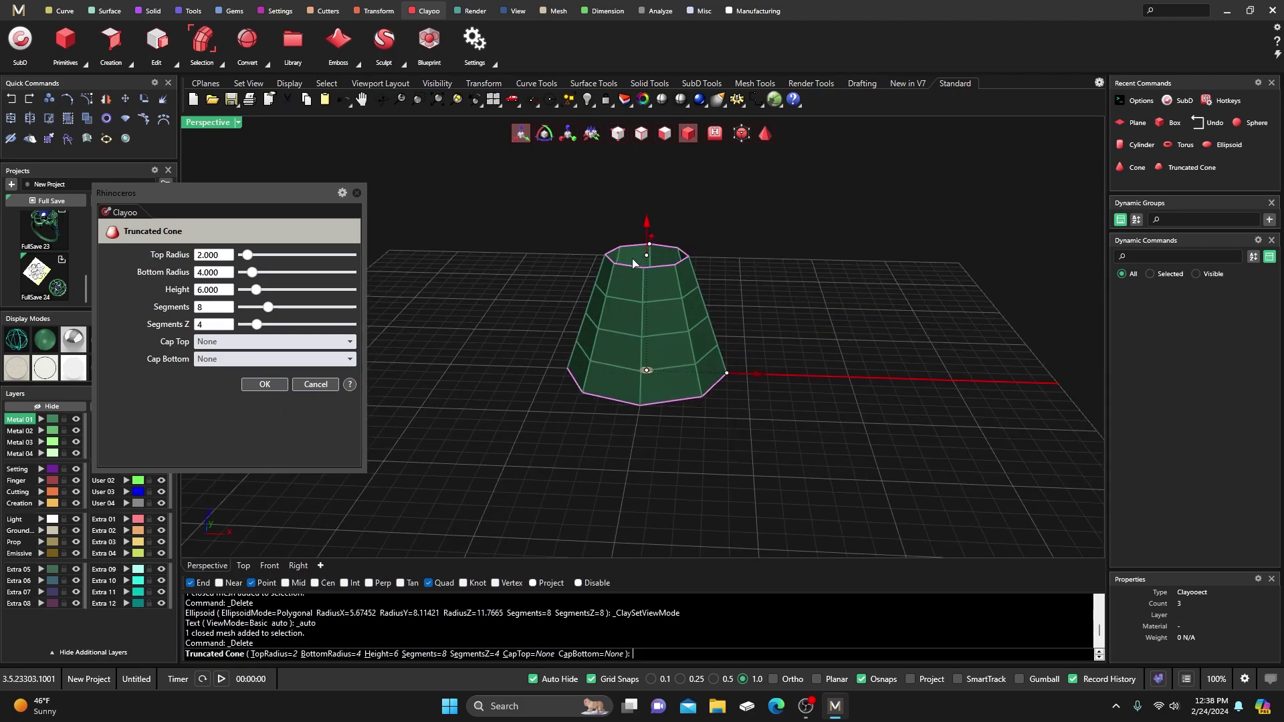
right_drag(623, 402, 519, 379)
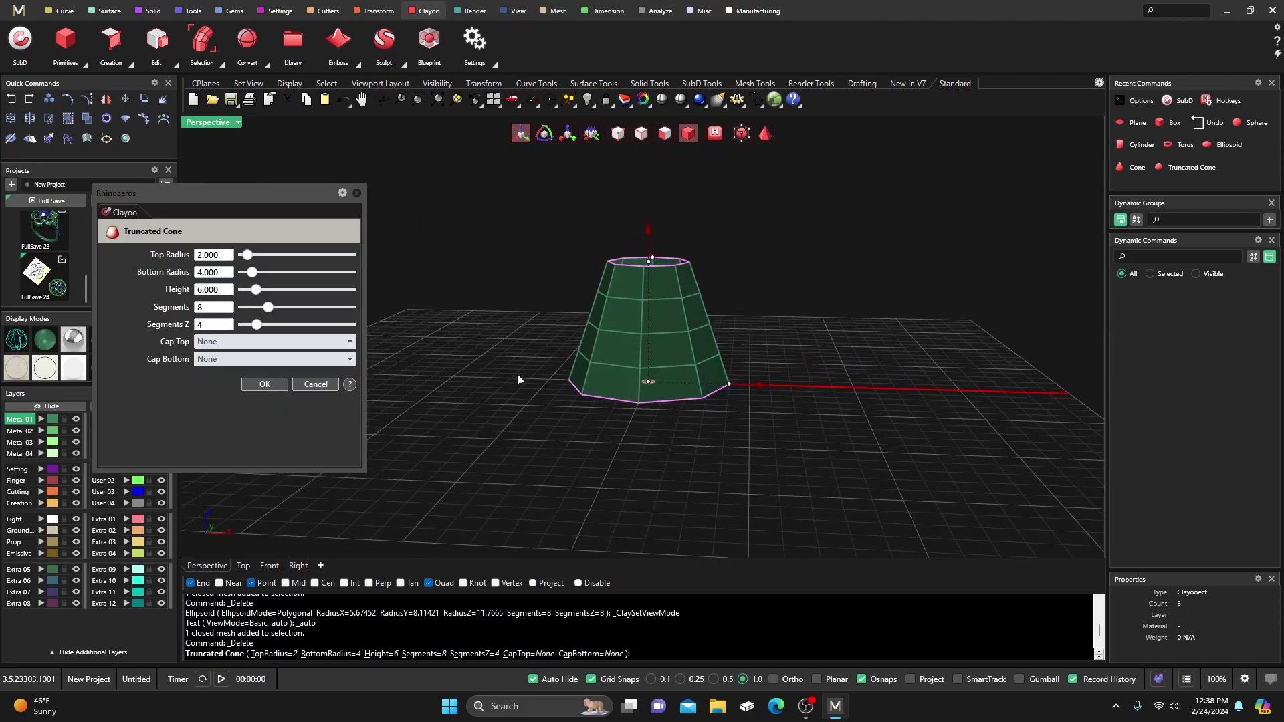
click(350, 343)
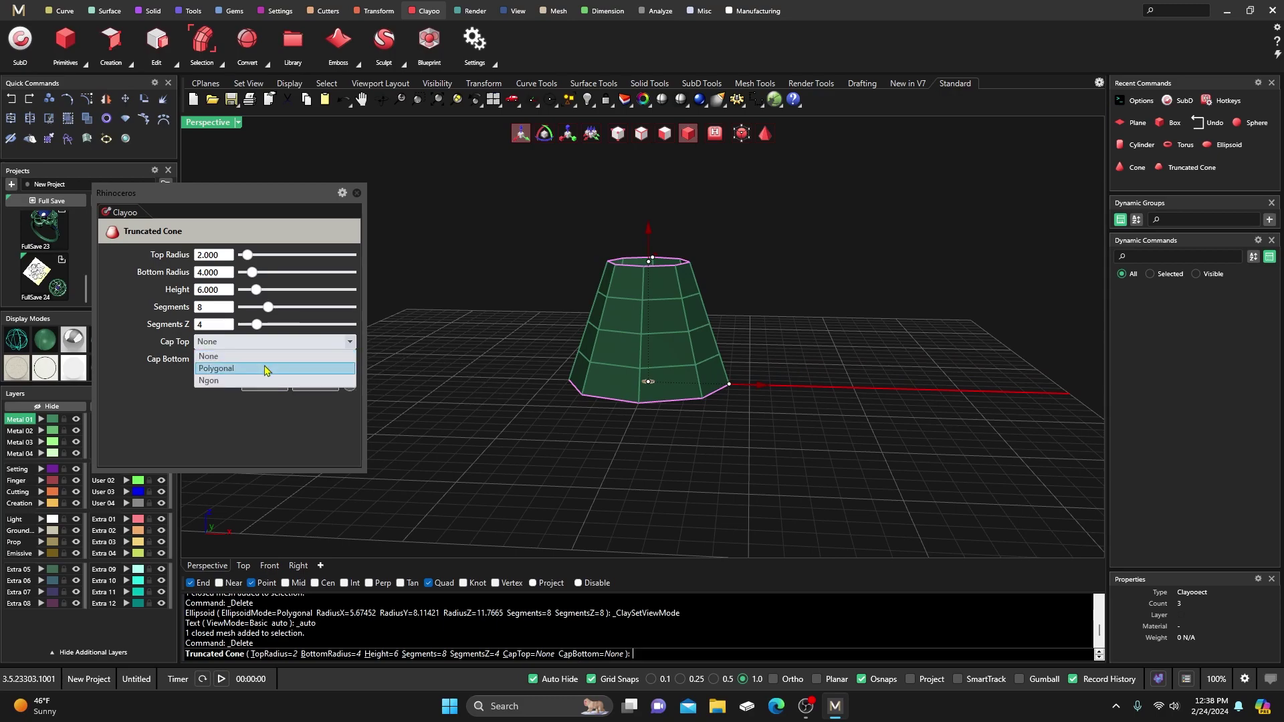
click(274, 364)
right_drag(421, 331, 388, 347)
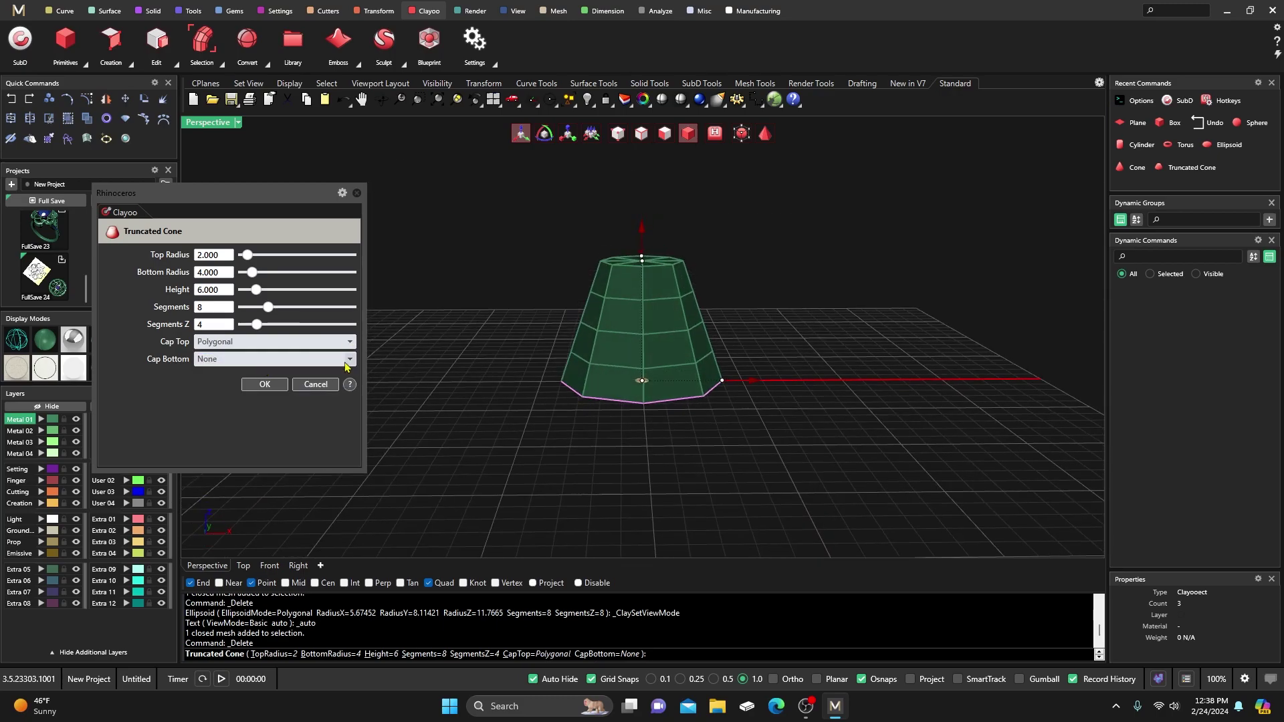
- Set the truncated cone's bottom cap to Ngon
click(349, 359)
click(278, 400)
right_drag(488, 423, 570, 399)
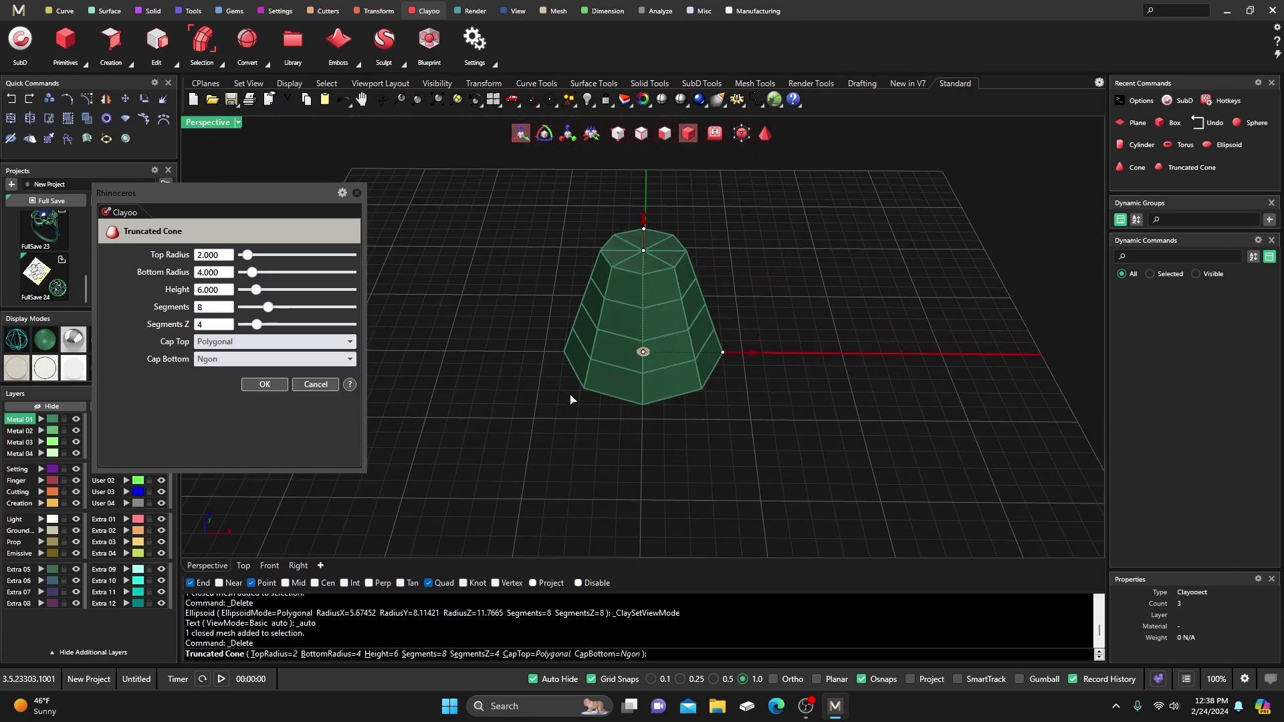
- Resize the truncated cone to top radius about 1.989, bottom radius about 5.404 and height about 6.646, with 12 segments and 6 Z segments
right_drag(644, 304, 668, 240)
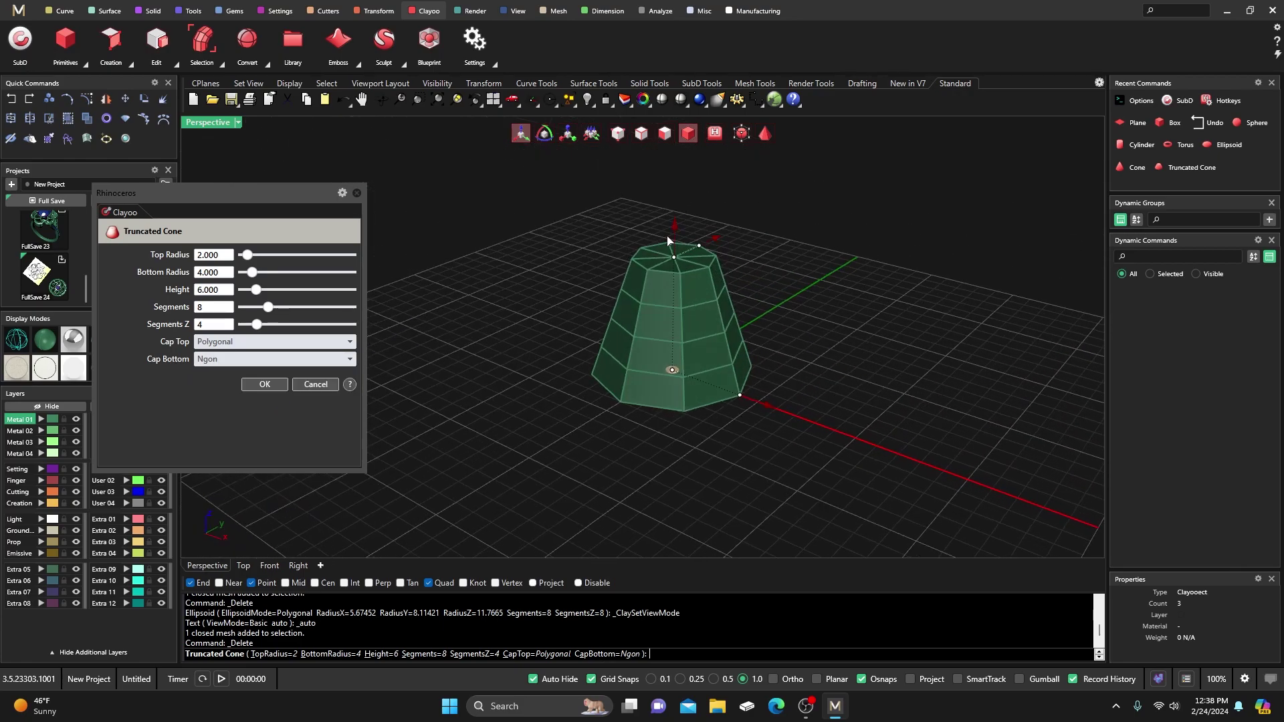
drag(675, 233, 716, 229)
drag(768, 411, 795, 419)
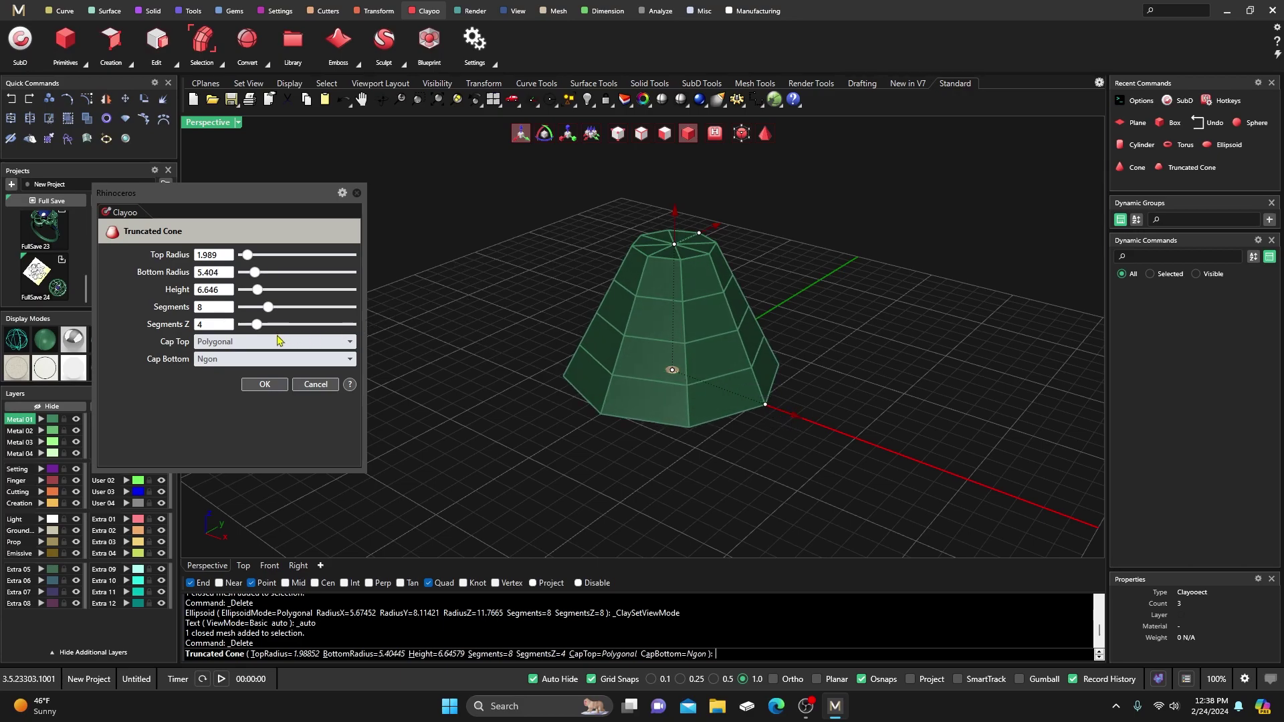
drag(258, 325, 288, 309)
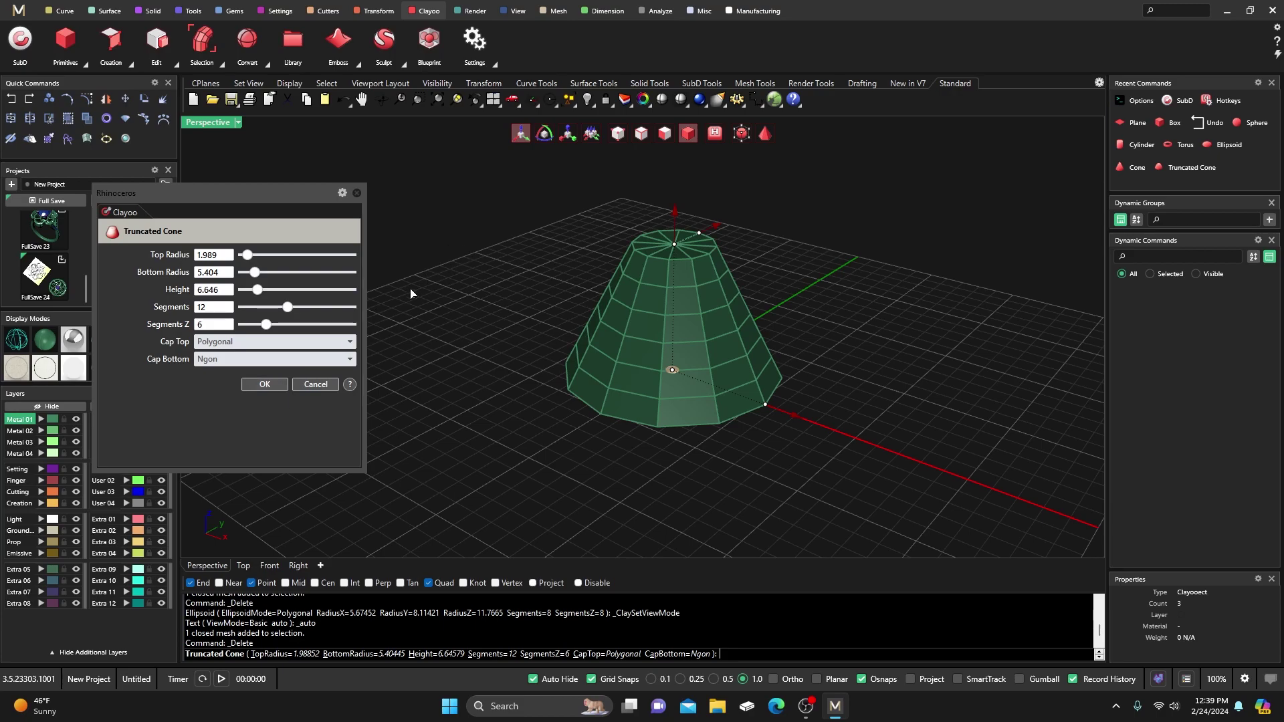
- Switch the truncated cone's preview to the smooth view with its control cage and create the primitive
click(83, 62)
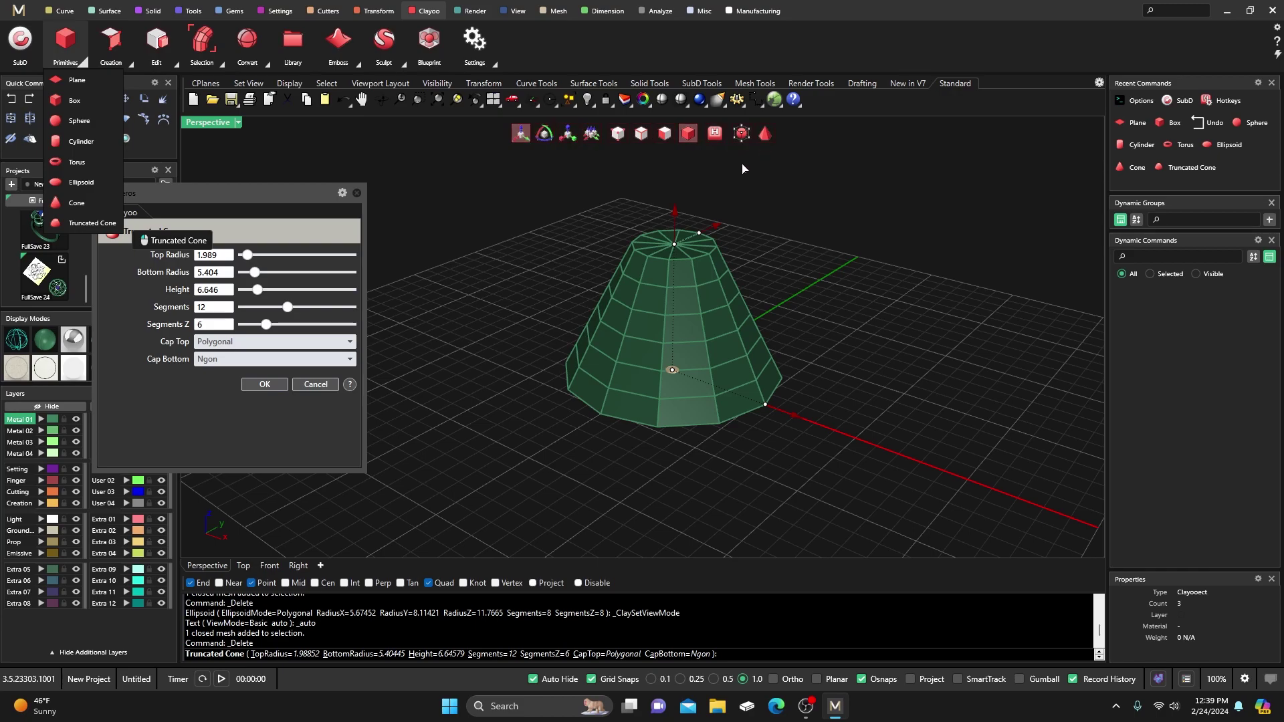
click(765, 135)
scroll(697, 283, up, 6)
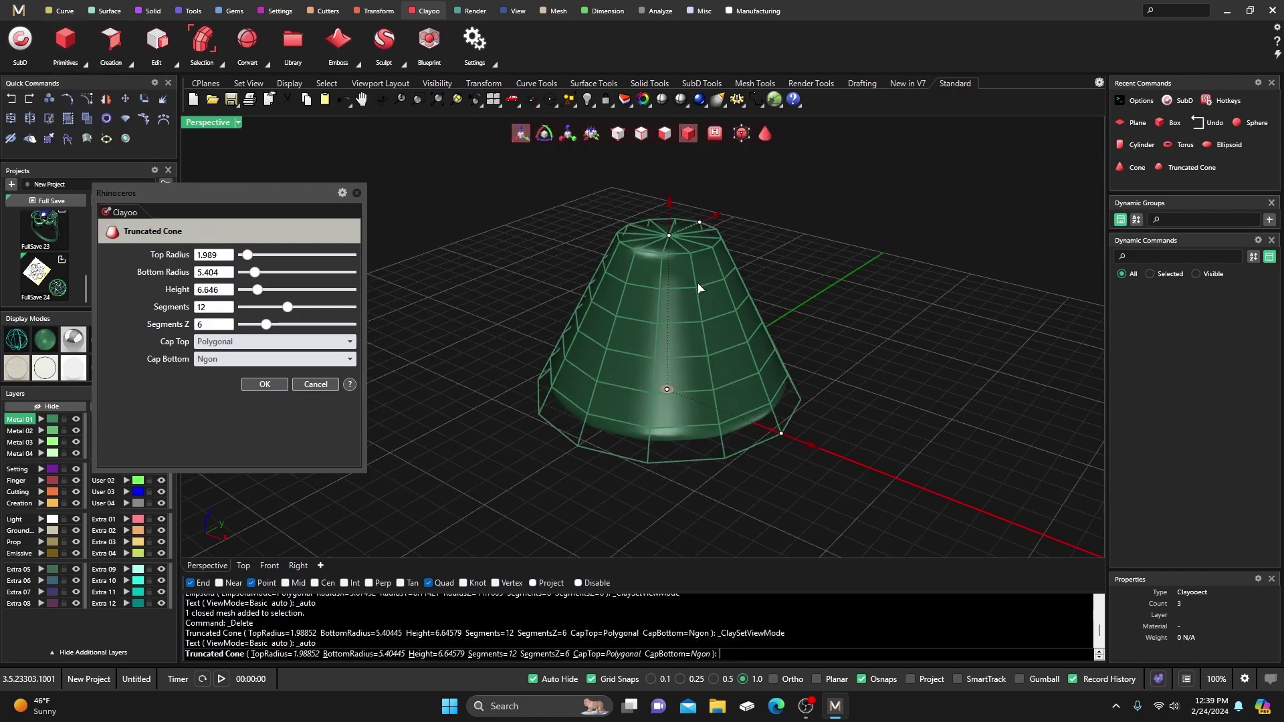
right_drag(689, 285, 683, 258)
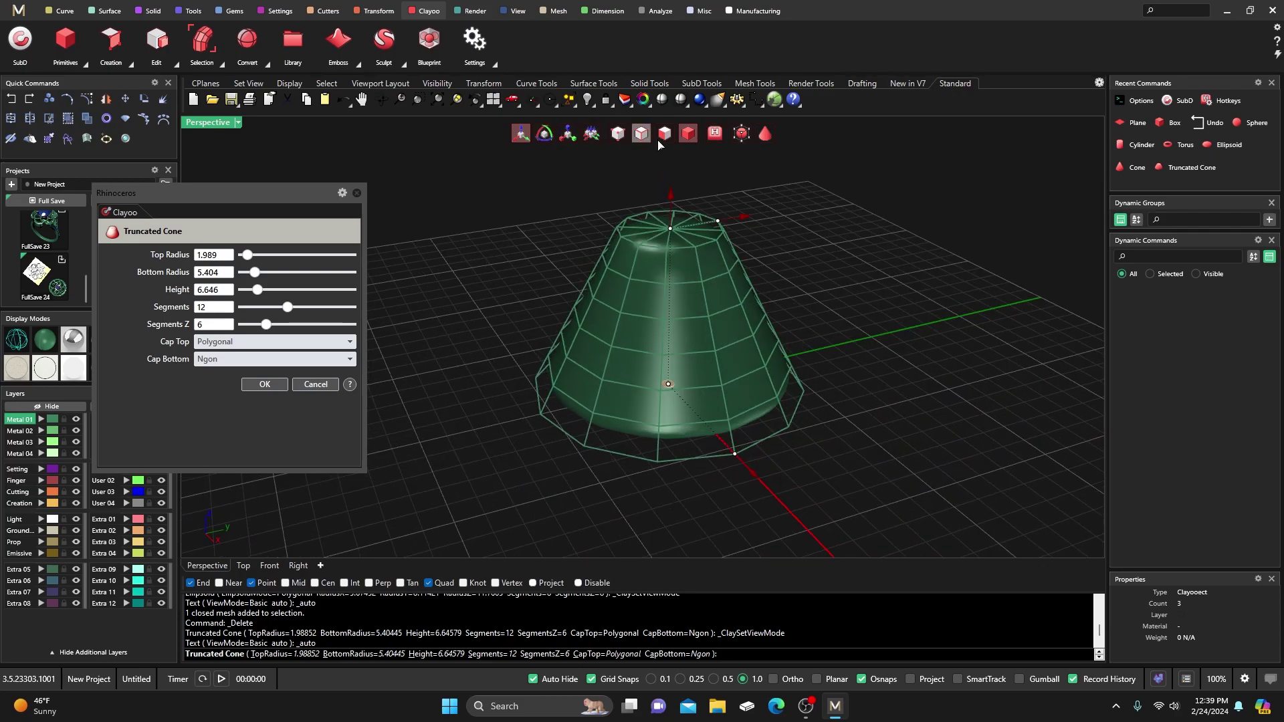
click(271, 384)
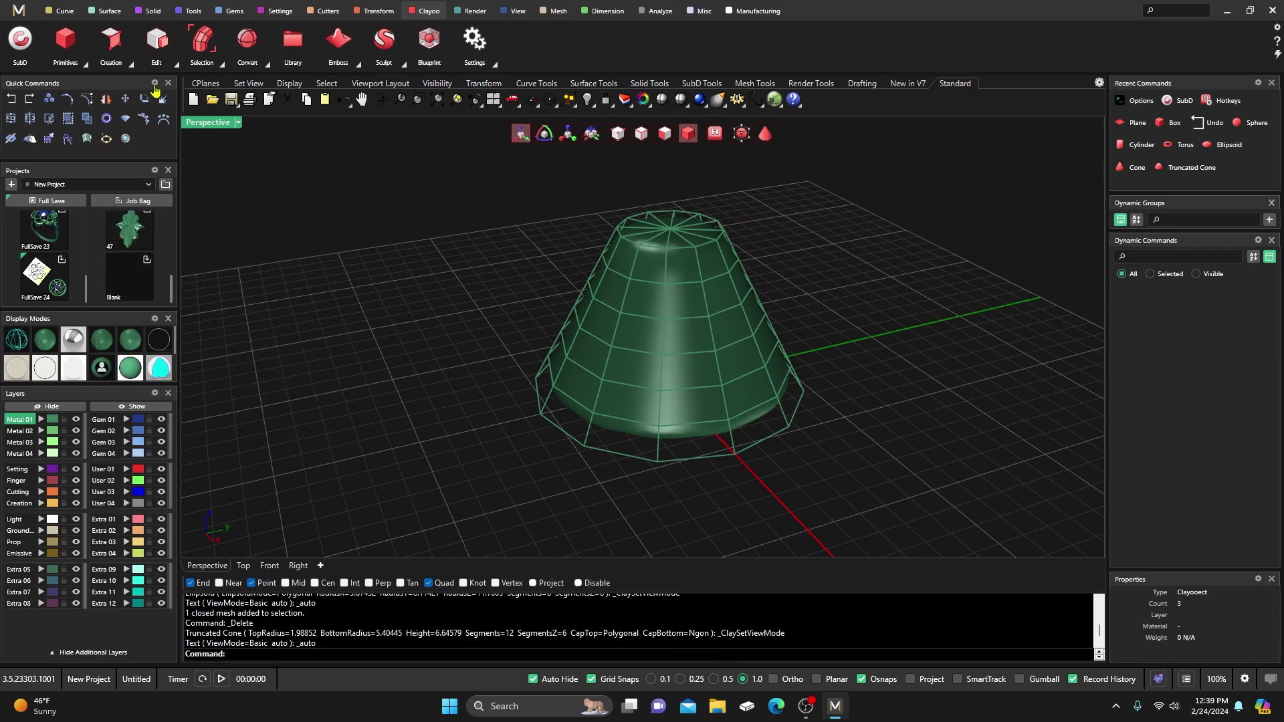
click(130, 62)
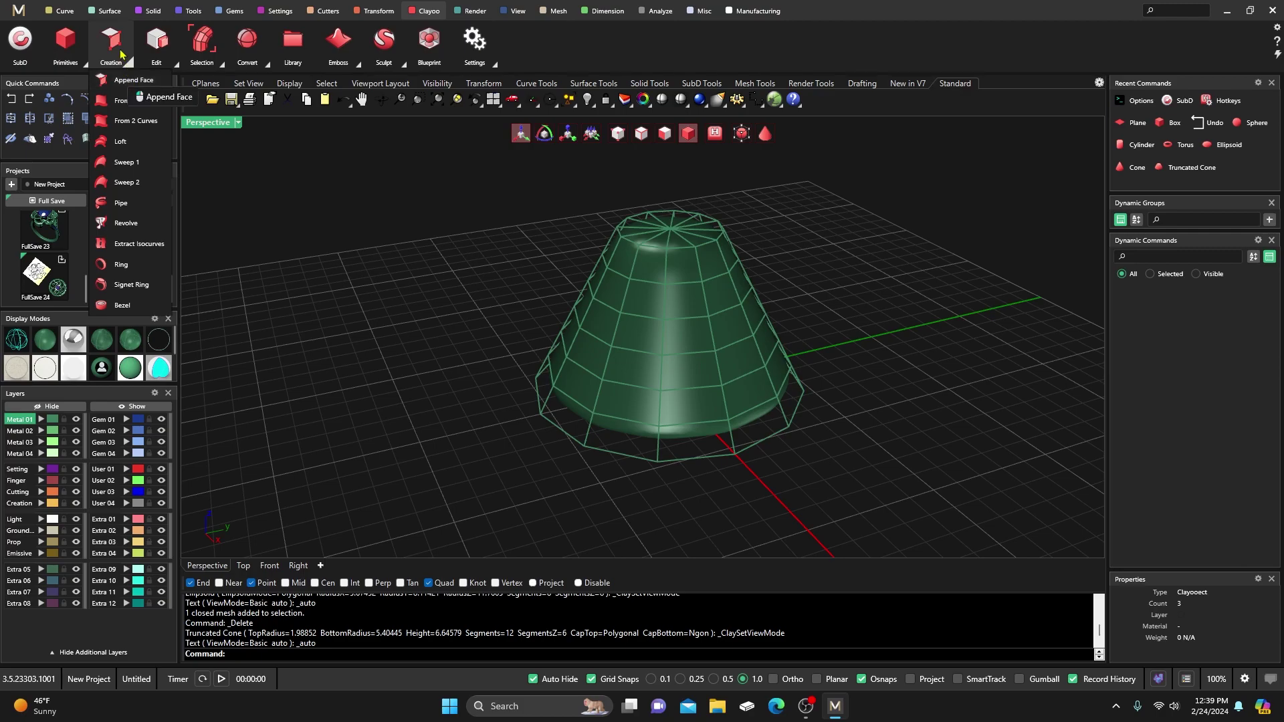
click(177, 67)
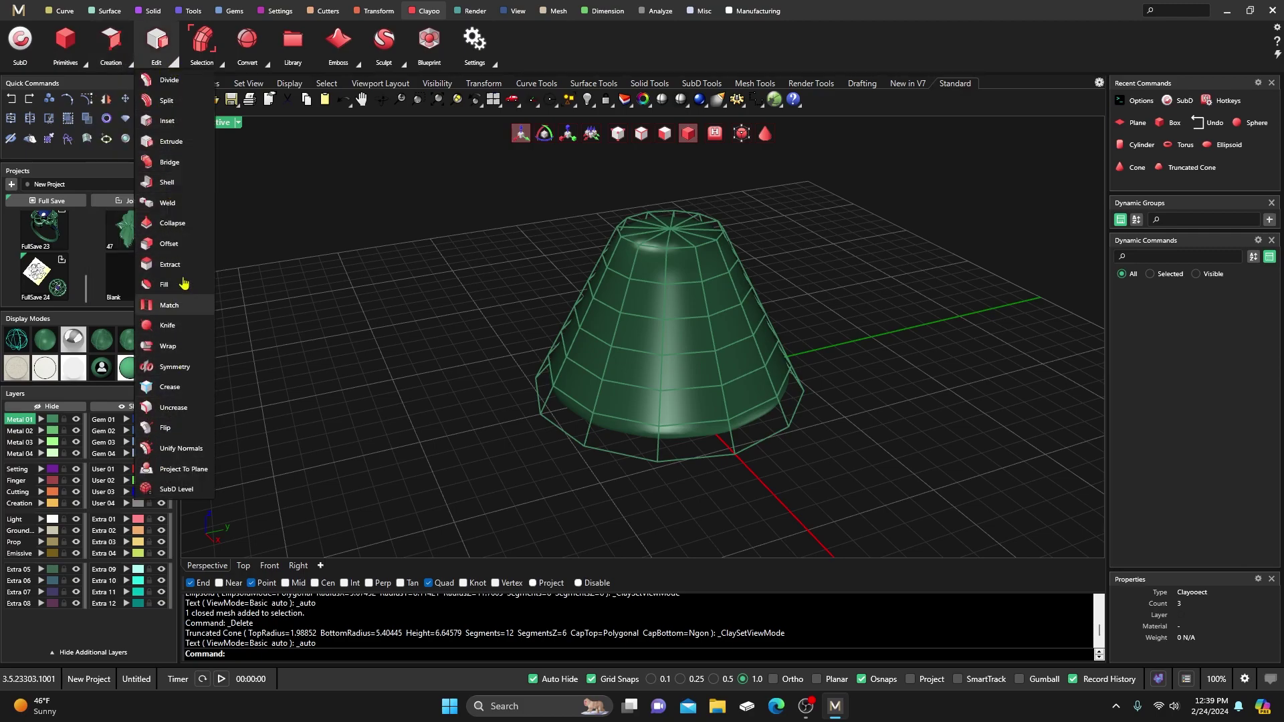
click(459, 311)
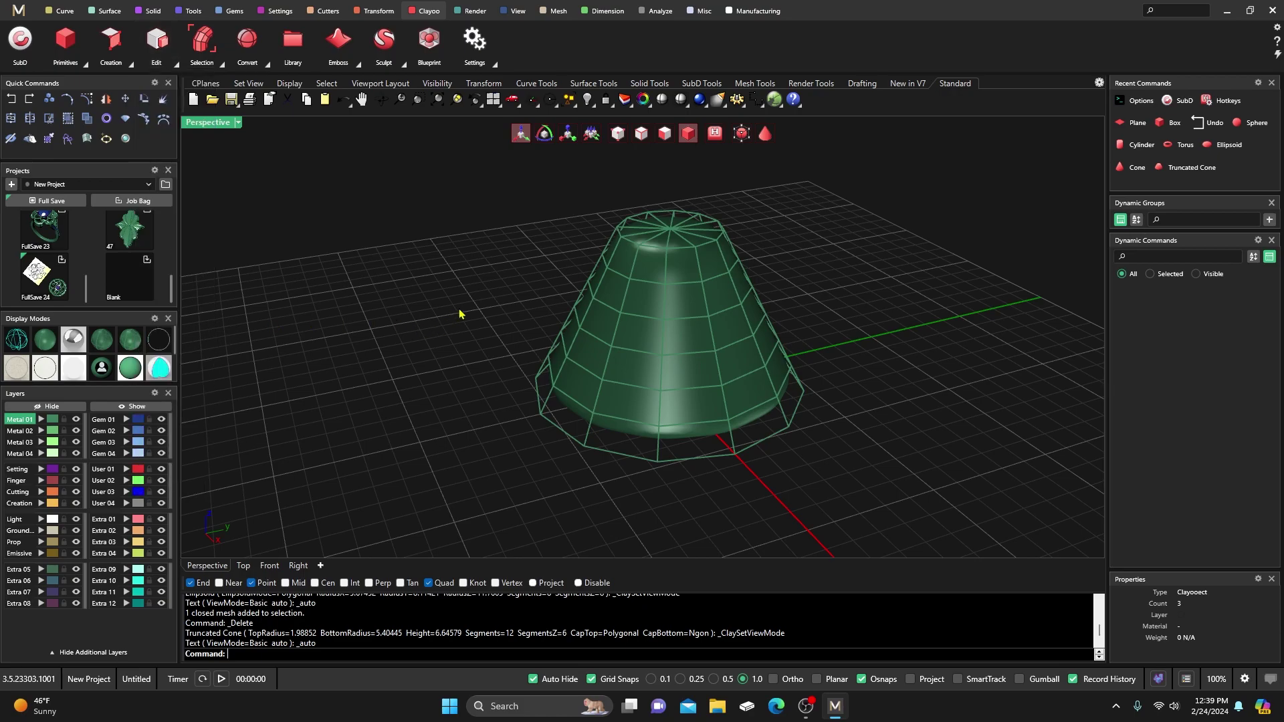
- Examine the smoothed truncated cone and its control cage from several sides and distances
scroll(565, 394, down, 3)
scroll(588, 411, up, 5)
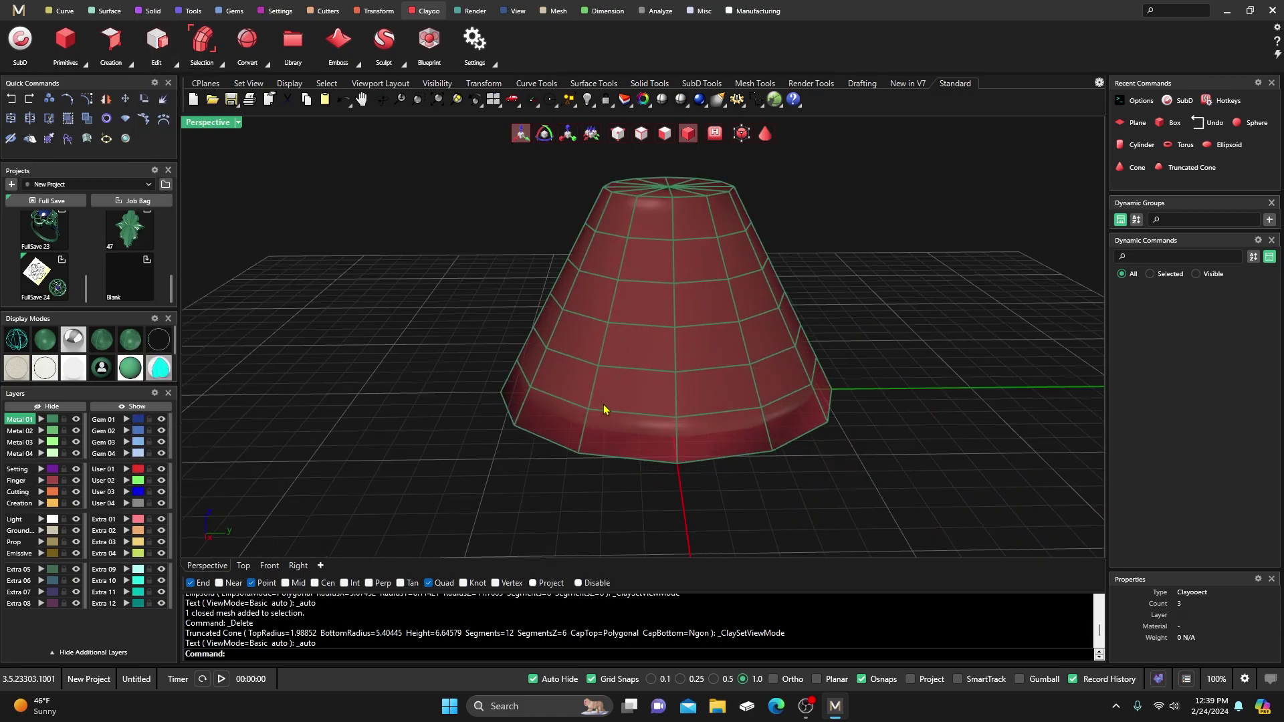
scroll(573, 436, down, 3)
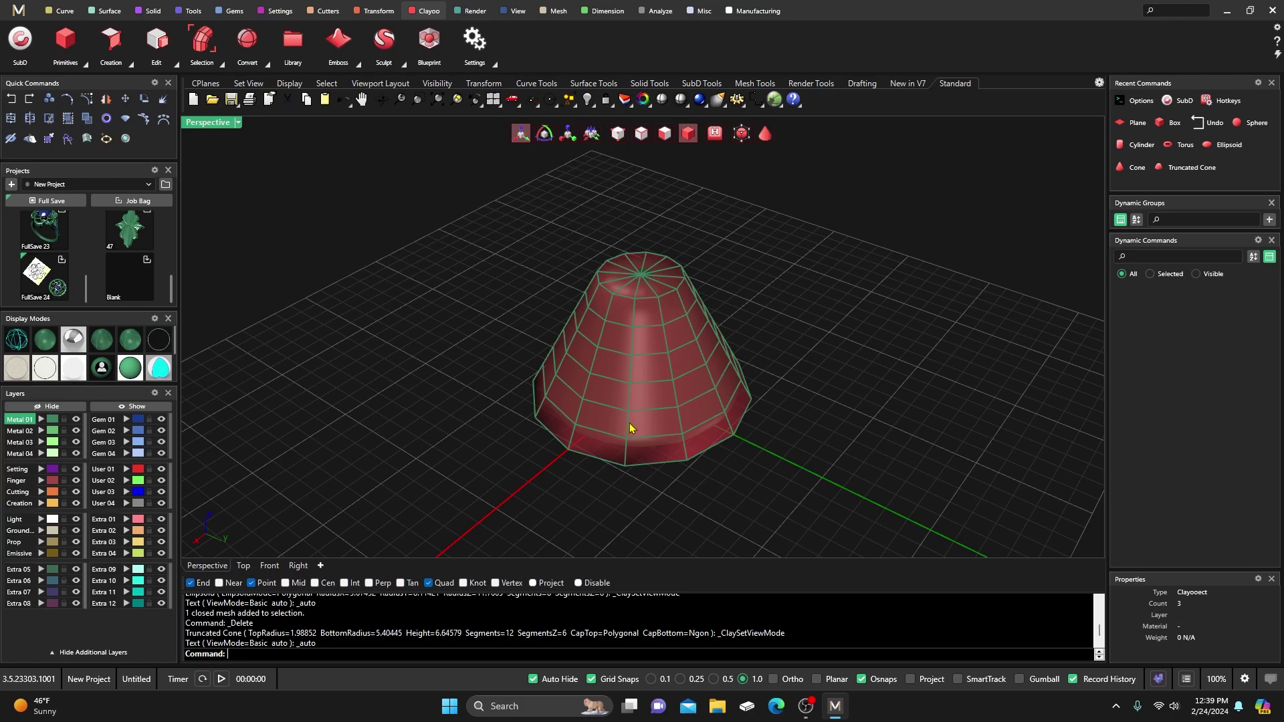
scroll(615, 428, up, 3)
scroll(601, 425, down, 3)
right_drag(587, 410, 519, 395)
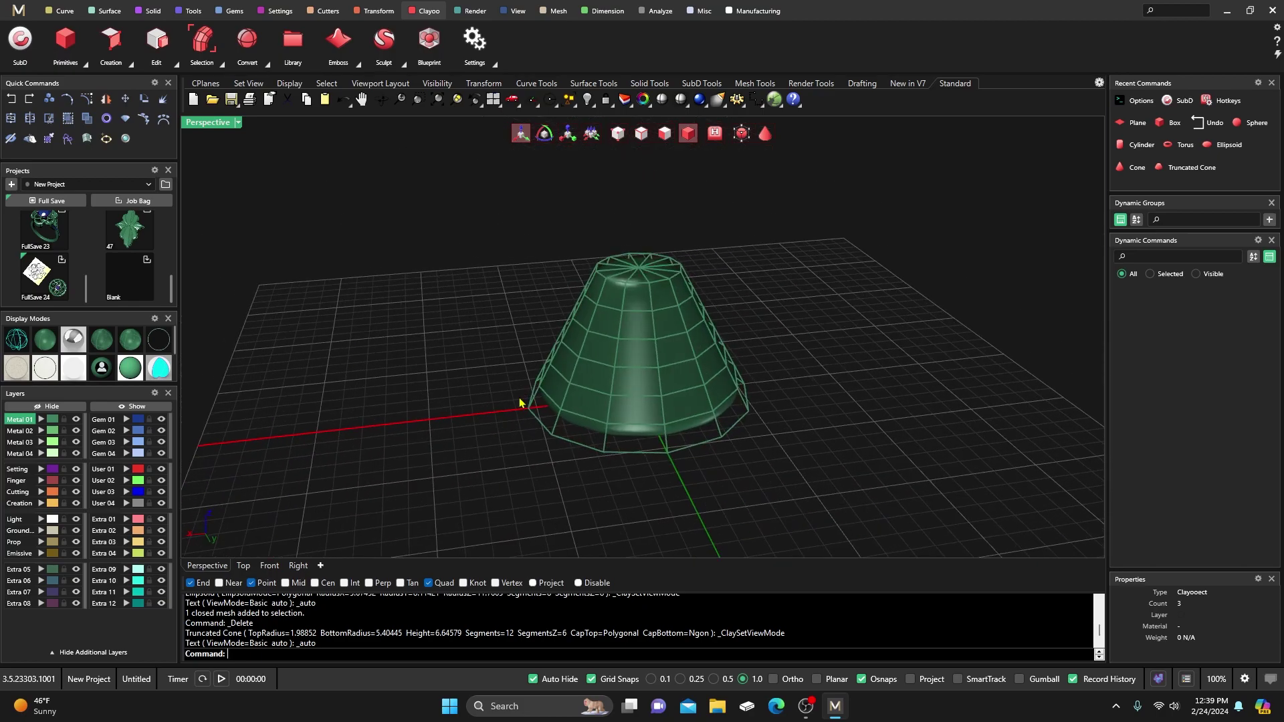
scroll(652, 315, up, 3)
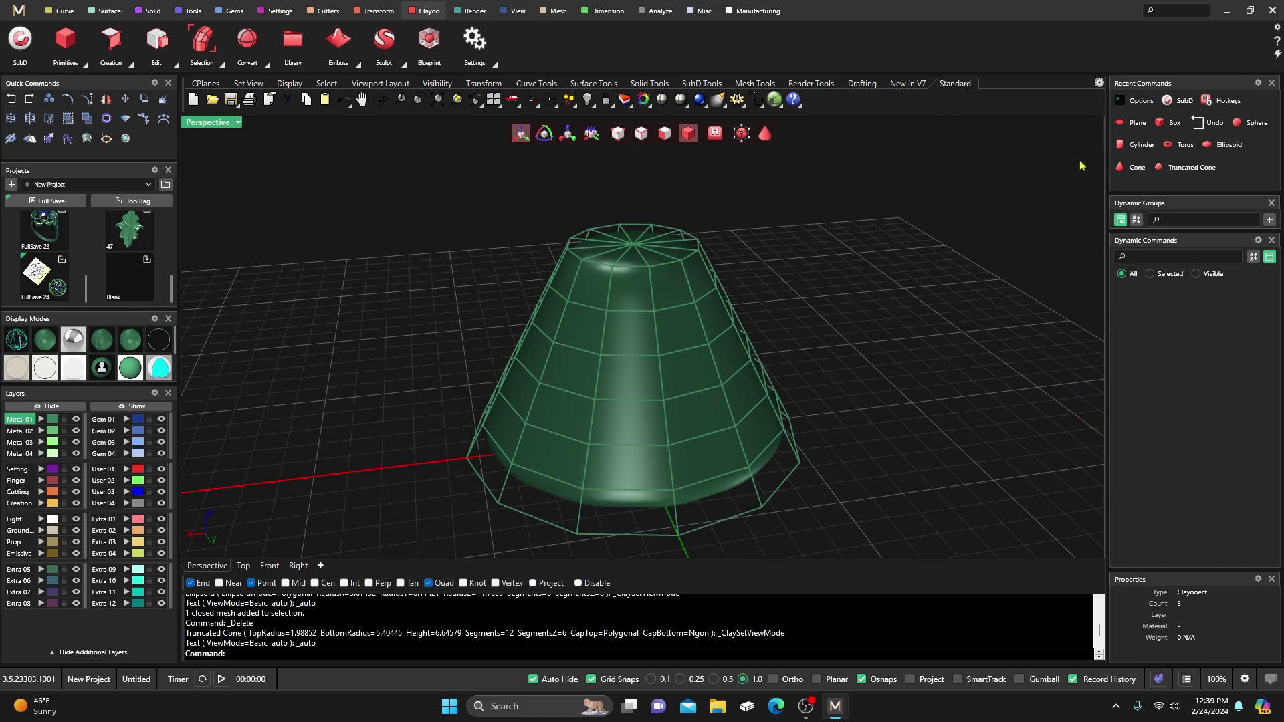
scroll(613, 339, down, 3)
right_drag(614, 340, 574, 313)
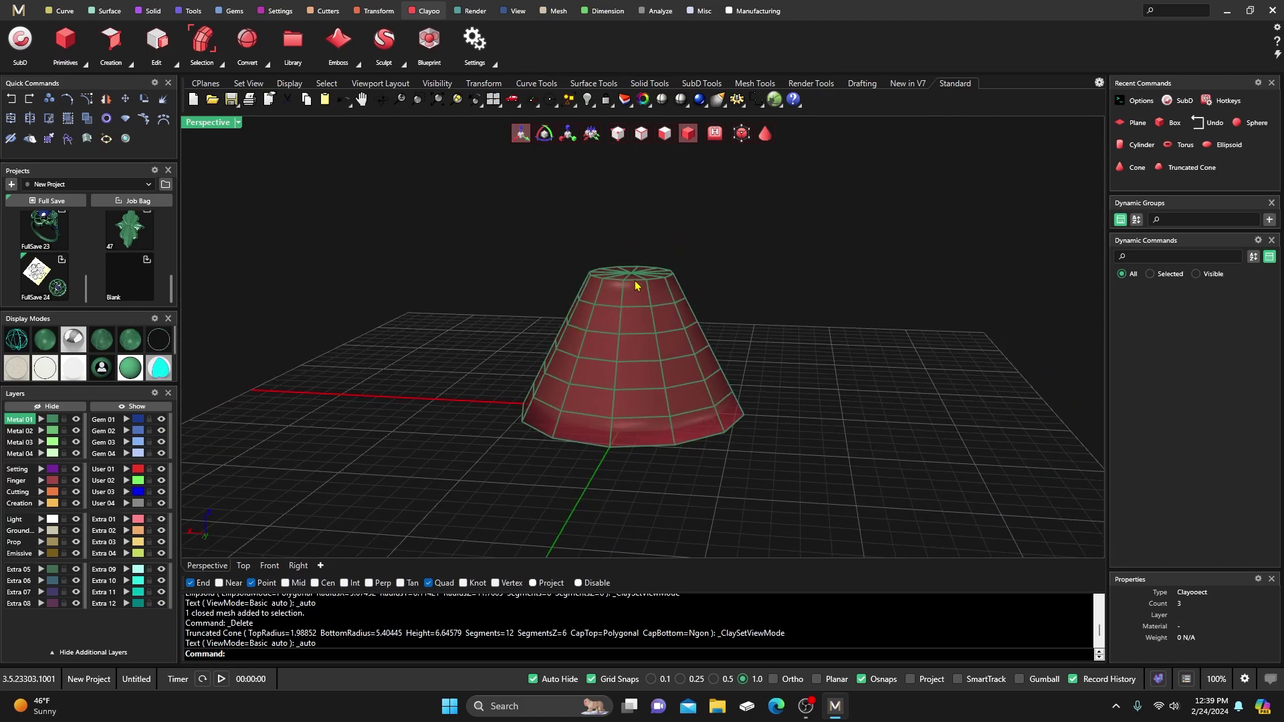
- Delete the truncated cone to leave the scene empty
click(636, 324)
right_drag(471, 310, 453, 375)
key(Delete)
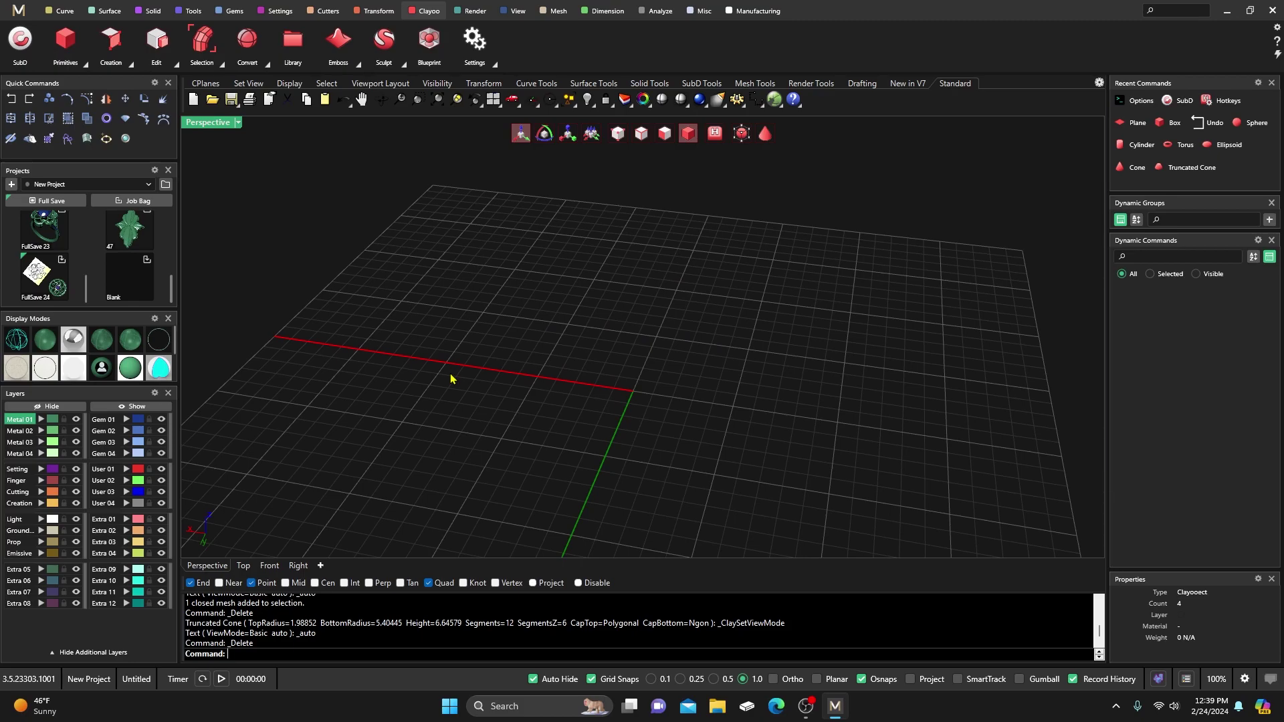